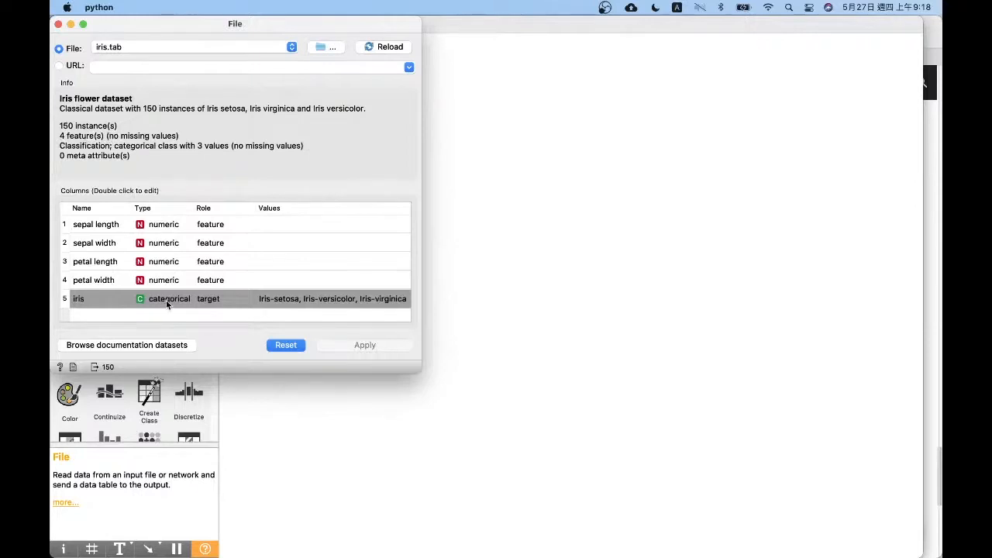
Close the File settings and add a Test and Score widget to the canvas, across from the File widget
click(58, 24)
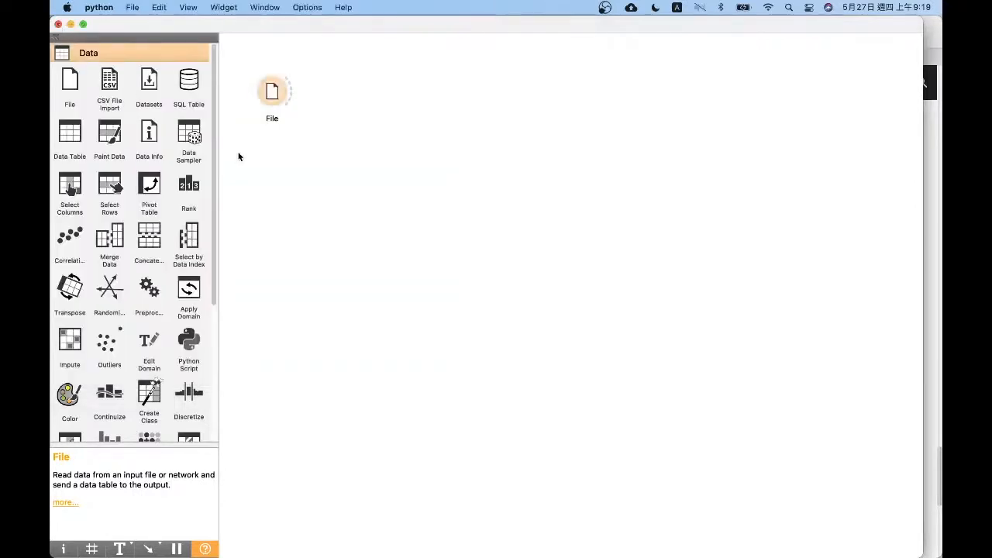
scroll(209, 233, down, 10)
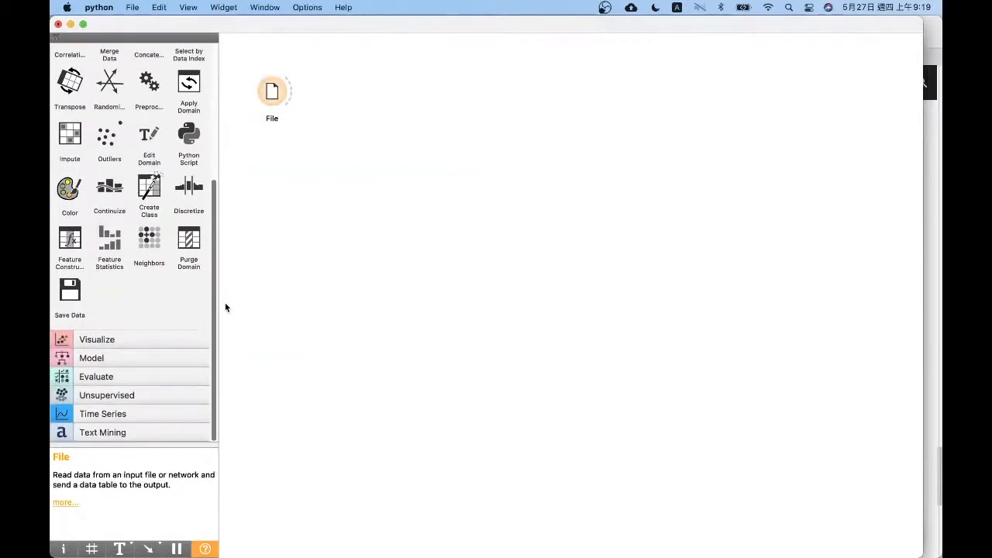
click(152, 355)
click(150, 324)
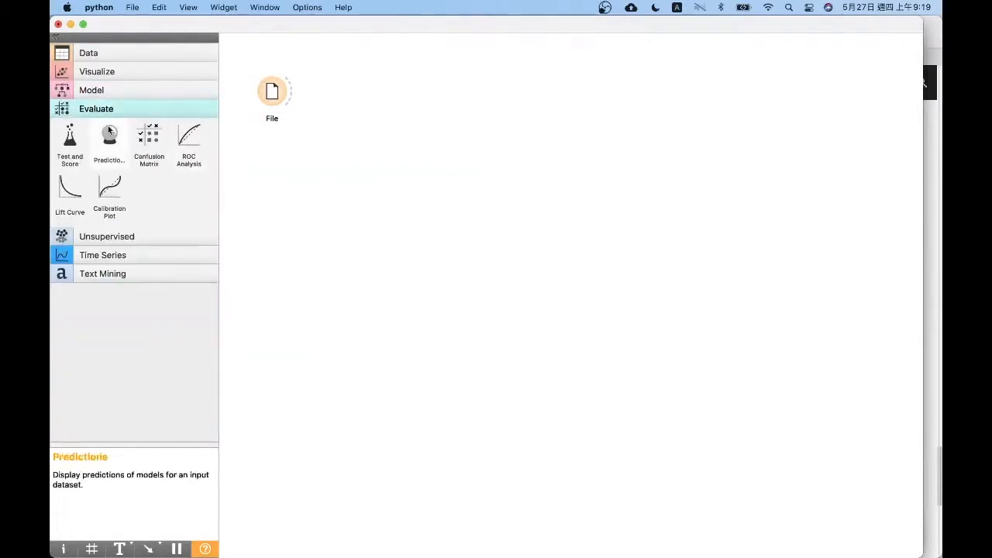
drag(70, 137, 440, 97)
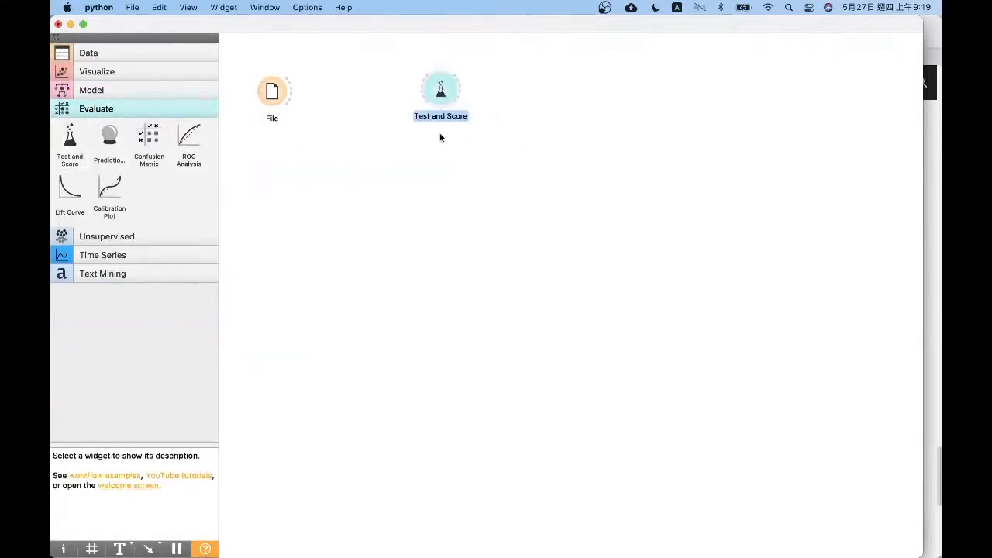
Add Logistic Regression, SVM and Neural Network model widgets in a column below the File and Test and Score widgets
click(143, 88)
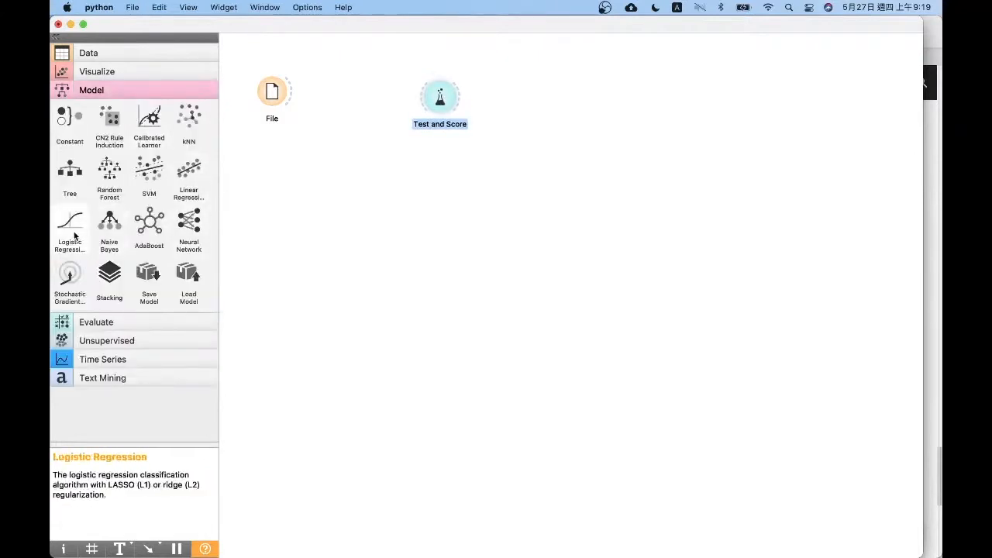
drag(73, 235, 341, 182)
drag(331, 243, 333, 240)
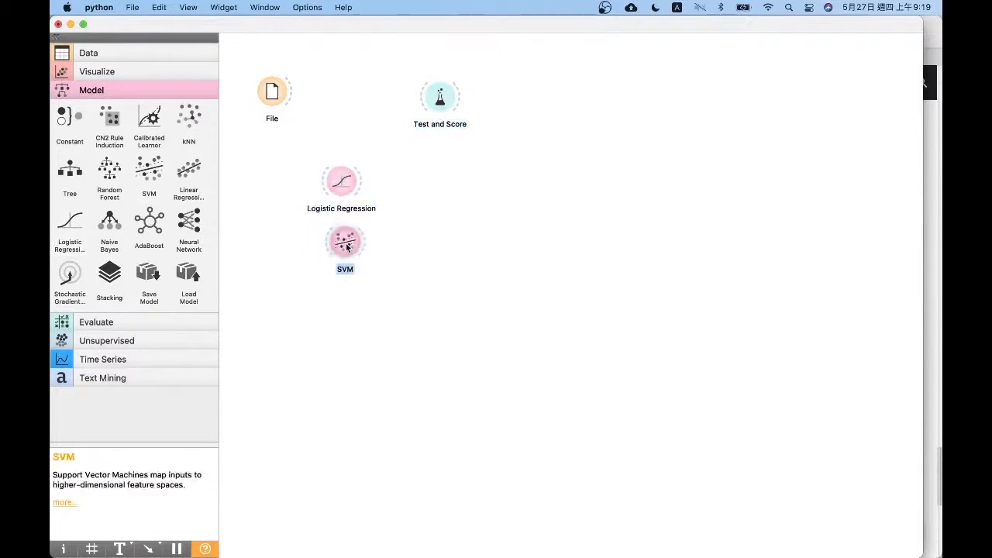
click(399, 225)
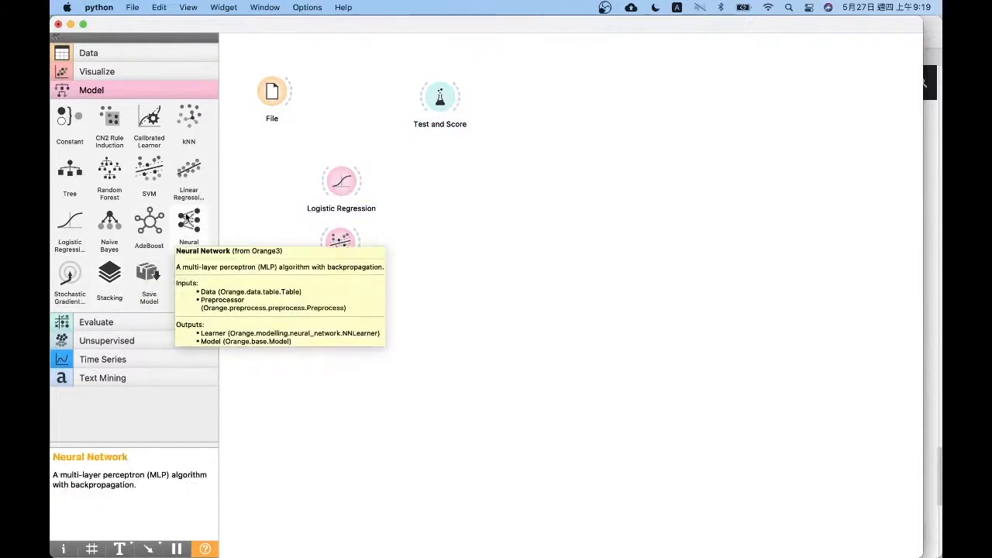
drag(187, 219, 342, 296)
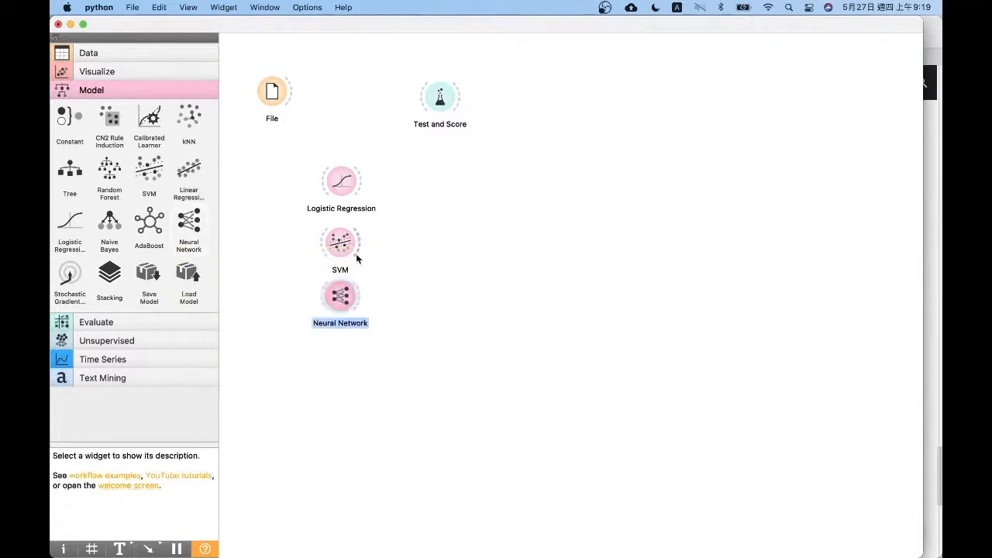
Tidy the workflow layout by spacing SVM and Neural Network below Logistic Regression and nudging the Test and Score and File widgets
drag(355, 254, 360, 254)
drag(357, 289, 364, 293)
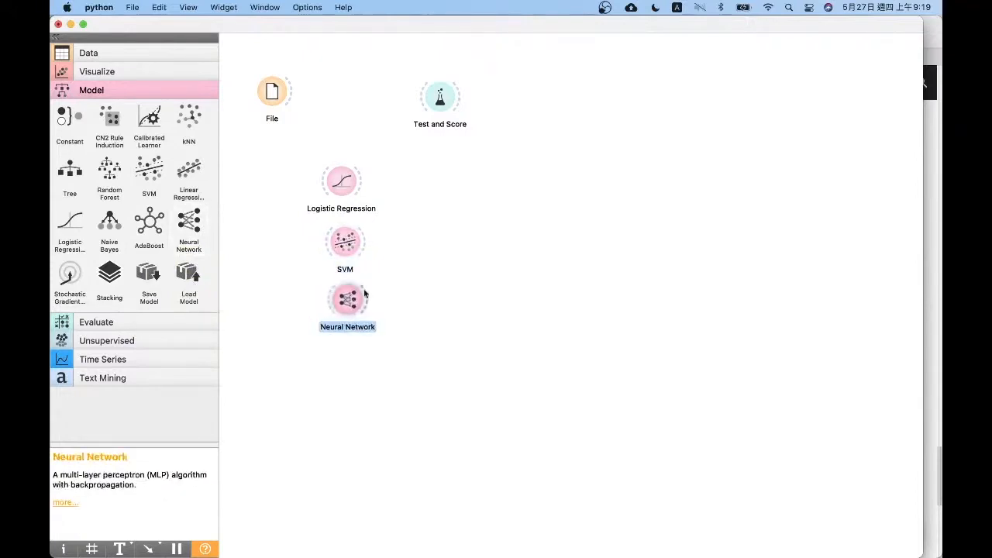
click(402, 268)
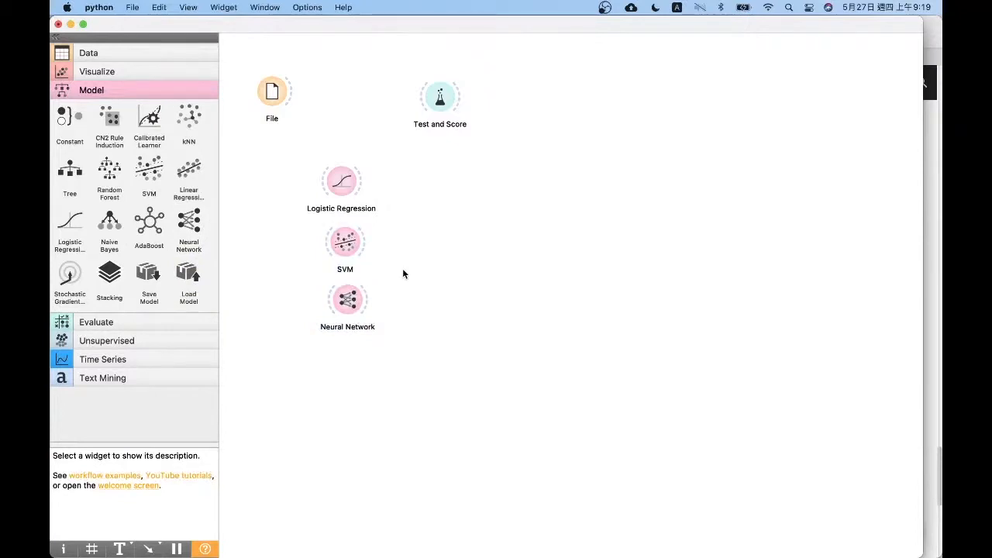
drag(356, 245, 354, 246)
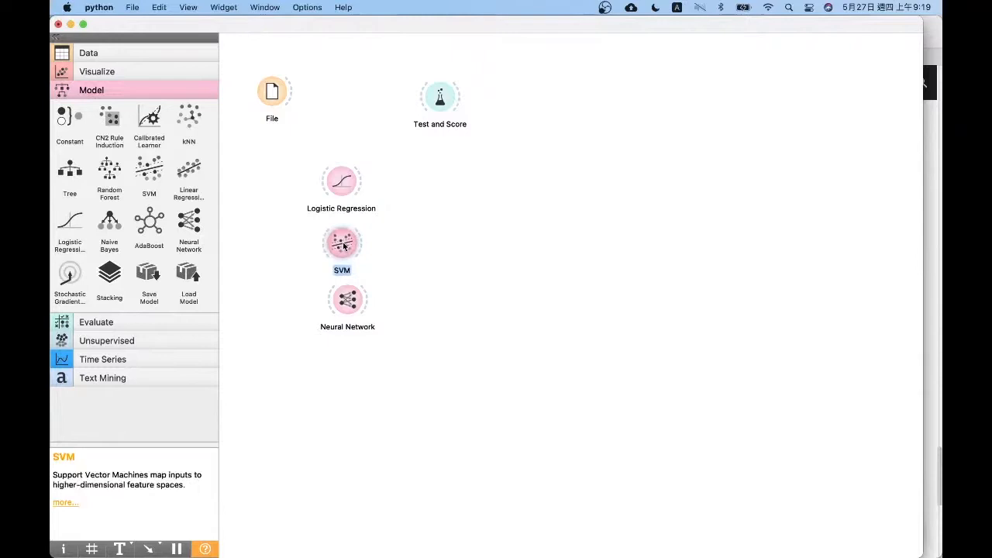
drag(348, 290, 346, 293)
click(386, 290)
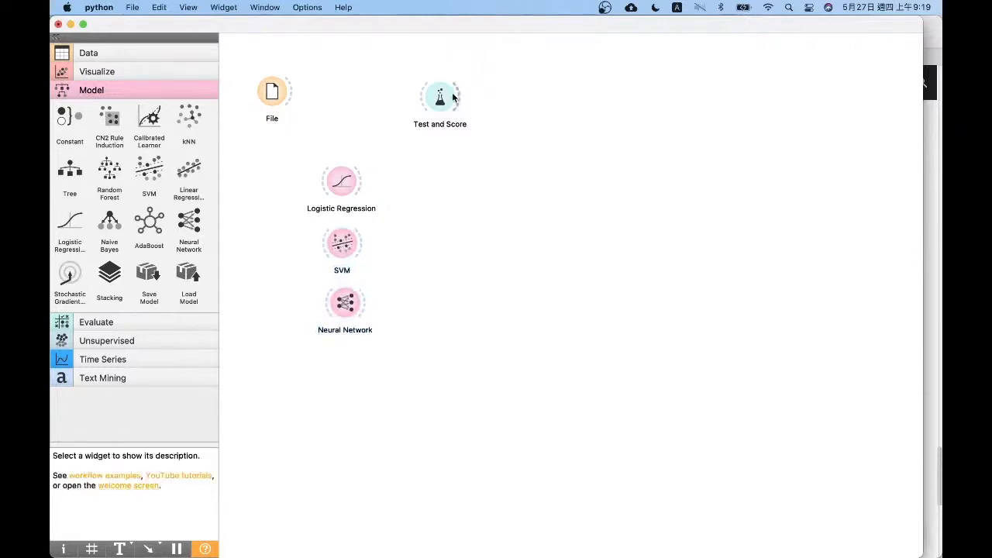
drag(454, 96, 449, 92)
drag(272, 93, 272, 100)
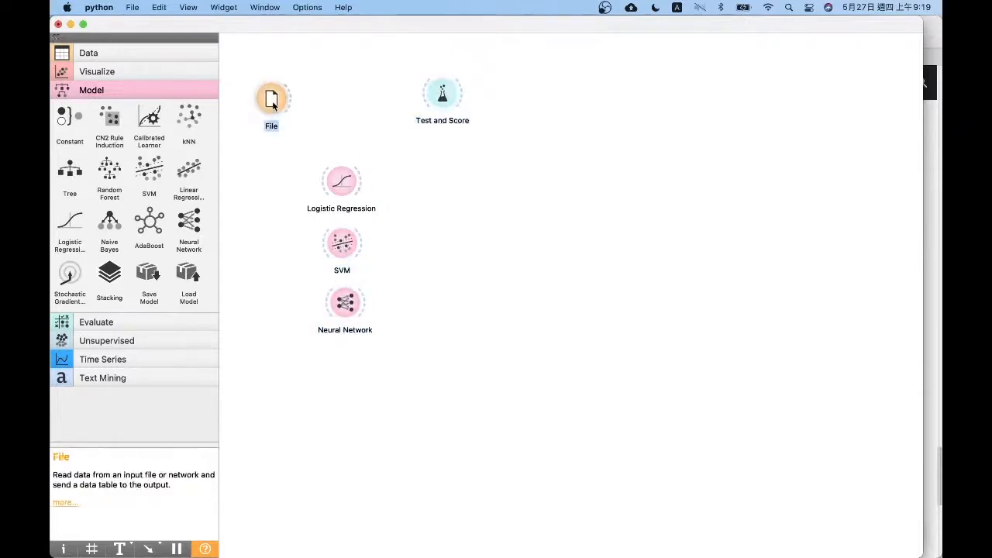
Add a Data Table widget, link the File widget's data to it, and view the iris dataset's columns in it
click(97, 53)
drag(70, 133, 334, 59)
drag(289, 98, 351, 65)
double_click(352, 65)
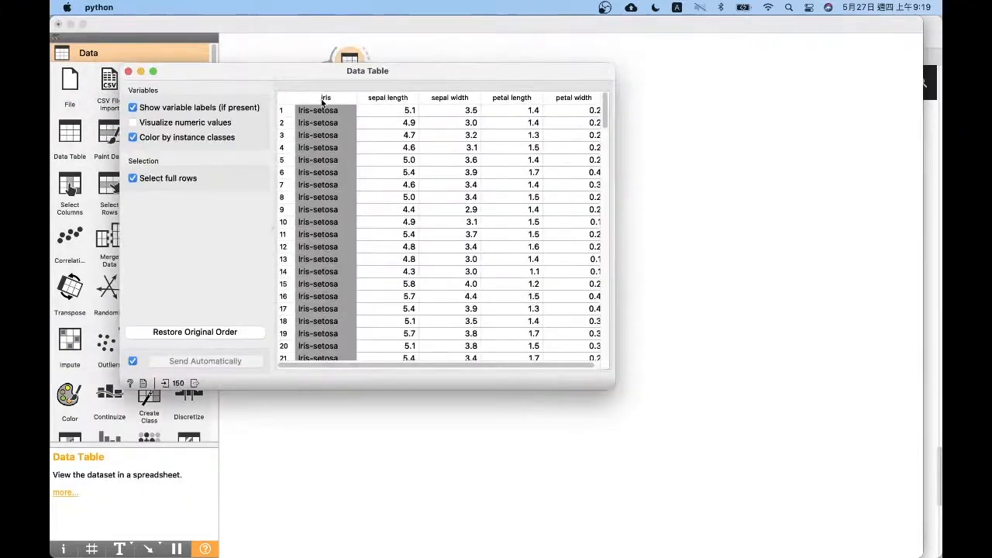
drag(605, 114, 582, 75)
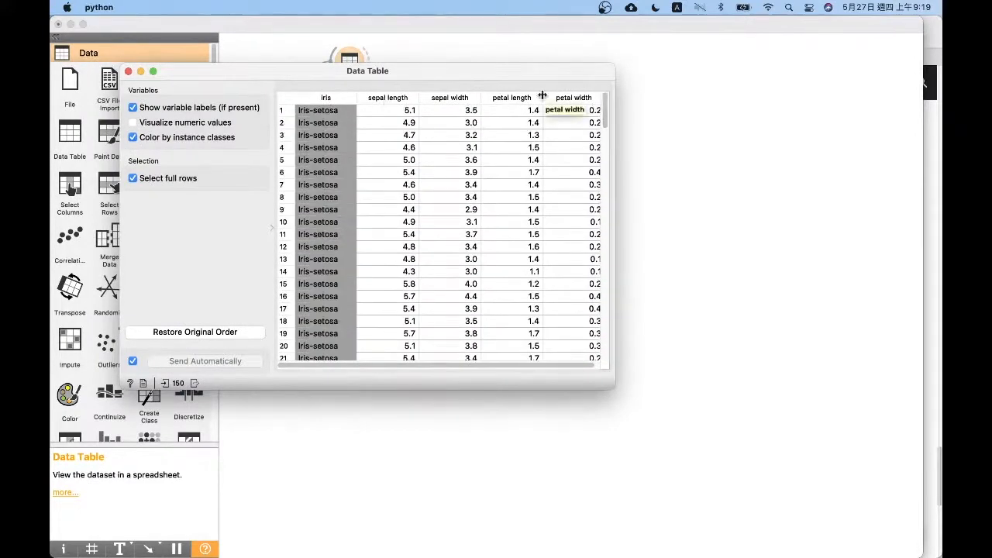
click(128, 71)
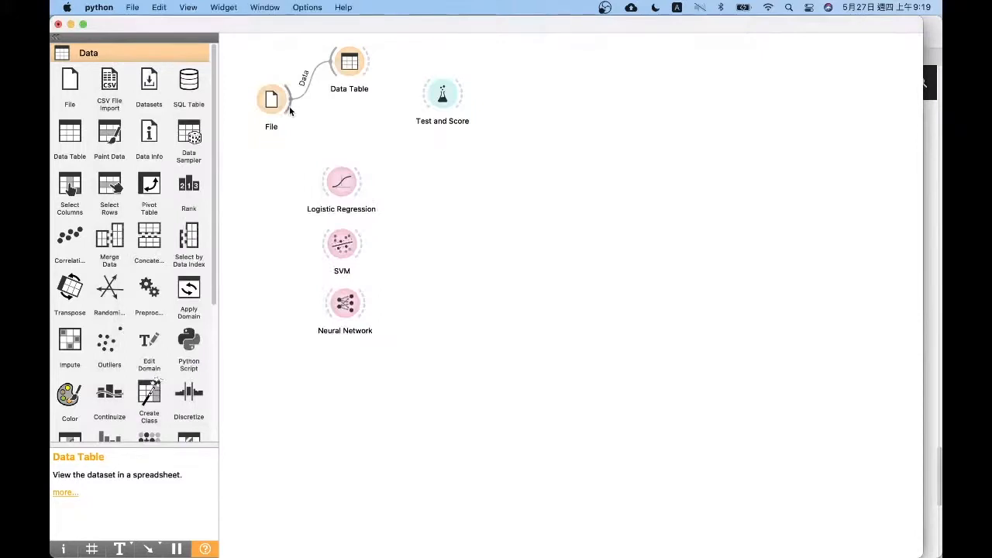
Connect the File data and the Logistic Regression, SVM and Neural Network learners to the Test and Score widget
drag(289, 111, 444, 106)
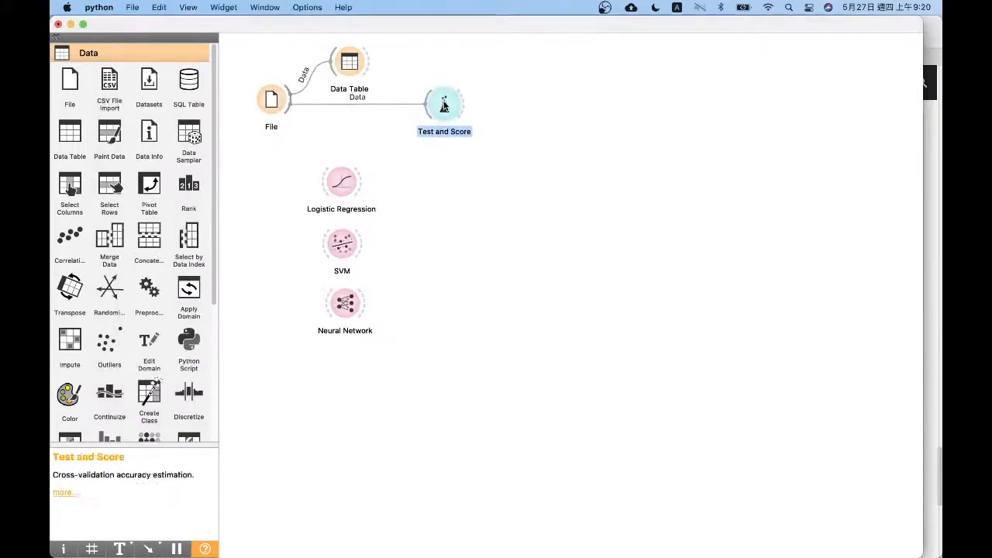
drag(359, 181, 432, 104)
drag(361, 243, 433, 103)
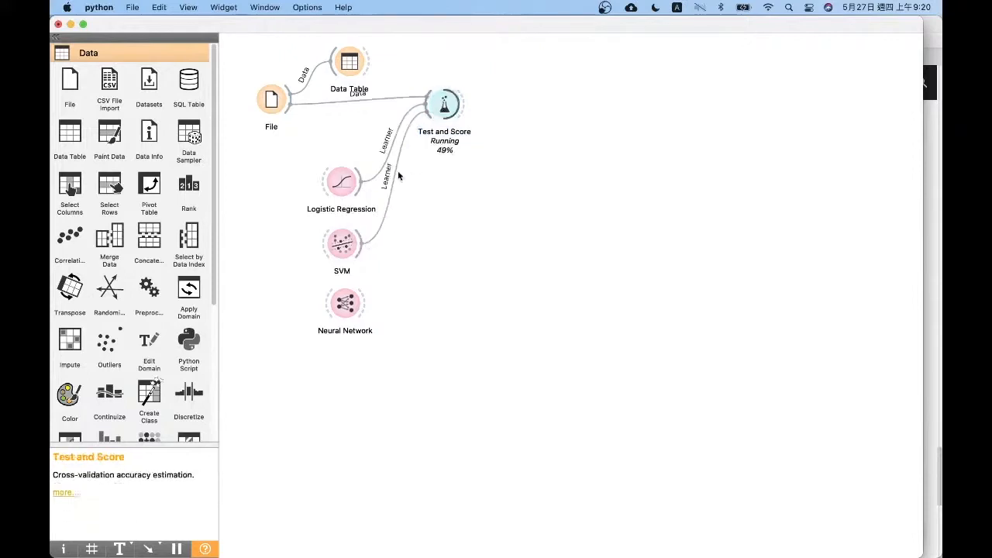
drag(364, 303, 435, 106)
click(445, 109)
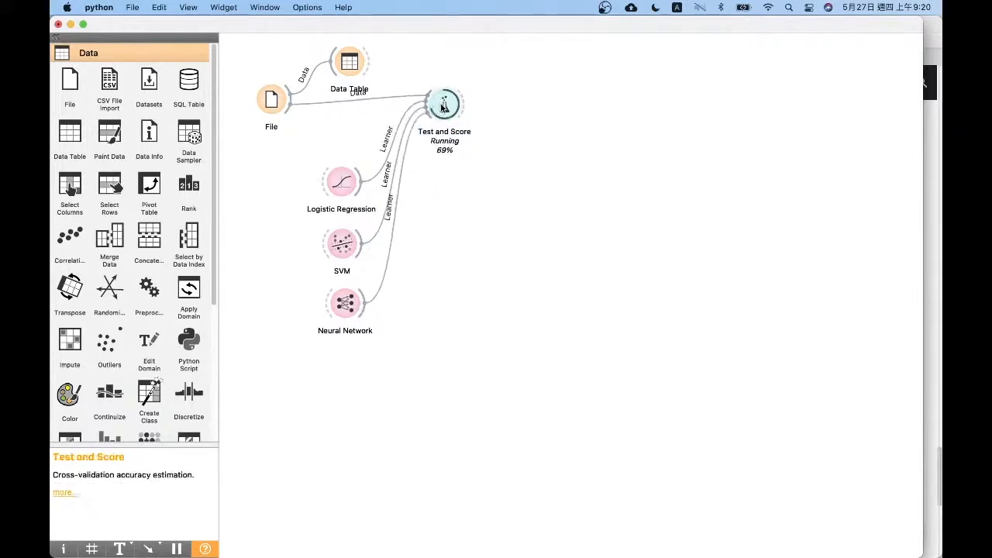
click(561, 169)
Review the Logistic Regression settings and its regularization type options, keeping Ridge (L2)
scroll(210, 319, down, 5)
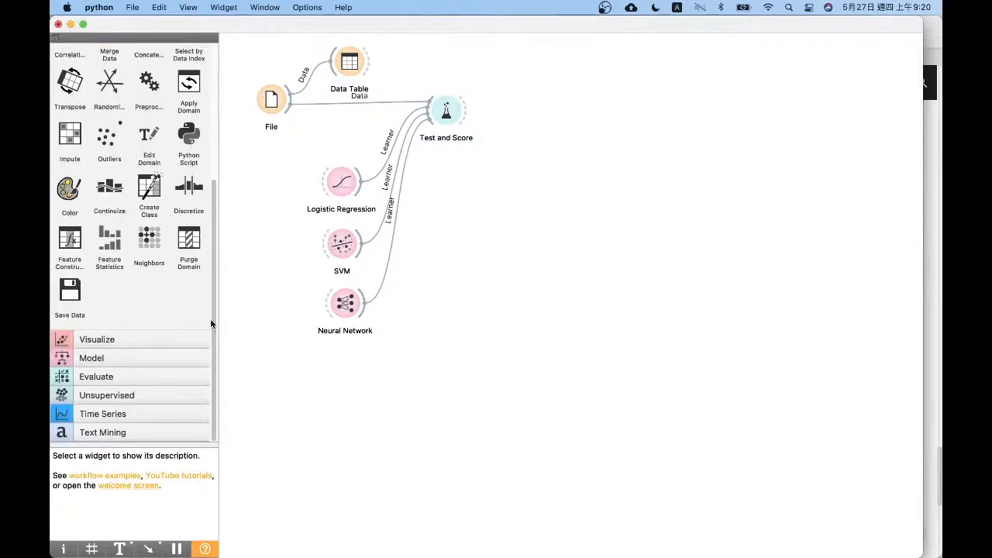
click(342, 247)
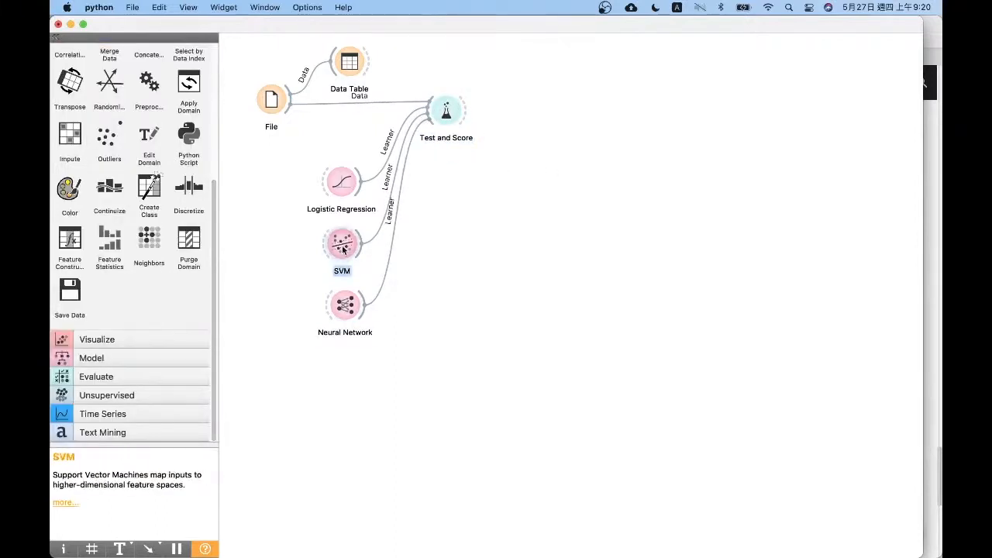
double_click(338, 180)
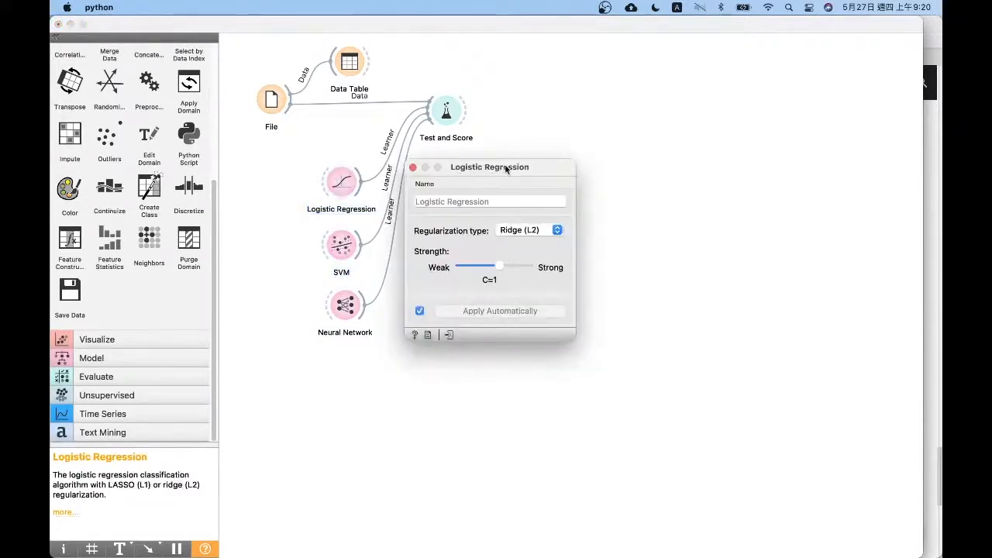
drag(505, 167, 538, 162)
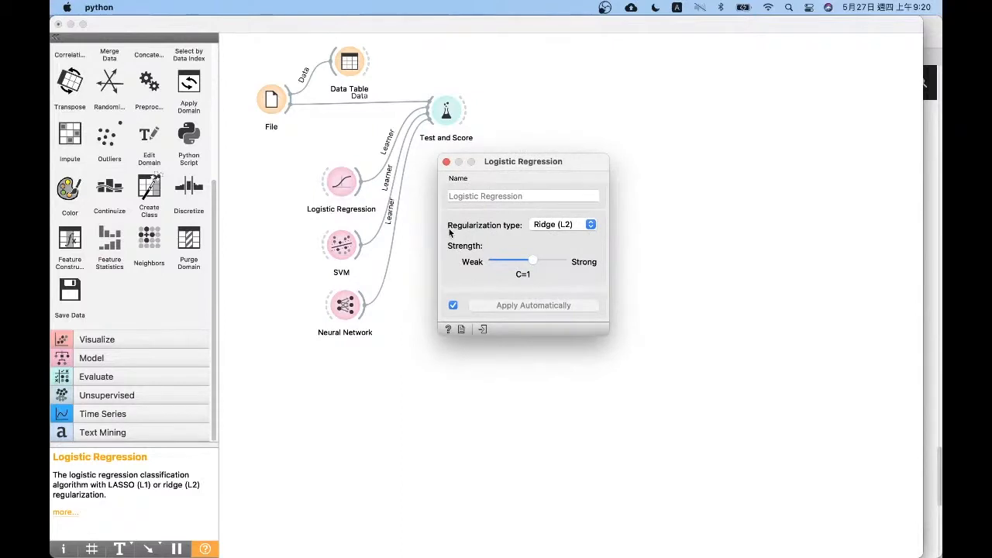
click(574, 224)
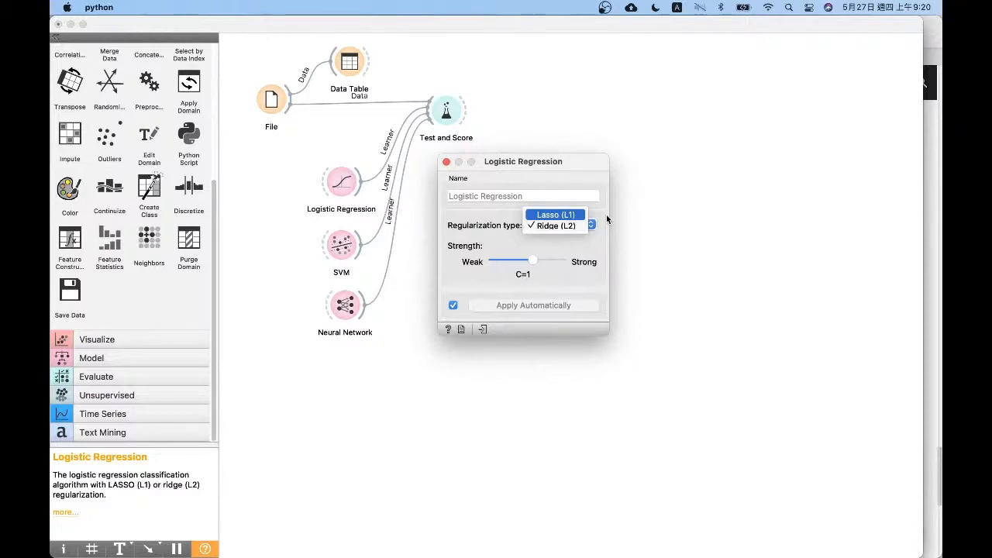
click(552, 226)
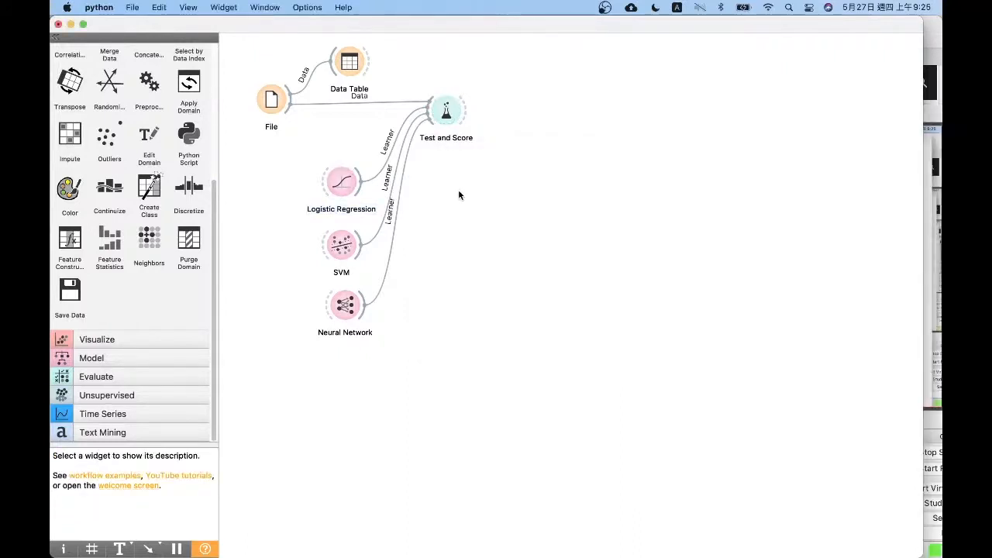
double_click(340, 182)
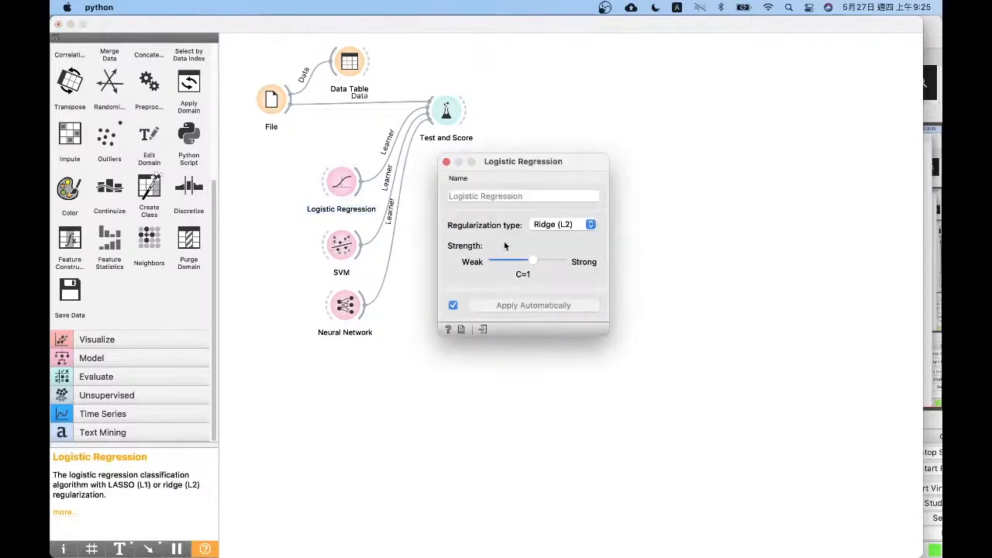
click(446, 162)
Examine the SVM widget's type, kernel and optimization parameters, and close its settings
double_click(339, 247)
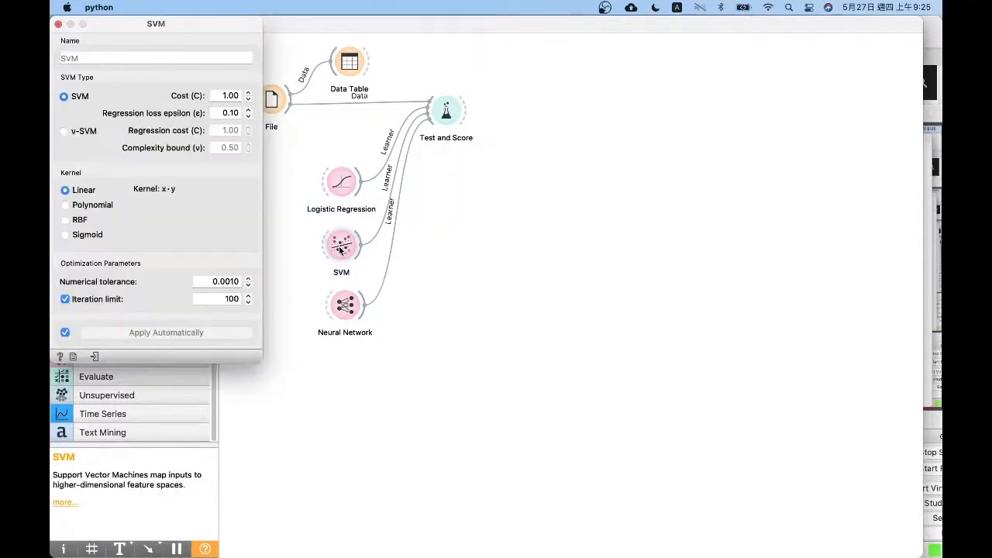
drag(132, 29, 514, 167)
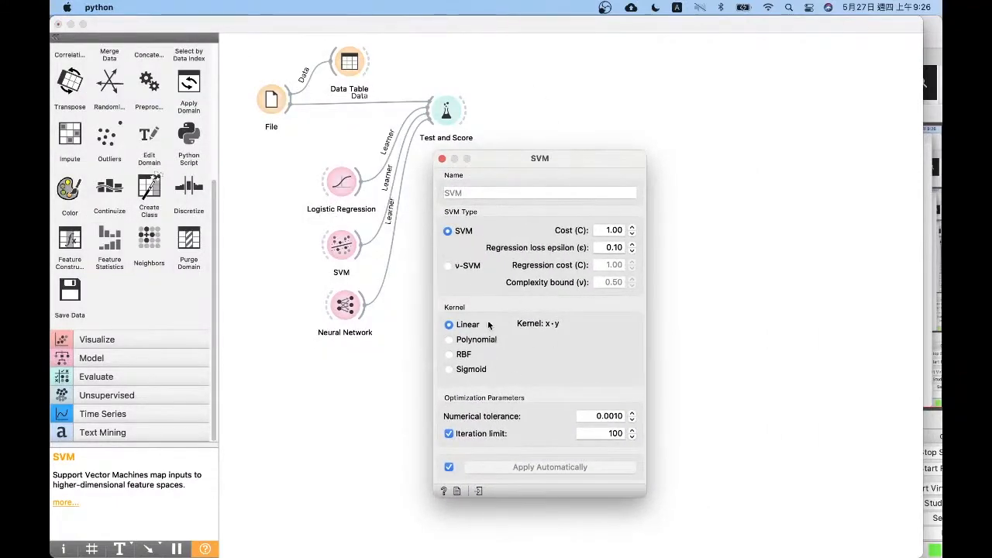
click(443, 159)
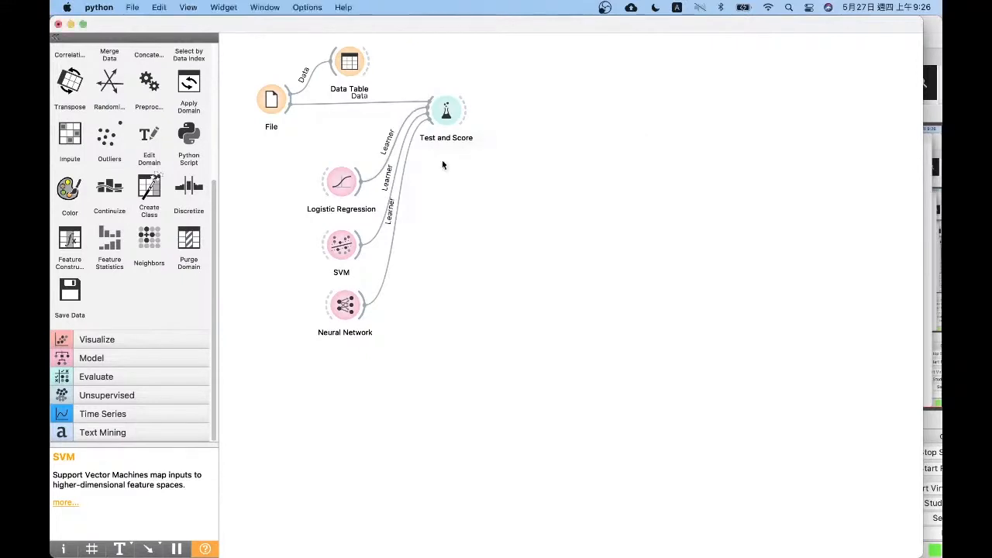
Examine the Neural Network widget's settings for hidden layer neurons, activation, solver and iterations
double_click(344, 308)
drag(464, 162, 498, 208)
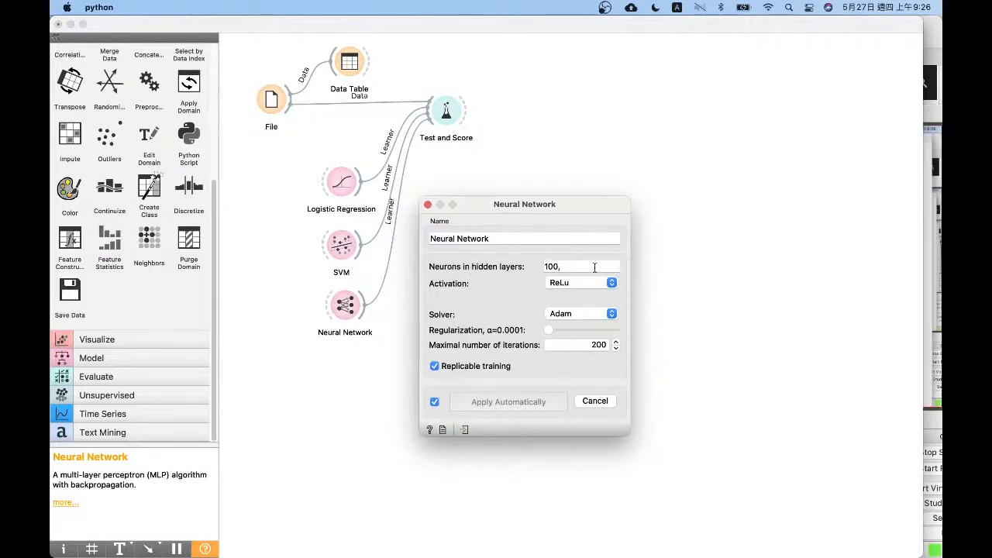
click(594, 268)
click(345, 305)
right_click(344, 303)
key(Escape)
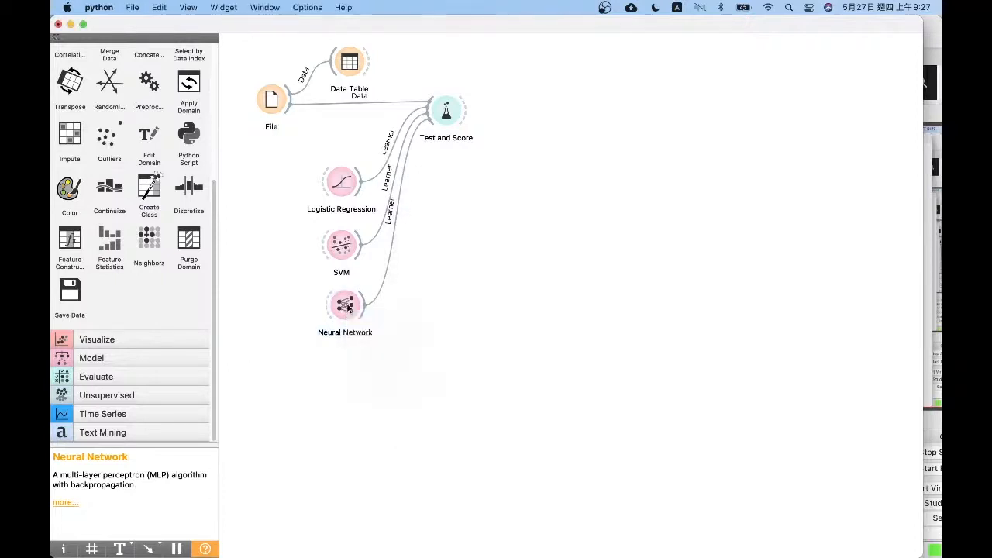
Set the learner name in the Neural Network settings to "Neural Network (100)" and close the settings
double_click(347, 307)
click(514, 240)
text(9)
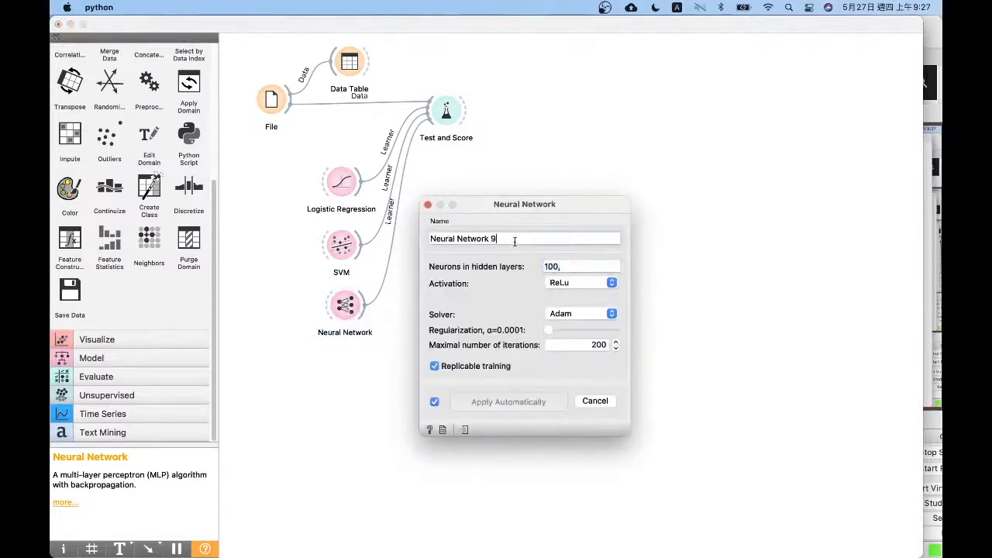
text(()
key(BackSpace)
key(BackSpace)
text((100))
click(427, 204)
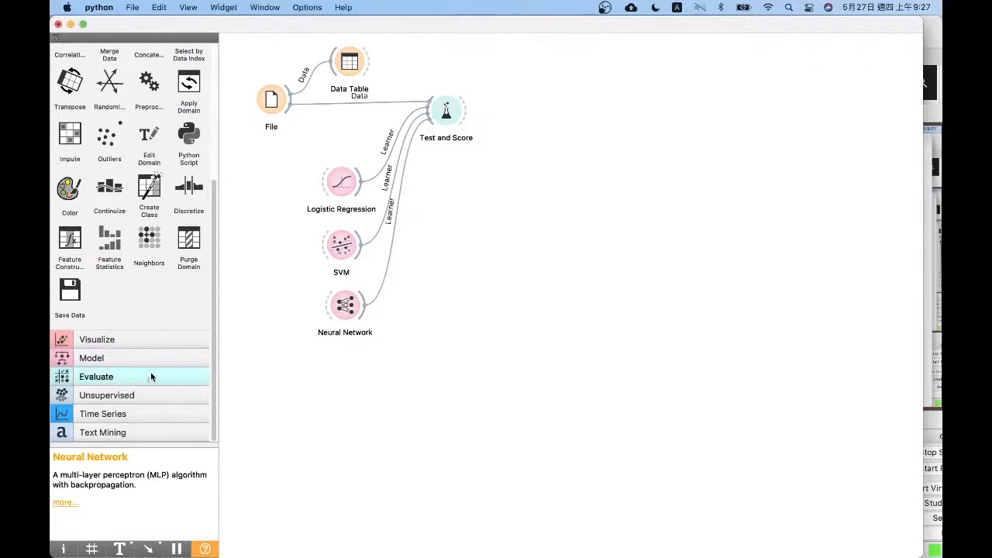
Add a second Neural Network widget to the canvas below the existing one
click(126, 357)
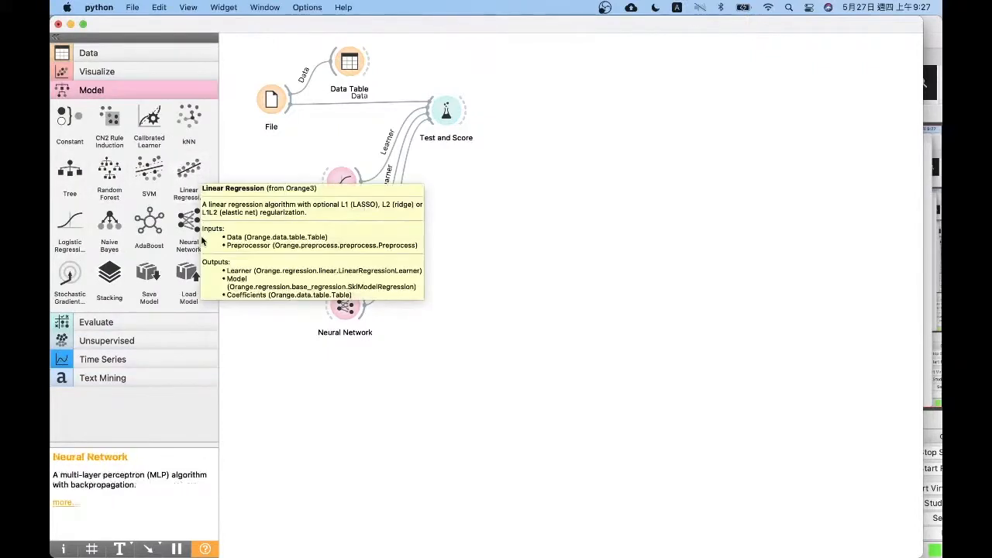
drag(189, 223, 359, 381)
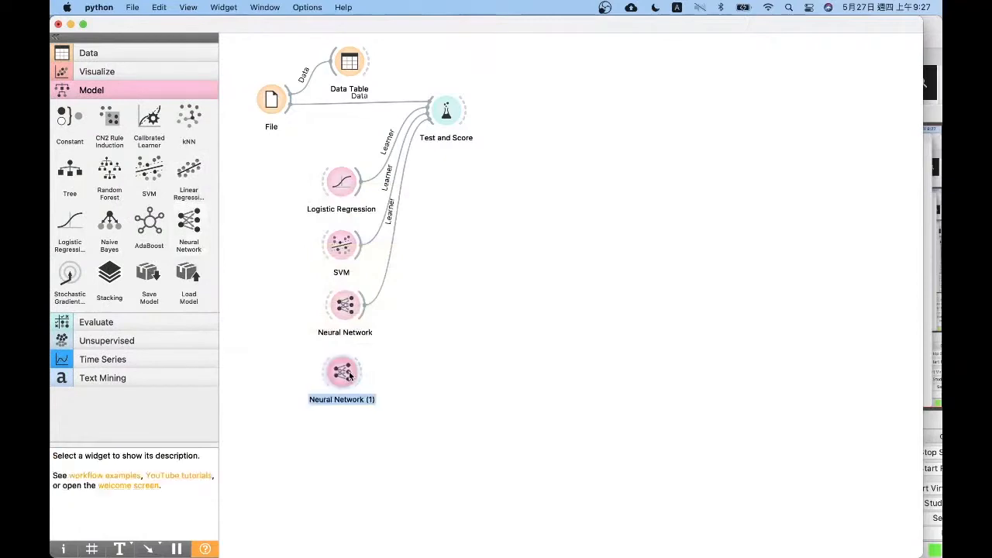
Set the second Neural Network's hidden layers to "100, 100," and its learner name to "Neural Network (100,100)", and close its settings
double_click(358, 378)
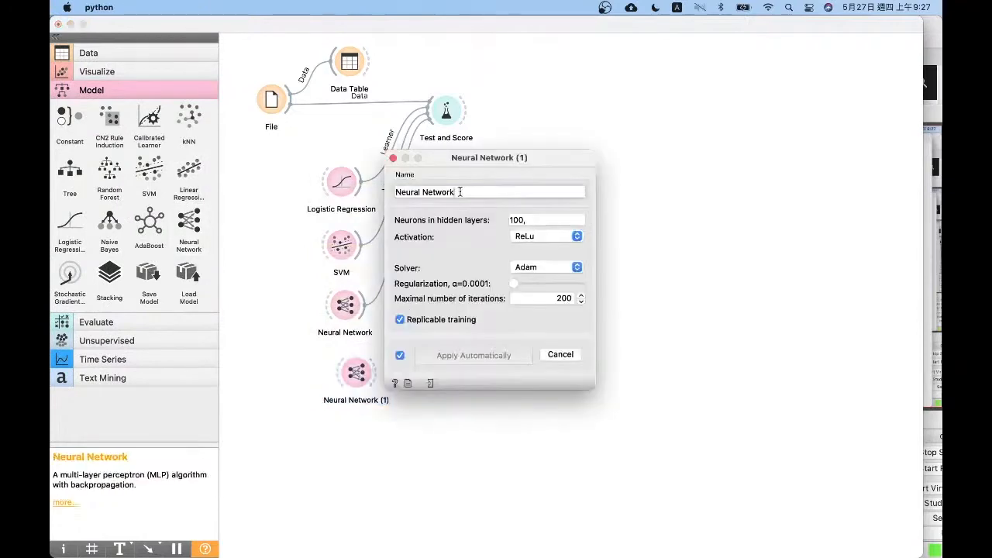
click(548, 220)
text(100,)
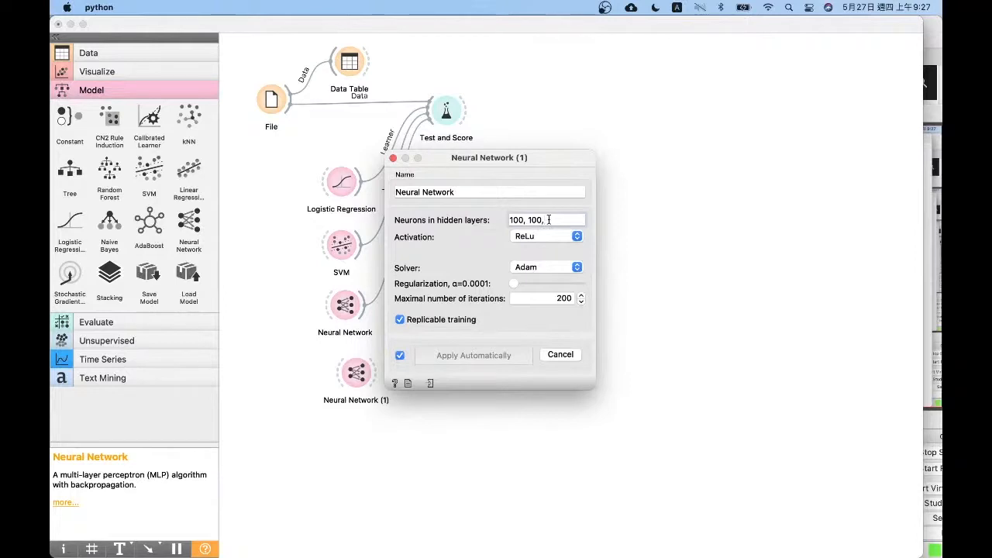
click(522, 192)
text(())
key(Left)
text(100,100)
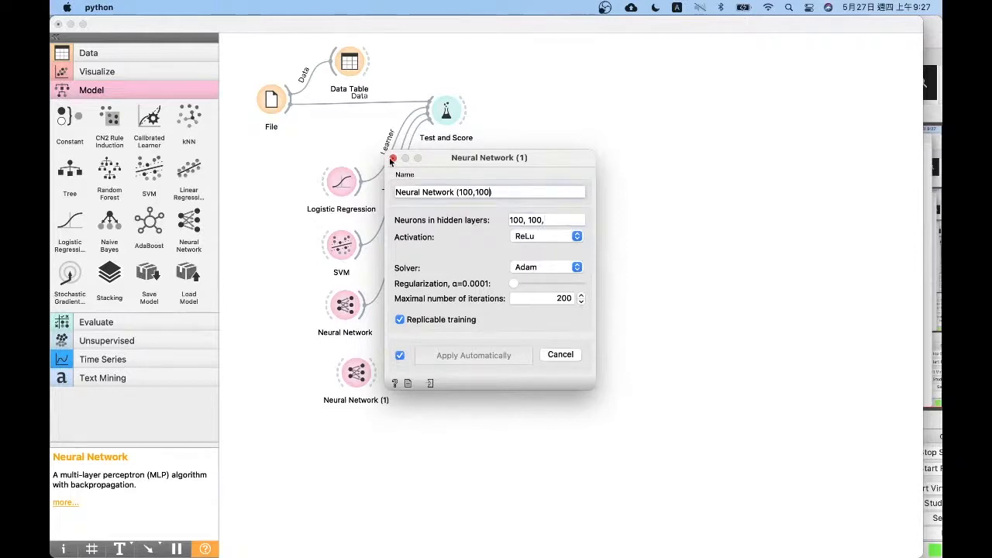
click(392, 158)
Examine the activation, solver, regularization and iteration settings of the first Neural Network widget, and close them
double_click(358, 301)
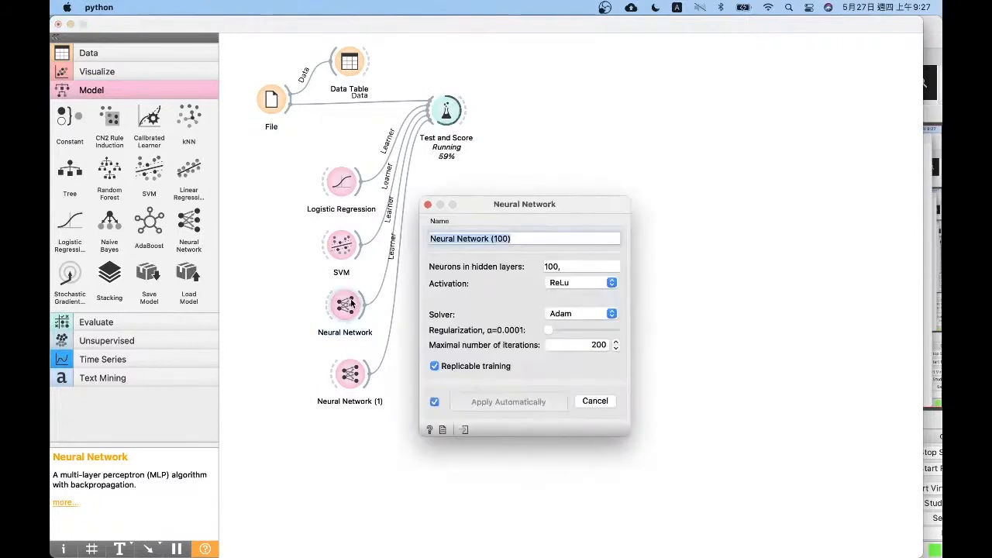
click(565, 284)
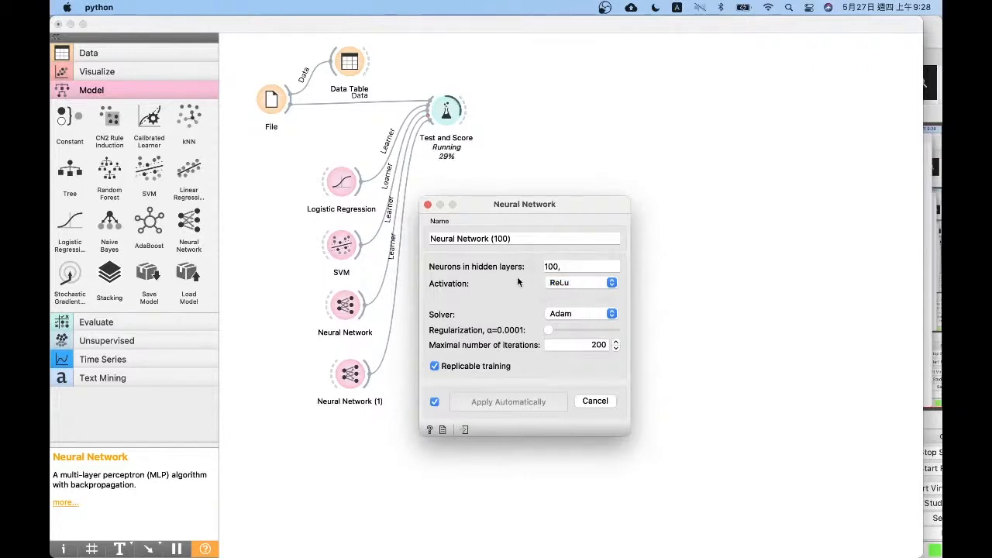
click(572, 314)
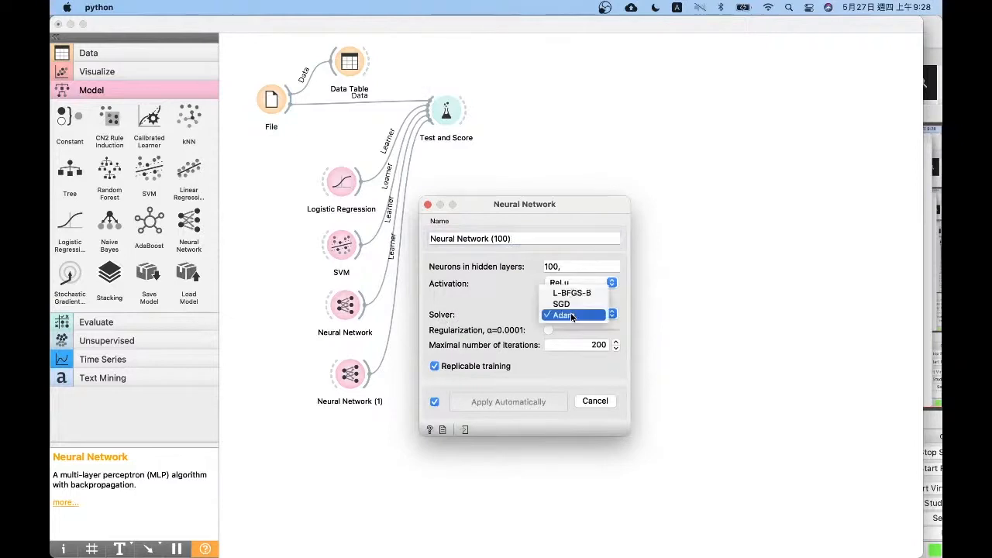
click(499, 321)
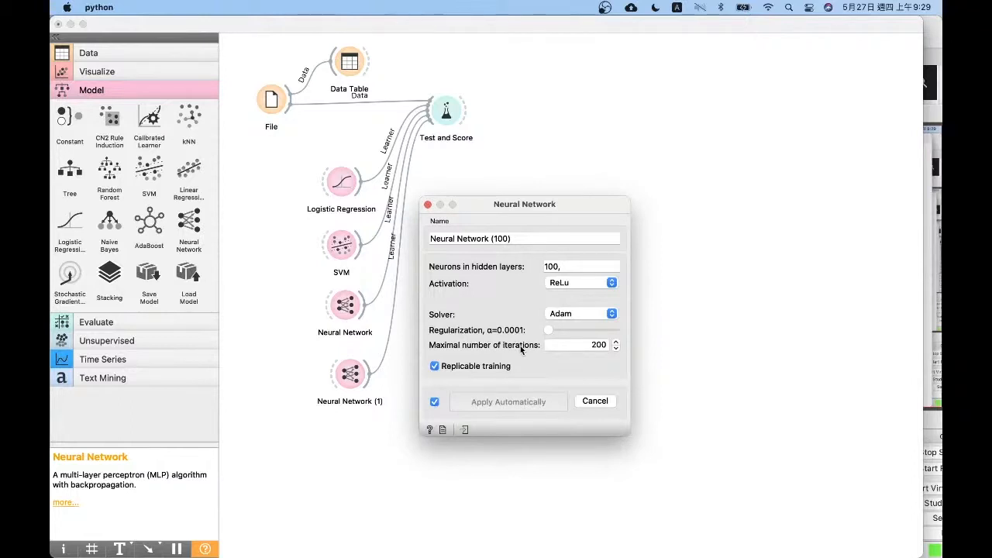
click(426, 205)
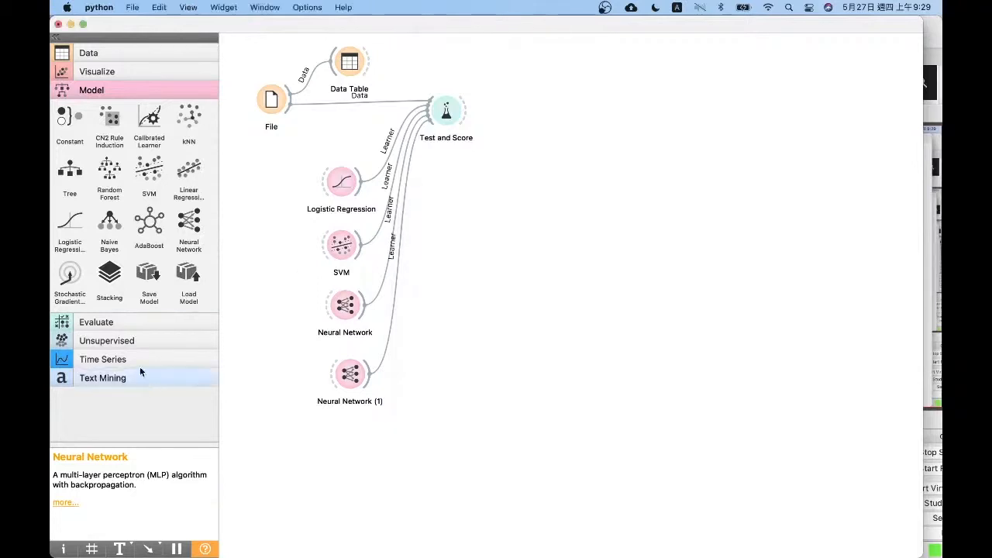
Add Confusion Matrix and ROC Analysis widgets to the canvas and connect both to the Test and Score output
click(141, 320)
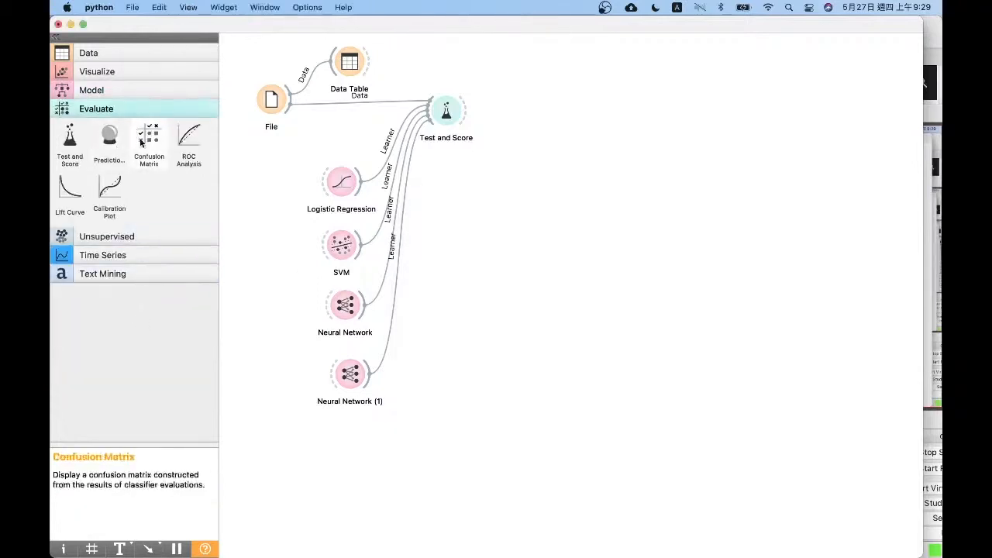
drag(146, 140, 538, 105)
drag(469, 111, 536, 110)
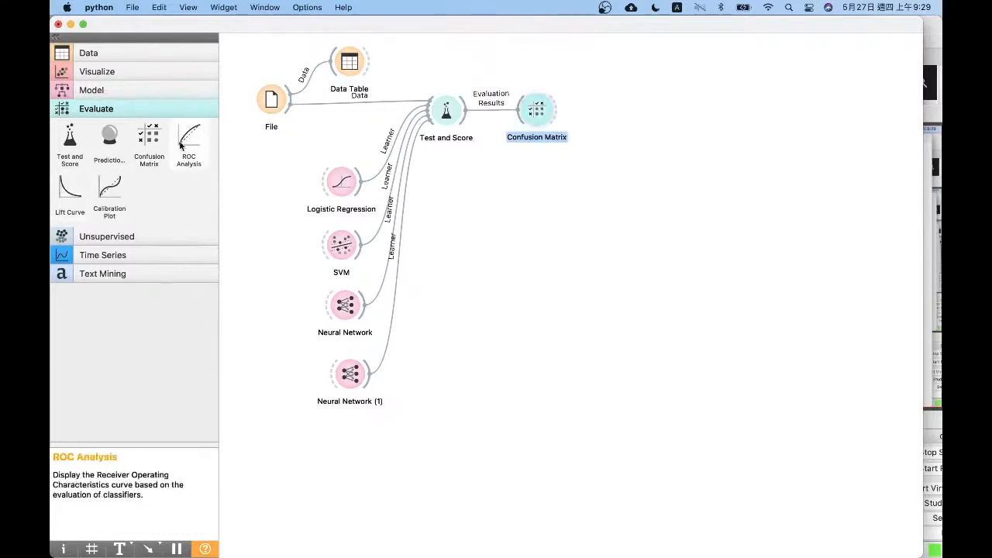
drag(181, 145, 555, 110)
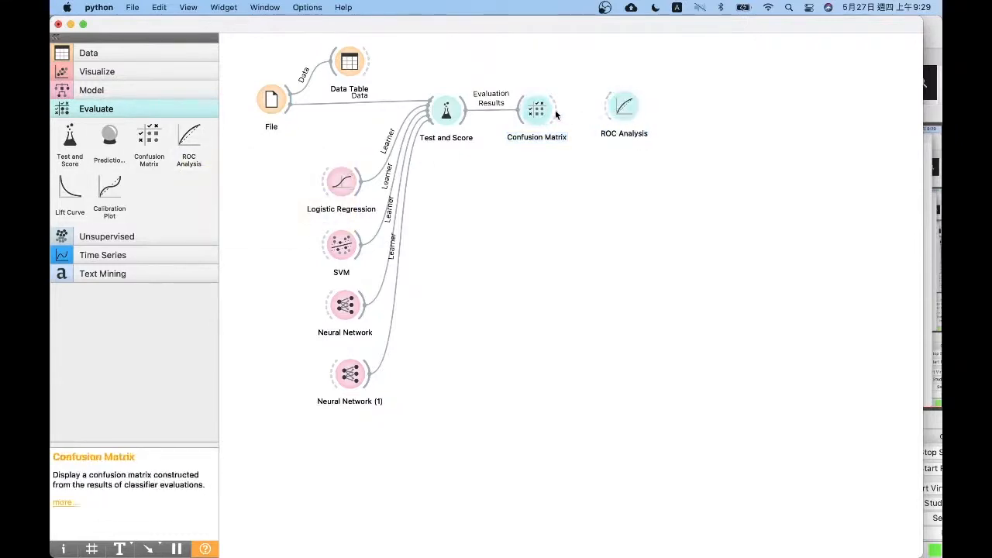
drag(465, 113, 534, 189)
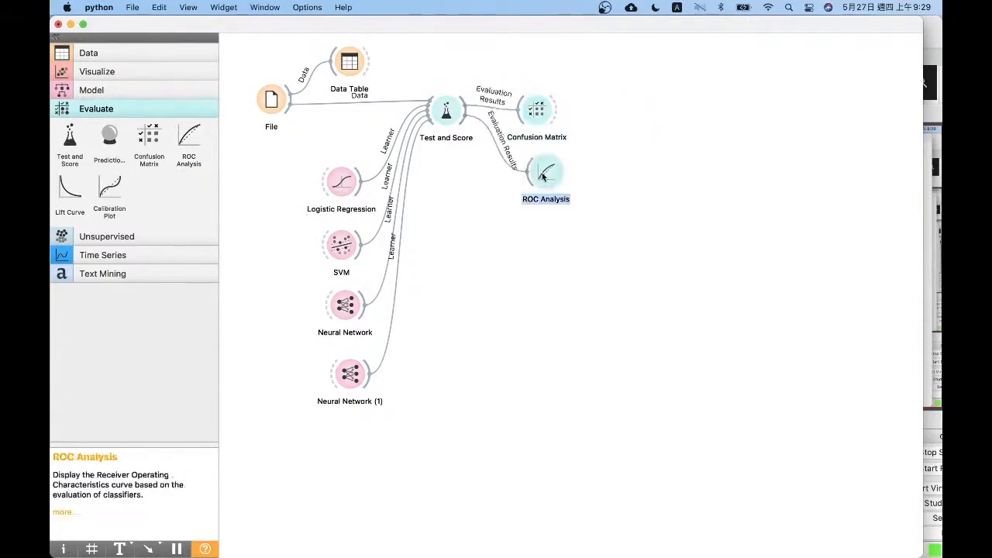
Compare the models in the Test and Score results, sorting by CA and contrasting the two Neural Network rows, and close the window
click(446, 119)
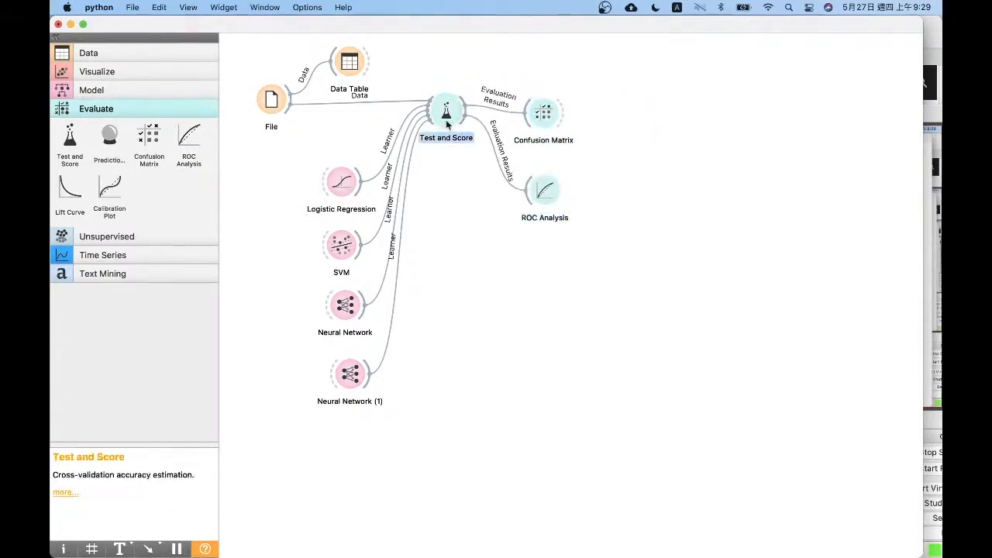
double_click(445, 119)
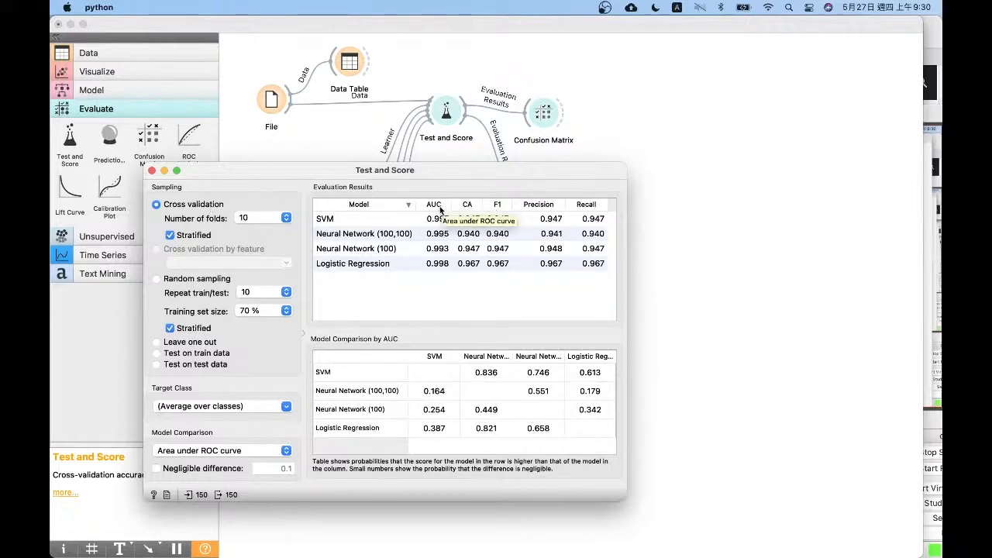
click(474, 205)
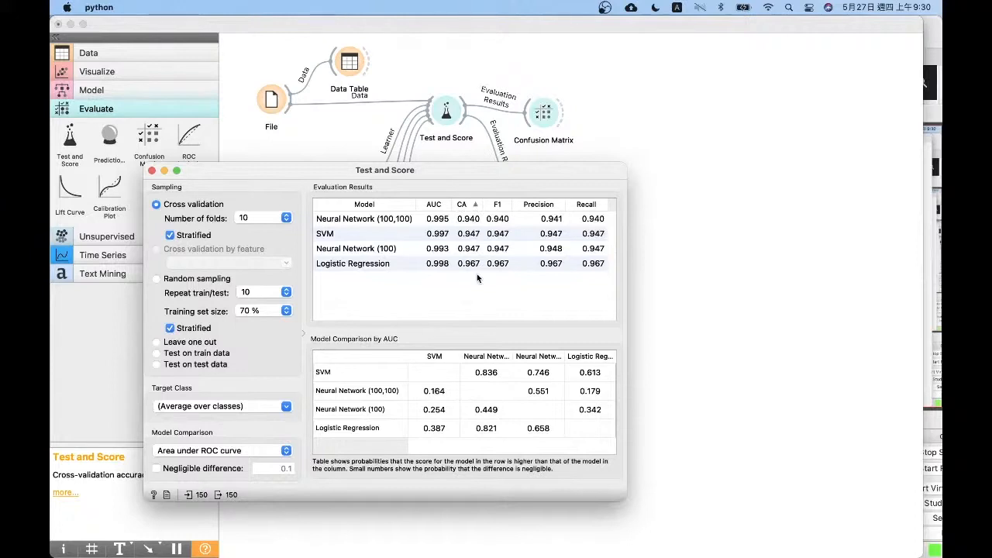
click(355, 221)
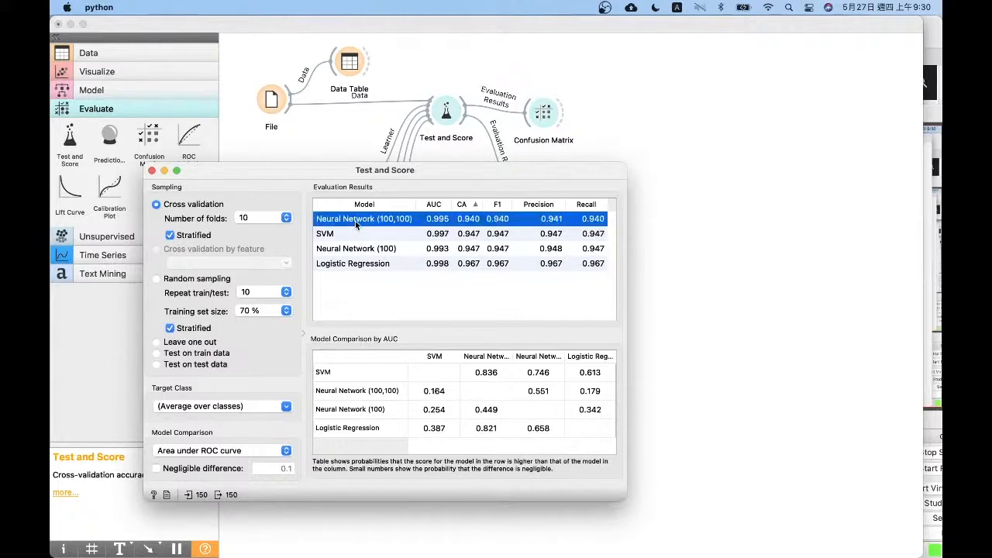
click(393, 250)
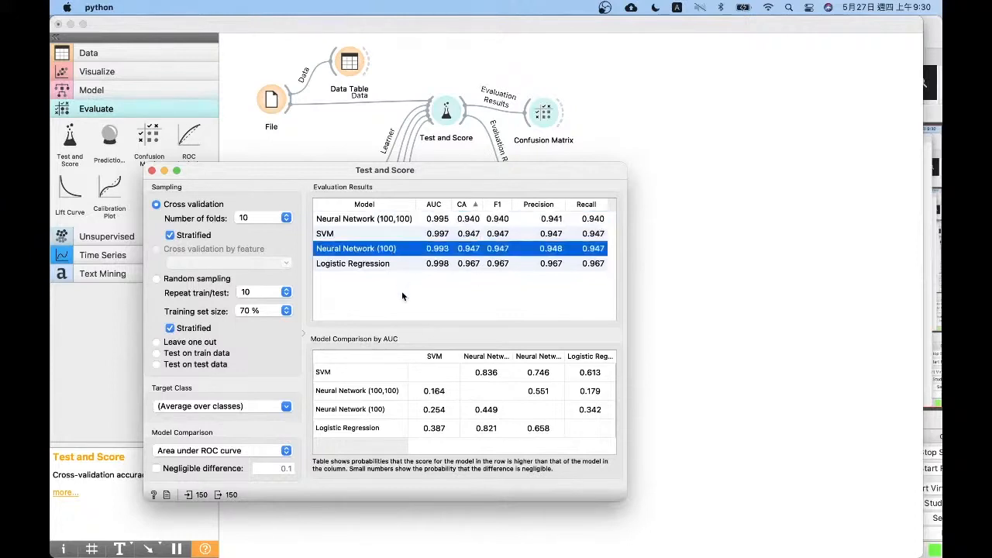
click(405, 218)
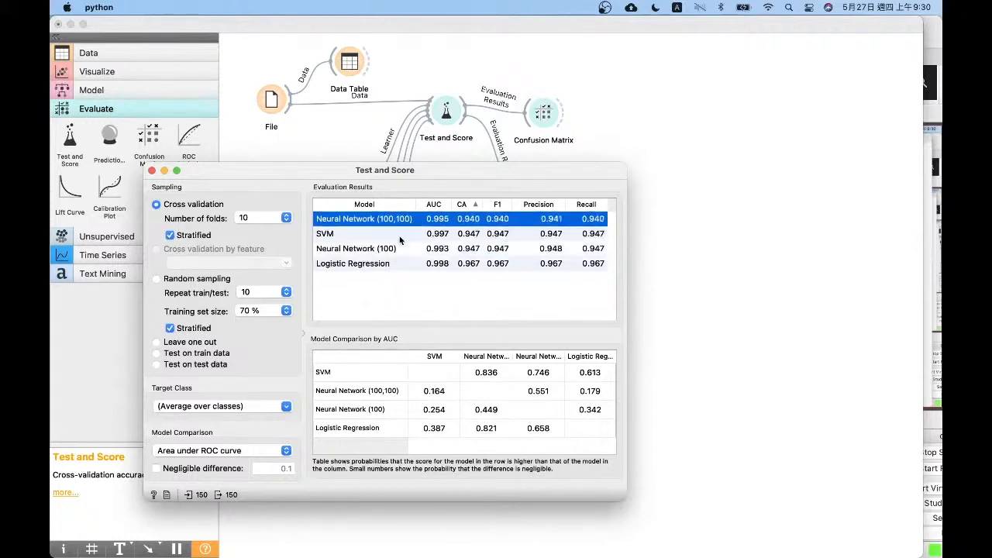
click(396, 250)
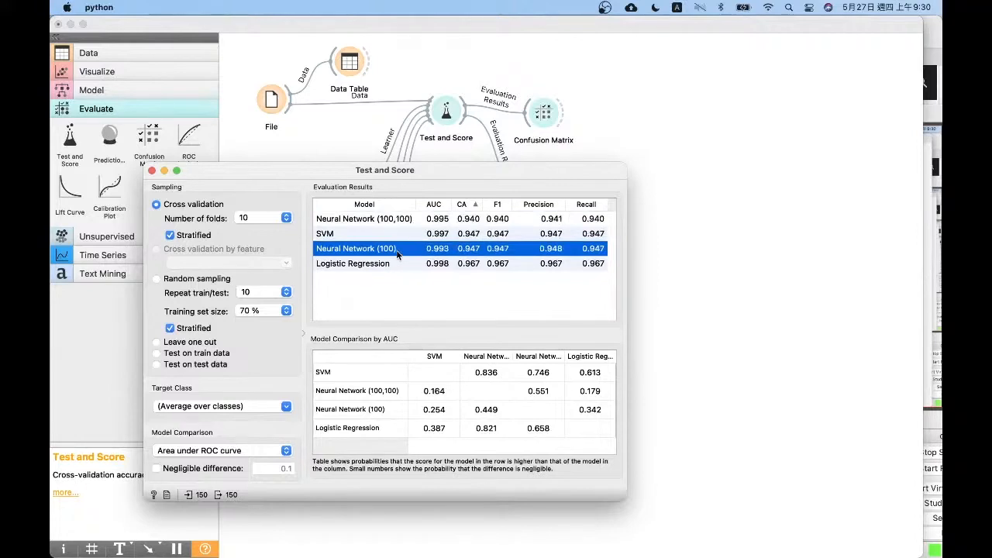
click(474, 218)
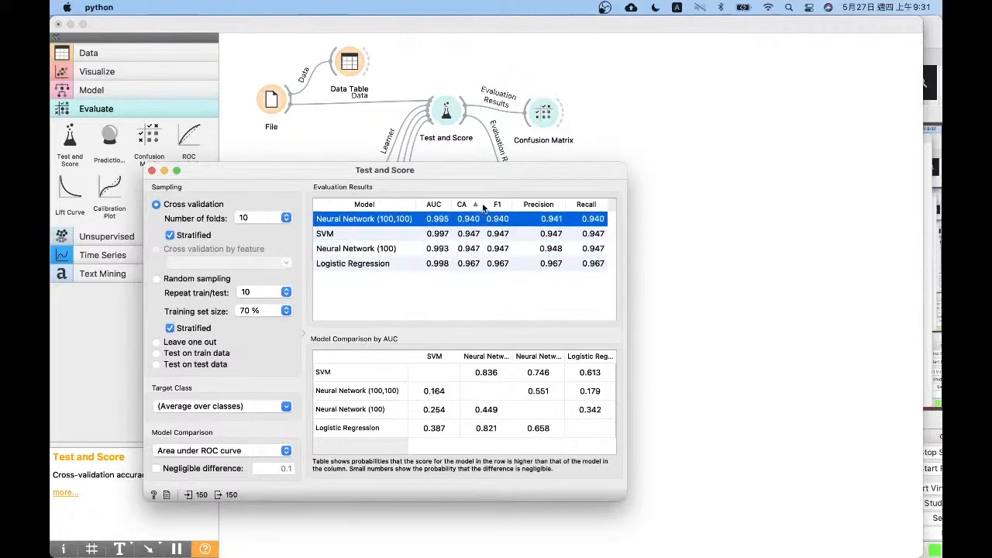
click(470, 249)
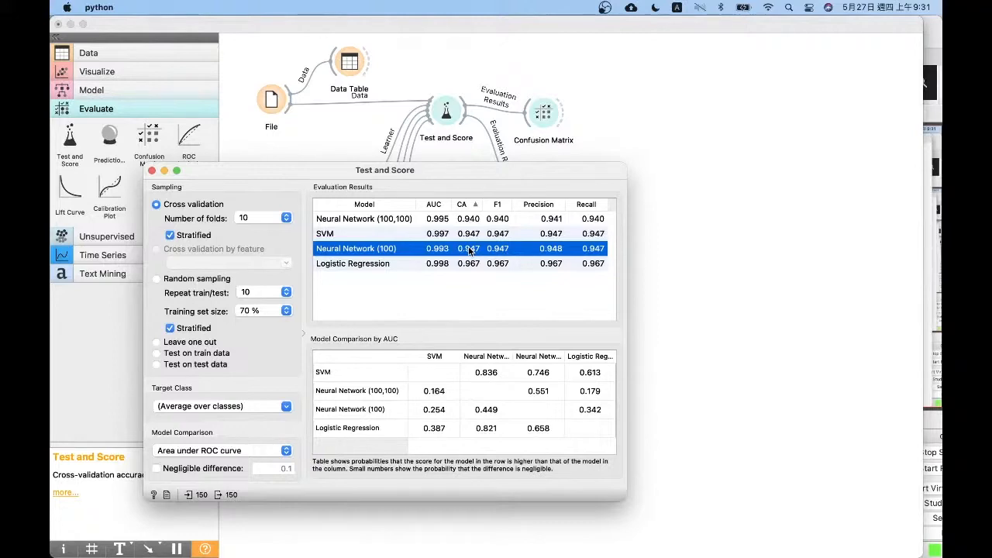
click(152, 170)
Add a third Neural Network widget to the canvas below Neural Network (1) and open its settings
click(88, 72)
click(134, 354)
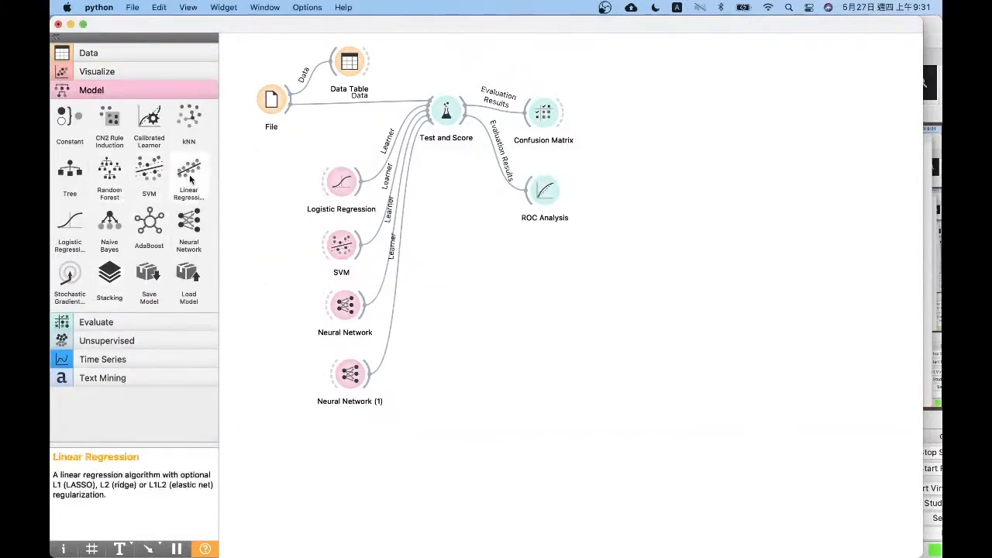
drag(189, 225, 343, 431)
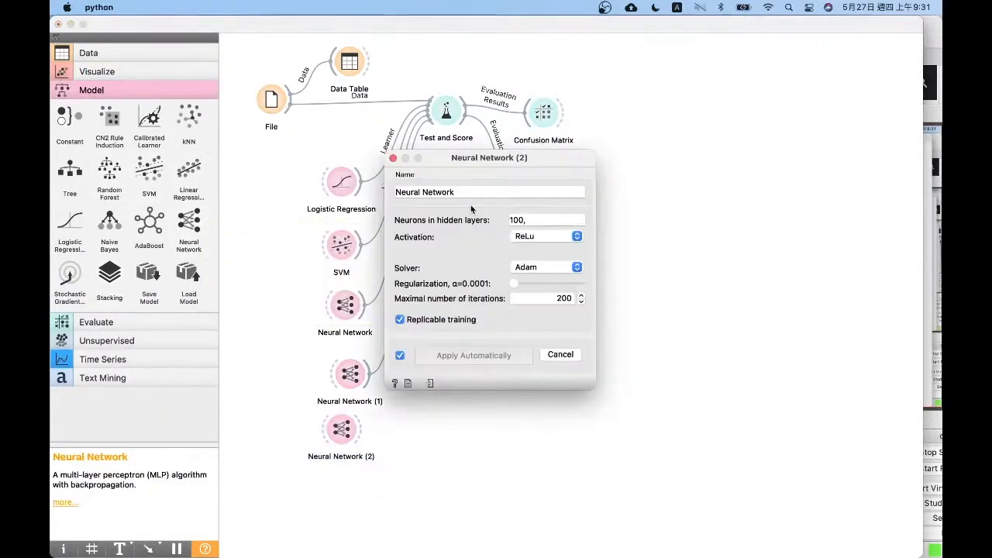
Append empty parentheses to the third Neural Network's learner name and set its hidden layers to "30, 20, 10"
click(461, 192)
key(BackSpace)
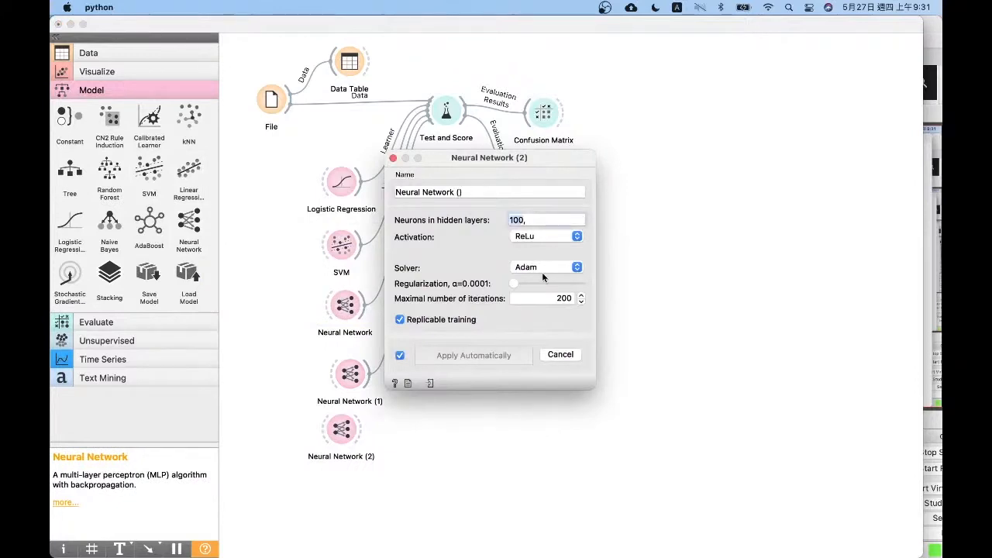
text(10)
text(,)
key(Left)
key(BackSpace)
text(3)
key(Right)
key(Right)
key(Right)
text(20, 10)
click(539, 237)
click(460, 241)
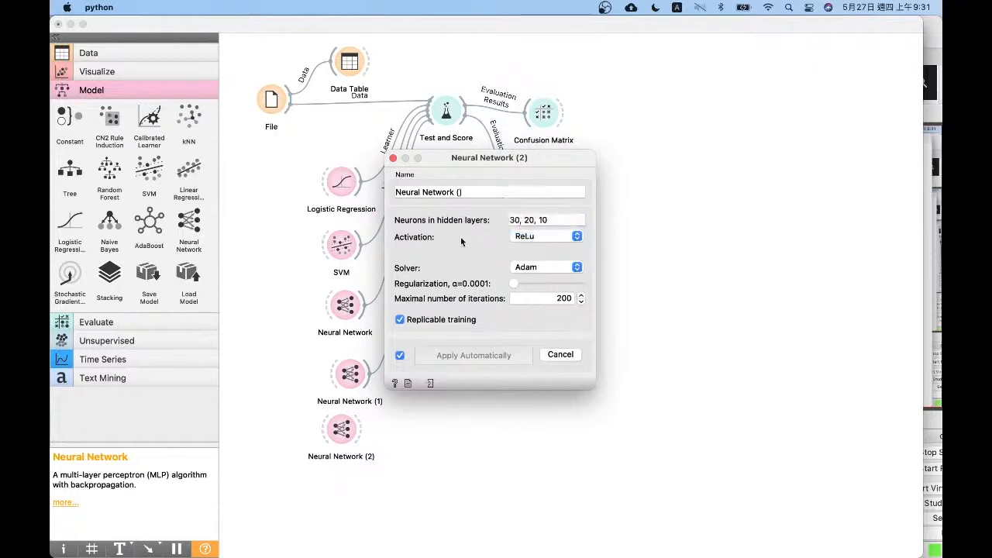
Complete the learner name as "Neural Network (30, 20, 10)" and close the settings
click(459, 193)
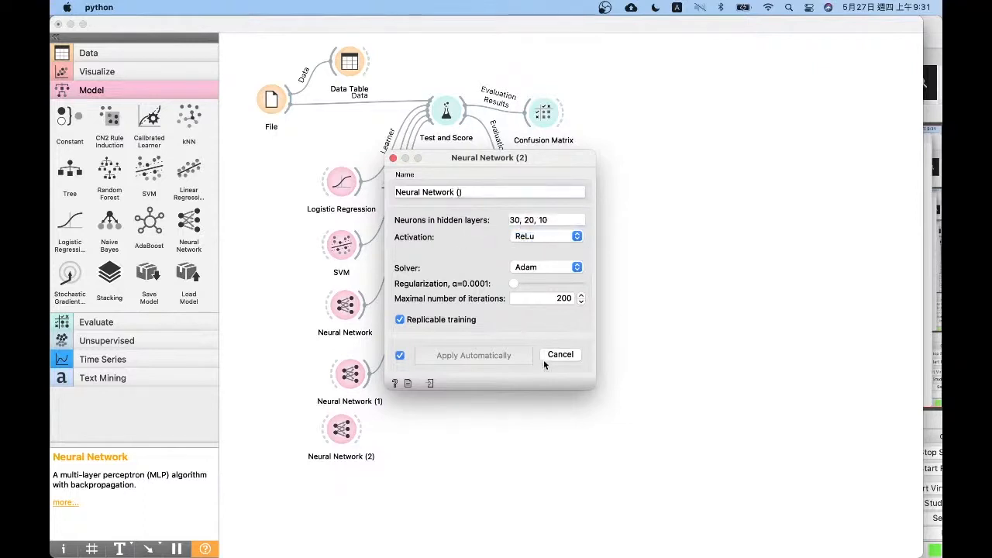
text(30, 20, 10)
click(393, 158)
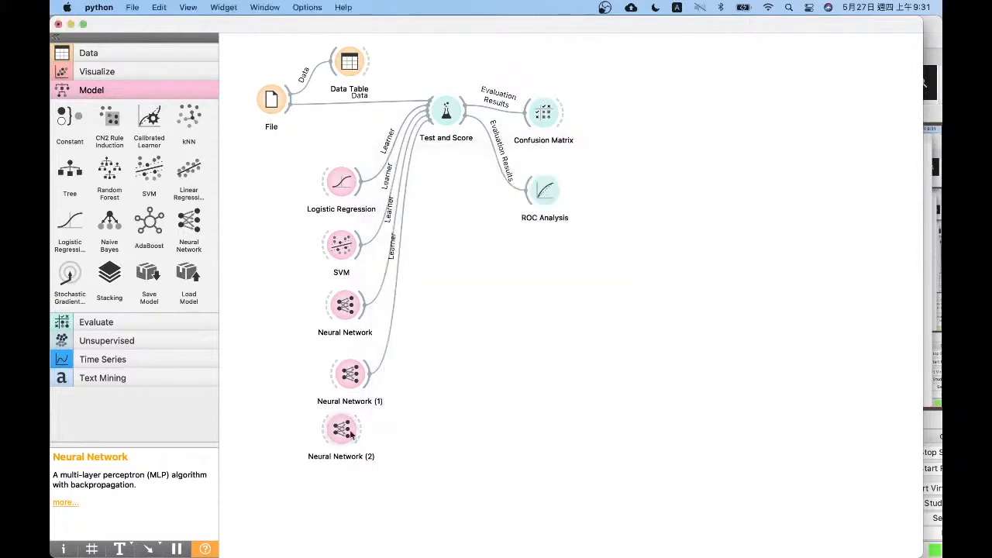
Connect Neural Network (2) to Test and Score and check the evaluation results of all five models
mouse_move(362, 430)
mouse_down()
mouse_move(378, 439)
mouse_move(423, 132)
mouse_up()
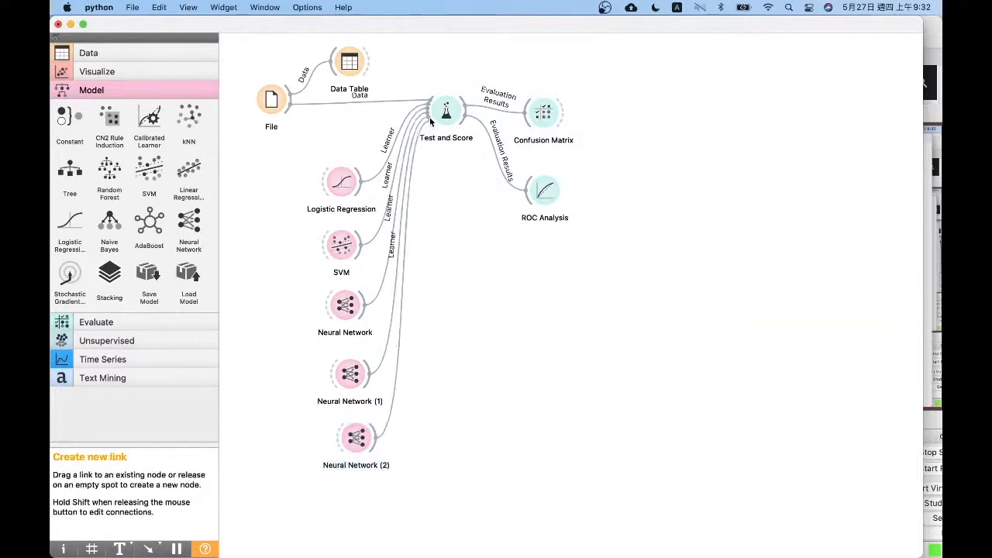
double_click(452, 108)
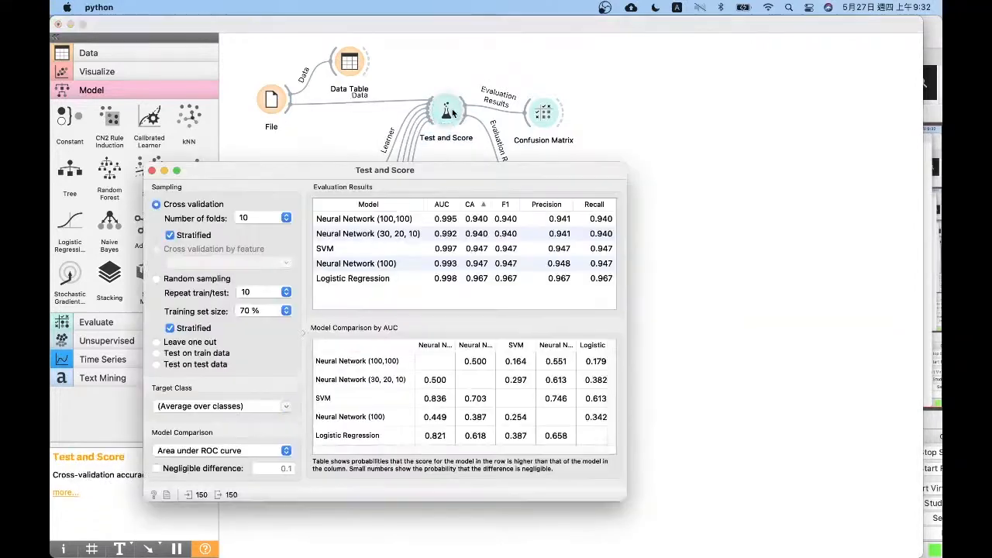
click(154, 174)
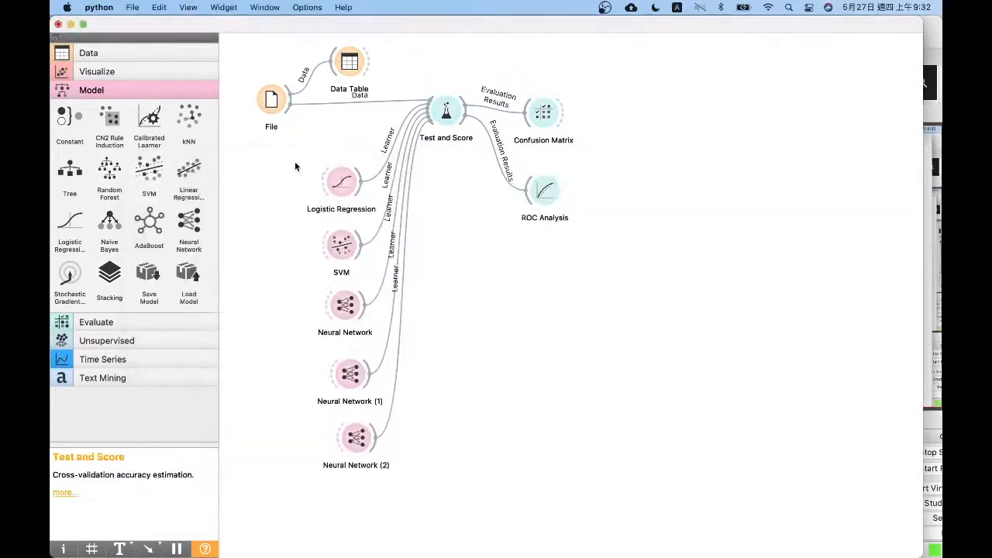
Remove the Logistic Regression and SVM widgets and move the three Neural Network widgets up into the freed space
drag(294, 161, 366, 263)
right_click(346, 250)
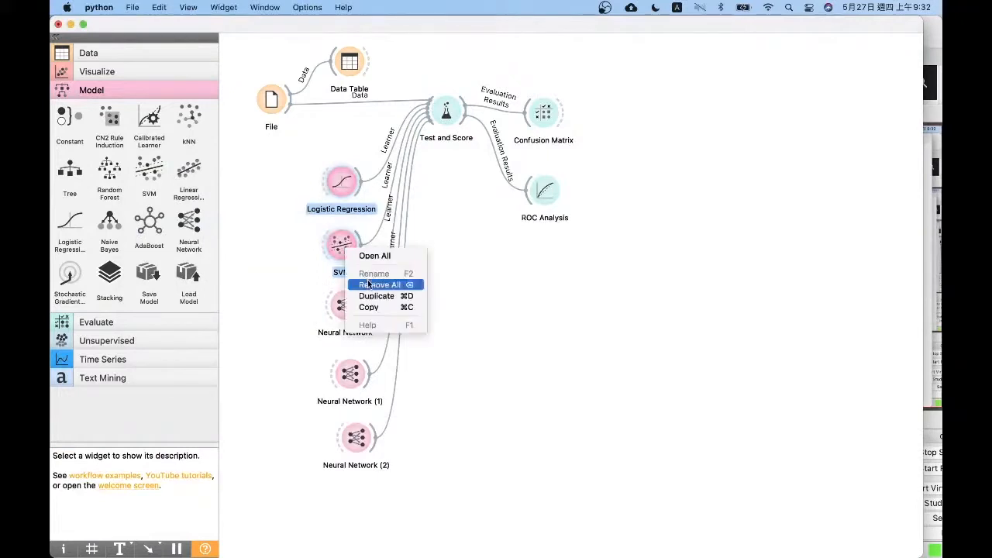
click(373, 283)
drag(305, 242, 463, 554)
drag(361, 439, 353, 324)
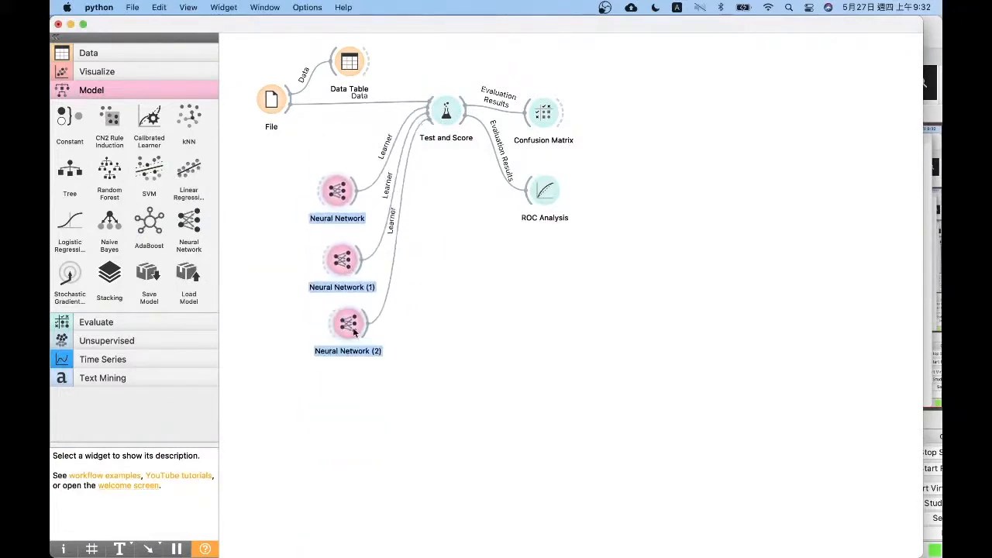
click(448, 290)
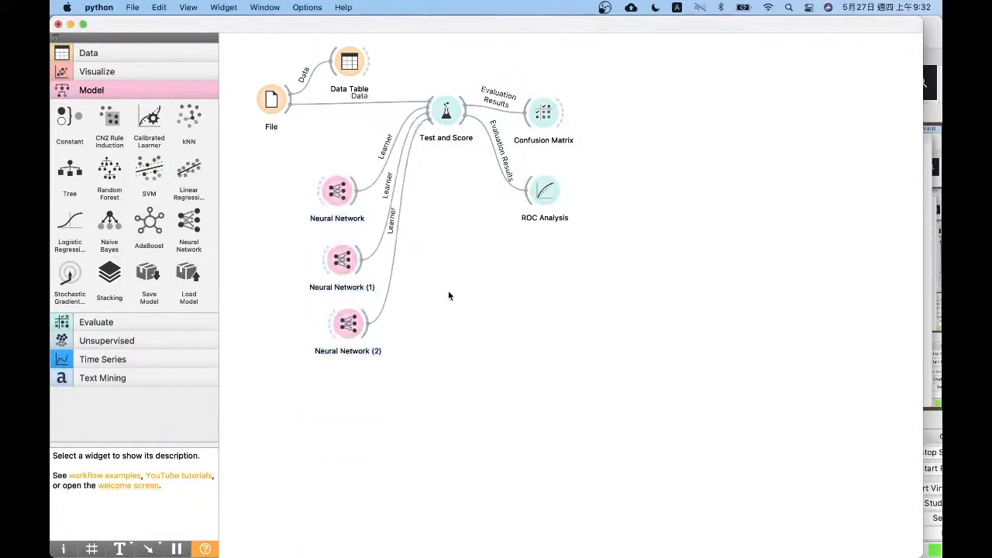
Review the Test and Score results for the three Neural Network models and close the window
double_click(439, 109)
drag(455, 177, 460, 164)
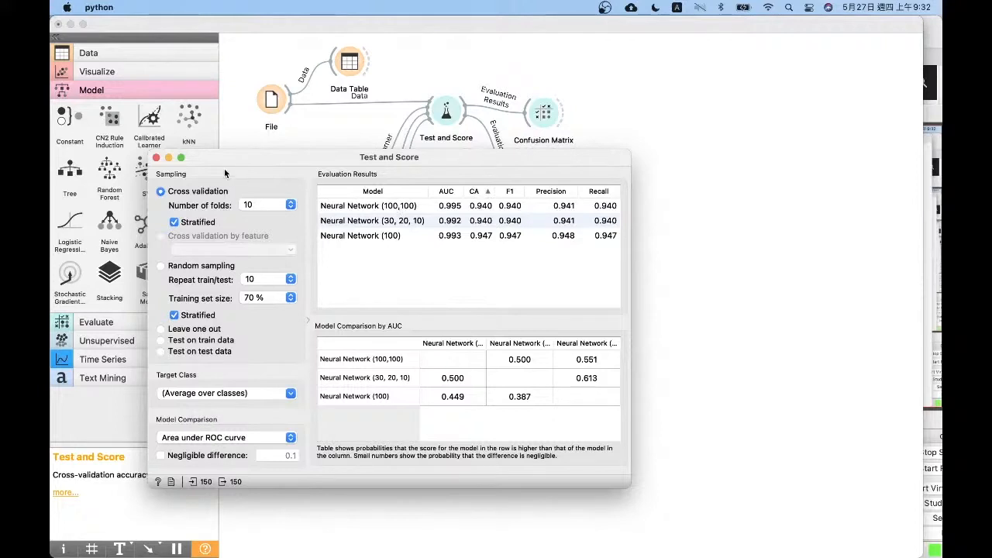
click(156, 157)
Load the housing.tab dataset in the File widget, check its columns down to the target MEDV and close the window
double_click(268, 99)
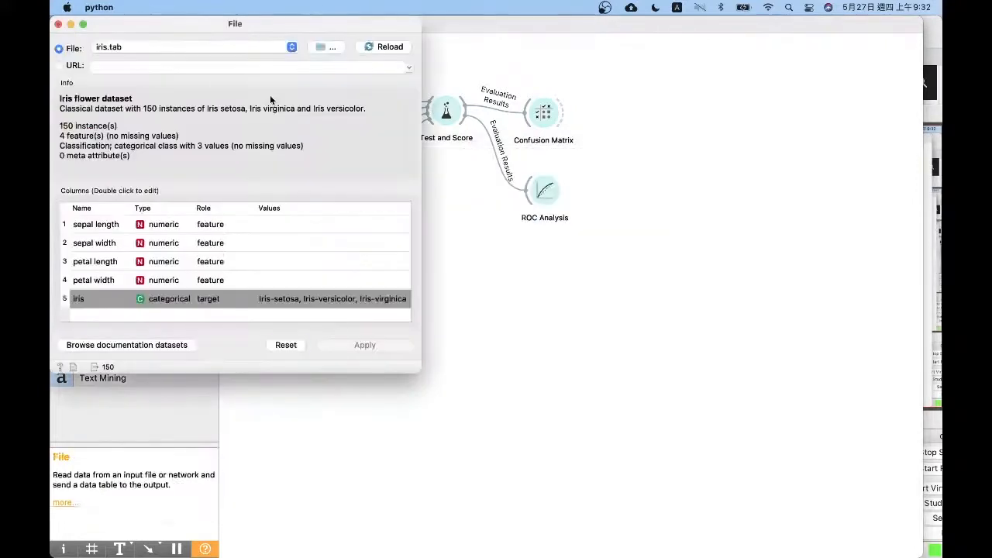
click(203, 48)
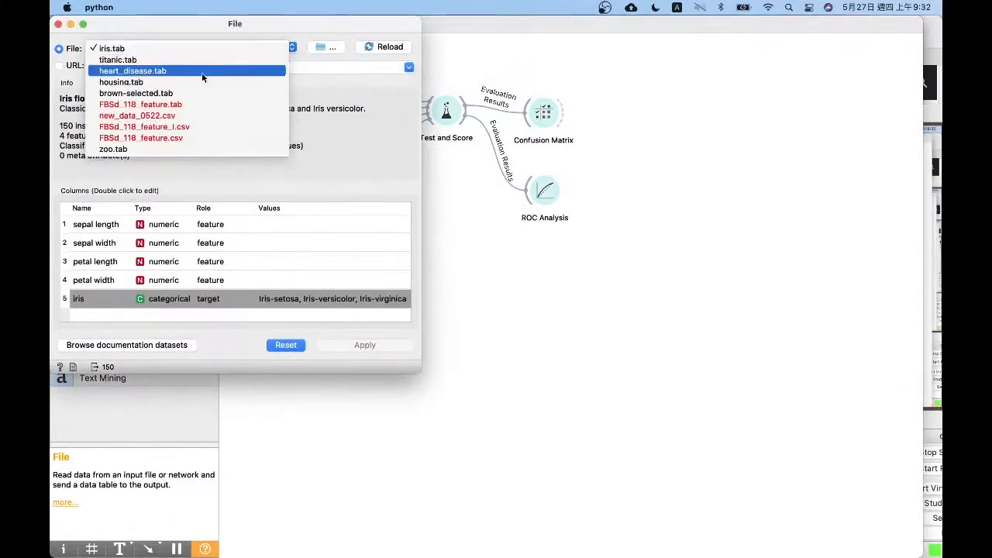
click(201, 81)
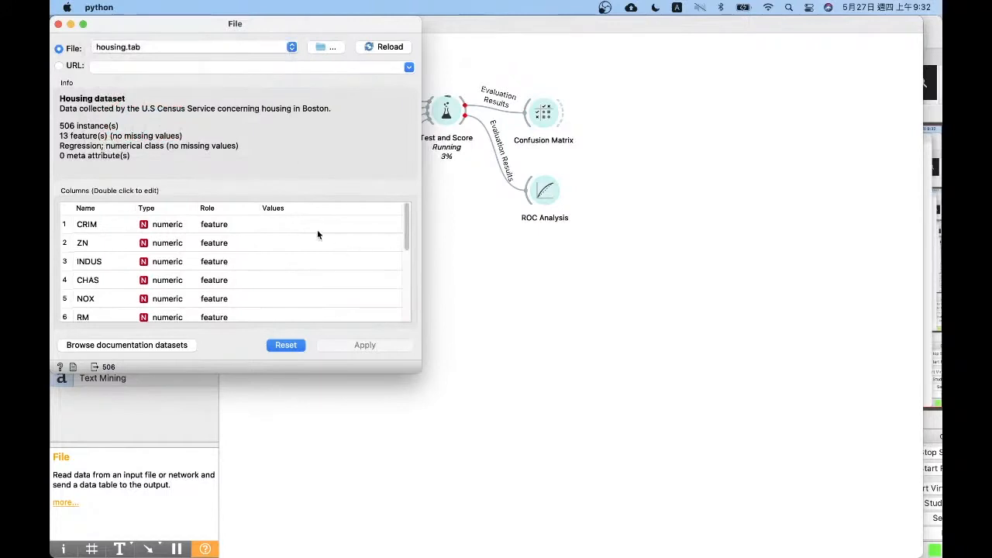
scroll(317, 230, down, 1)
drag(407, 220, 175, 318)
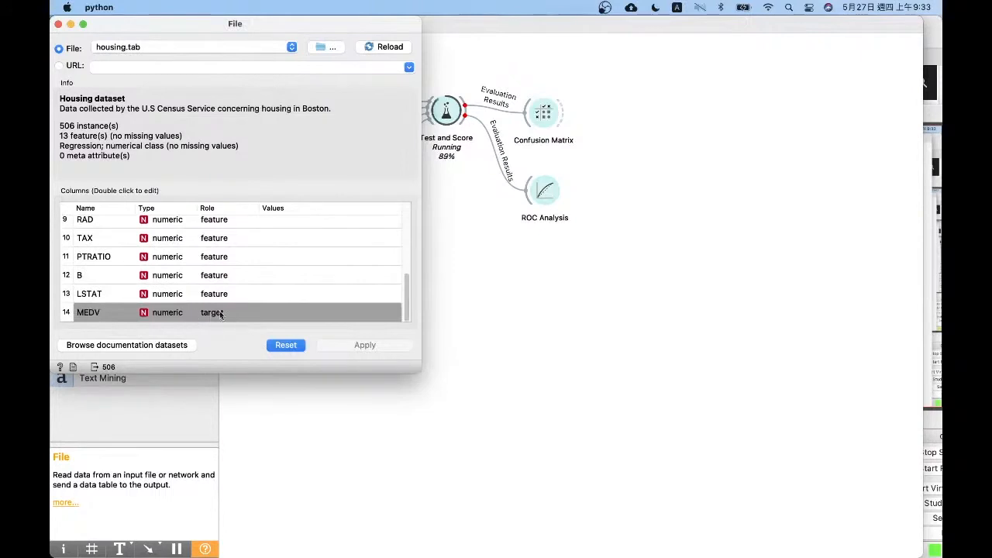
click(444, 126)
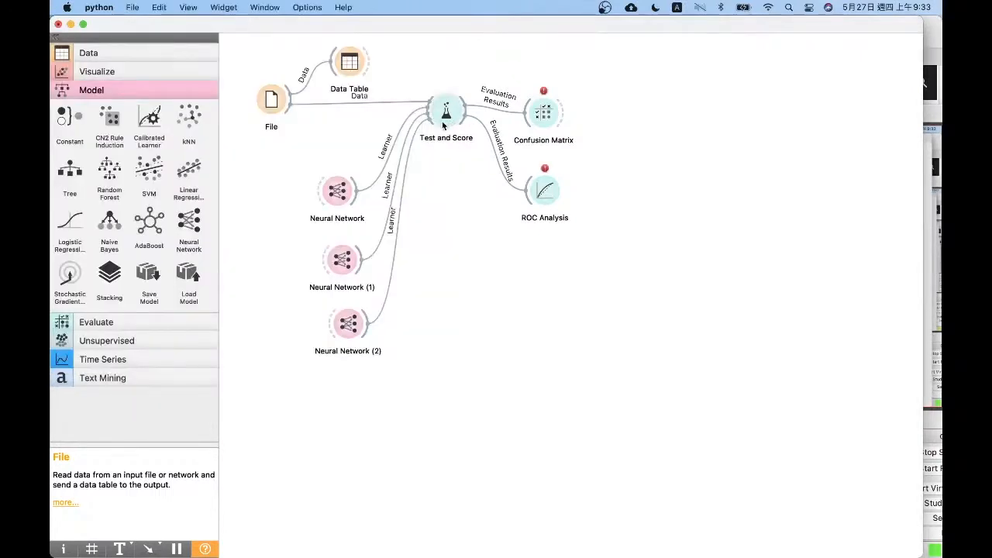
double_click(272, 99)
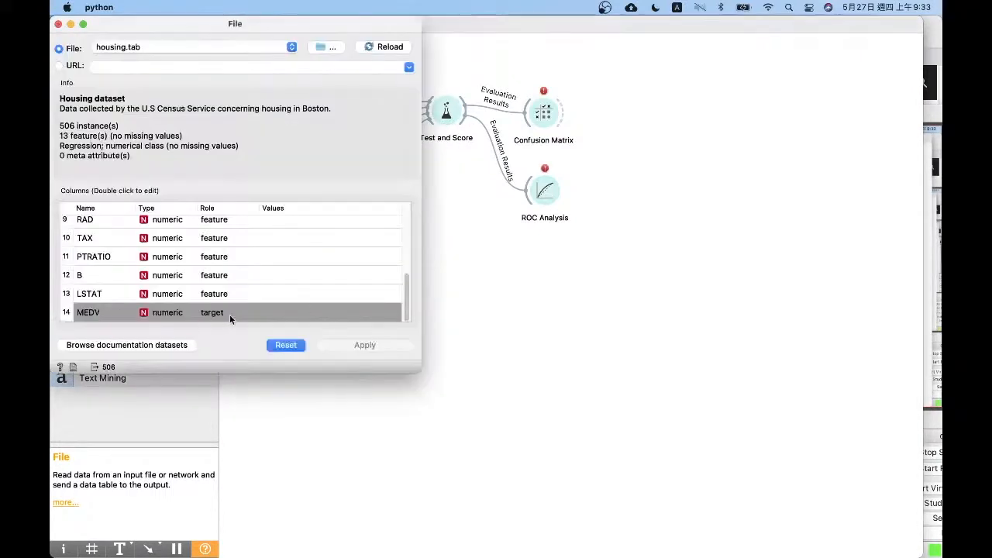
click(59, 24)
Remove the Confusion Matrix and ROC Analysis widgets from the workflow
click(545, 124)
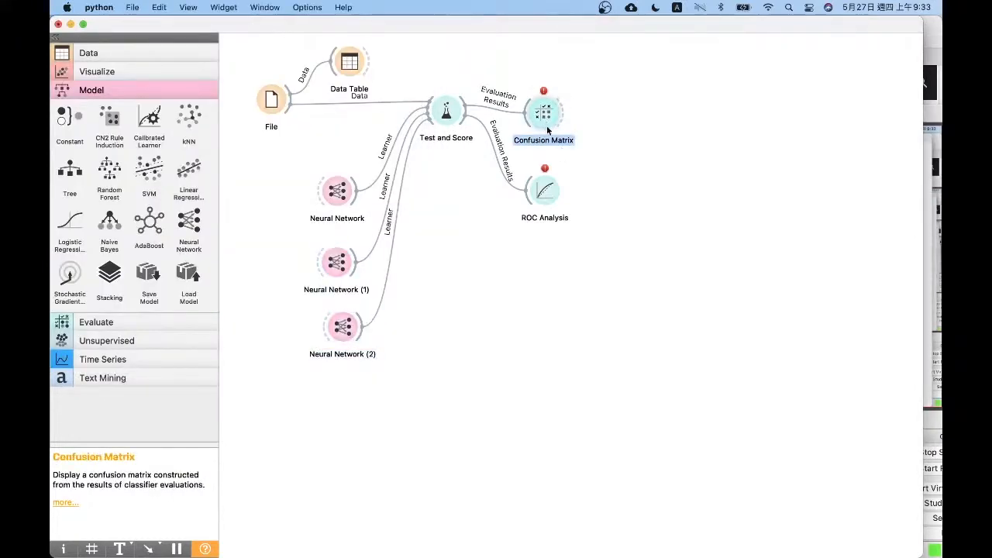
key(Delete)
click(546, 188)
key(Delete)
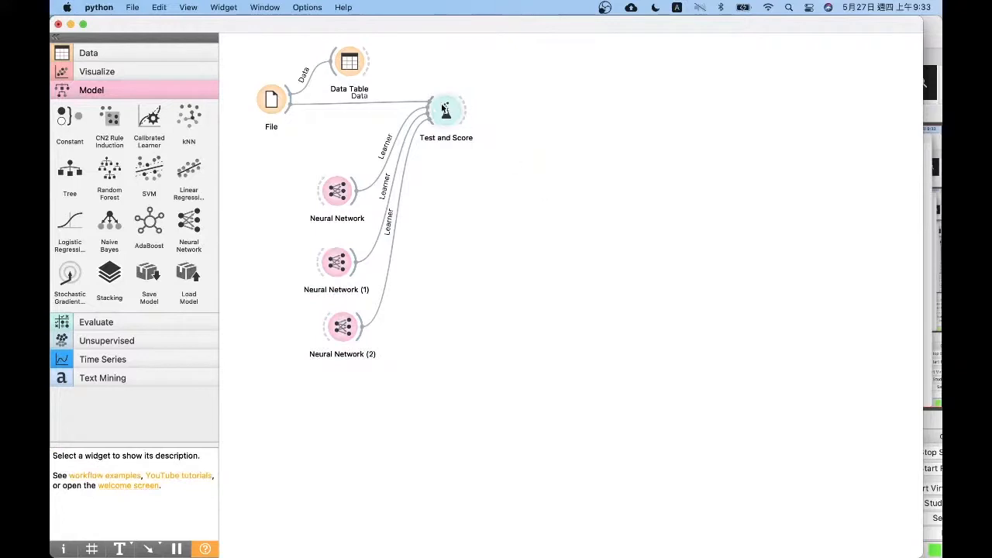
Sort the Test and Score results by MSE, compare the three Neural Network models on the housing data and close the window
drag(444, 108, 472, 118)
double_click(473, 119)
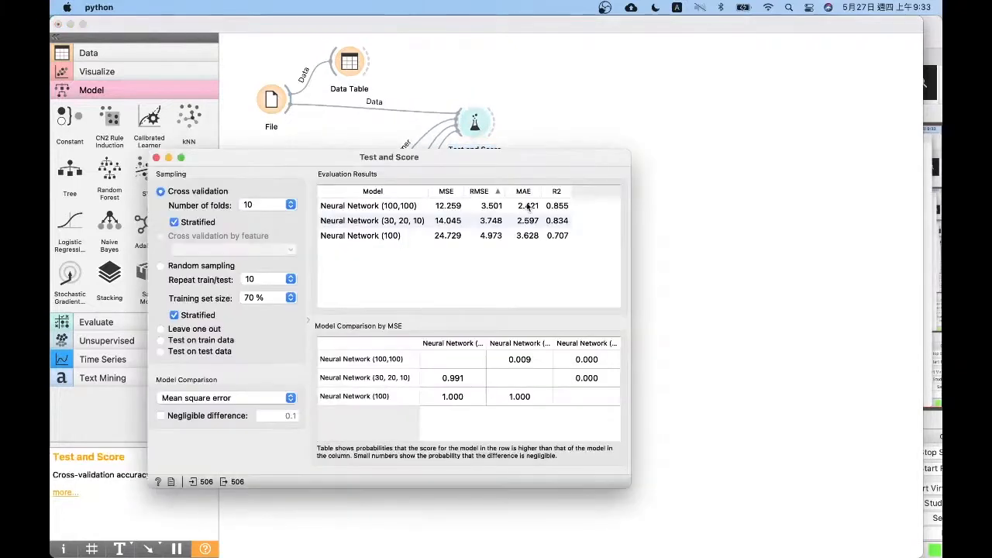
click(455, 192)
click(392, 207)
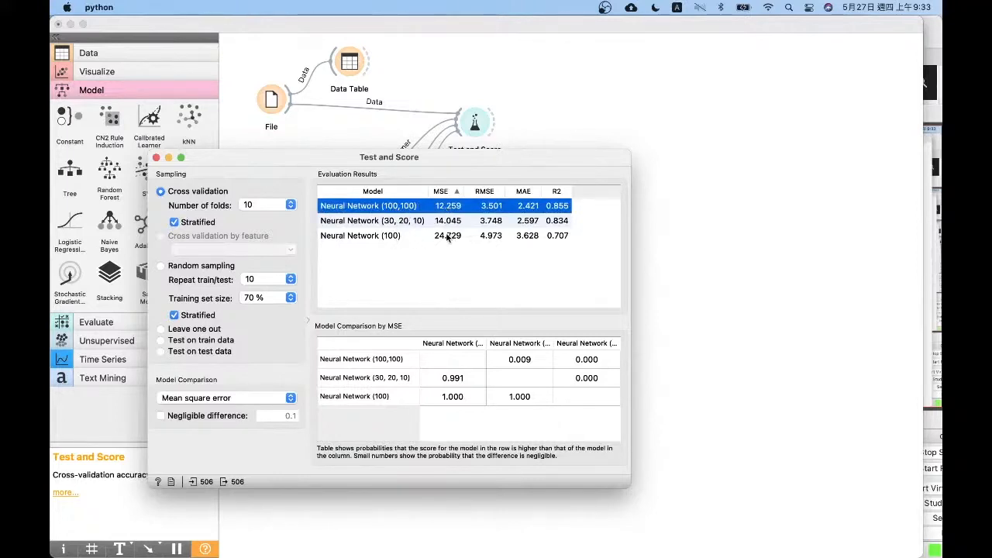
click(394, 221)
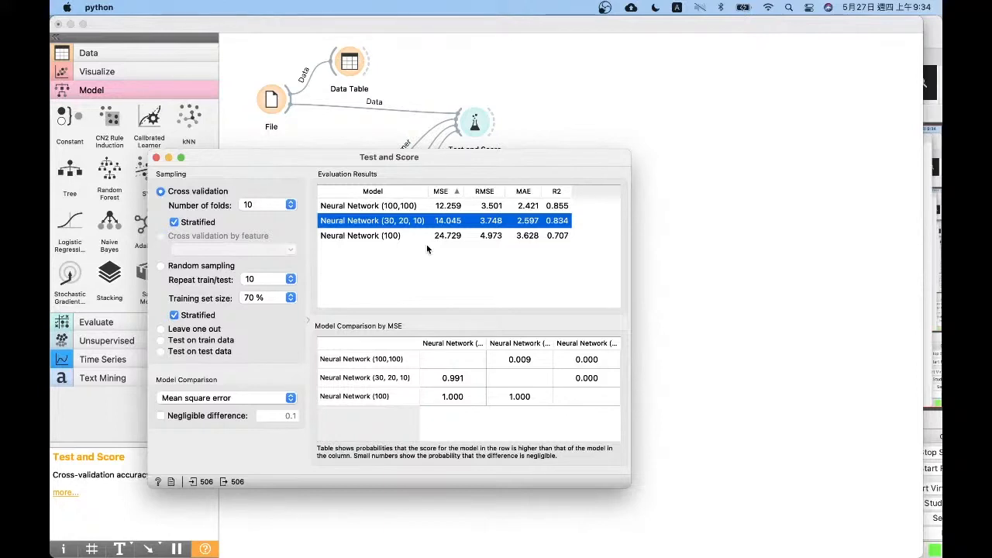
key(Up)
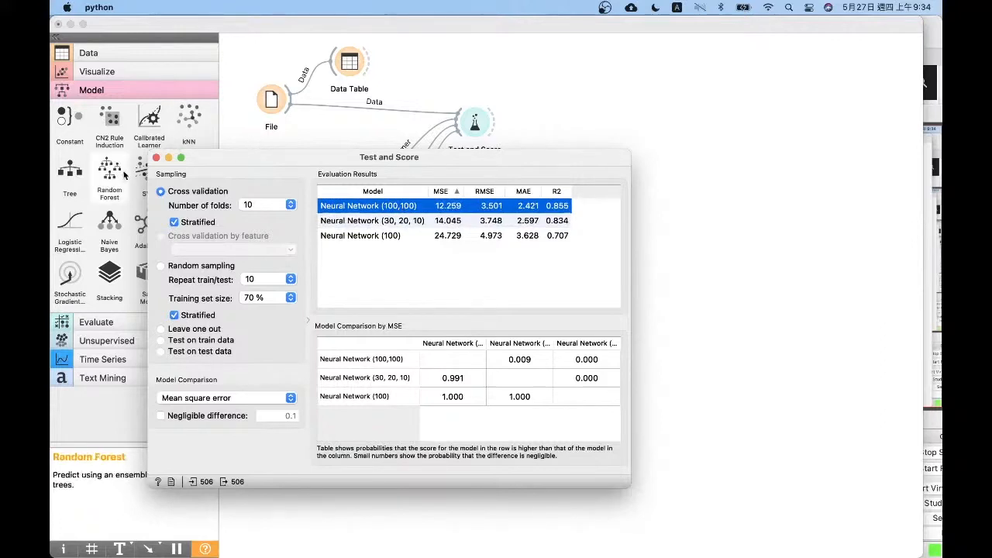
click(156, 158)
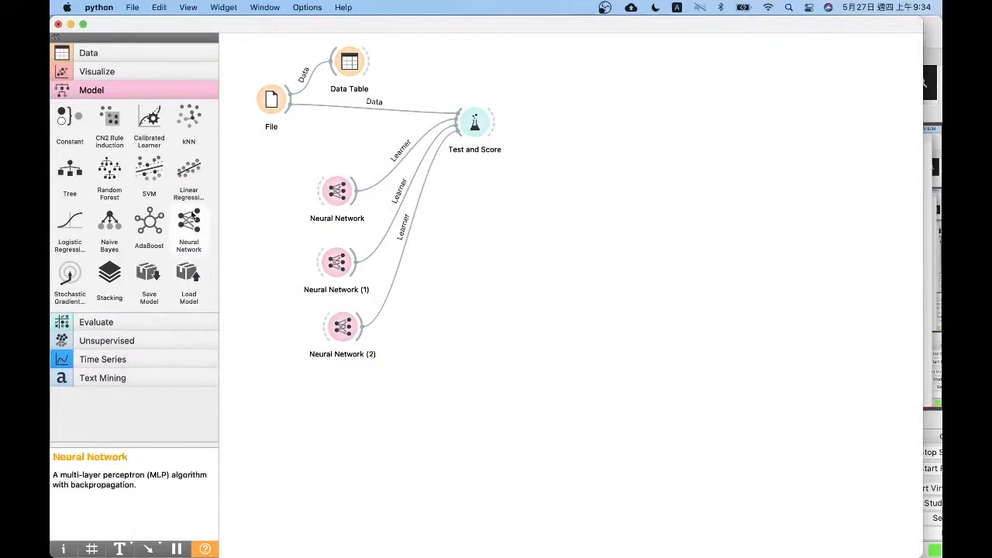
Add a fourth Neural Network below the others with tanh activation and the name "Neural Network (100) tanh"
drag(192, 219, 336, 398)
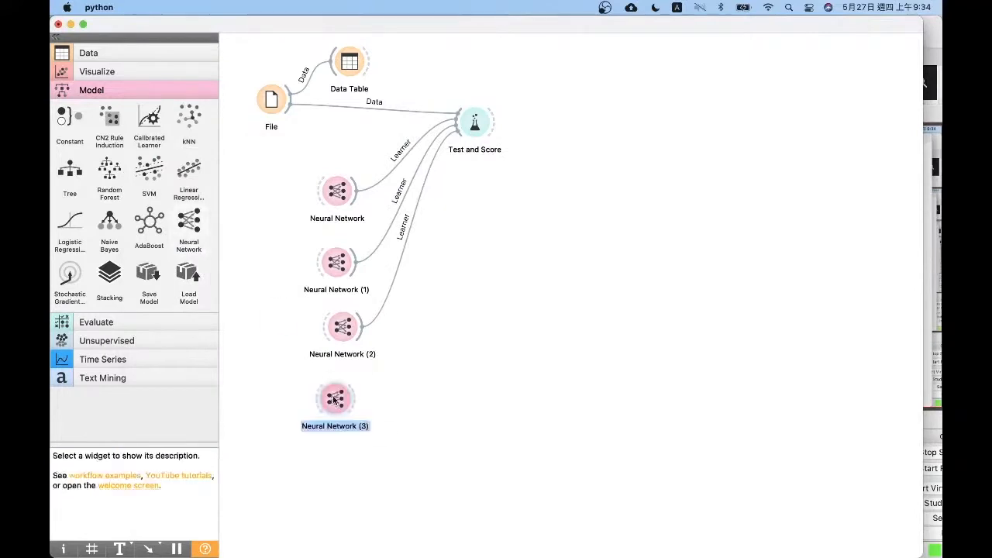
double_click(335, 399)
click(550, 237)
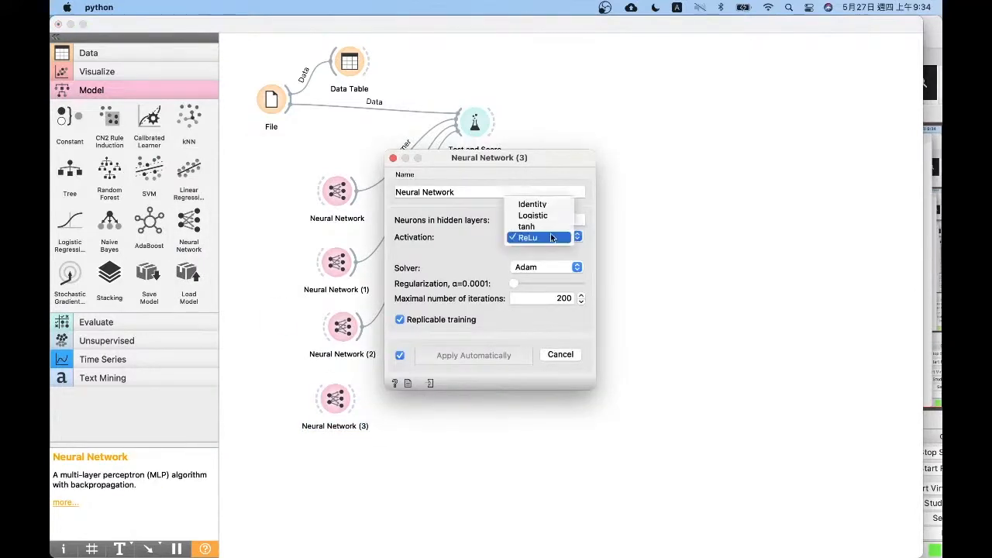
click(539, 225)
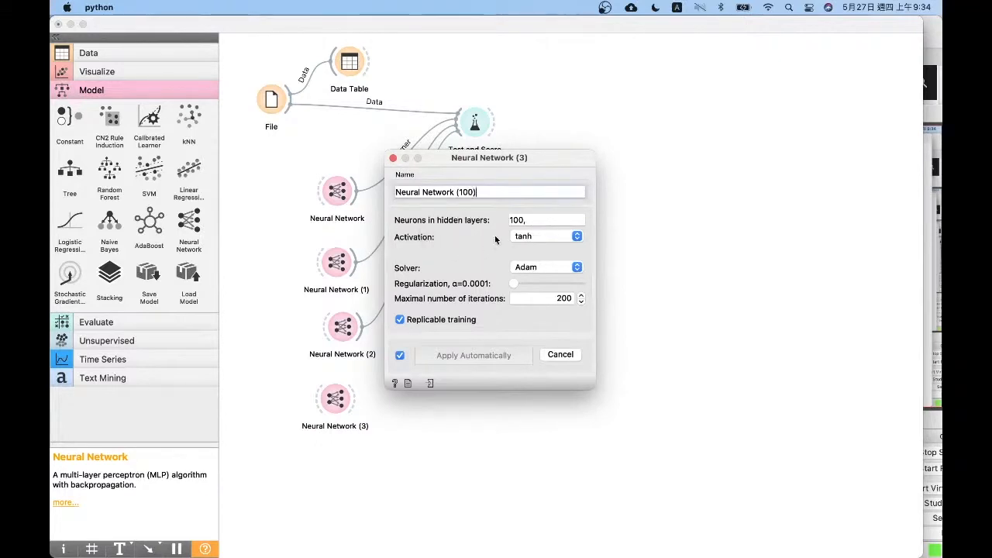
text(tanh)
click(393, 158)
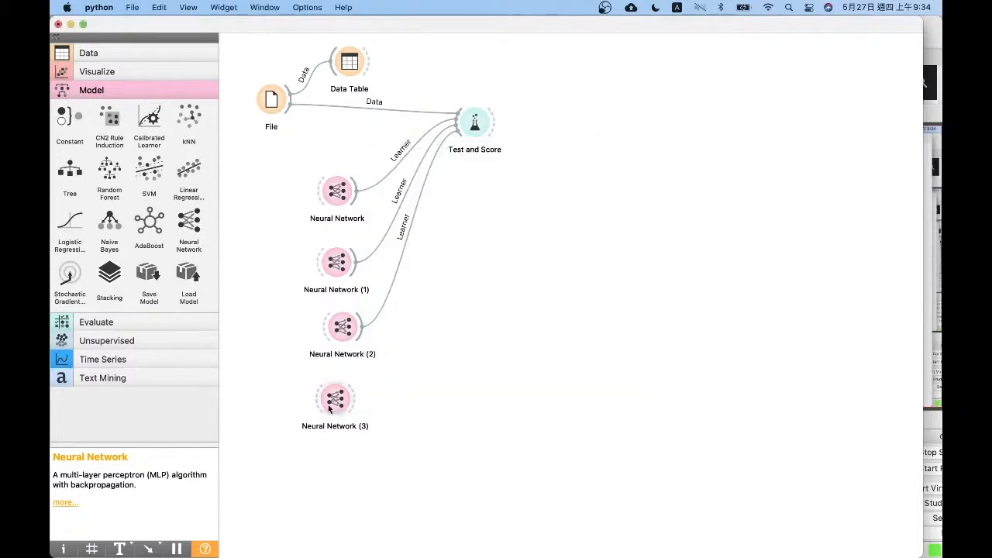
Connect Neural Network (3) to Test and Score and open the evaluation results ordered by MSE
drag(355, 396, 476, 122)
double_click(475, 122)
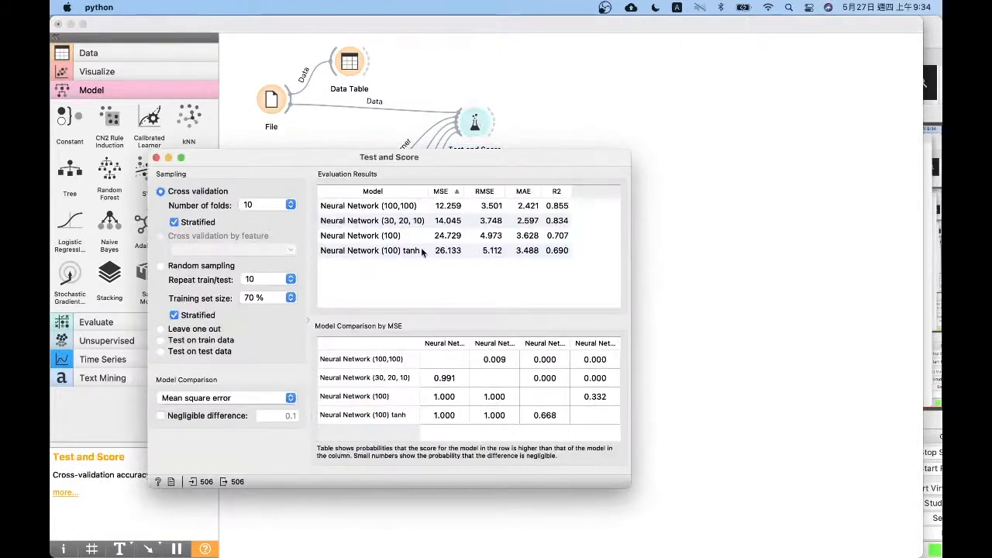
click(438, 194)
click(439, 193)
Compare the scores of Neural Network (100) and Neural Network (100) tanh, and close the results window
click(421, 251)
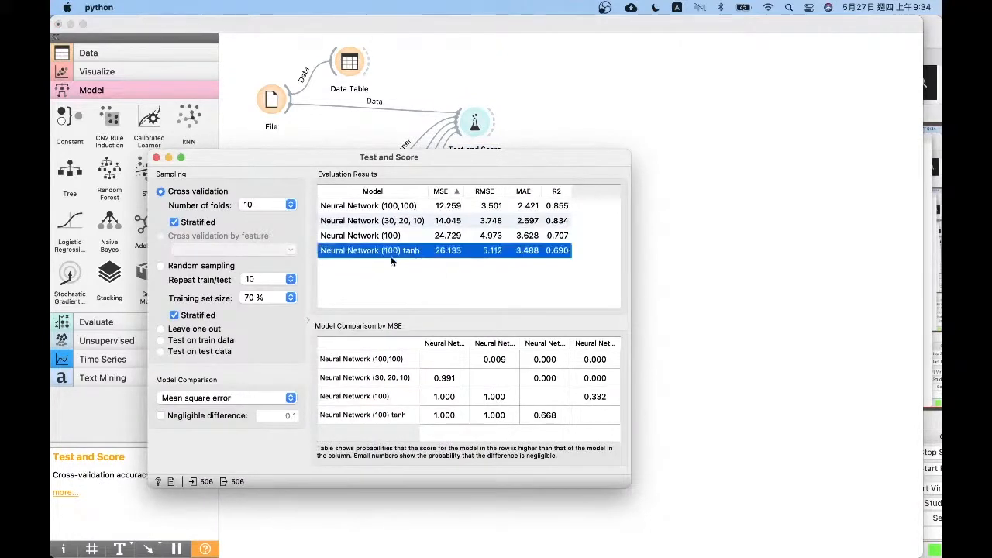
click(395, 238)
click(394, 252)
click(403, 238)
click(404, 252)
click(405, 239)
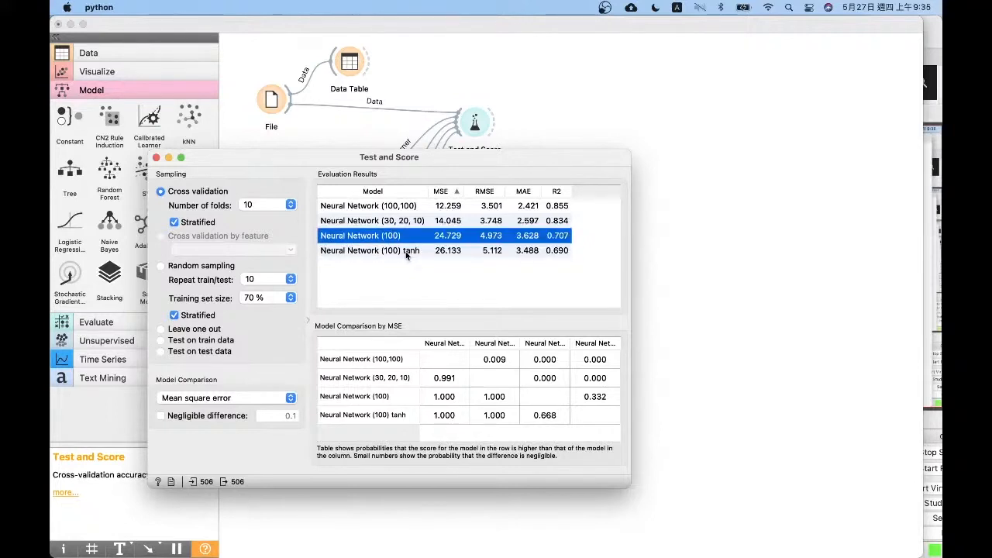
click(465, 269)
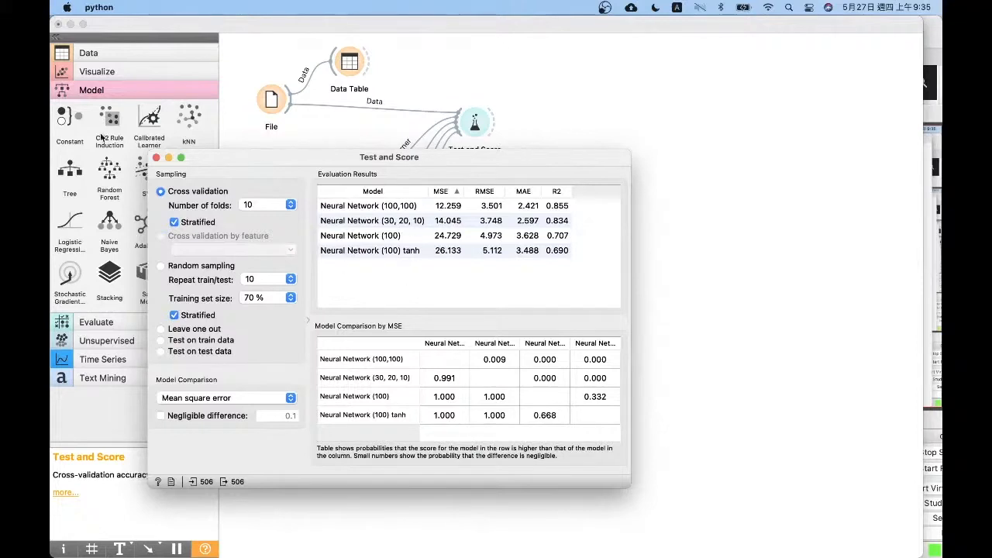
click(156, 157)
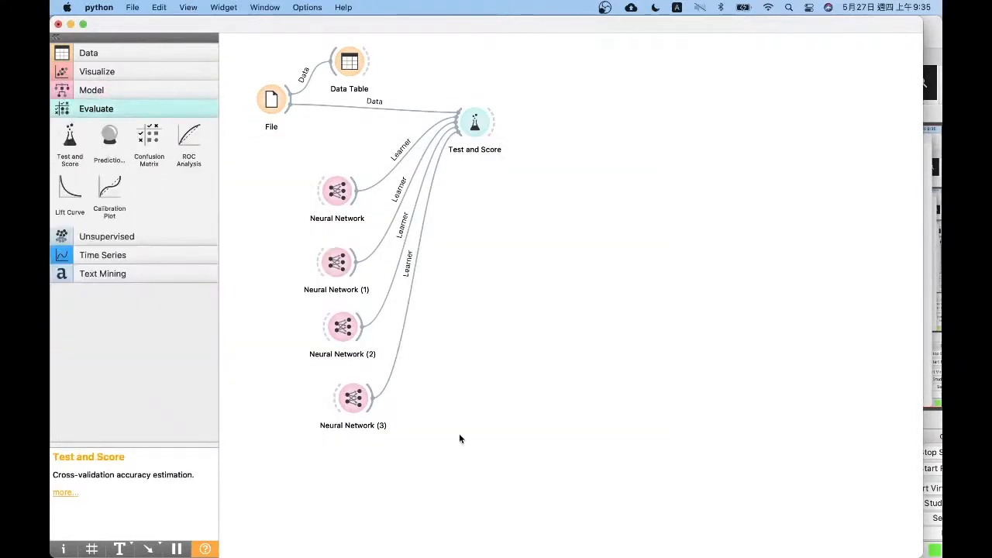
Shift the Neural Network (2) and Neural Network (3) widgets slightly to line up with the networks above
drag(543, 476, 225, 10)
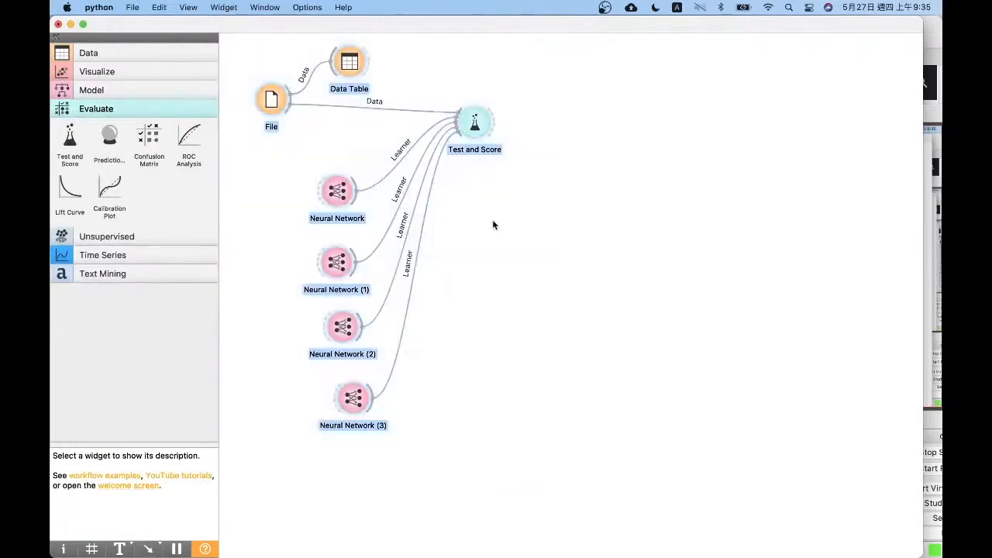
click(489, 241)
click(344, 333)
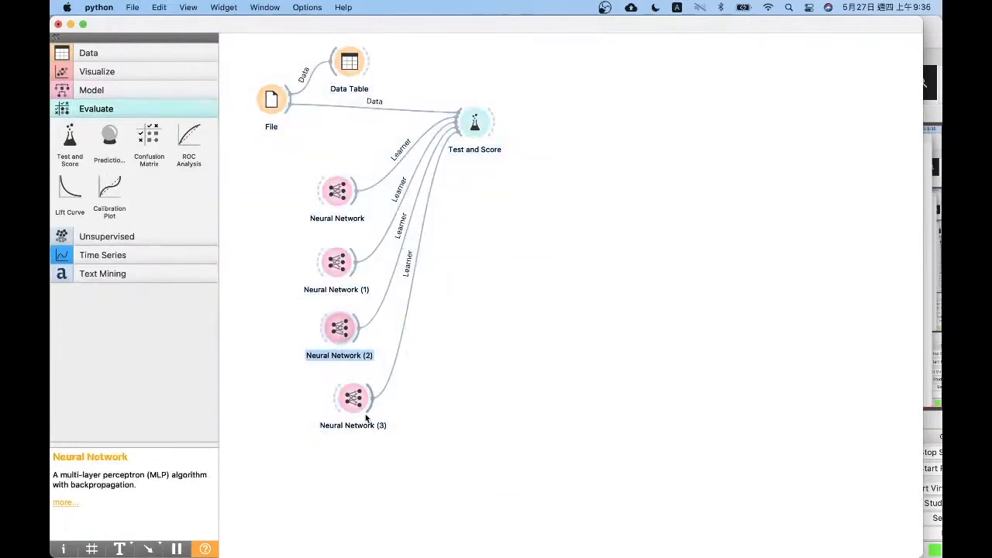
drag(355, 398, 348, 398)
Review the activation options and hidden-layer setting of Neural Network (3) and close its settings unchanged
double_click(348, 397)
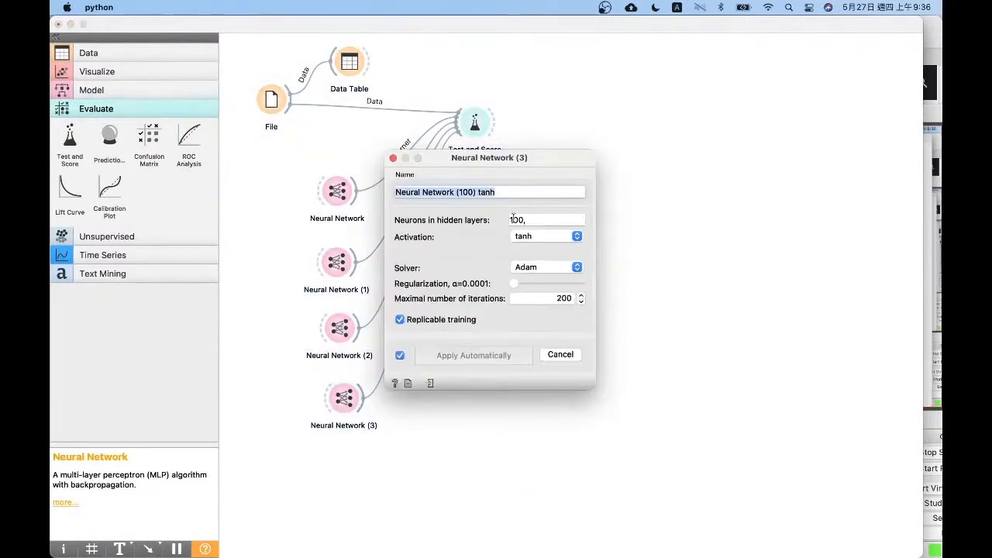
click(545, 239)
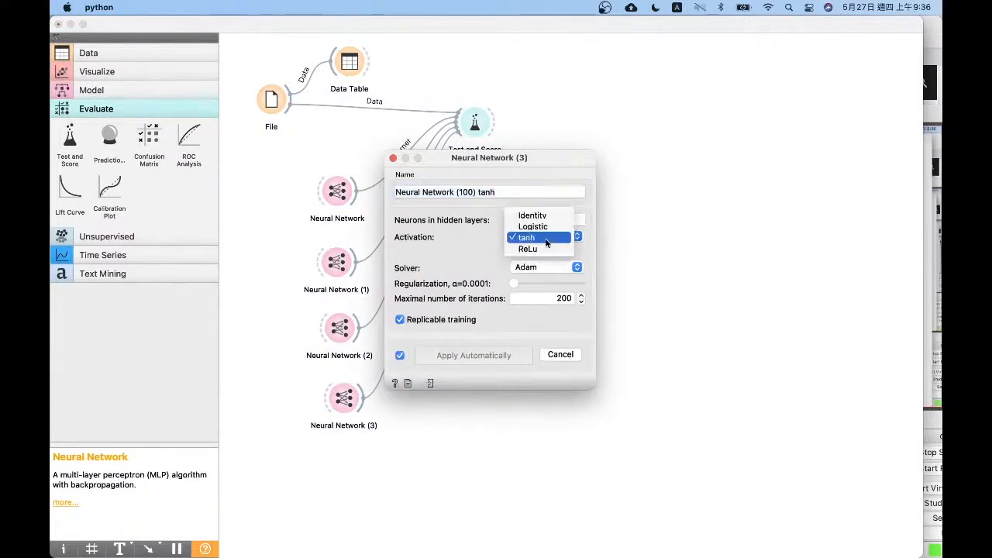
click(433, 237)
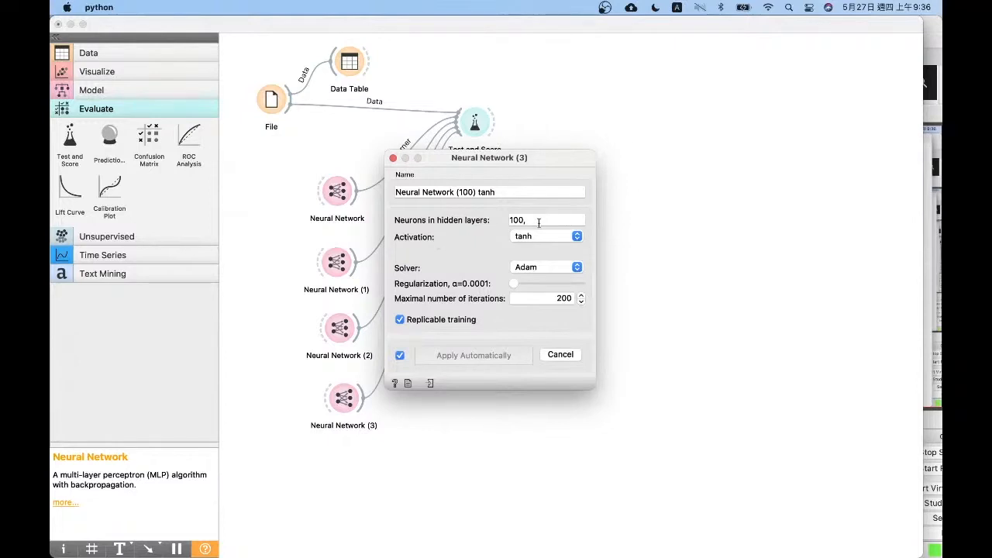
drag(574, 220, 429, 221)
click(430, 222)
click(393, 159)
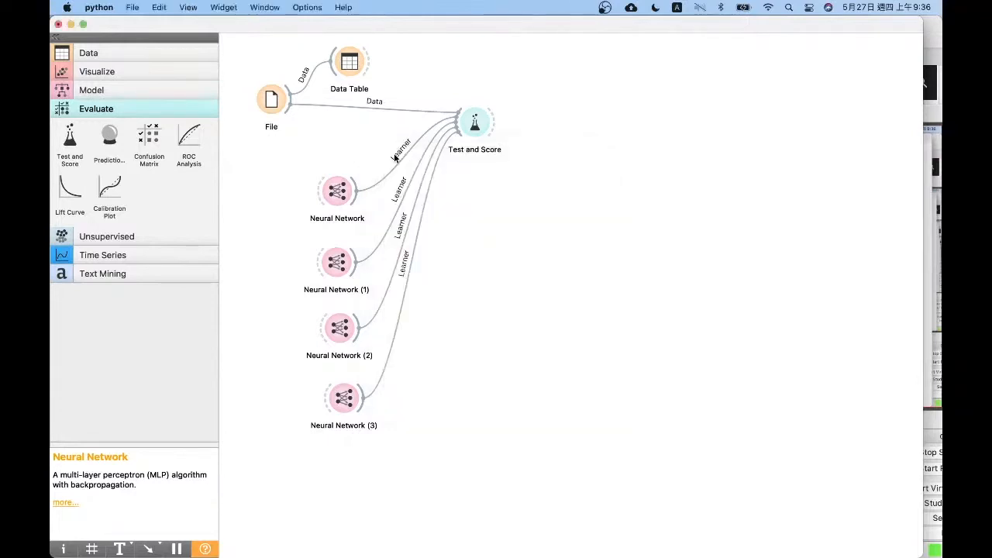
key(ctrl+Up)
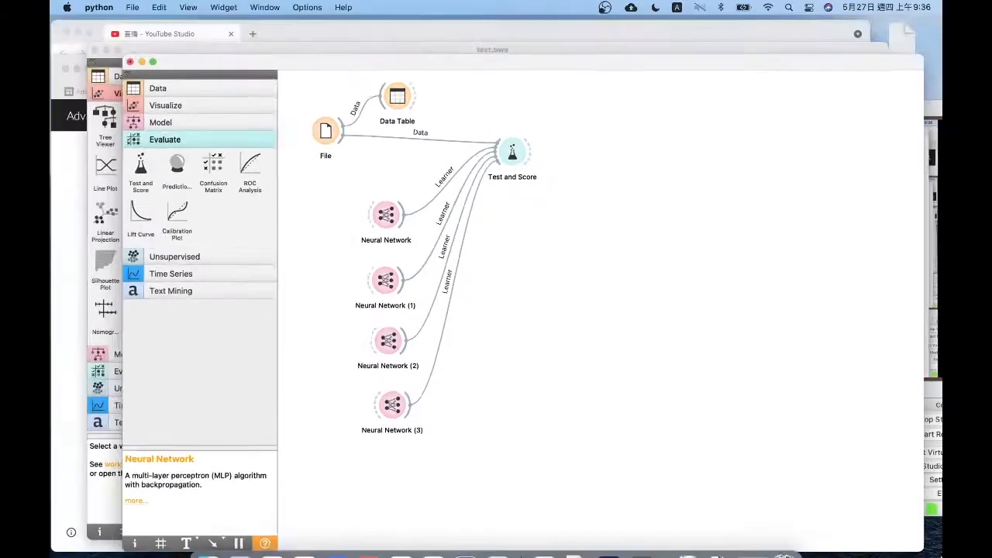
click(511, 338)
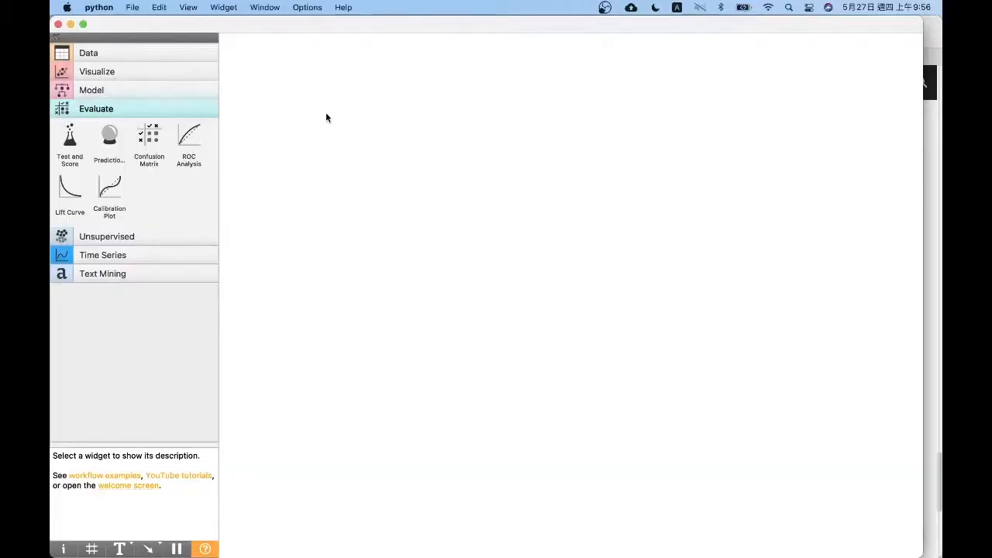
Find the Orange3-Text add-on in the add-on manager, toggle its installation mark and confirm the dialog
click(302, 8)
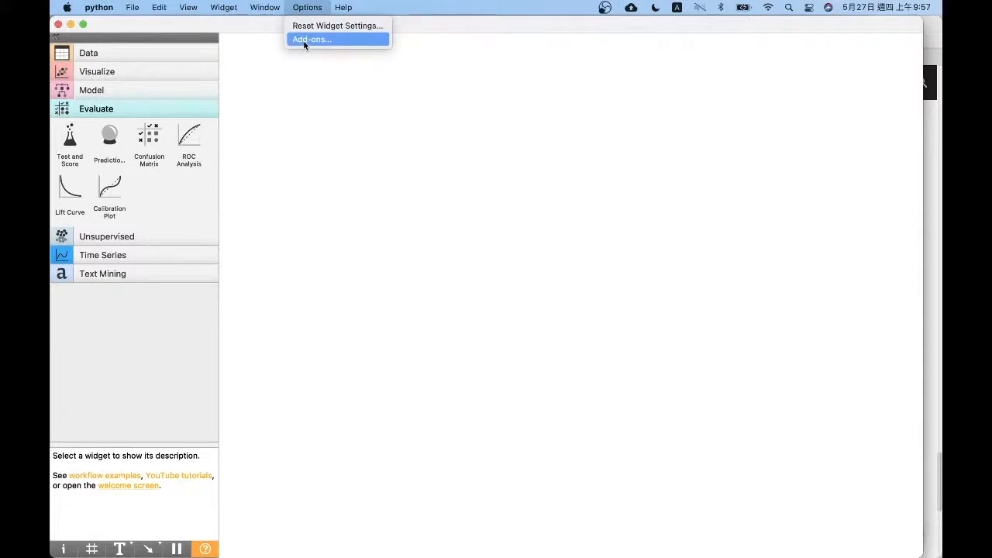
click(304, 40)
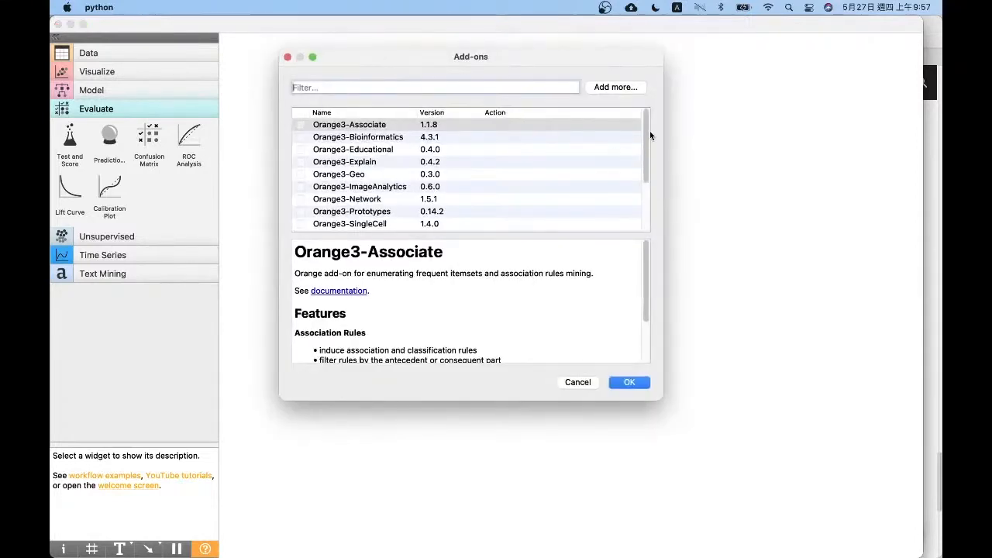
drag(648, 132, 640, 75)
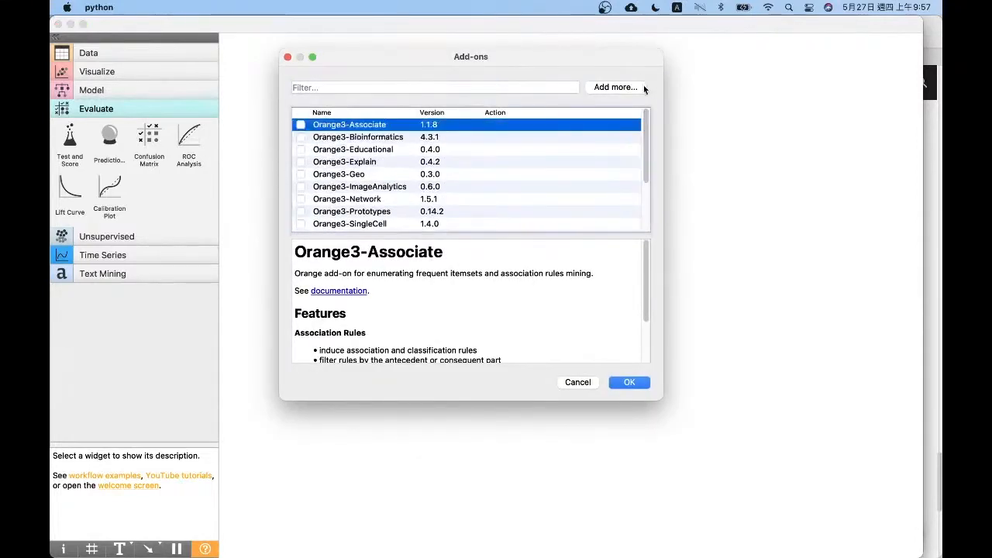
drag(647, 129, 643, 182)
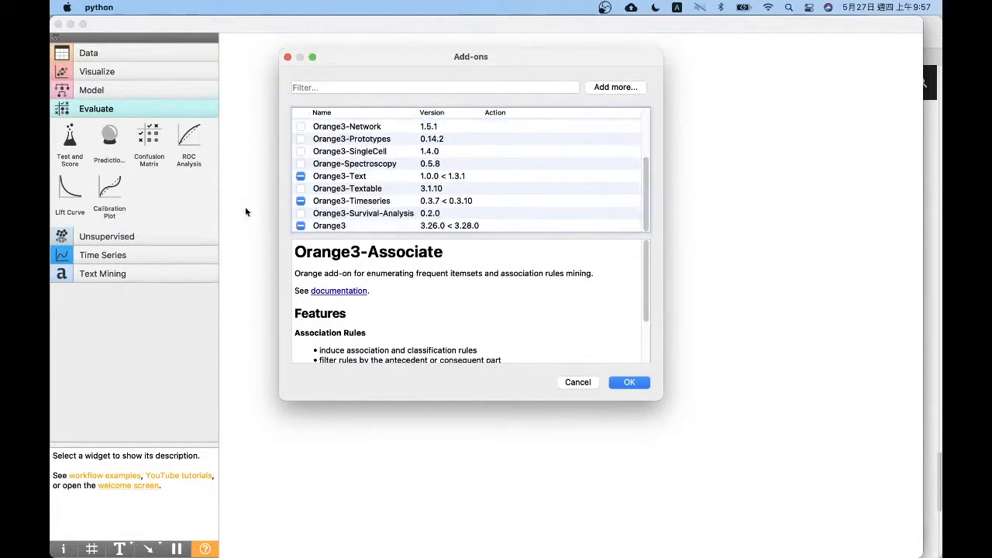
click(333, 180)
click(302, 177)
click(302, 176)
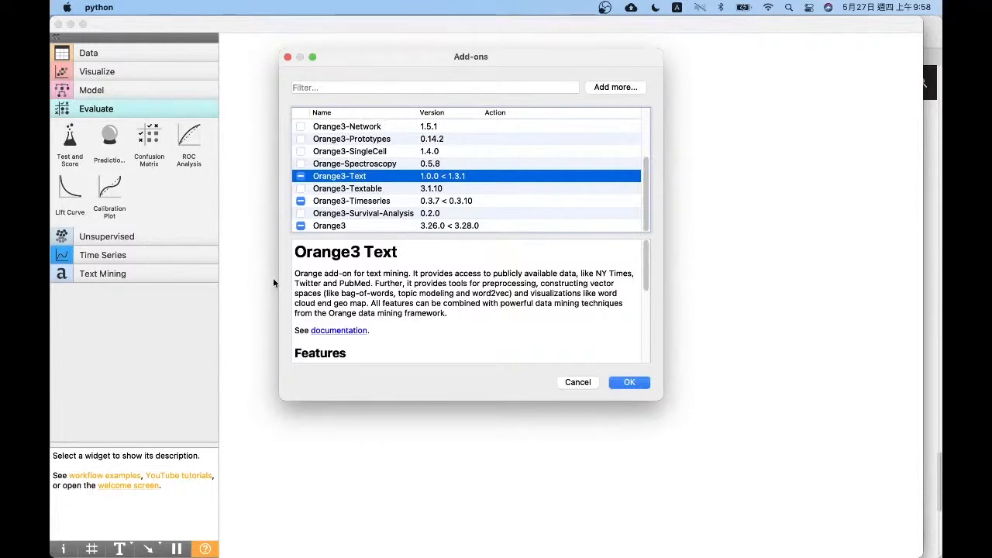
click(300, 176)
click(618, 382)
click(620, 382)
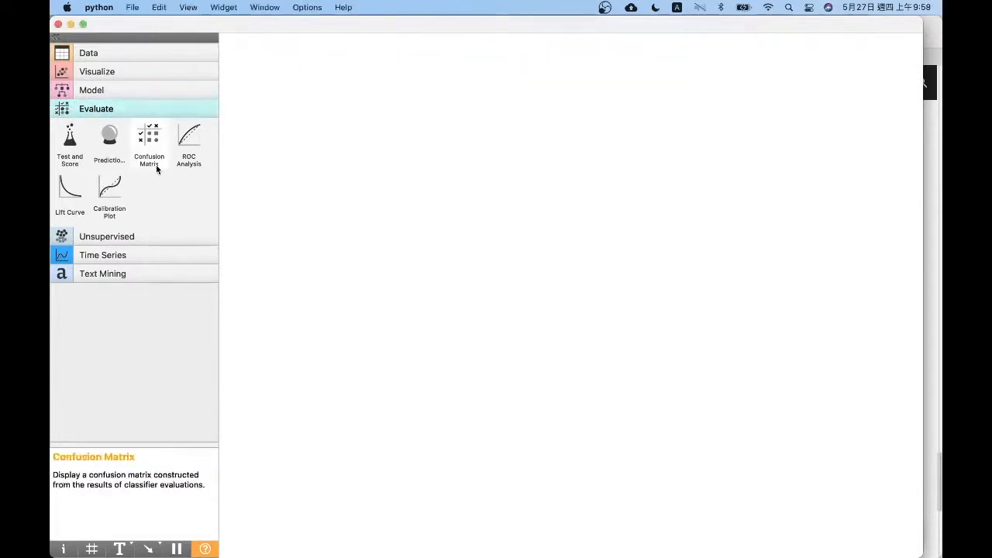
Look over the Text Mining widgets, then read the Orange3-Text add-on's feature description and close the add-ons dialog
click(121, 276)
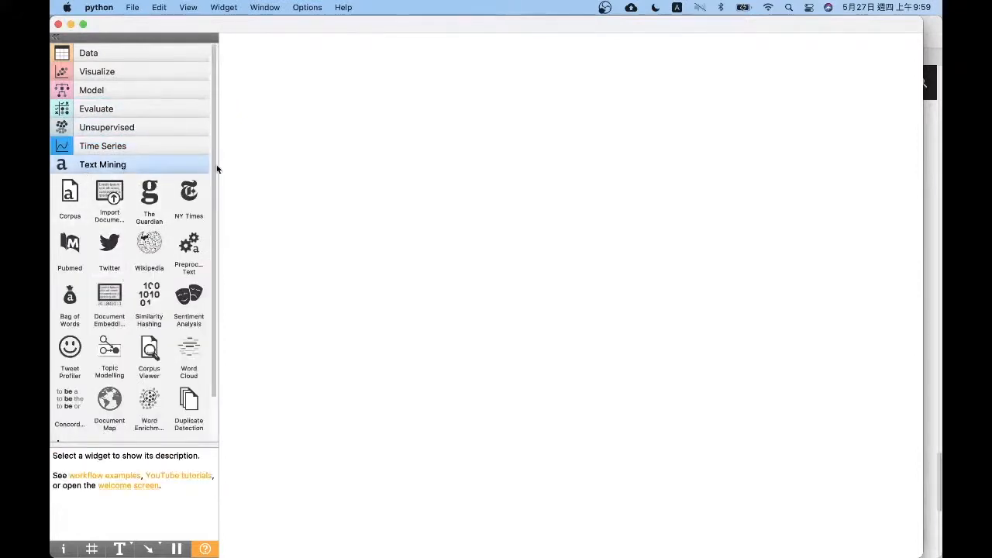
scroll(186, 232, down, 3)
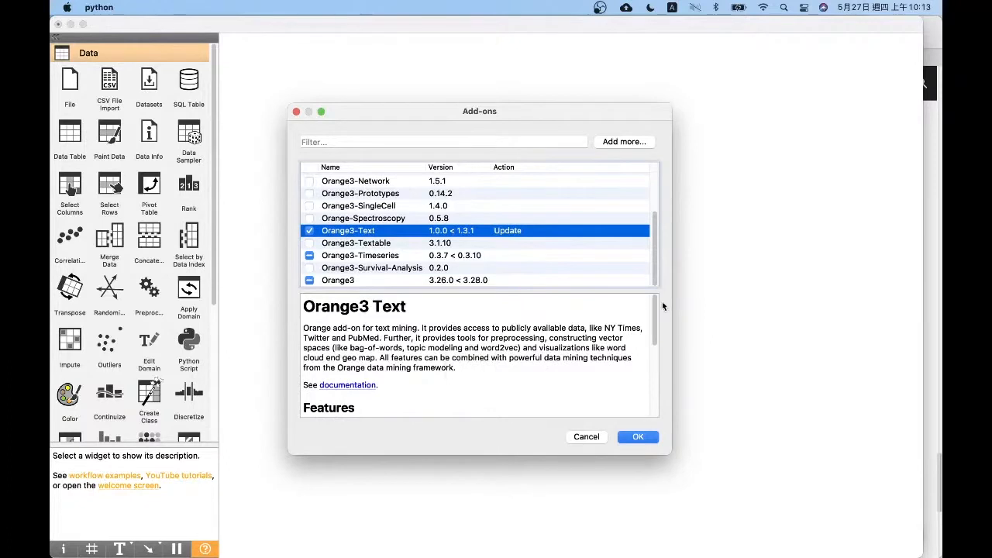
scroll(481, 356, down, 5)
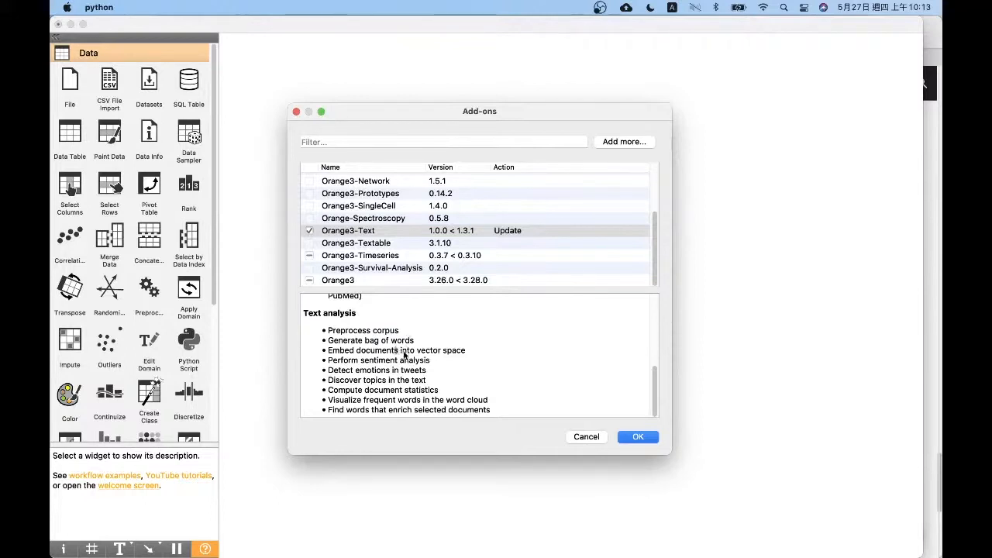
drag(403, 353, 476, 408)
click(525, 384)
click(633, 437)
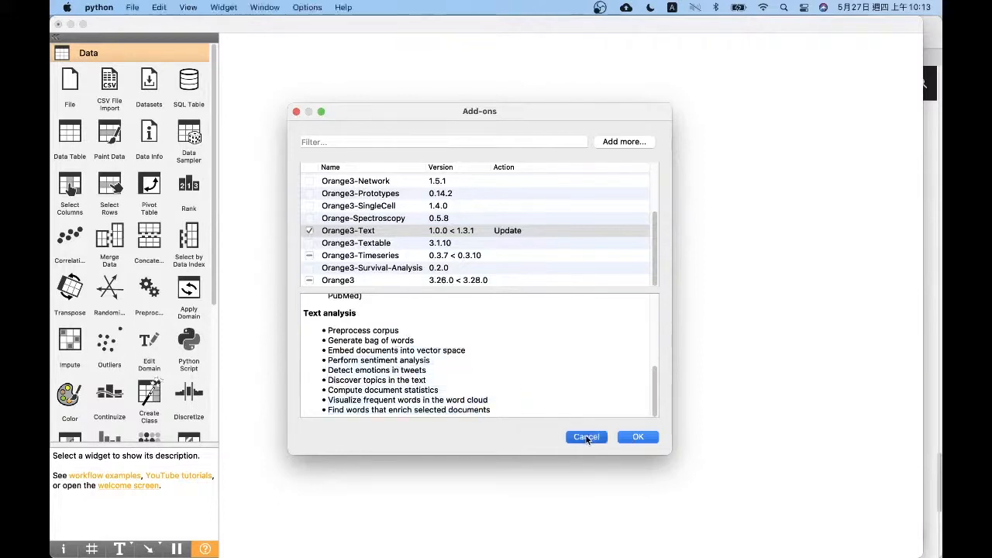
Look through the widgets in the Text Mining category
drag(213, 86, 230, 327)
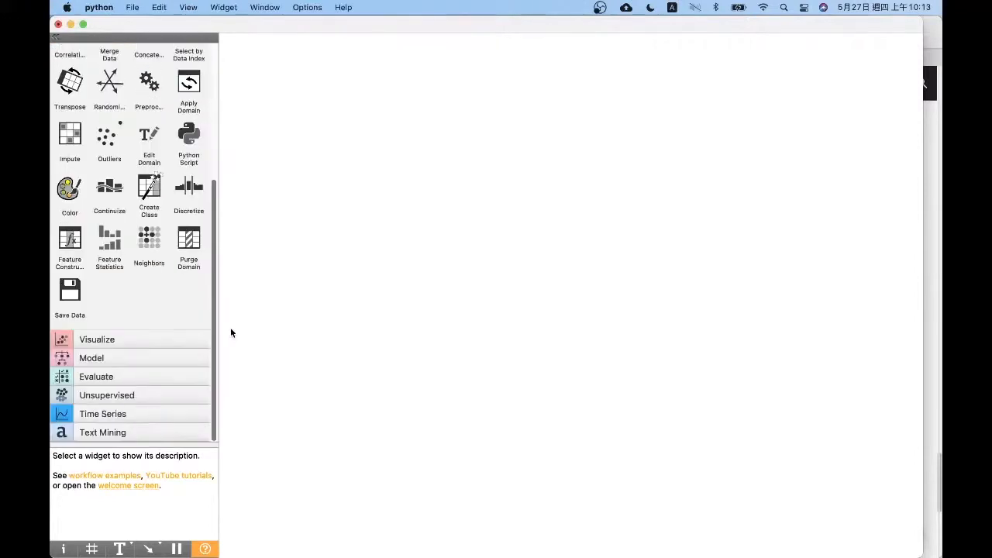
click(102, 432)
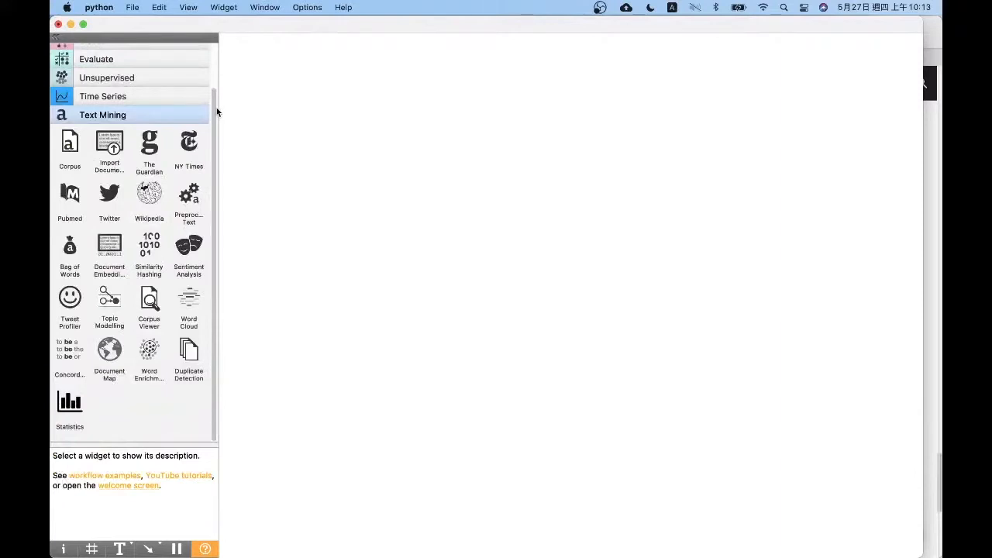
drag(216, 108, 215, 170)
Place a File widget and a Data Table widget side by side on the empty canvas and link File to Data Table
click(214, 54)
click(120, 48)
drag(69, 81, 296, 91)
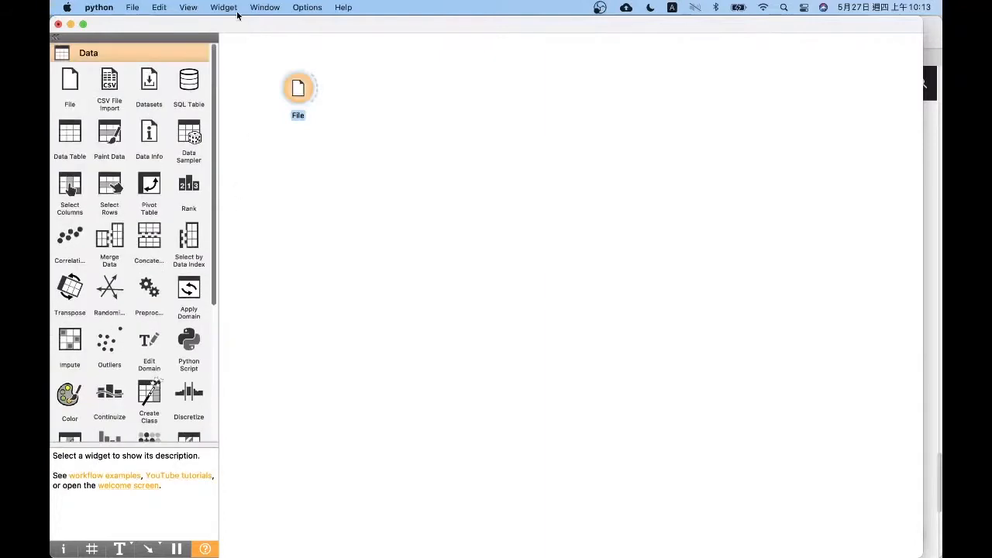
drag(69, 133, 378, 87)
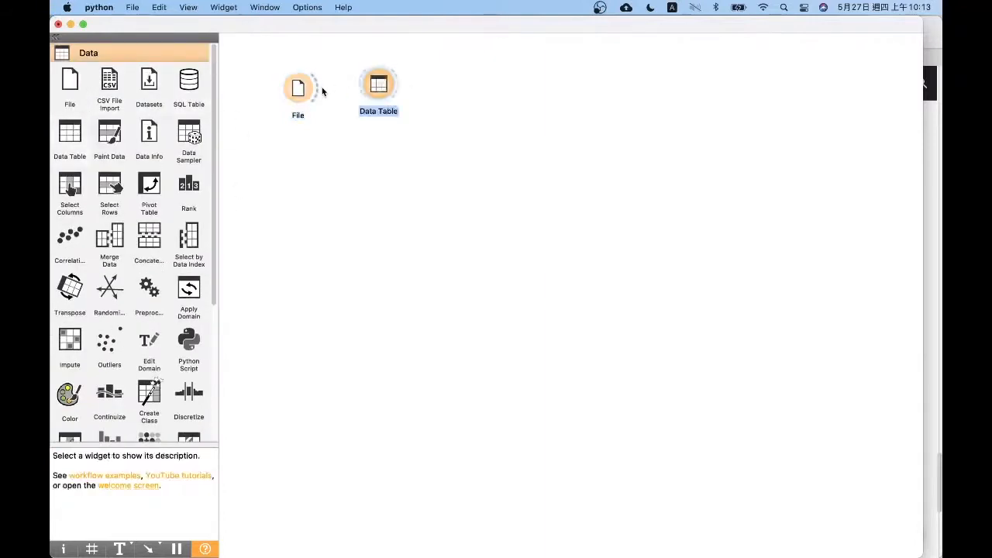
drag(317, 87, 377, 86)
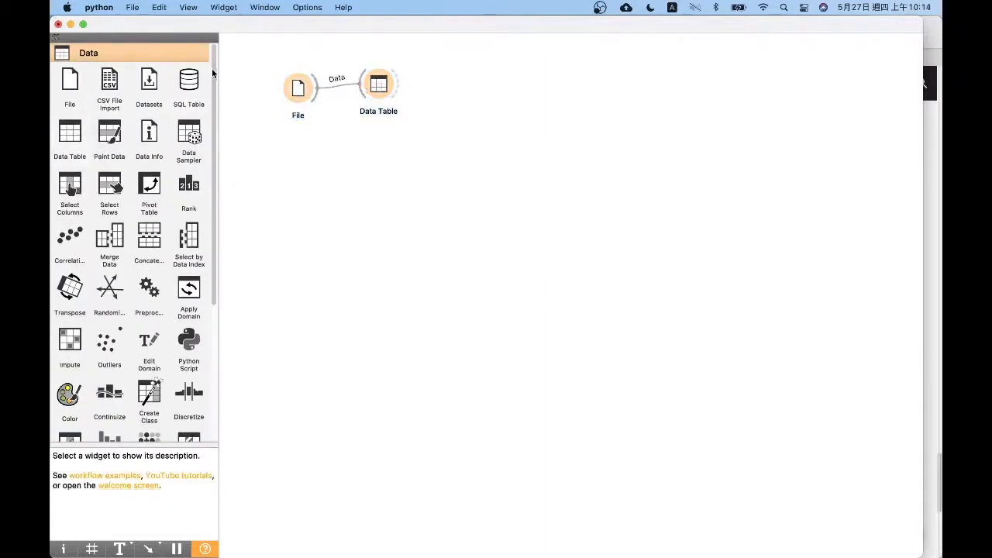
Inspect the rows and columns loaded in the Data Table, then close its window
double_click(378, 87)
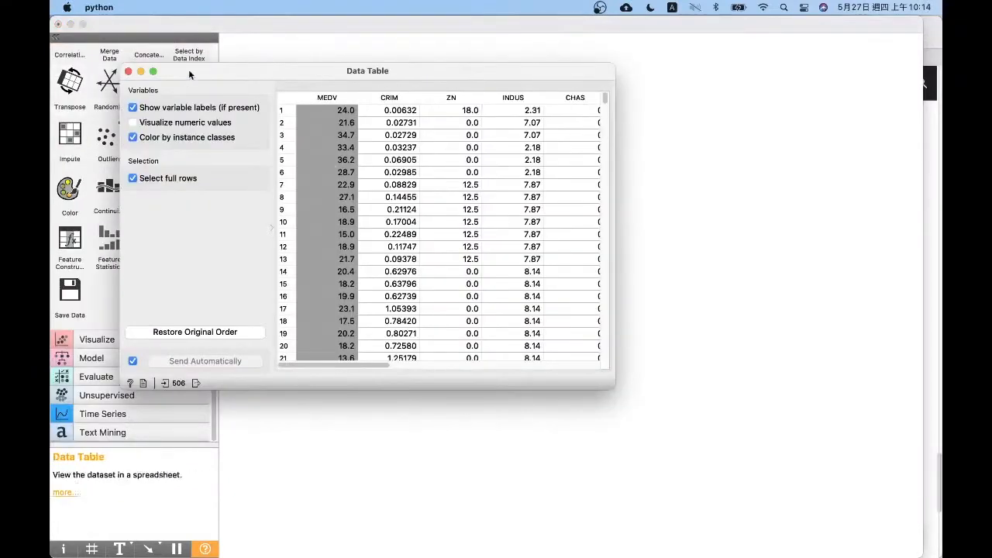
drag(387, 366, 342, 365)
click(128, 71)
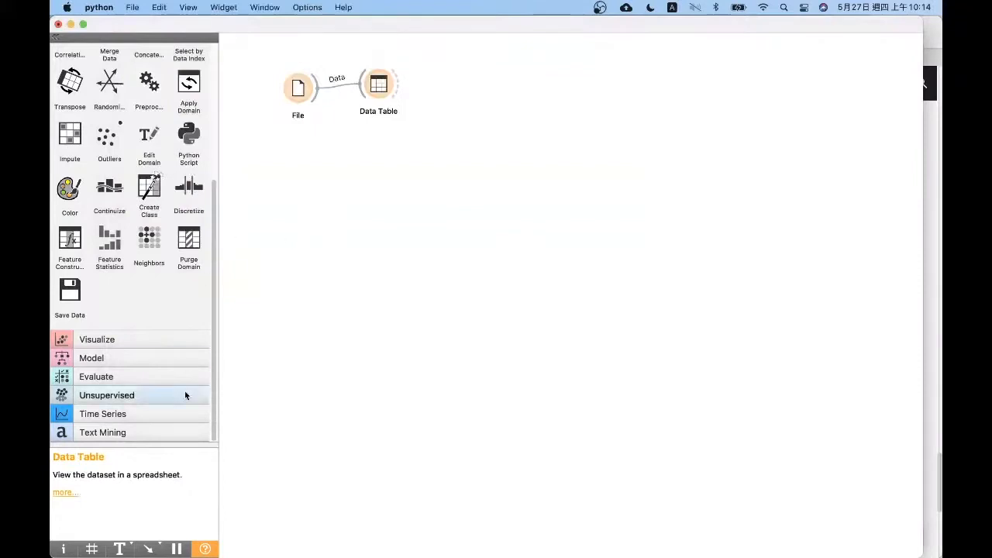
Add a Corpus widget below File and a Corpus Viewer widget below Data Table
click(186, 431)
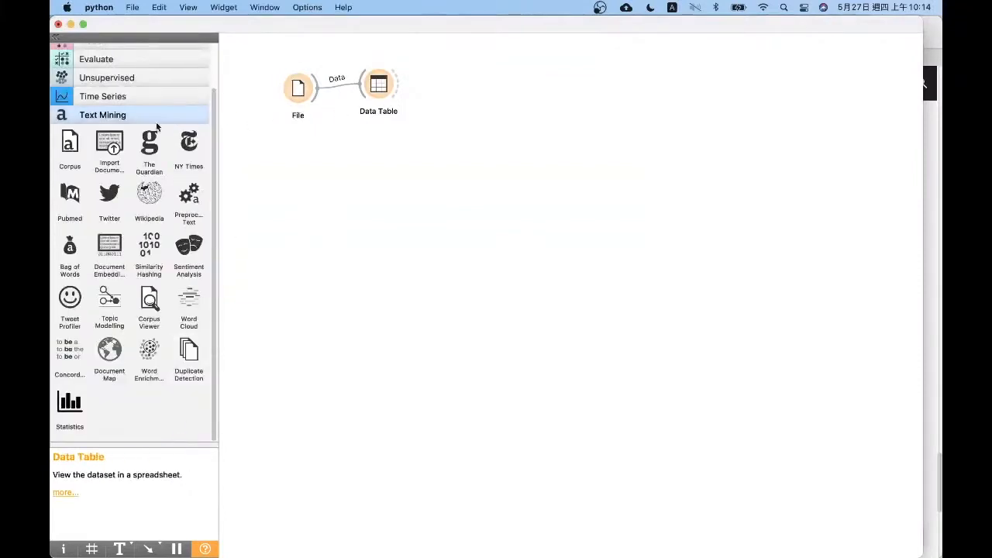
drag(69, 144, 297, 161)
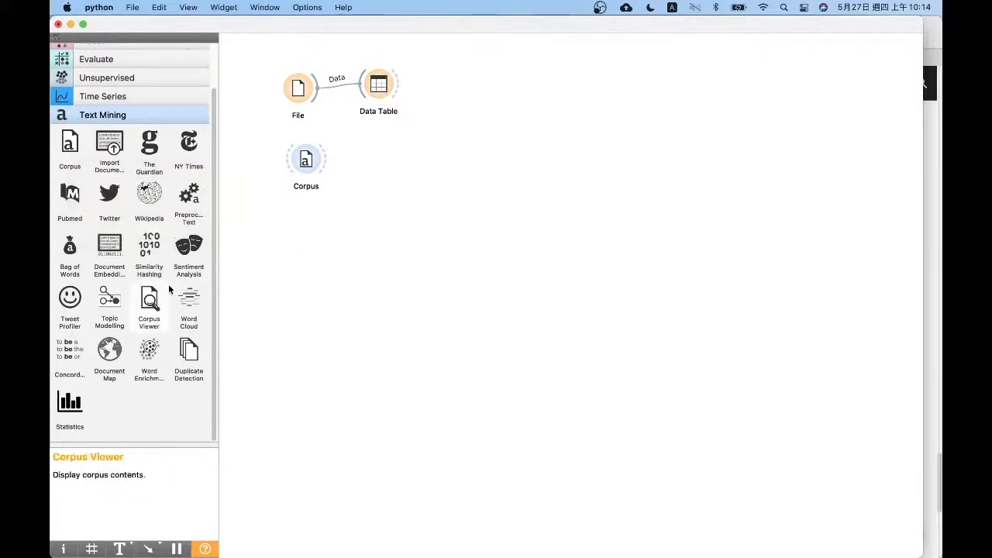
drag(149, 301, 382, 154)
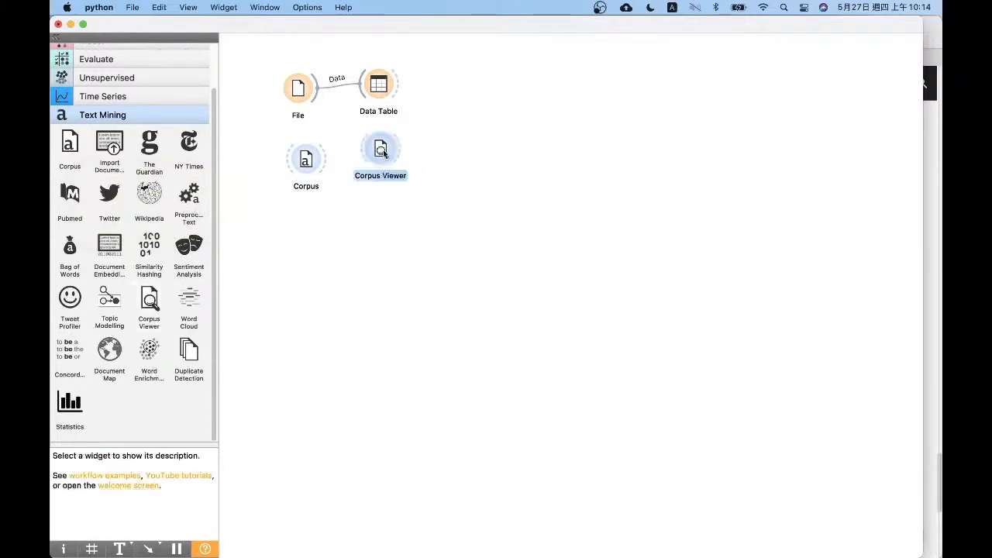
Align File with Data Table and Corpus Viewer with Corpus, and link Corpus to Corpus Viewer
click(299, 89)
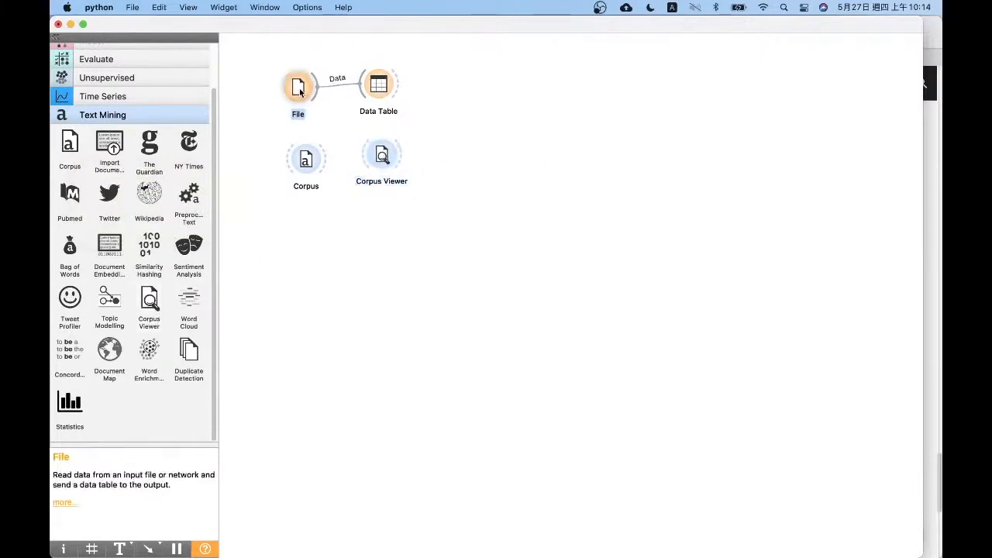
click(331, 134)
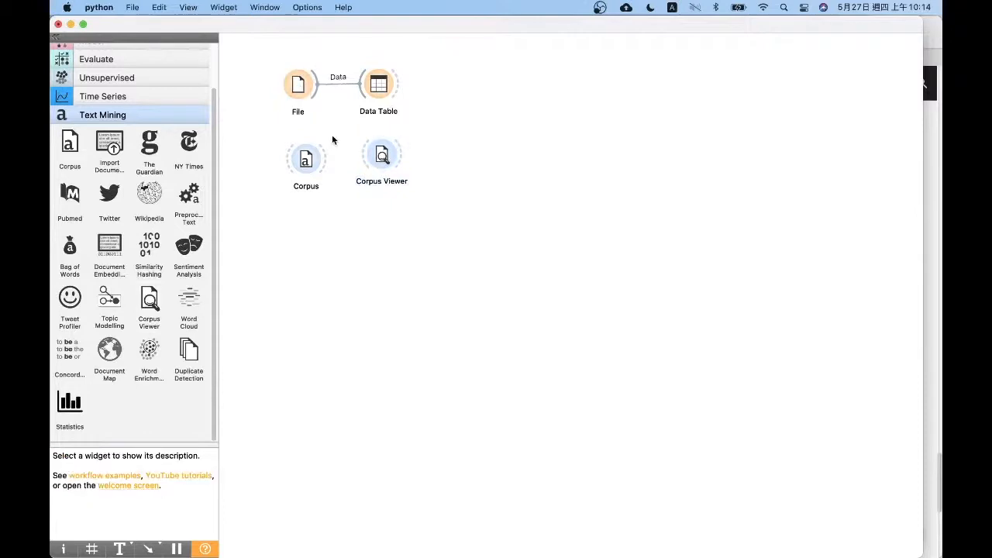
click(392, 159)
click(399, 190)
drag(325, 160, 379, 164)
click(382, 163)
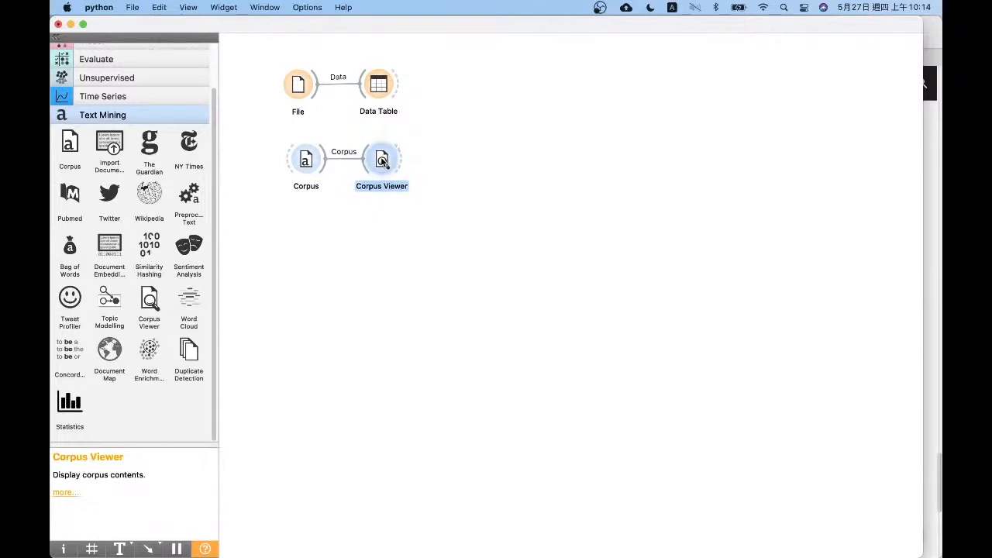
Review the available corpus files in the Corpus widget, keep grimm-tales-selected.tab and close its settings
double_click(307, 160)
click(410, 245)
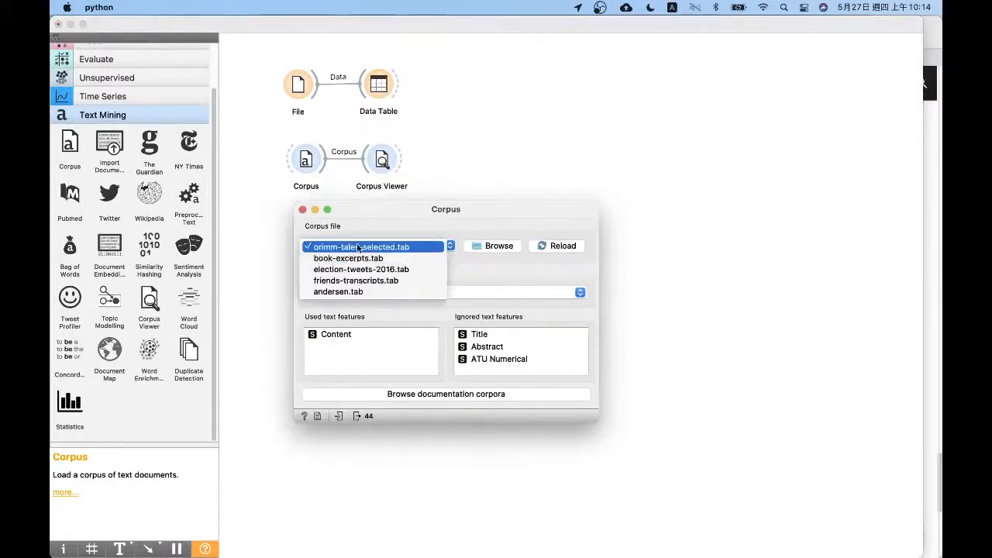
click(399, 247)
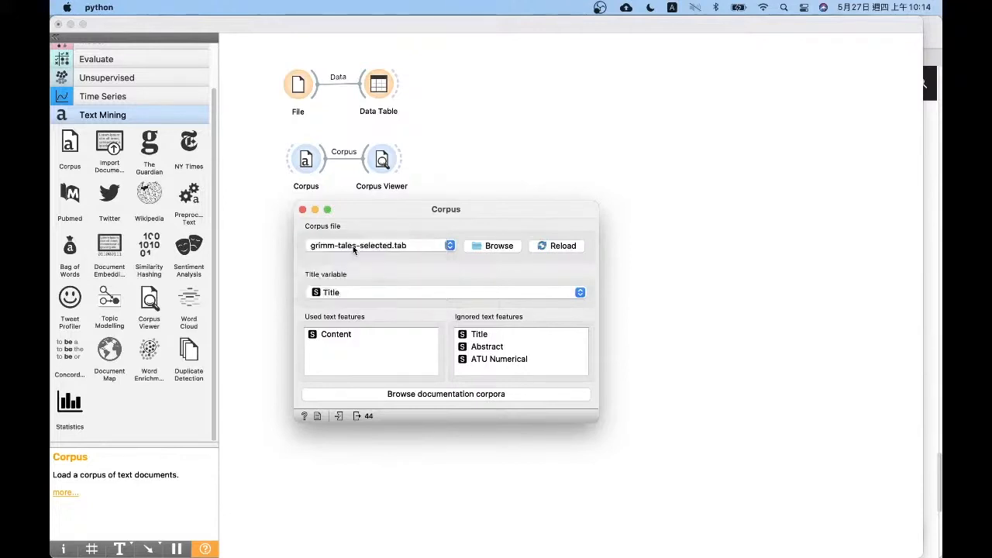
click(368, 246)
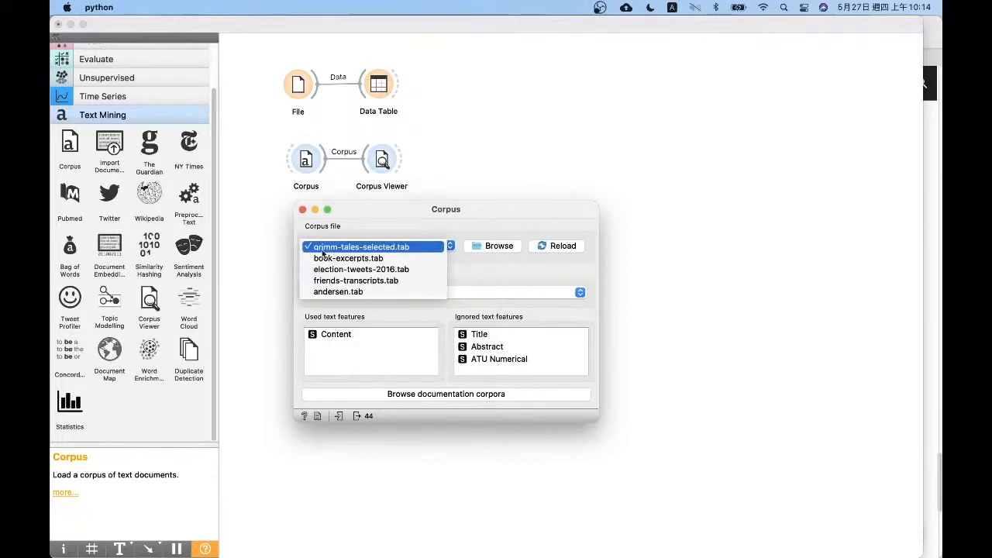
click(380, 241)
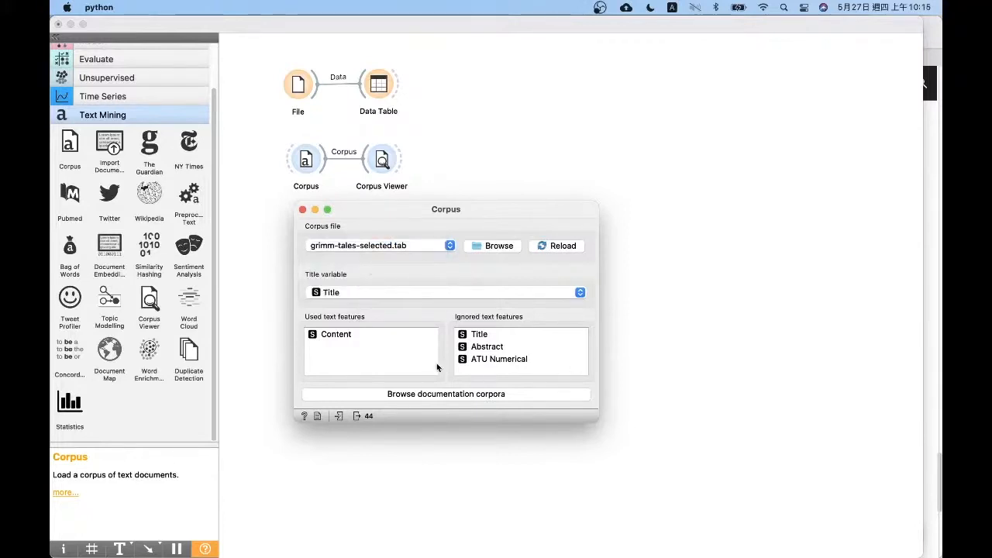
click(302, 210)
View the corpus in Corpus Viewer, widening the document list to show full titles, and look through all the tales
double_click(380, 161)
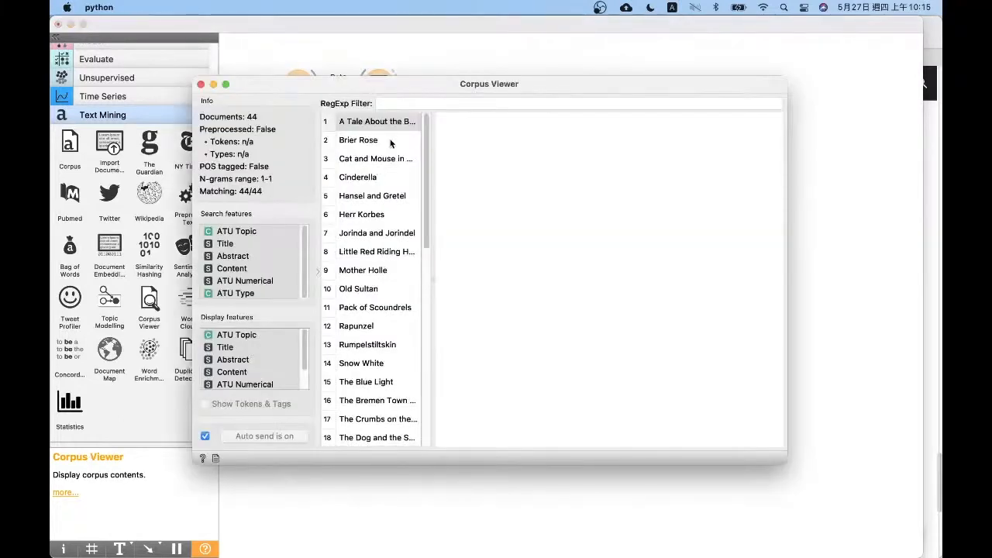
drag(428, 144, 525, 160)
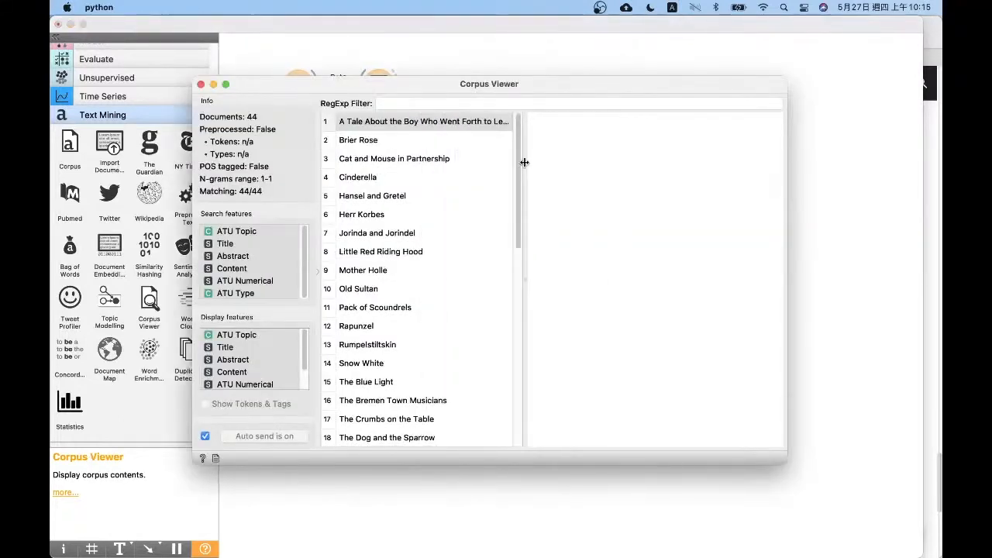
scroll(434, 201, down, 5)
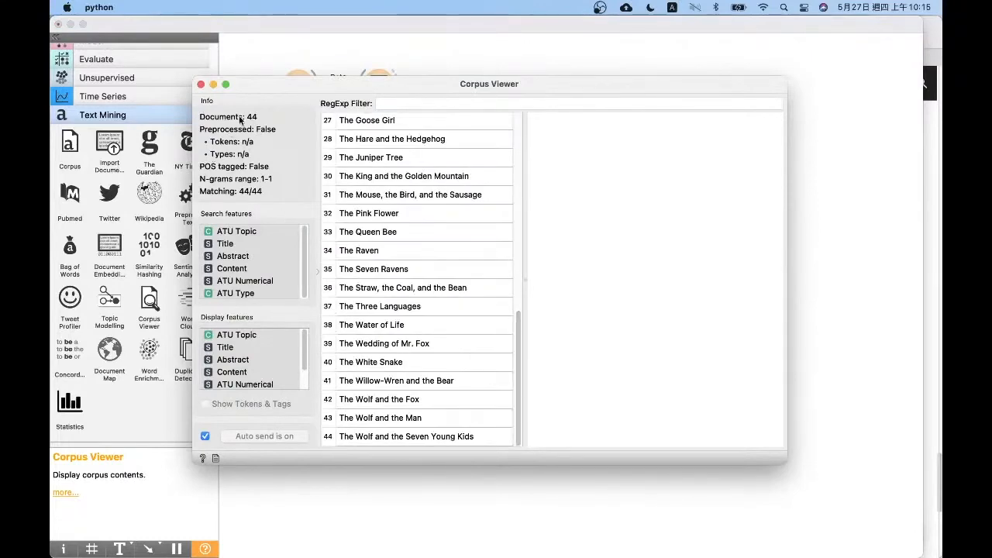
scroll(517, 118, up, 5)
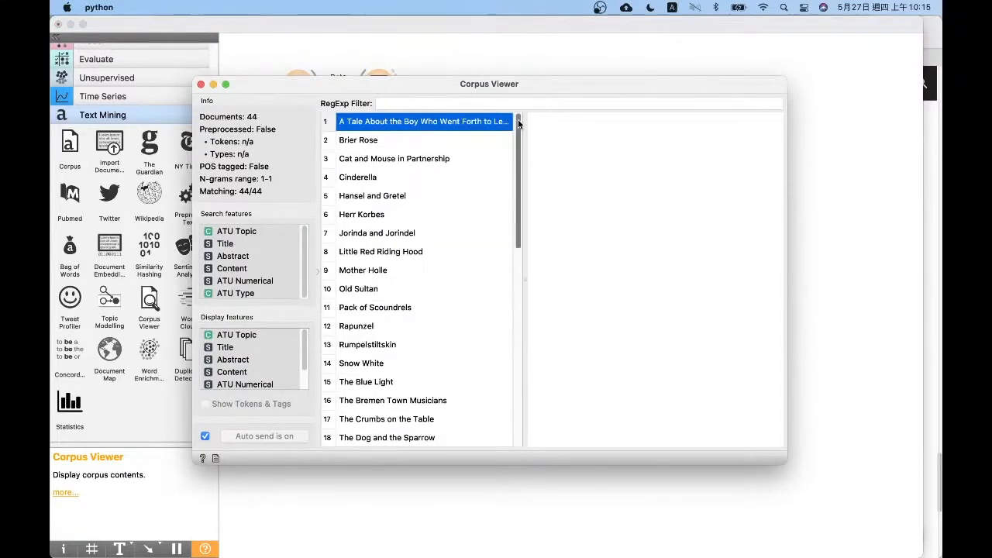
Display "A Tale About the Boy Who Went Forth to Learn What Fear Was" and read its topic, title, abstract and content
click(357, 139)
click(361, 124)
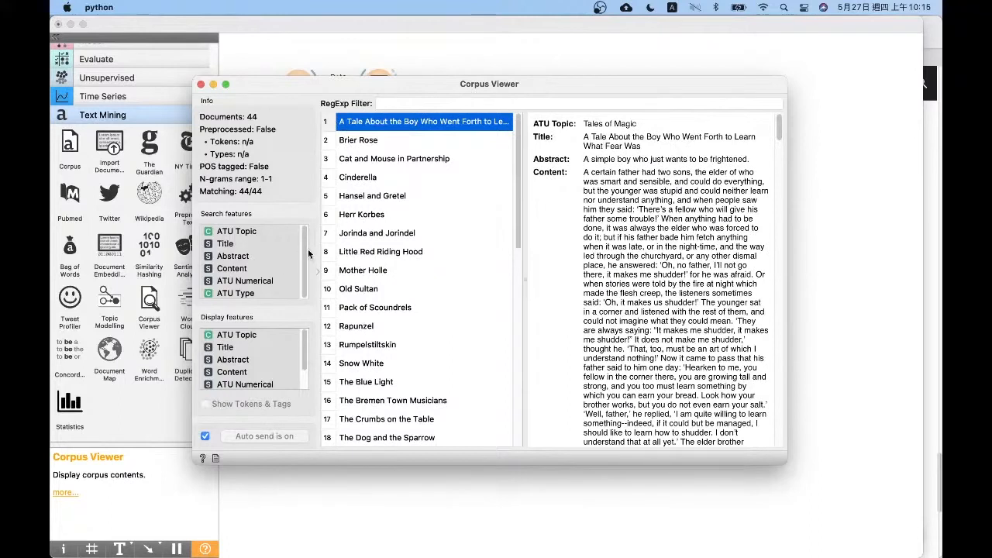
click(303, 276)
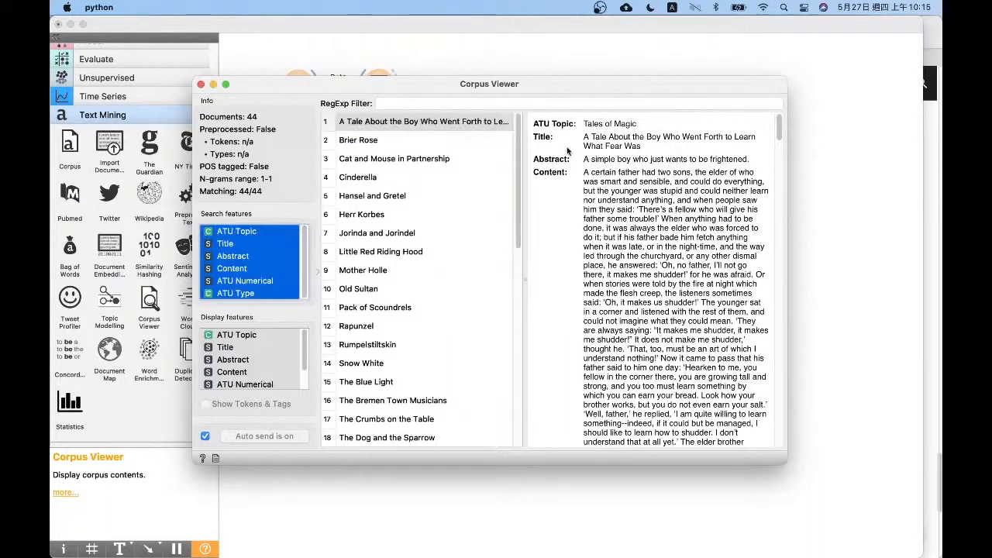
drag(583, 123, 648, 124)
click(648, 123)
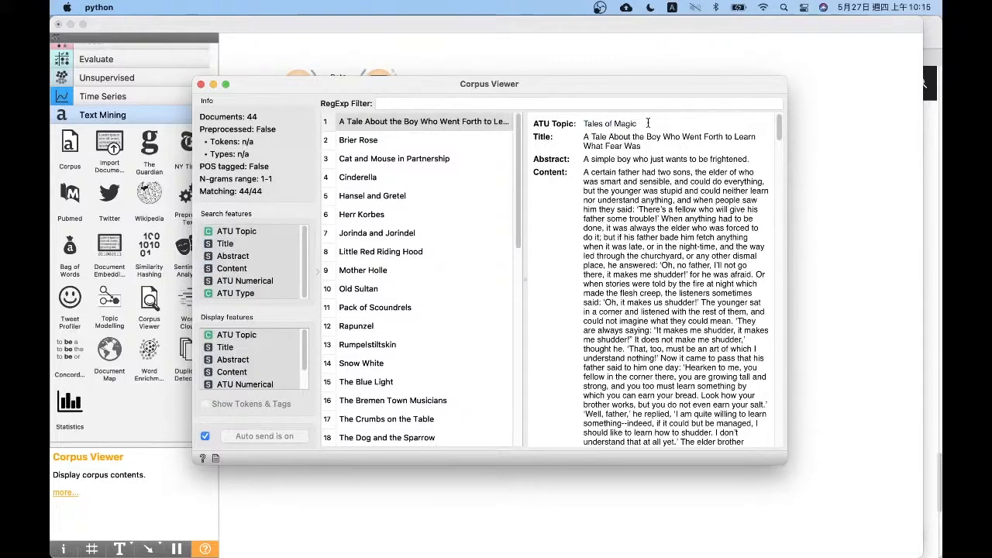
drag(648, 124, 654, 144)
drag(584, 158, 765, 158)
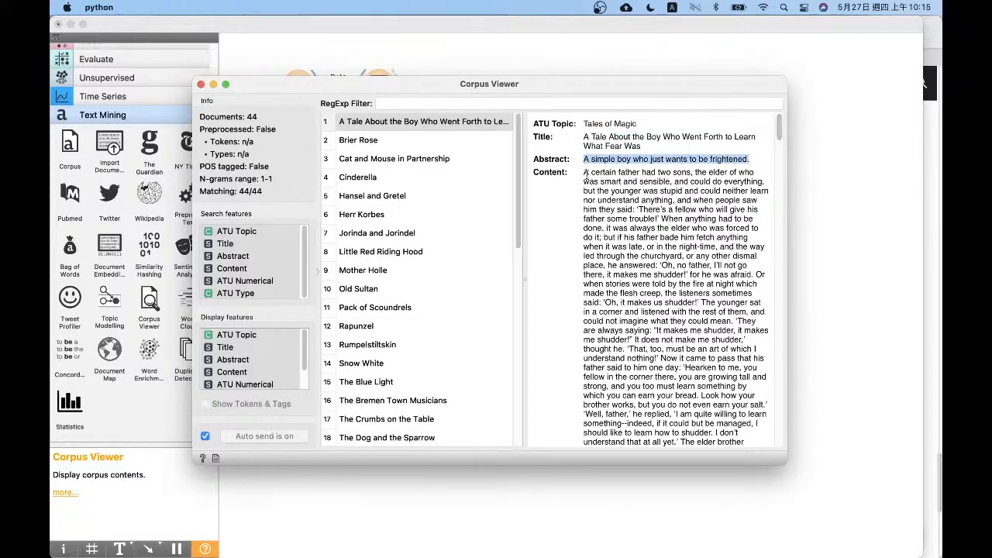
drag(585, 174, 716, 403)
click(716, 379)
scroll(716, 378, down, 20)
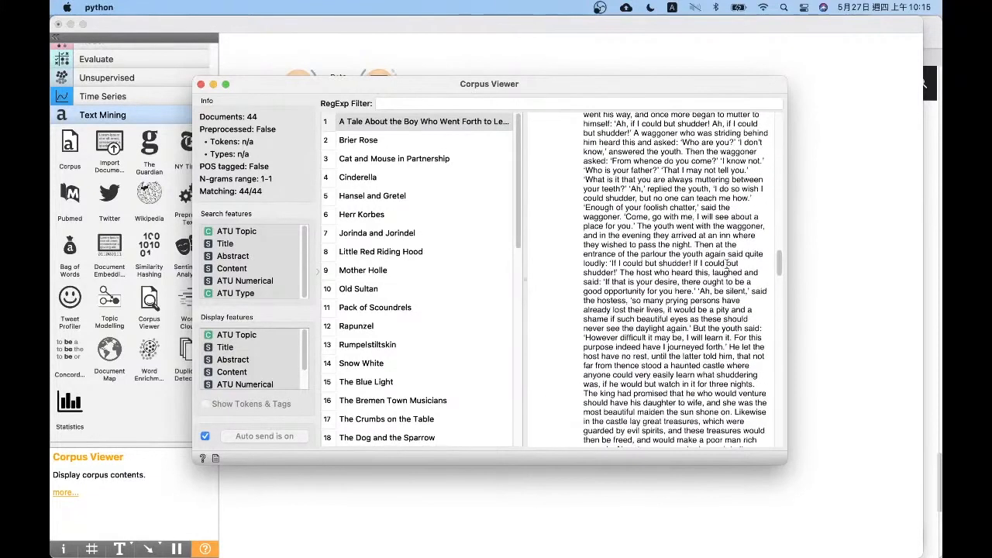
scroll(726, 265, up, 20)
Display "Hansel and Gretel" in the Corpus Viewer and examine its topic, abstract and content
click(381, 180)
click(375, 196)
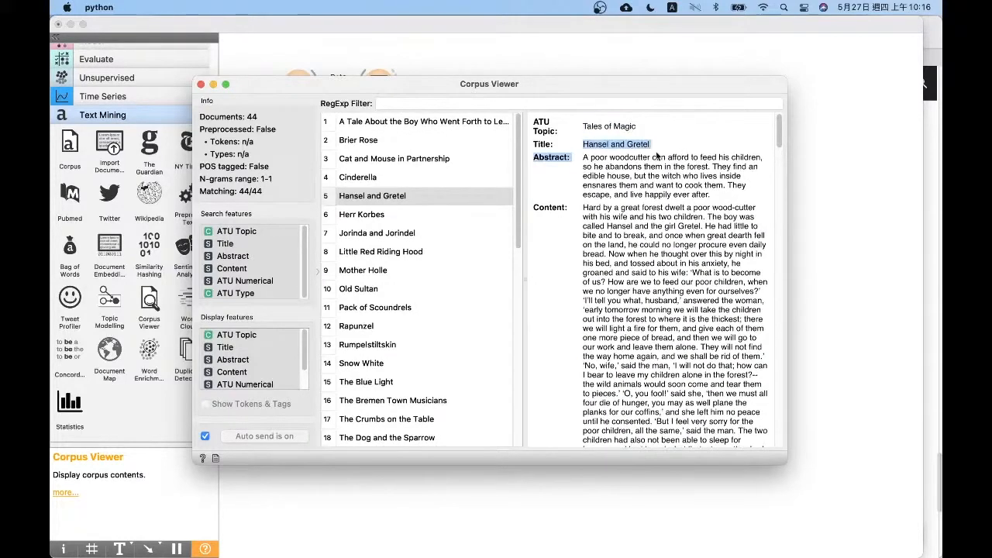
drag(582, 159, 710, 196)
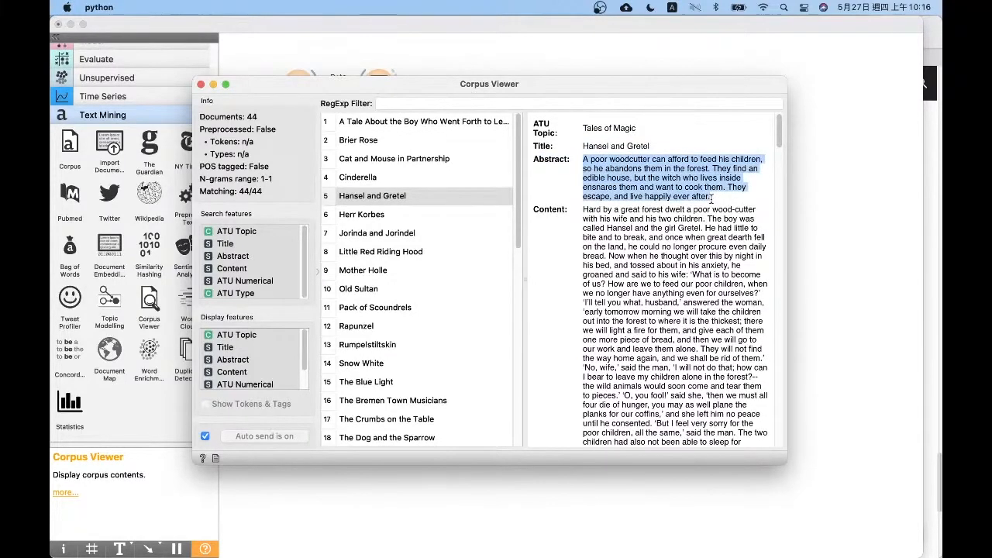
drag(647, 227, 722, 384)
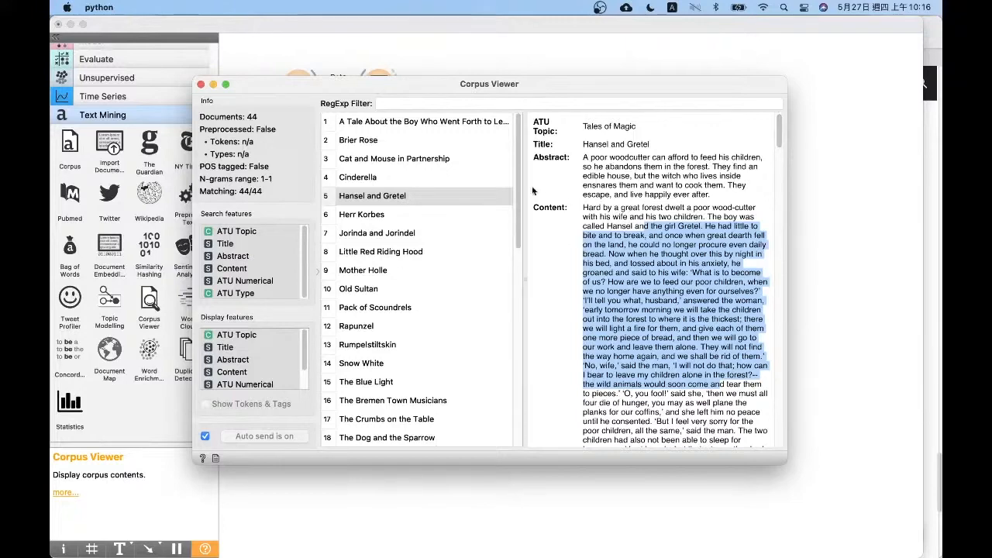
drag(519, 169, 568, 133)
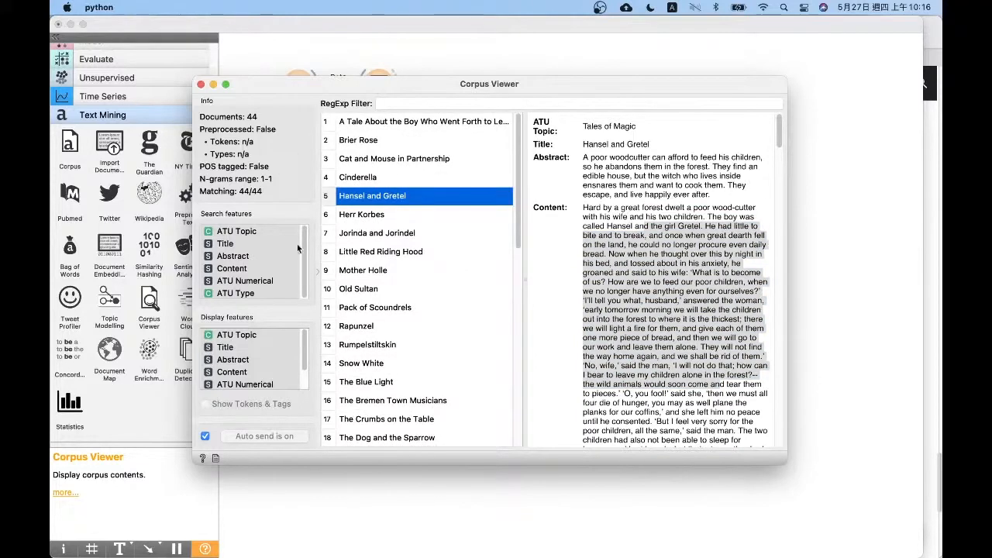
click(650, 151)
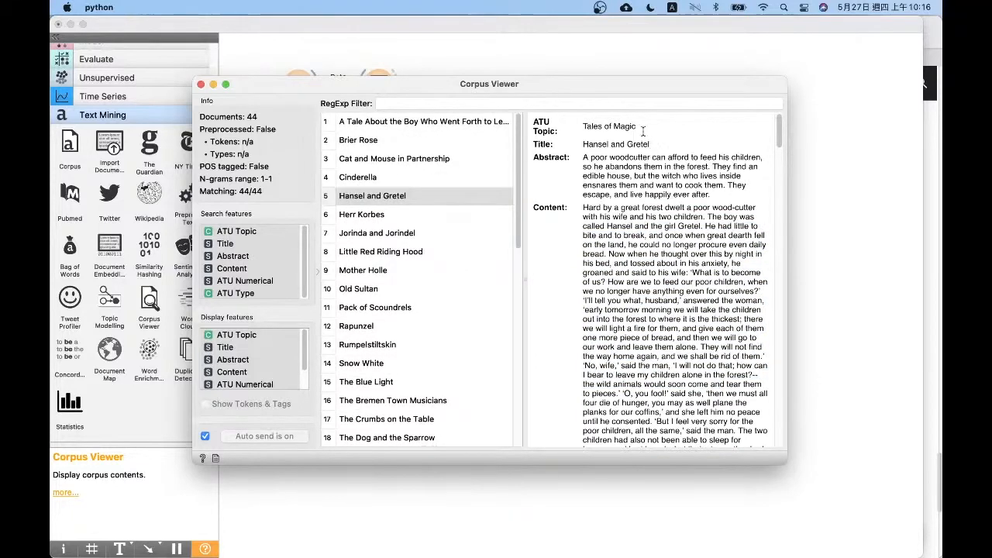
Compare the ATU topic of "Hansel and Gretel" with that of "Herr Korbes" in the document text
drag(642, 130, 733, 403)
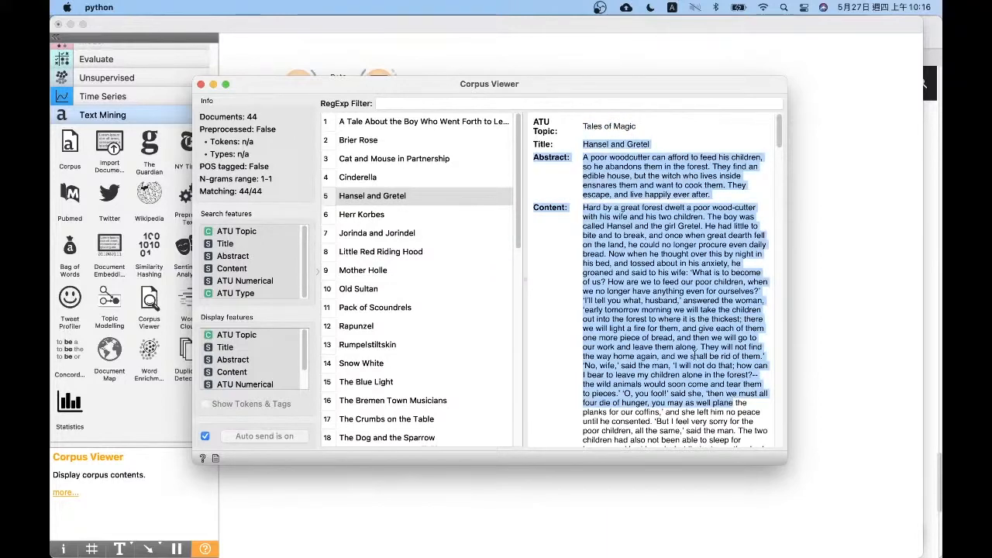
click(612, 222)
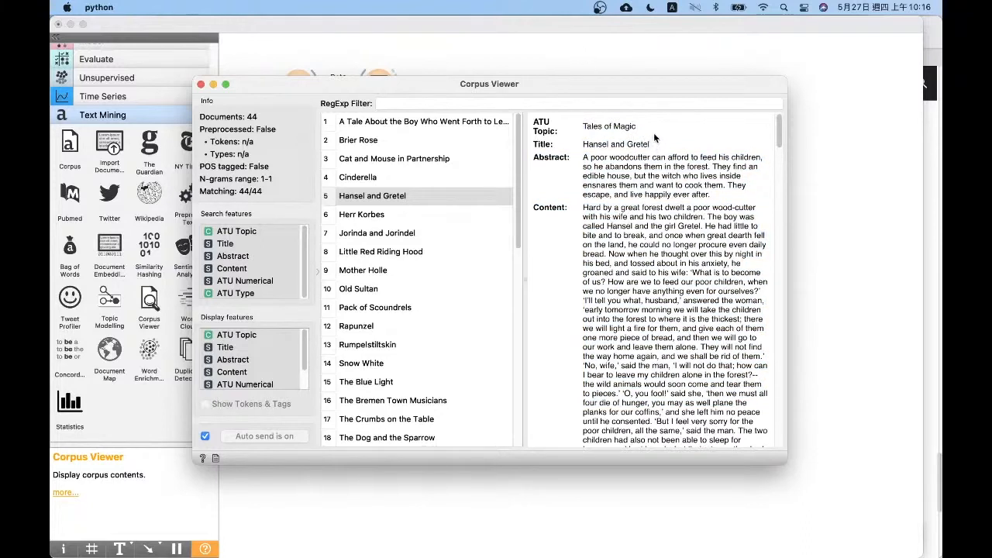
drag(653, 133, 519, 125)
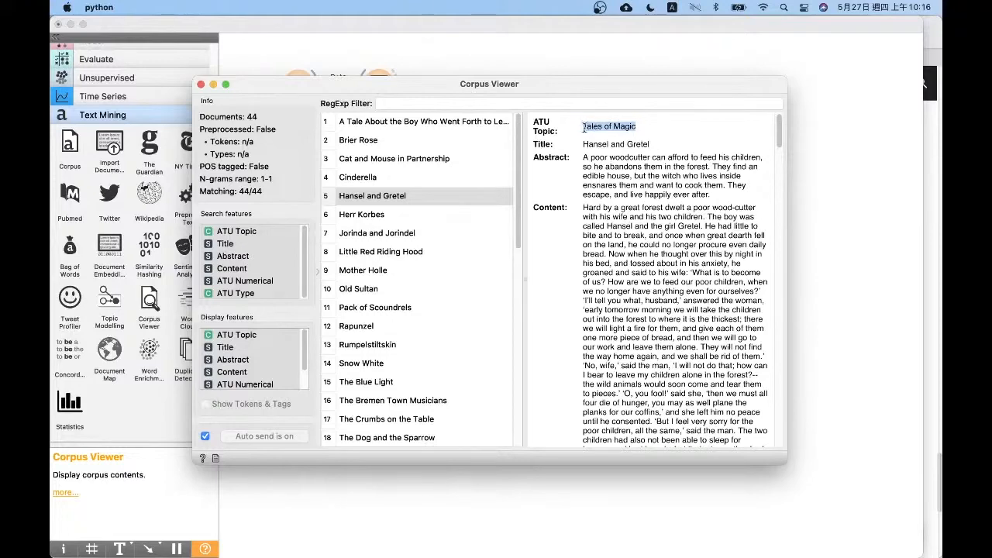
click(401, 217)
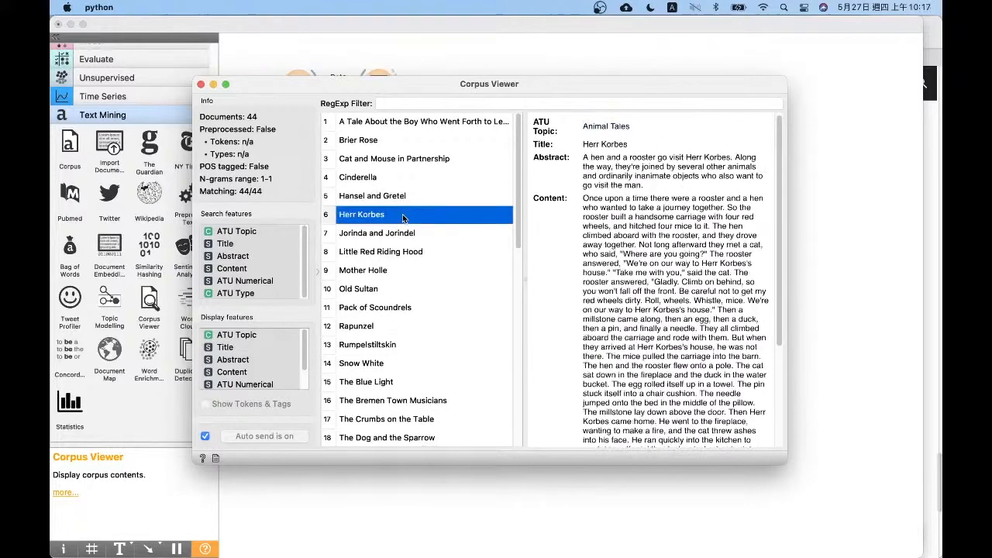
drag(634, 125, 572, 126)
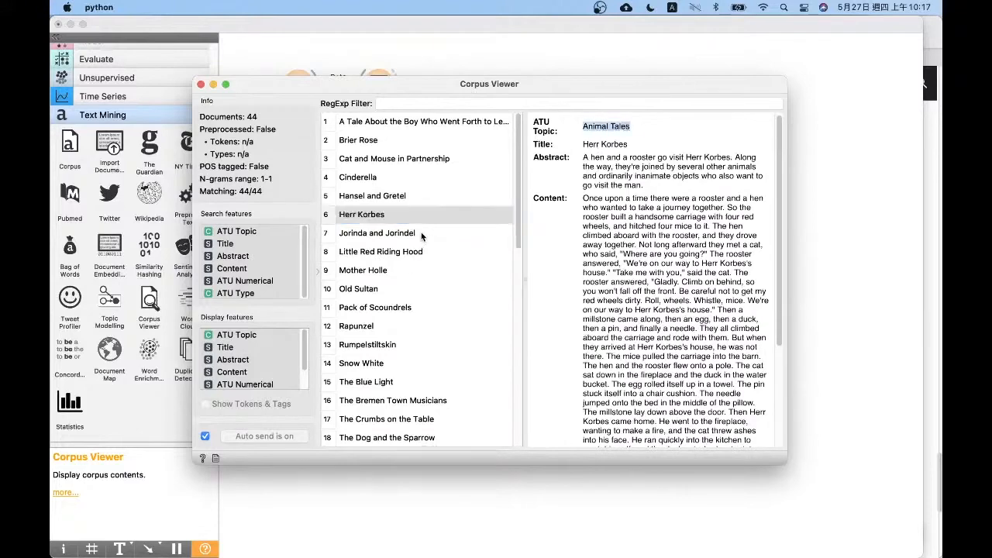
Check the topics of "Snow White", "The Willow-Wren and the Bear" and "The Three Languages", and close the Corpus Viewer
drag(421, 232, 428, 361)
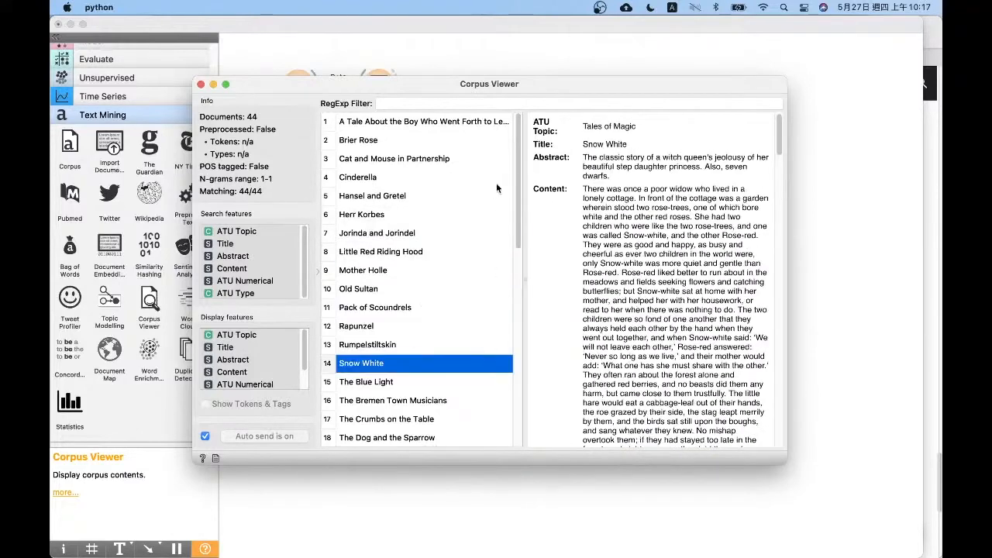
drag(515, 170, 516, 368)
click(385, 232)
click(419, 380)
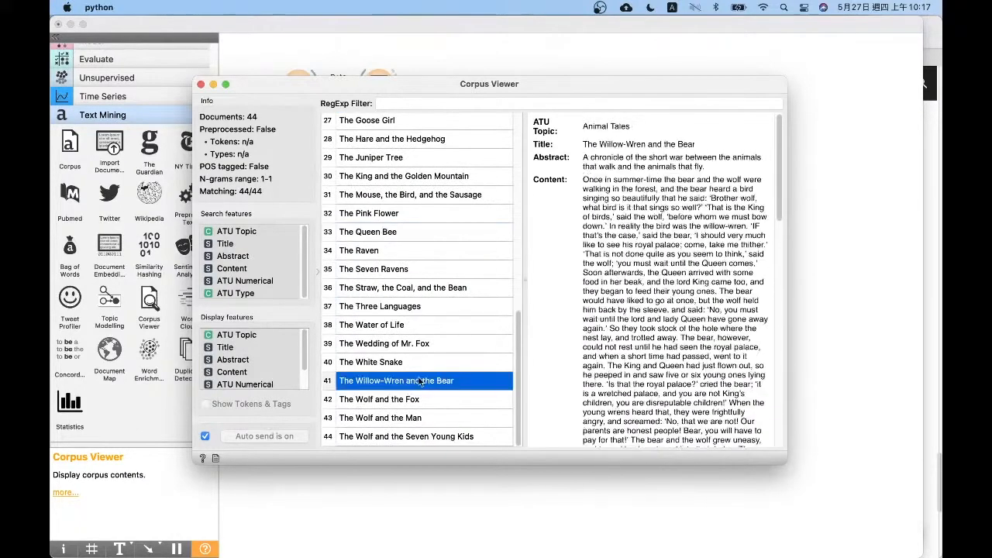
click(419, 306)
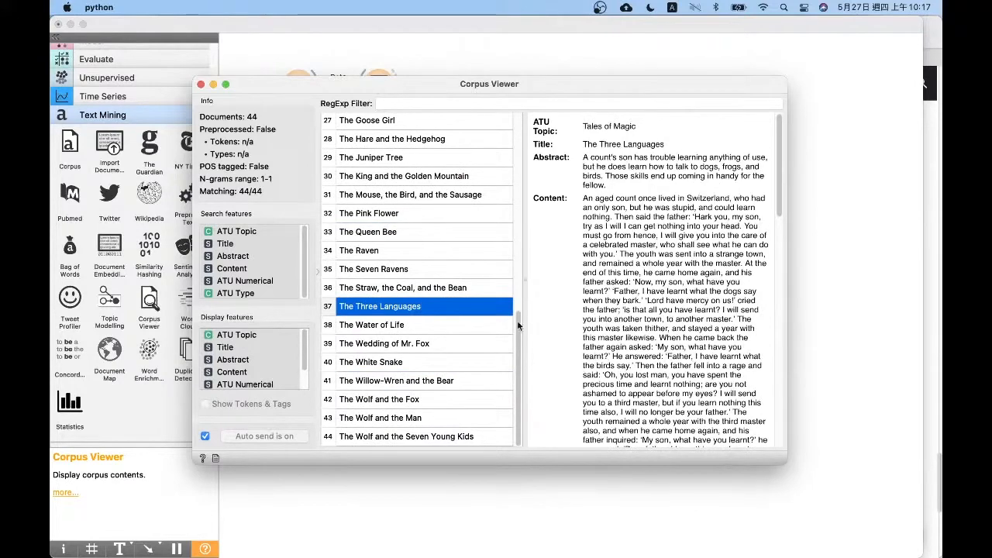
click(199, 83)
Delete the old widgets above the corpus workflow and move Corpus and Corpus Viewer into their place, with Corpus slightly lower
drag(487, 116, 250, 48)
key(BackSpace)
drag(249, 106, 511, 227)
drag(385, 161, 346, 85)
click(311, 100)
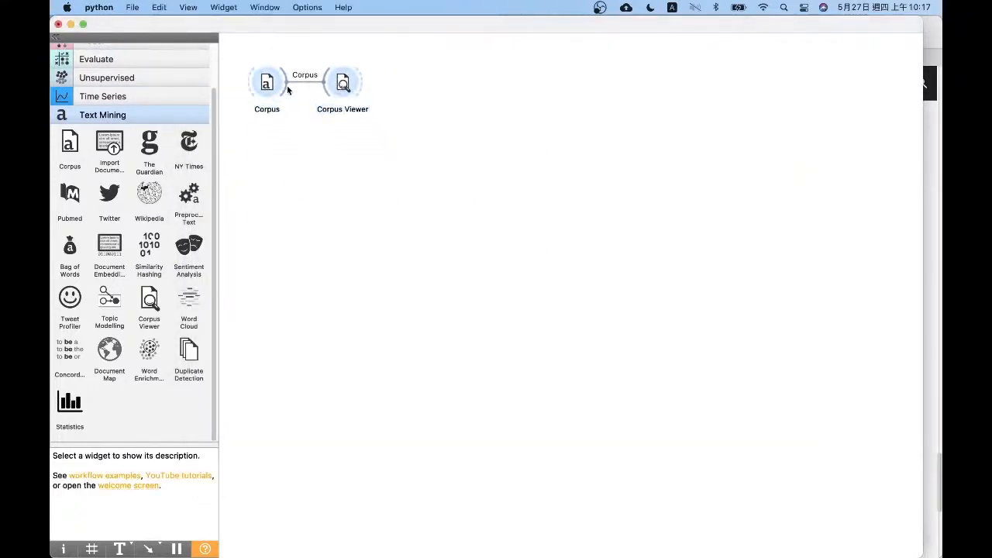
drag(275, 94, 277, 148)
click(371, 146)
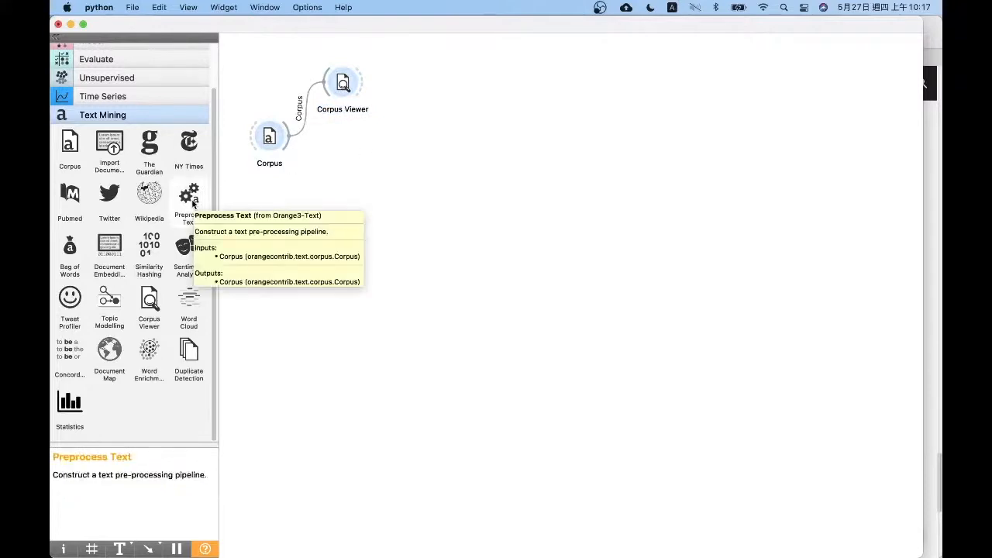
Add a Word Cloud widget fed by Corpus and display its cloud of the unprocessed text
drag(189, 303, 420, 178)
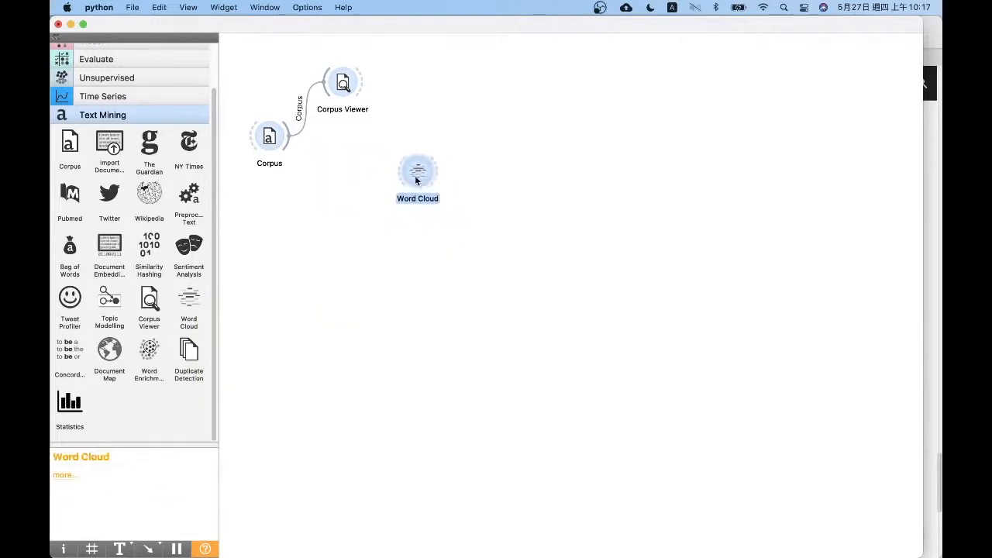
drag(289, 140, 417, 172)
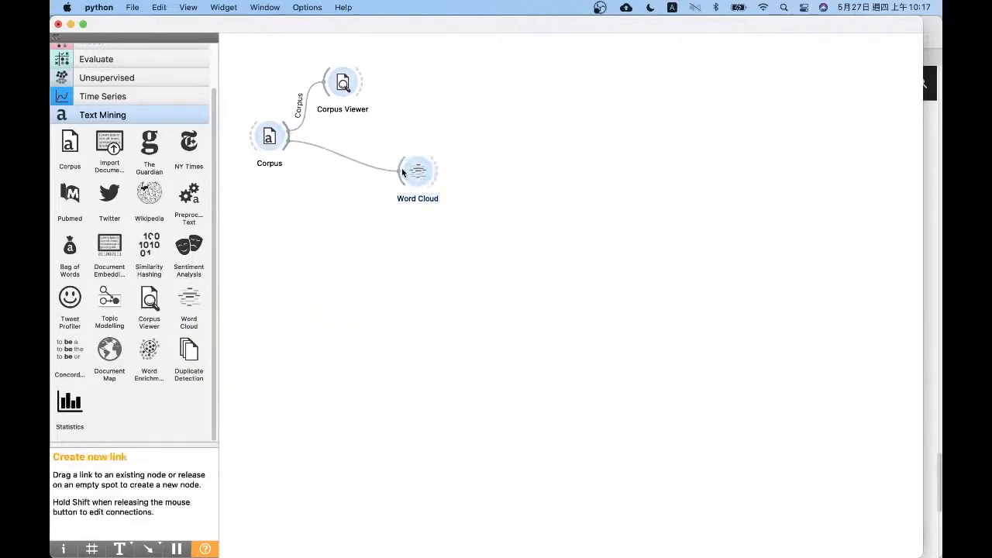
double_click(422, 176)
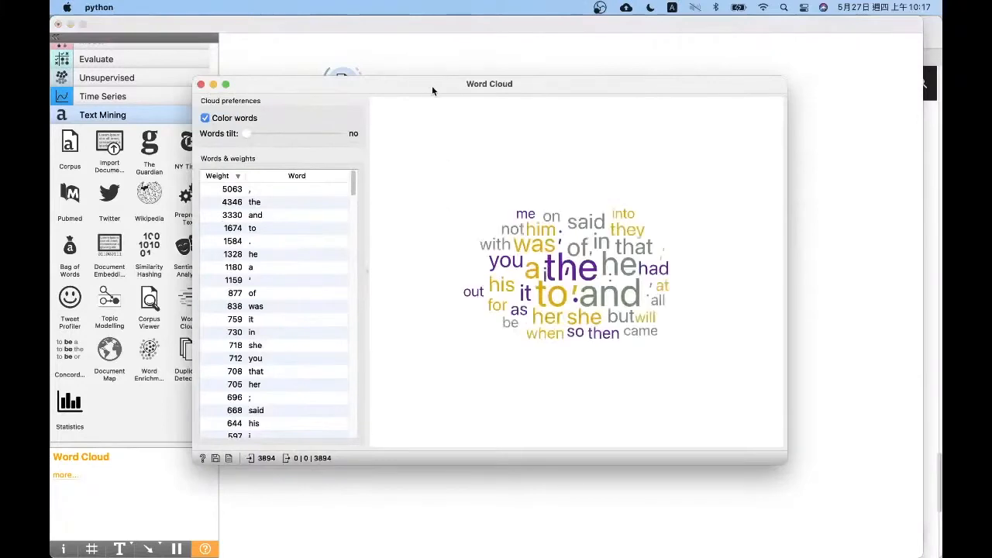
drag(431, 85, 379, 71)
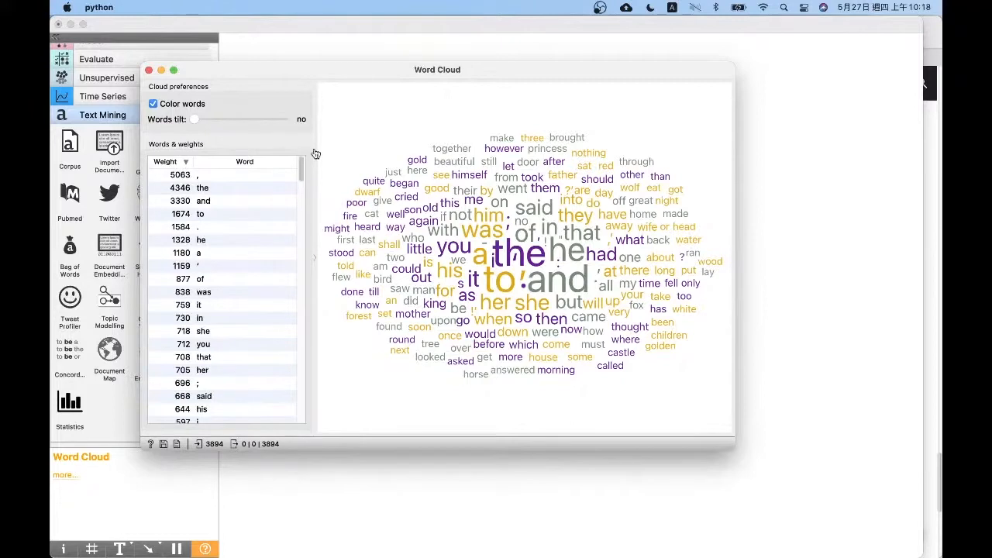
Highlight "the", the comma and the fifteen most frequent tokens in the word cloud, and close it
click(214, 193)
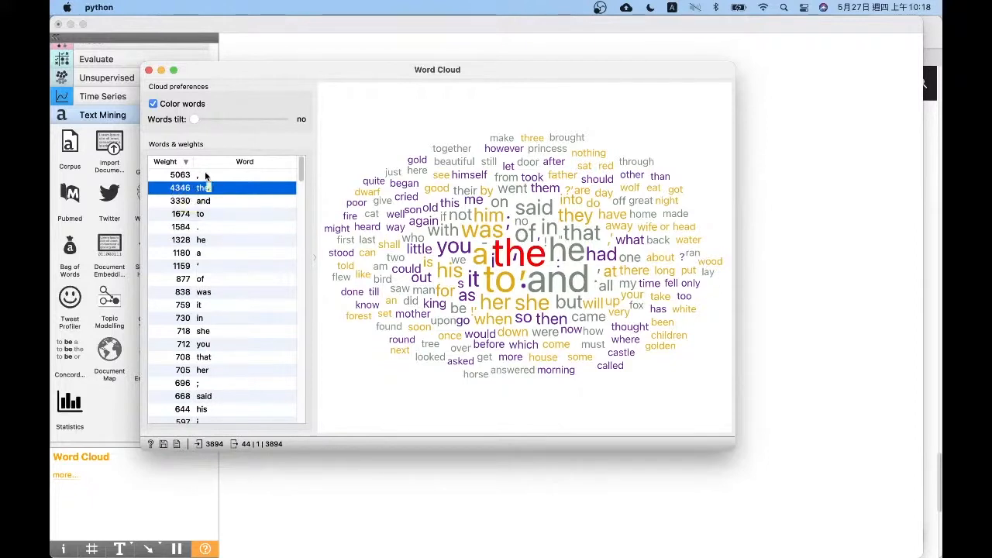
drag(206, 175, 615, 147)
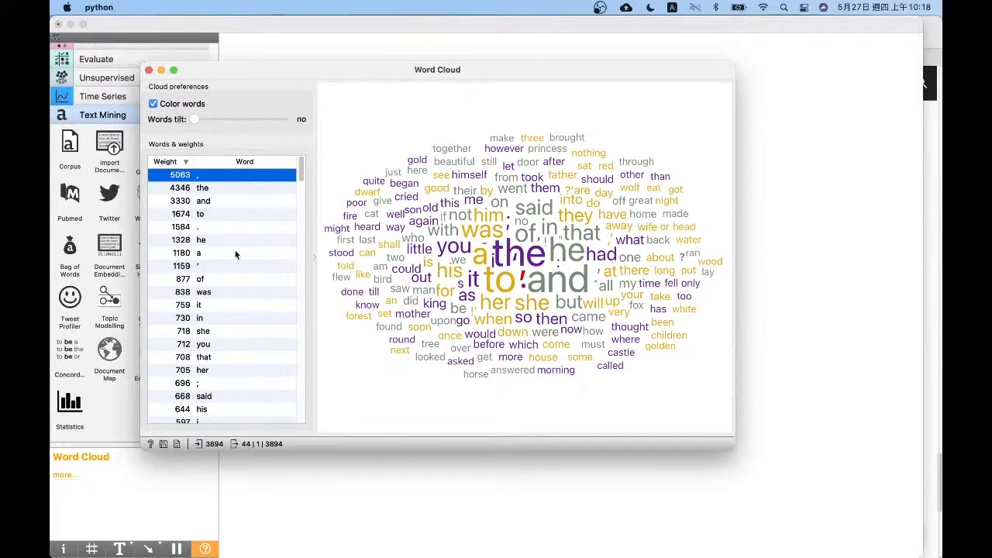
drag(194, 180, 245, 359)
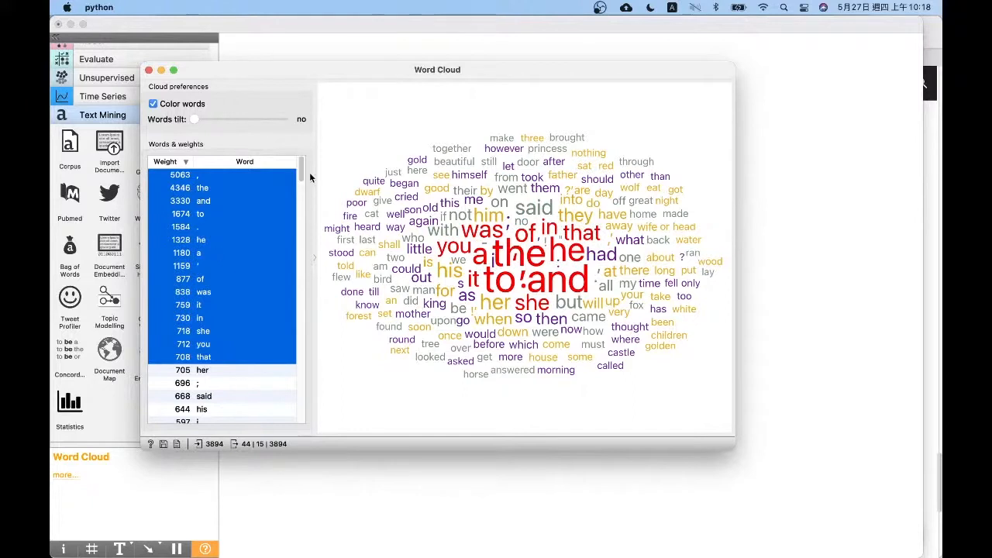
click(149, 70)
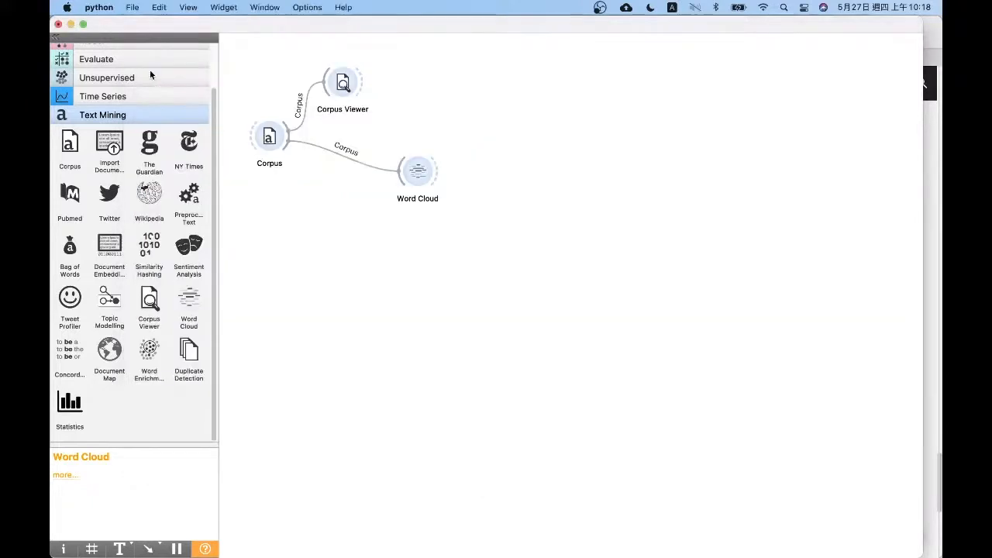
Insert a Preprocess Text widget on the link between Corpus and Word Cloud, keeping only one such widget on the canvas
right_click(343, 156)
click(379, 186)
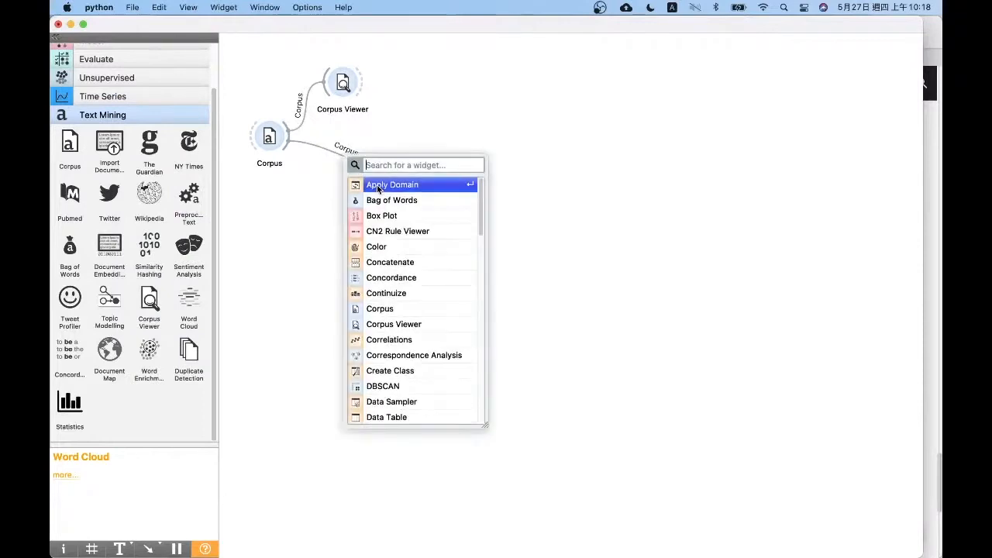
text(te)
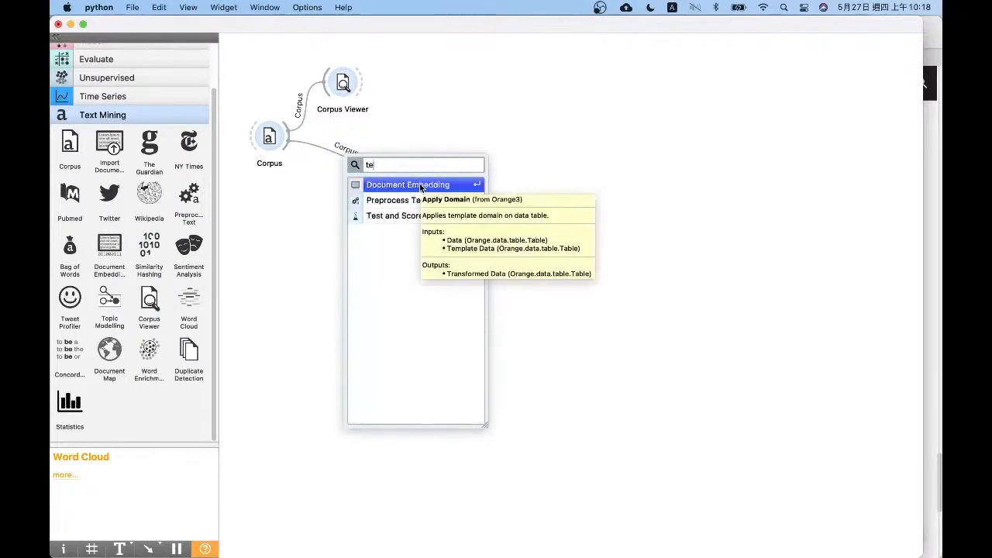
key(Down)
key(Return)
click(342, 163)
drag(341, 162, 342, 170)
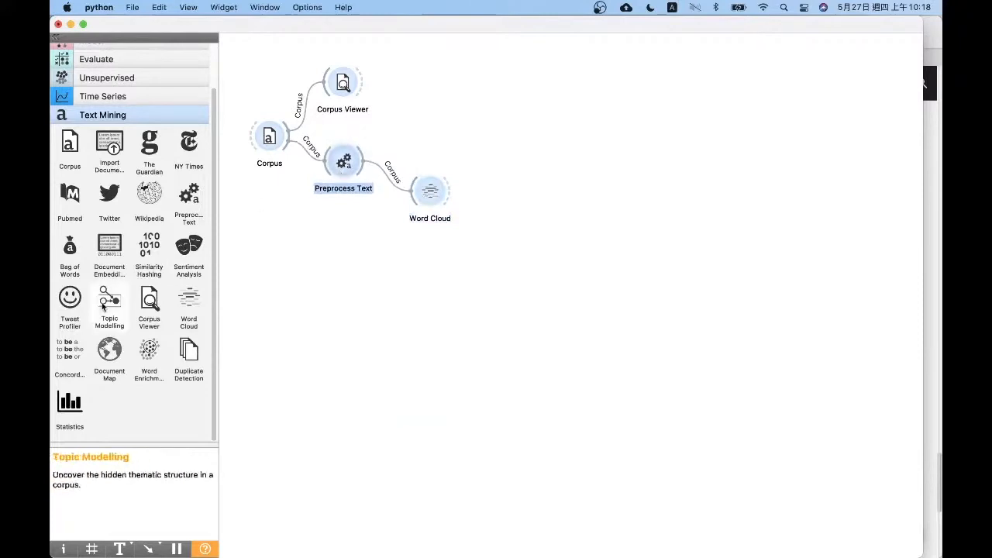
click(204, 205)
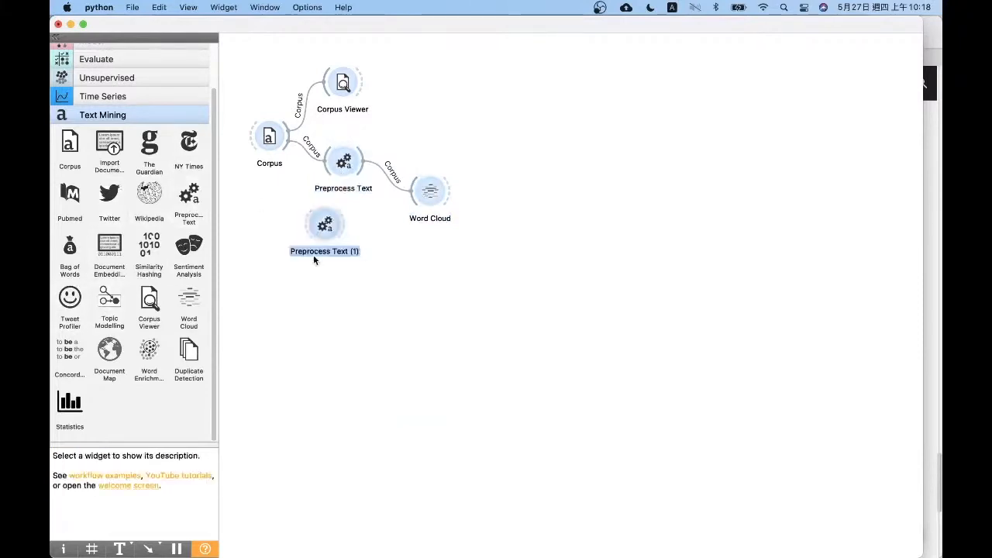
key(Delete)
Review the available preprocessors of Preprocess Text, from Transformation through Tokenization, Normalization, Filtering and N-grams Range to POS Tagger
double_click(344, 160)
drag(434, 100, 378, 108)
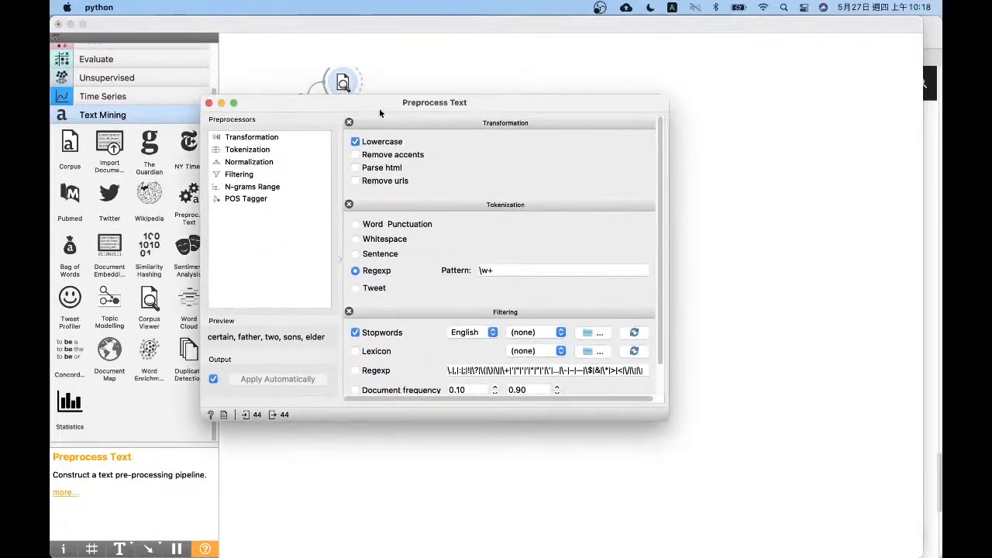
click(249, 141)
click(251, 150)
click(254, 163)
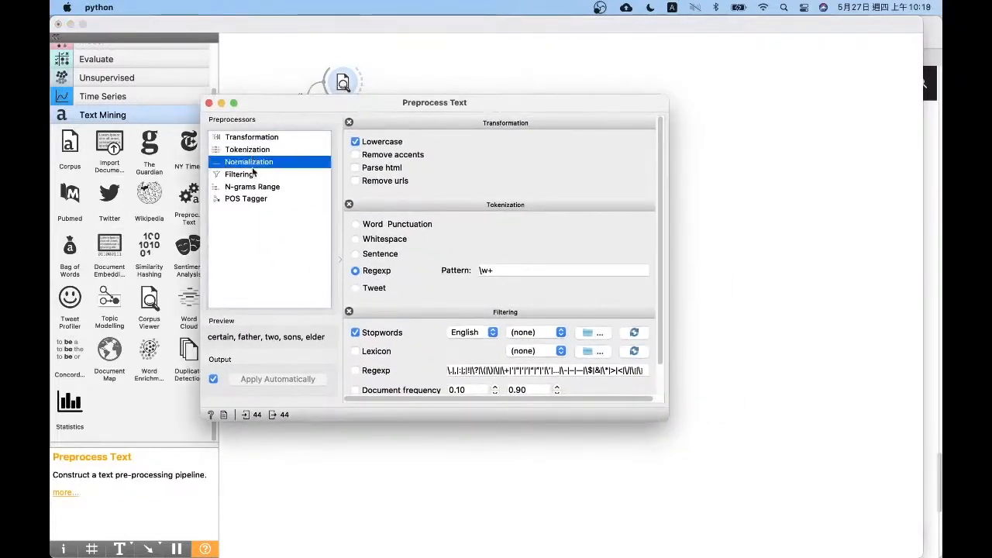
click(257, 175)
click(260, 189)
click(261, 199)
click(270, 138)
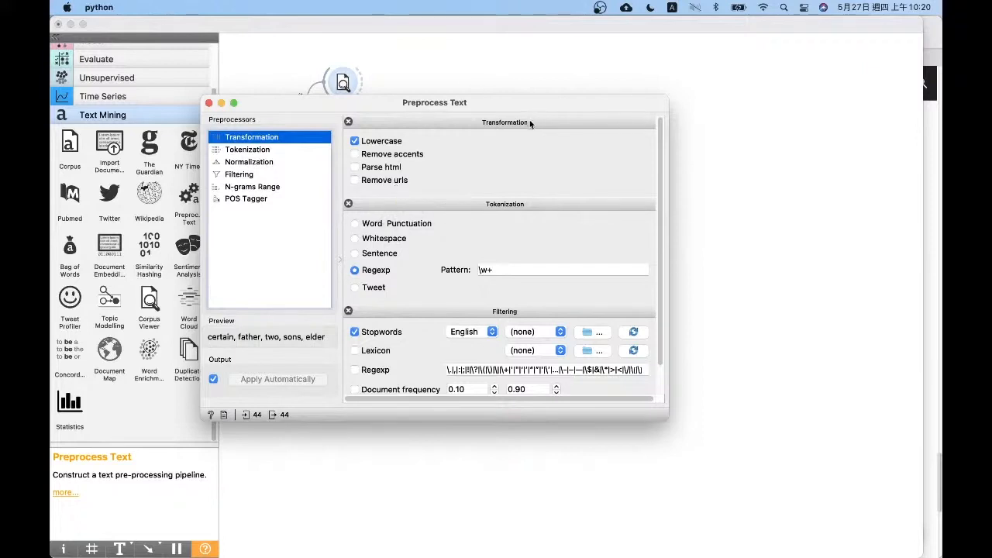
Examine the Tokenization methods of Preprocess Text and the pattern used by the Regexp option
click(277, 150)
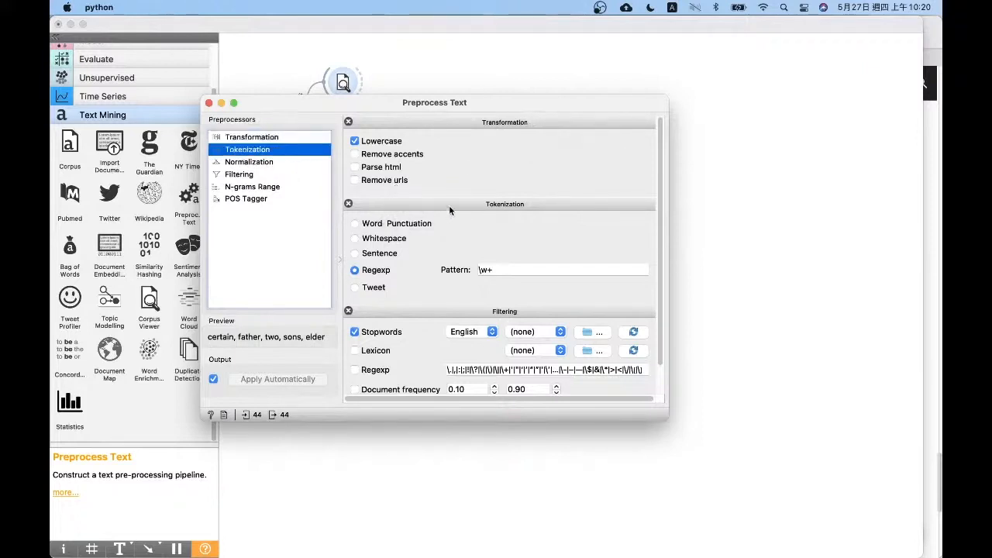
click(660, 112)
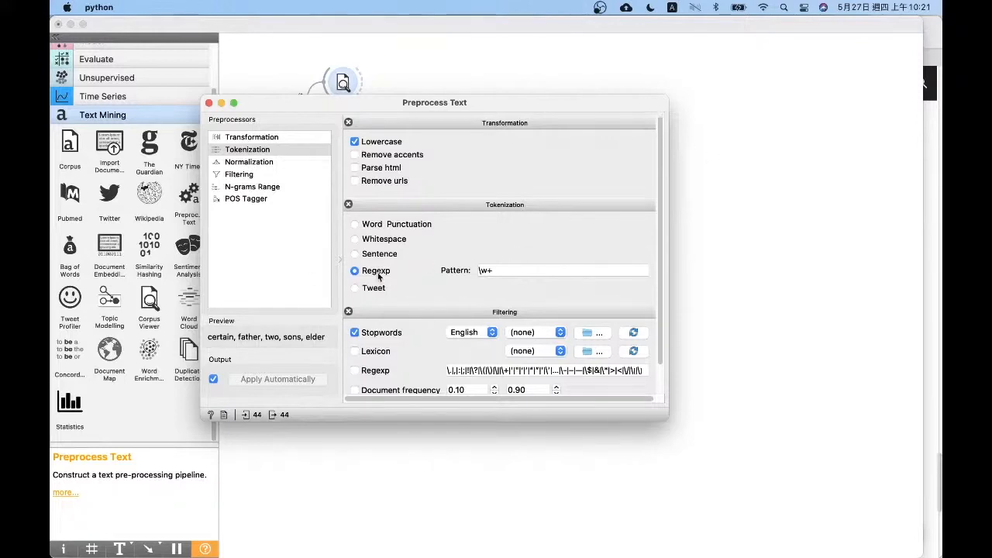
click(536, 271)
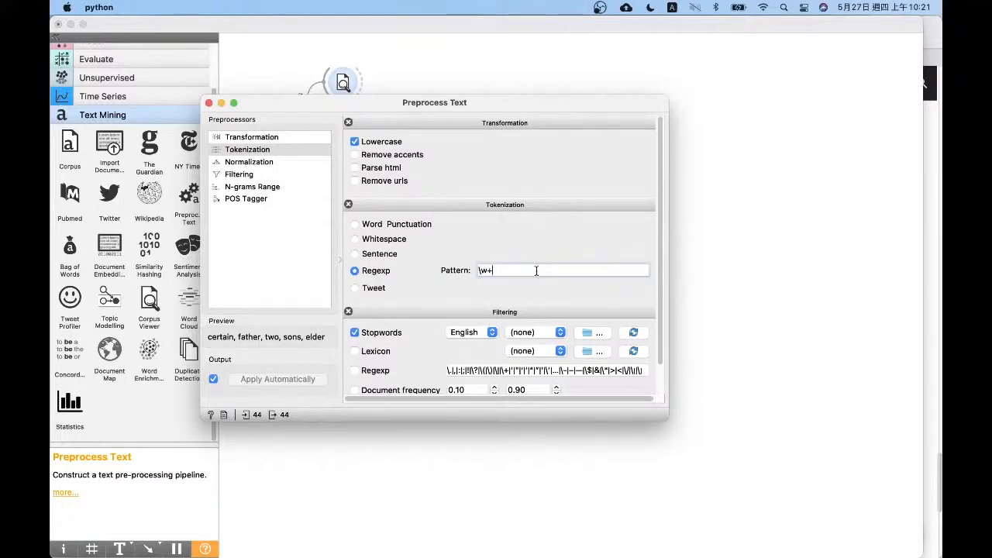
Review the Filtering options of Preprocess Text, including the stopword languages and loading a custom stopword text file, and close the widget
click(256, 175)
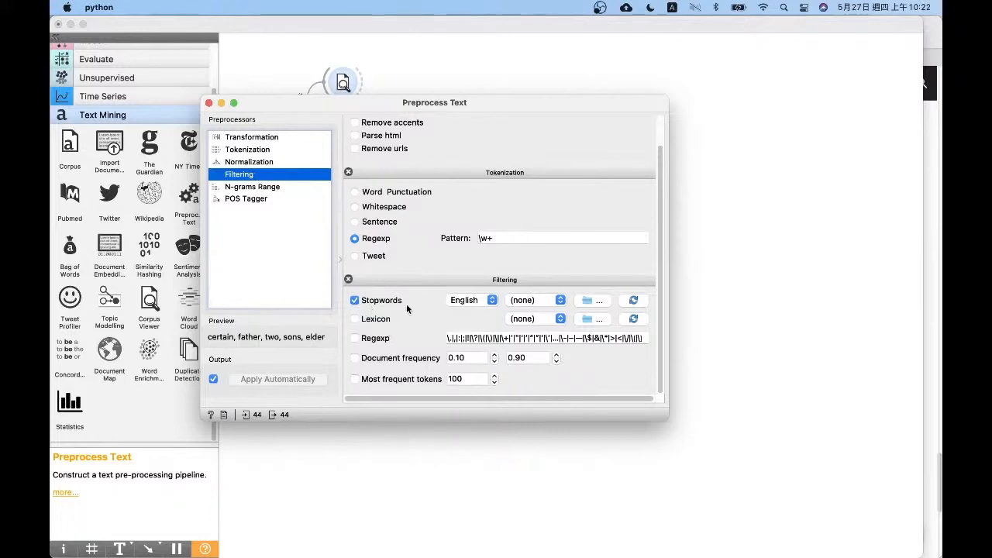
click(488, 300)
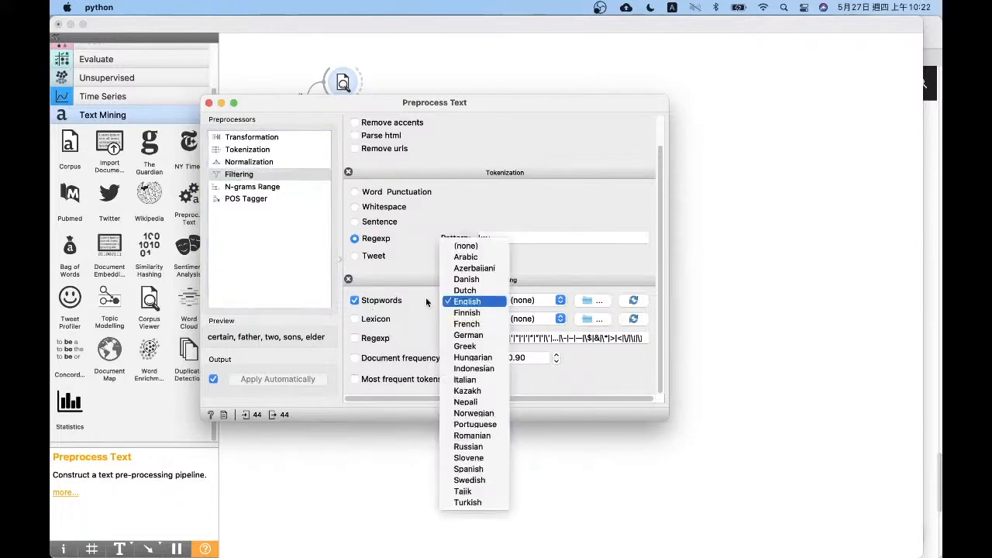
click(425, 300)
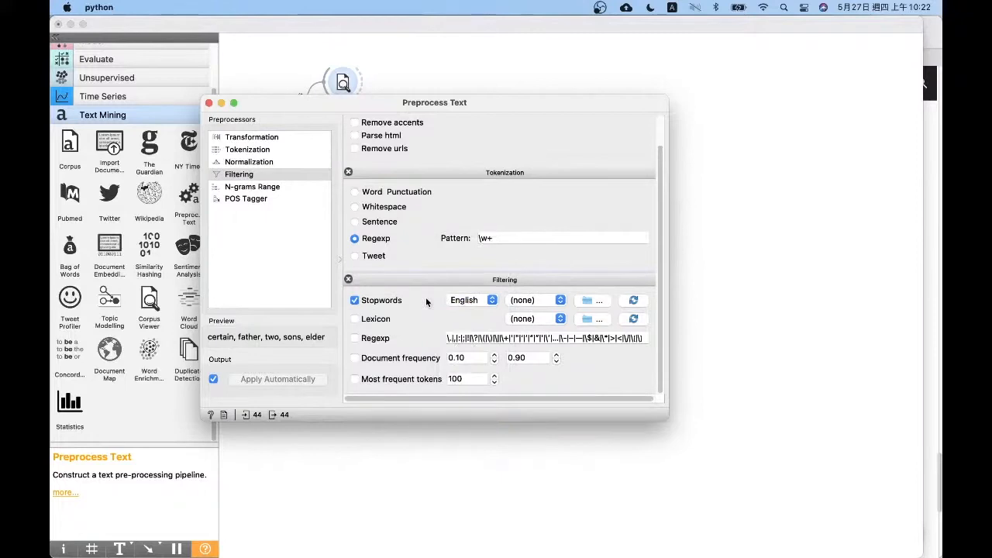
click(592, 300)
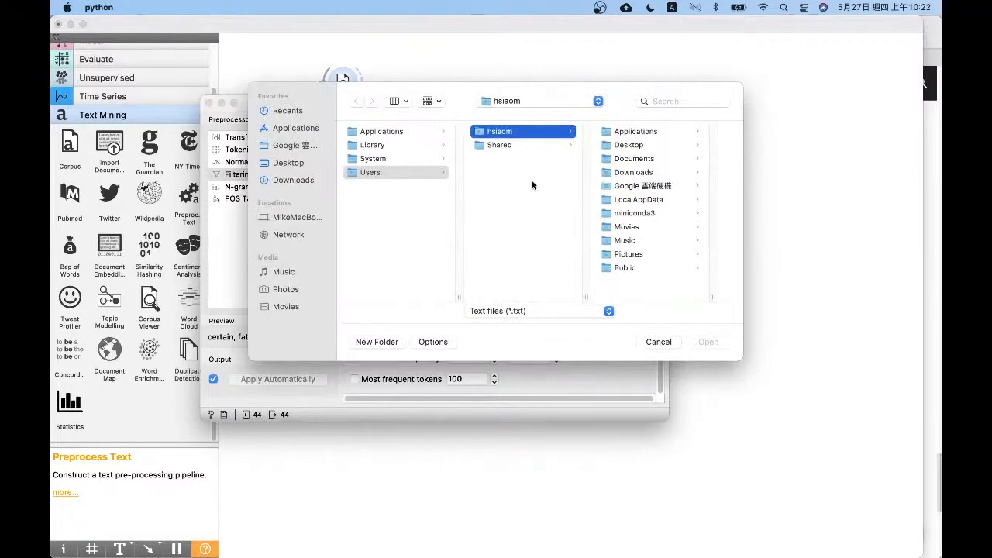
click(659, 342)
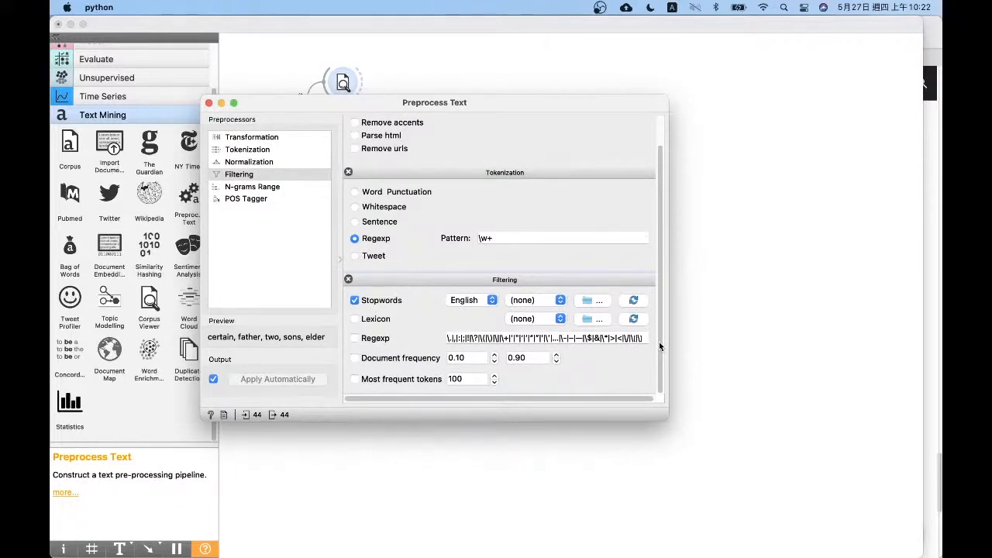
click(591, 302)
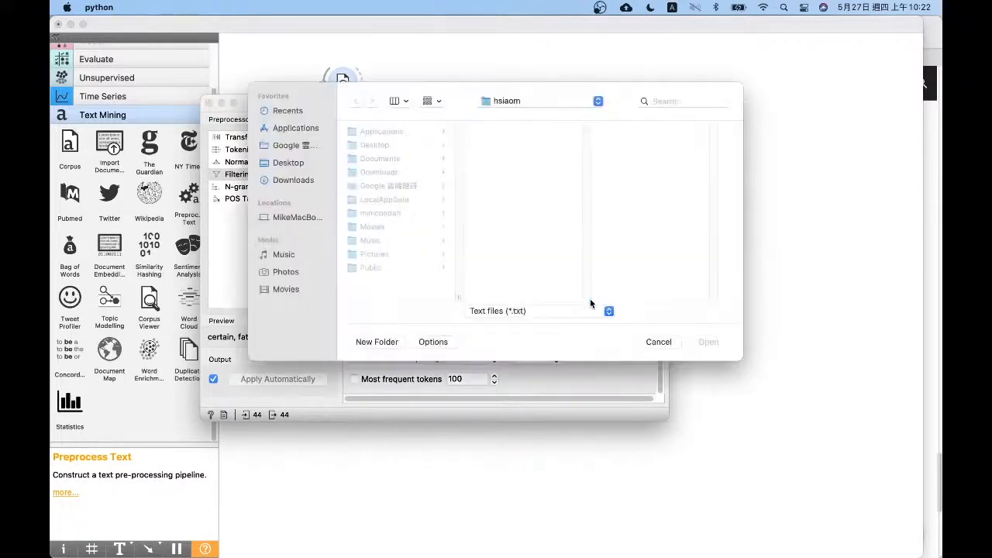
click(664, 340)
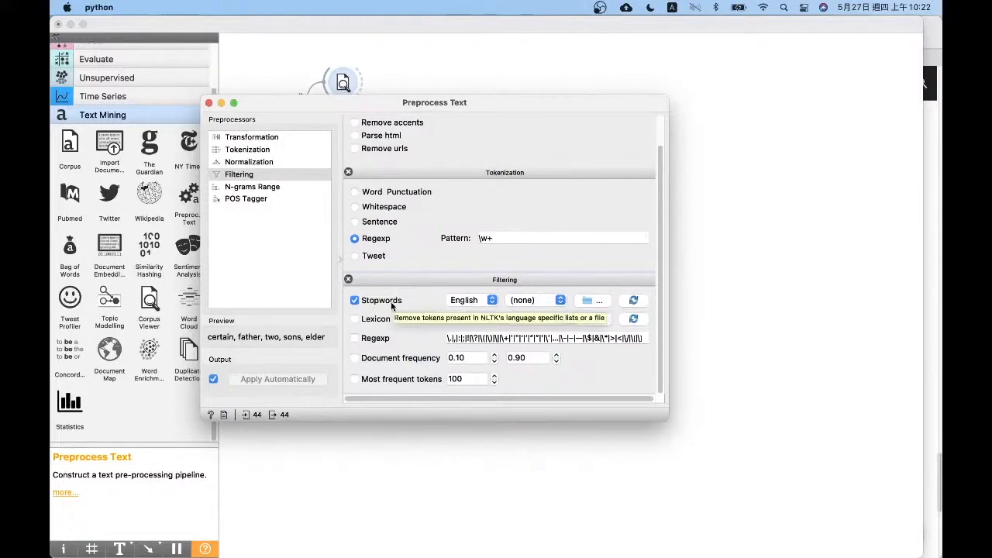
click(208, 102)
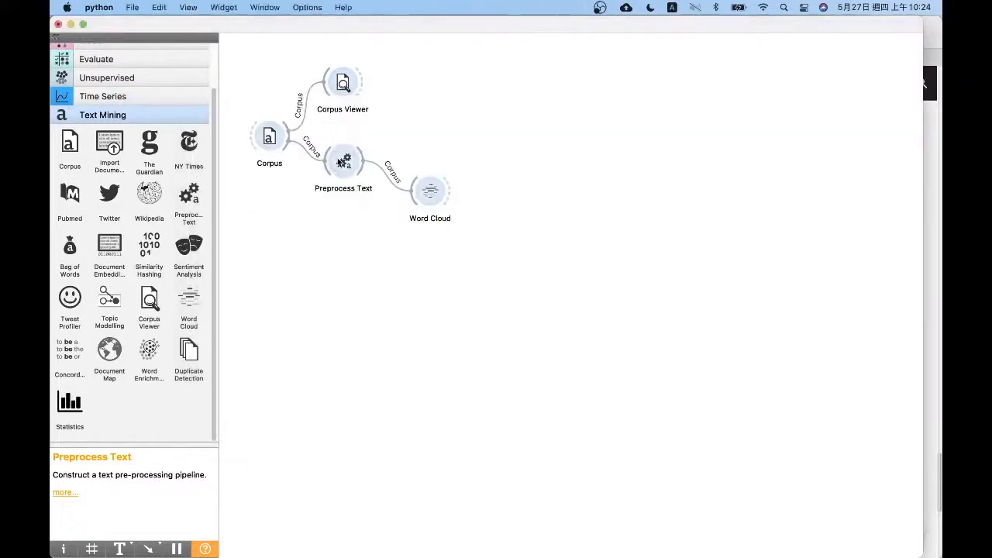
Add a second Word Cloud linked directly to Corpus, view its cloud of unprocessed tokens, and close it
drag(452, 204, 468, 258)
drag(343, 161, 340, 227)
drag(188, 301, 453, 140)
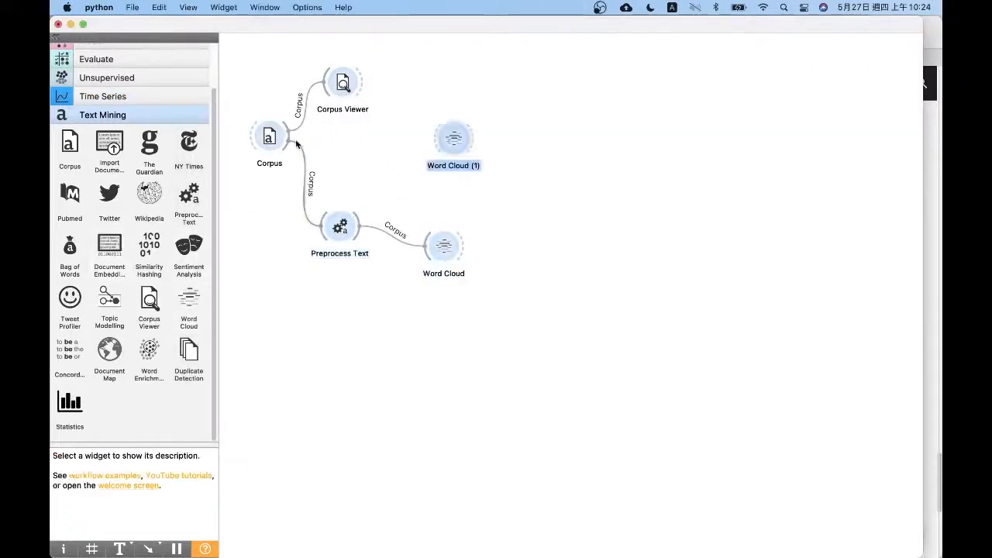
drag(288, 138, 412, 160)
double_click(412, 159)
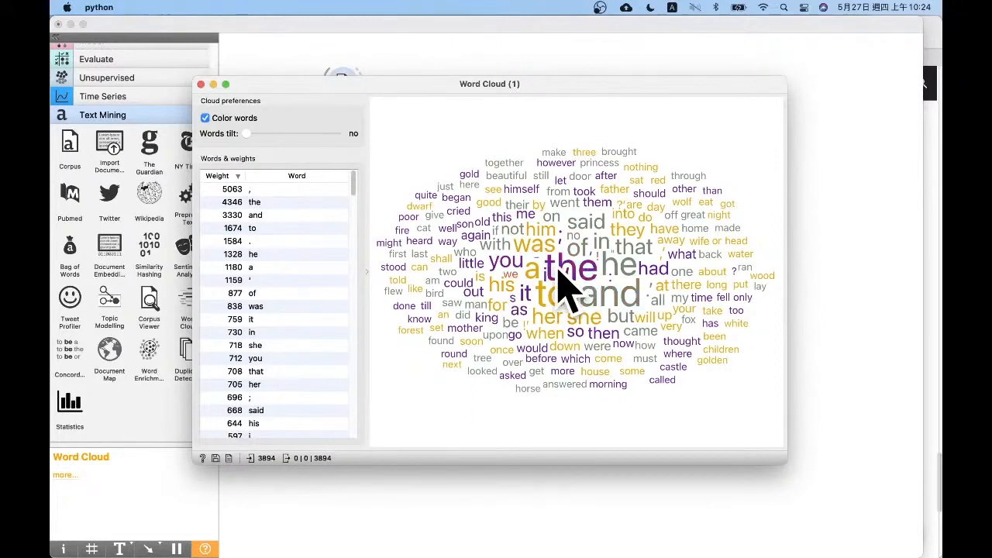
click(201, 85)
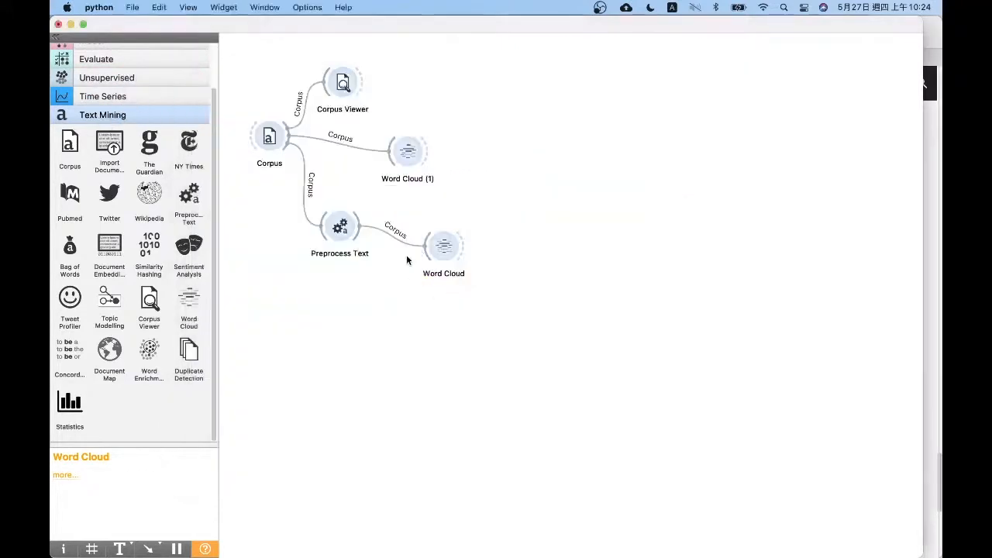
Try the Document frequency filter with the range 0.10 to 0.90 in Preprocess Text, switch it off again and close the widget
double_click(443, 246)
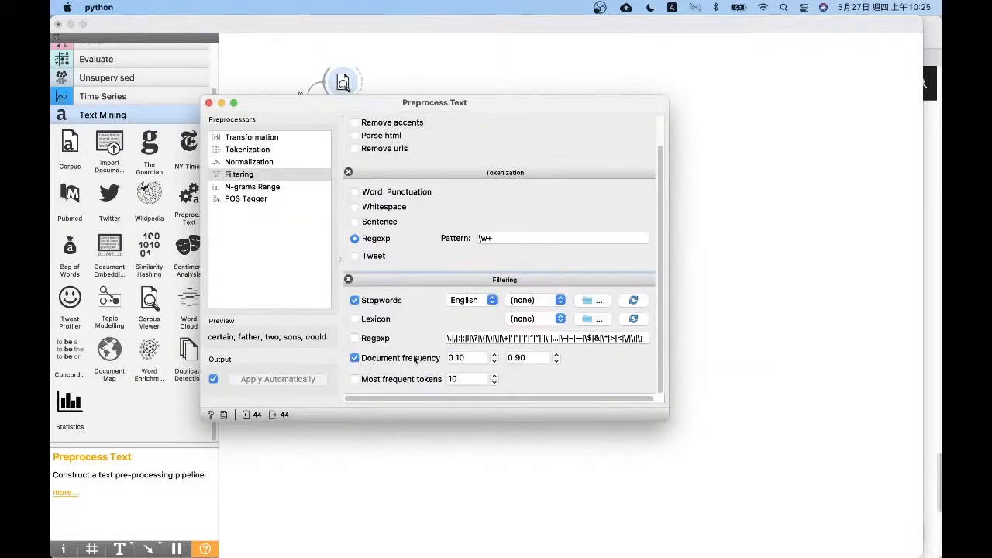
click(354, 358)
click(354, 358)
click(534, 361)
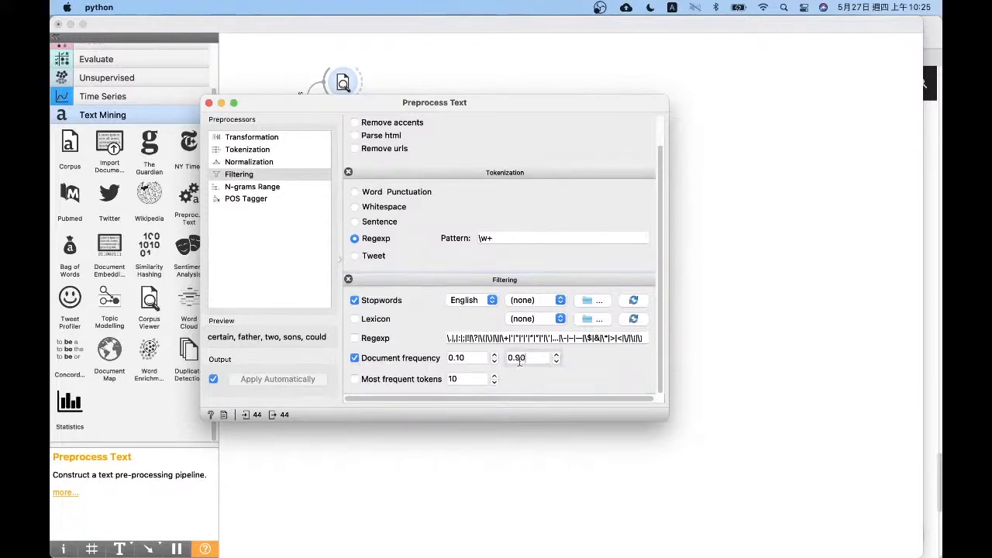
click(477, 357)
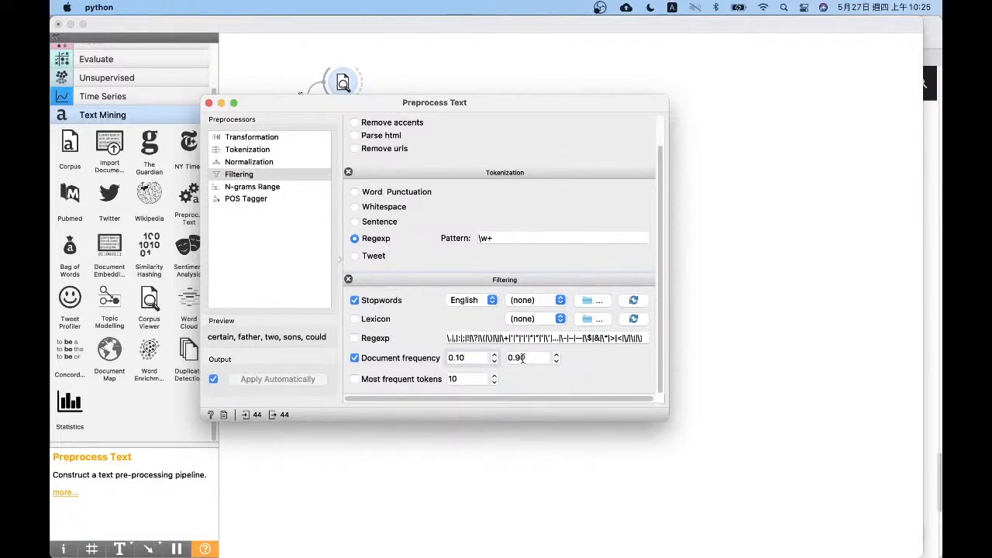
click(355, 358)
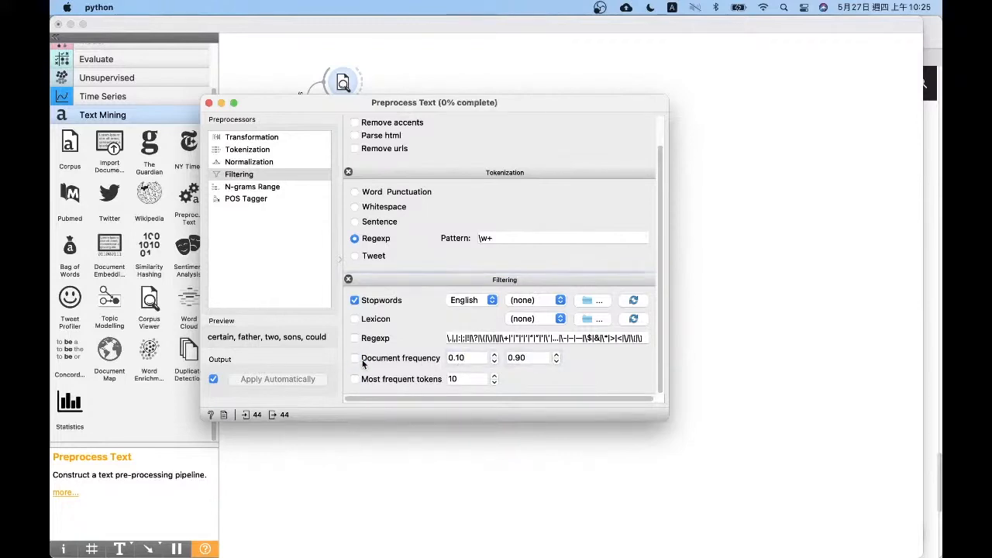
click(209, 103)
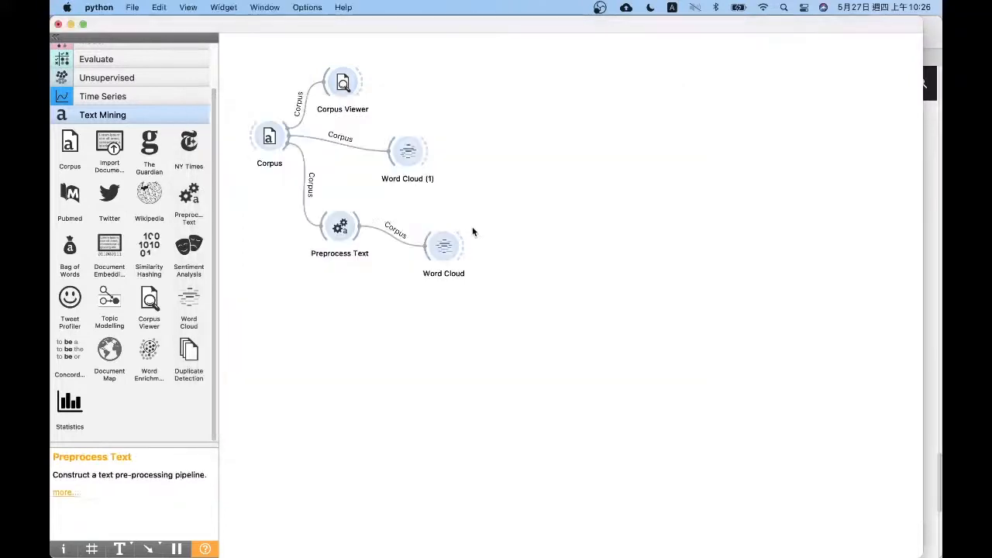
Compare the word cloud of the preprocessed text with the one made directly from the corpus, and close both
click(448, 245)
double_click(448, 243)
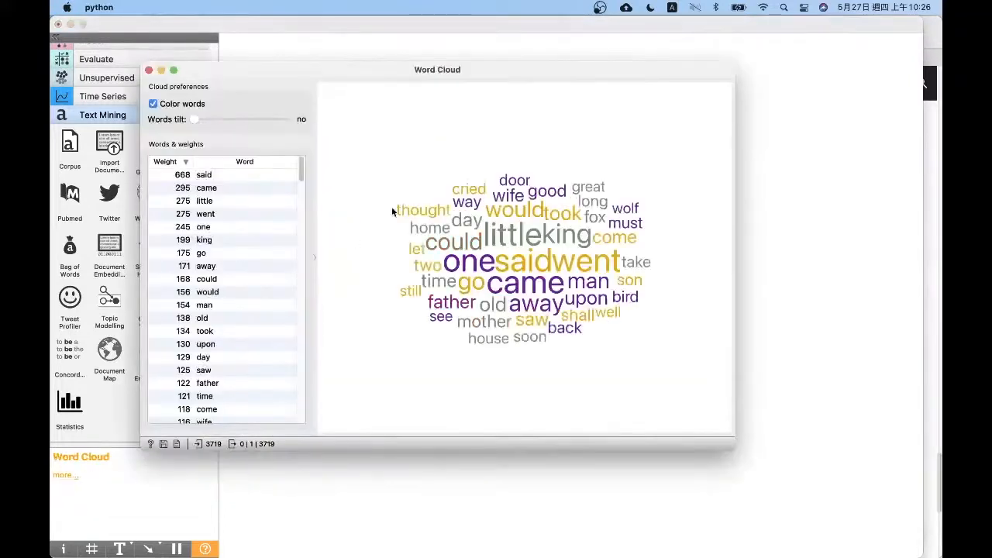
drag(301, 169, 298, 42)
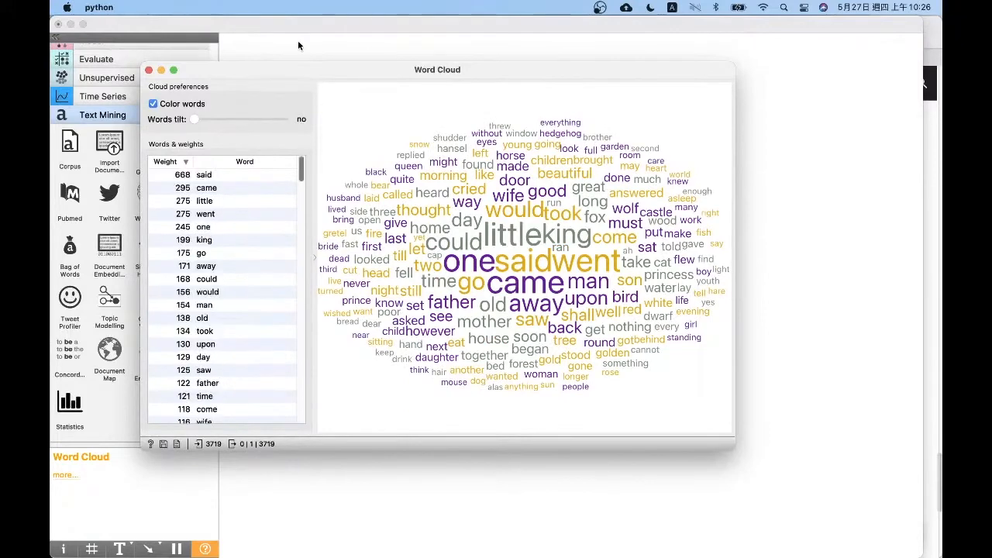
click(149, 70)
double_click(399, 145)
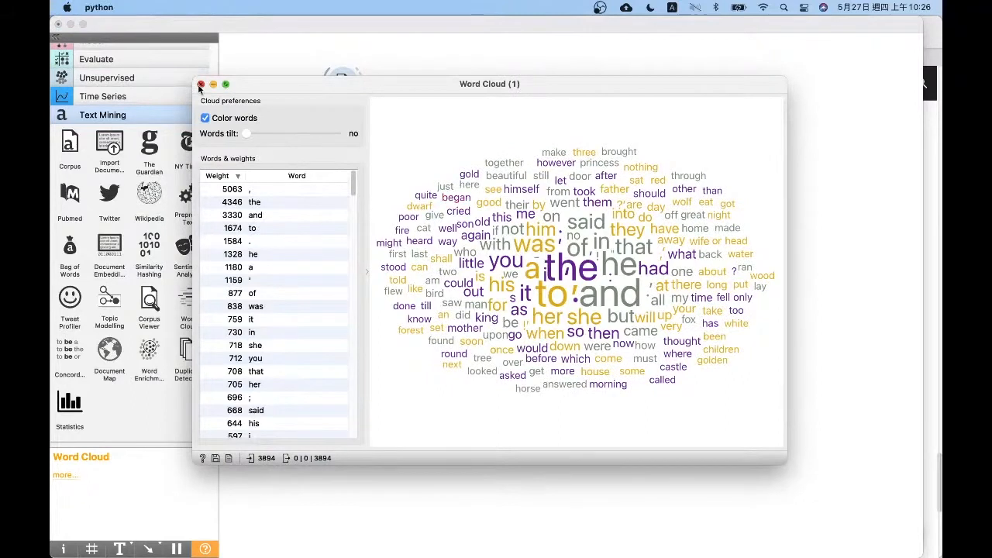
click(200, 83)
Delete the second Word Cloud linked directly to Corpus, and move Preprocess Text and the remaining Word Cloud up beside Corpus
drag(527, 210, 351, 118)
key(BackSpace)
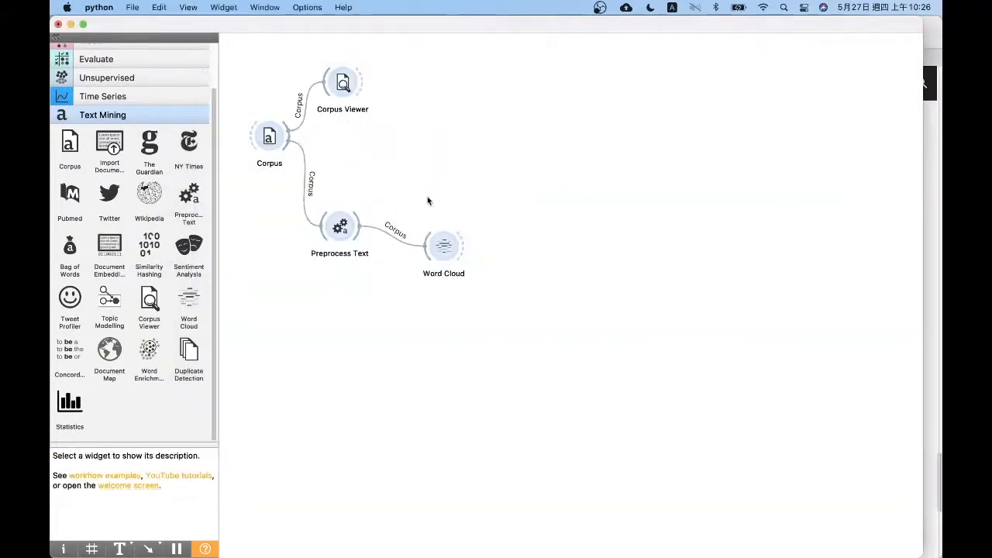
drag(488, 300, 298, 187)
drag(338, 223, 344, 145)
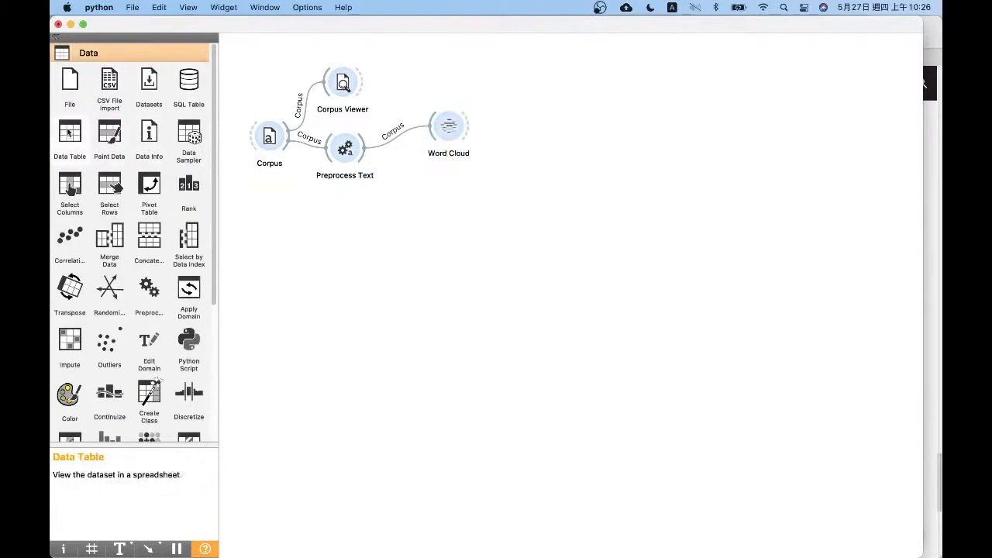
Add a Data Table widget fed by Preprocess Text and open it
drag(70, 133, 445, 180)
drag(362, 149, 438, 184)
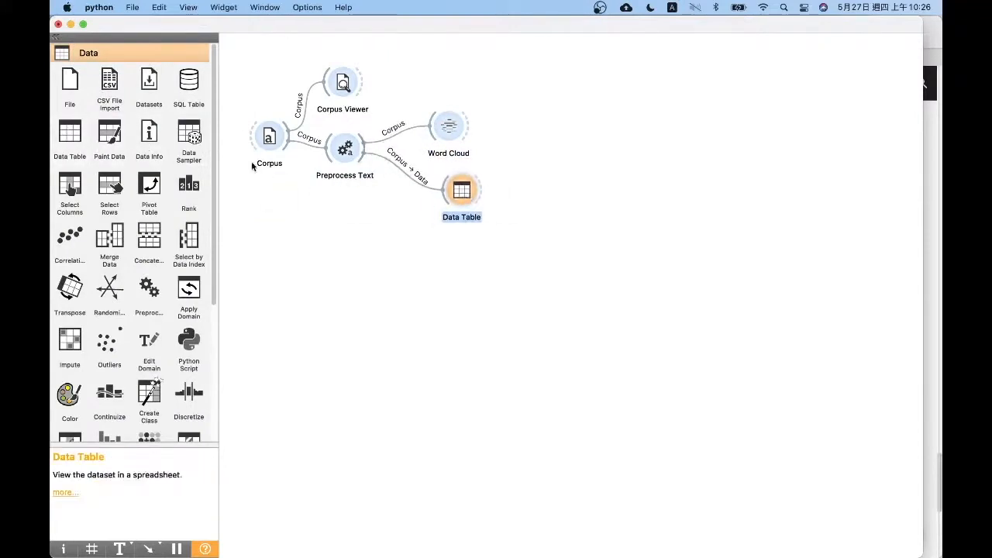
double_click(461, 192)
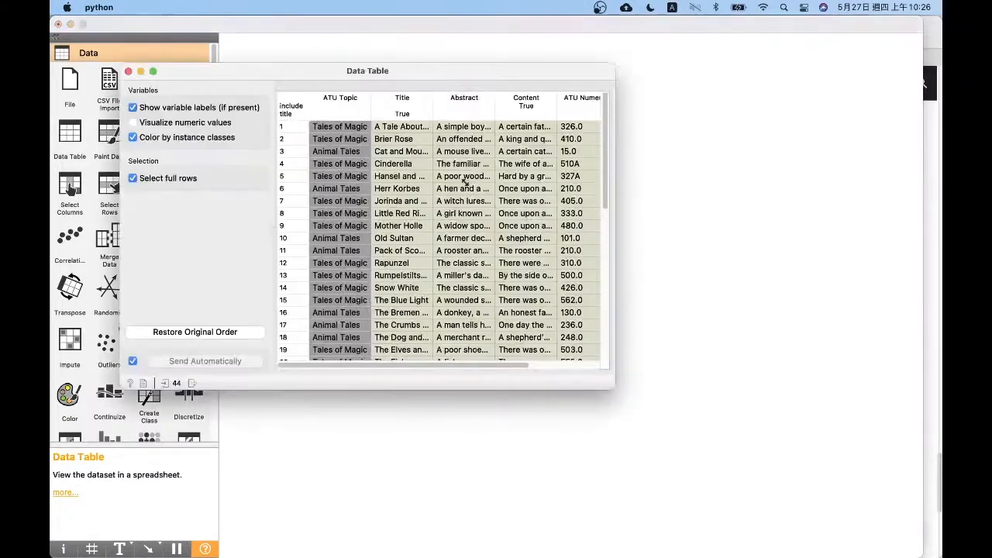
Examine the tale records in an enlarged Data Table, resizing the ATU Topic and Title columns to read them, and close it
drag(519, 74, 444, 33)
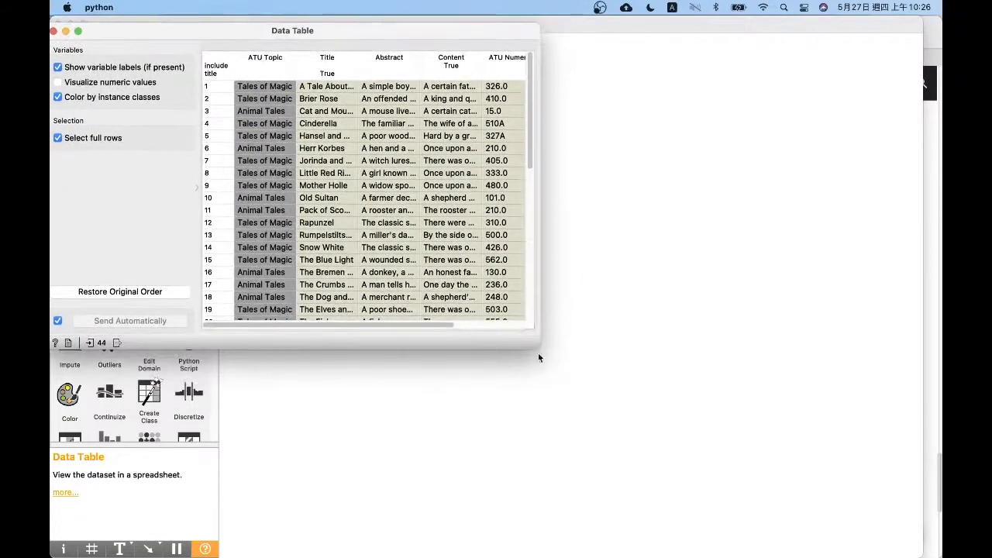
double_click(374, 31)
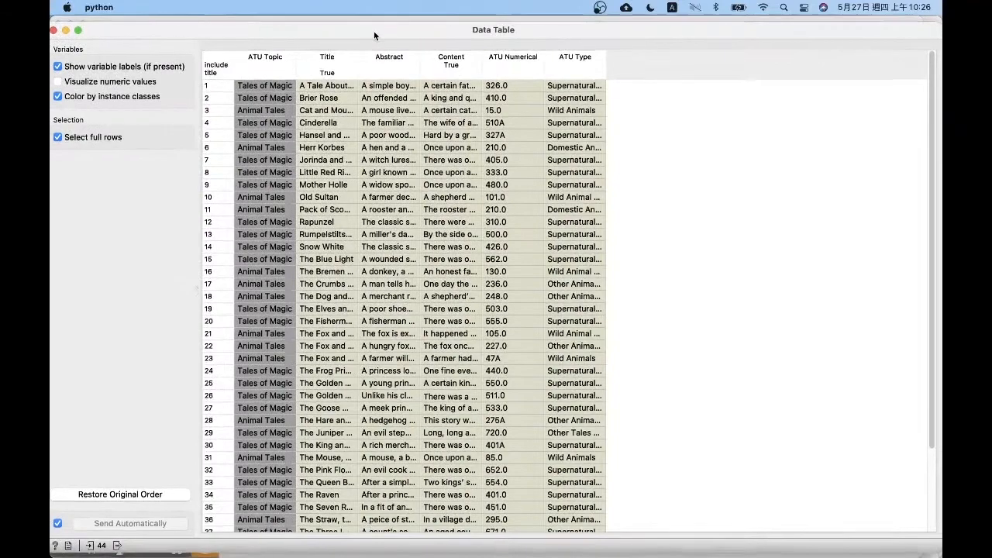
drag(373, 31, 402, 26)
scroll(244, 492, down, 2)
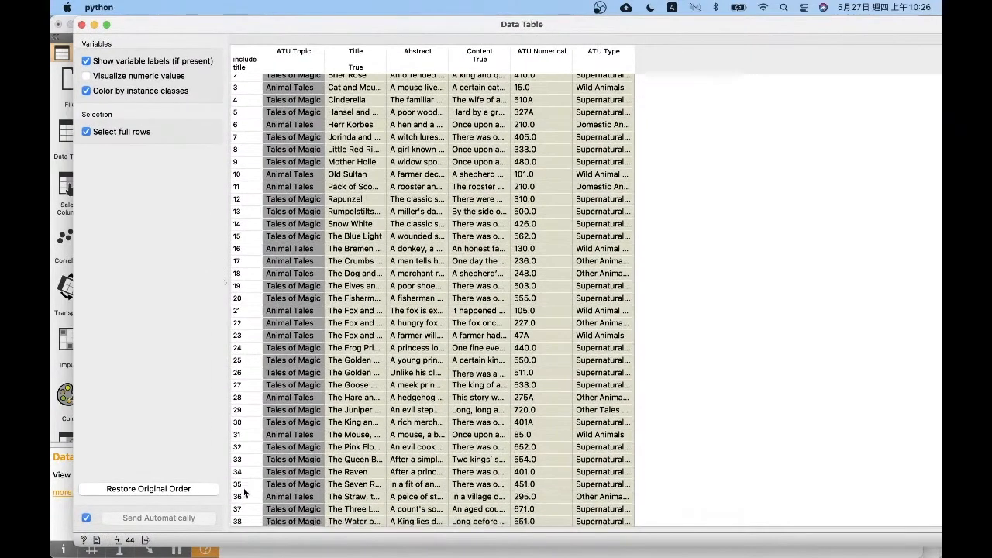
scroll(244, 492, down, 5)
scroll(293, 58, up, 3)
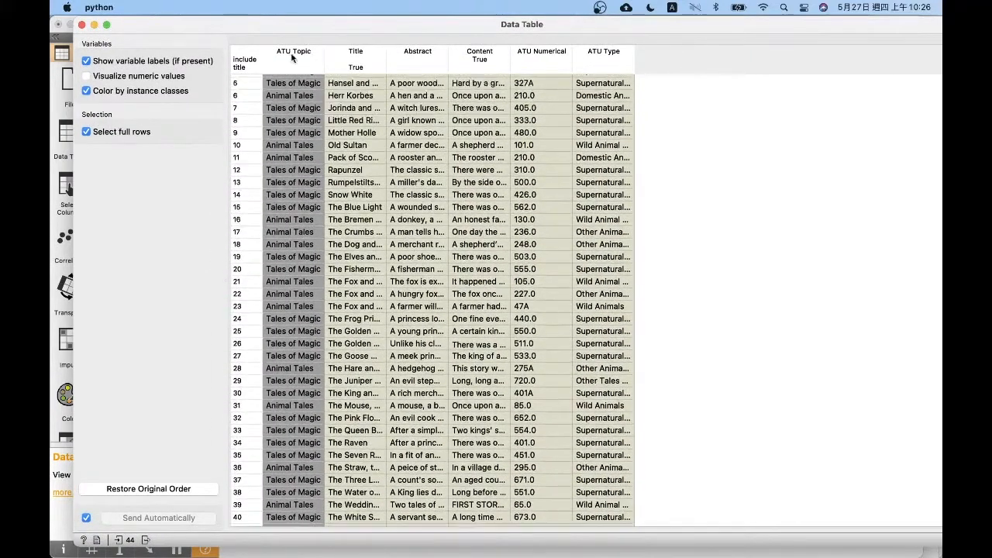
scroll(293, 58, up, 3)
drag(322, 62, 386, 62)
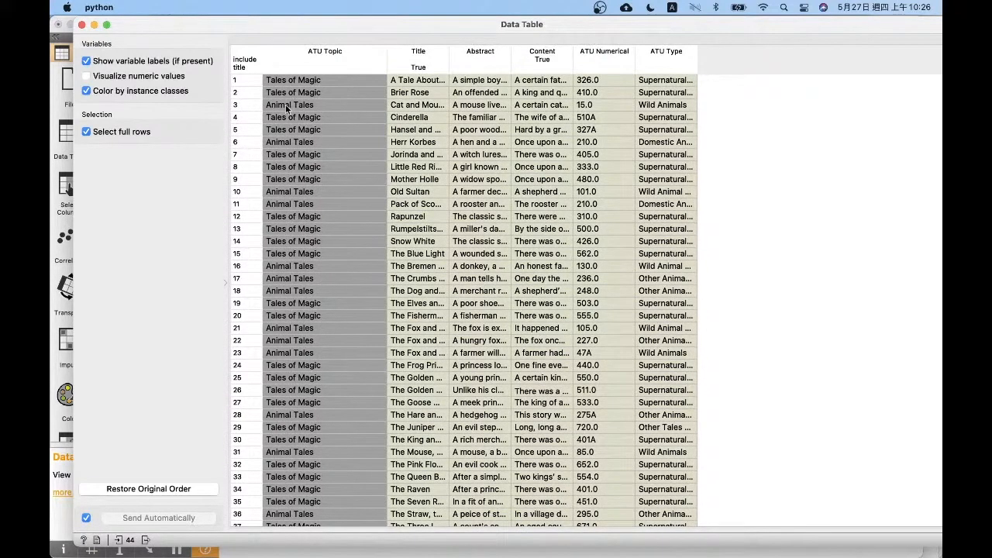
drag(384, 57, 330, 62)
drag(385, 46, 517, 53)
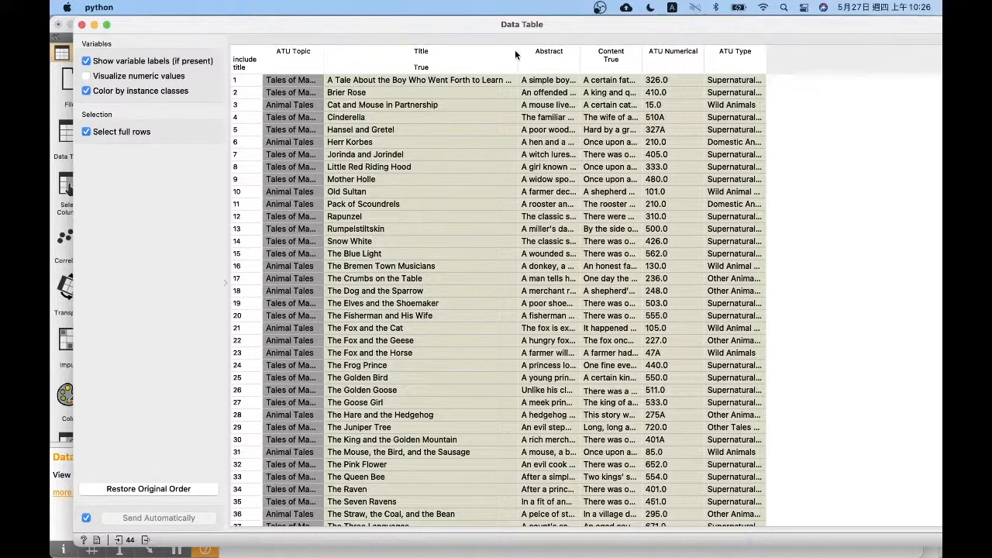
drag(515, 54, 432, 56)
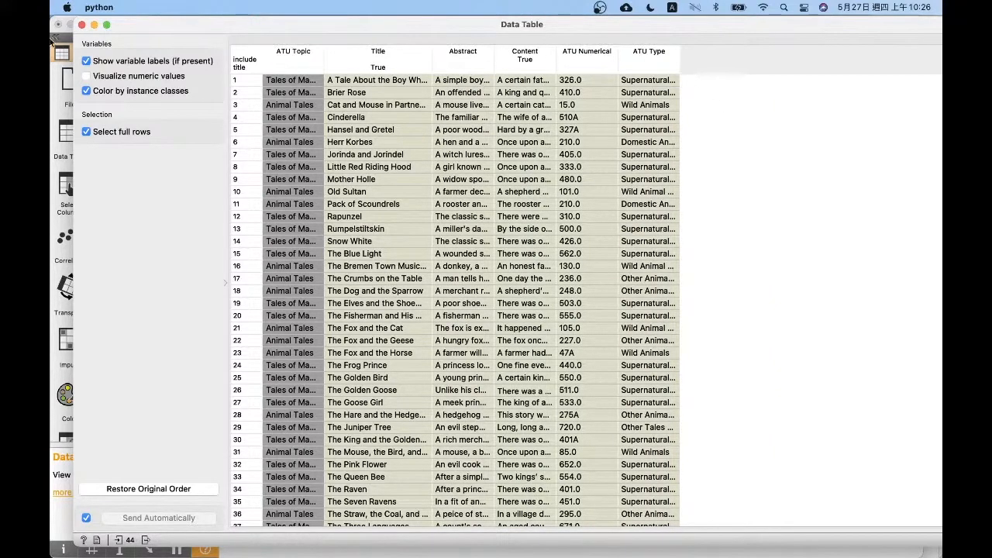
click(83, 25)
Remove the link from Preprocess Text to Data Table, and place the Data Table beside Word Cloud
click(465, 207)
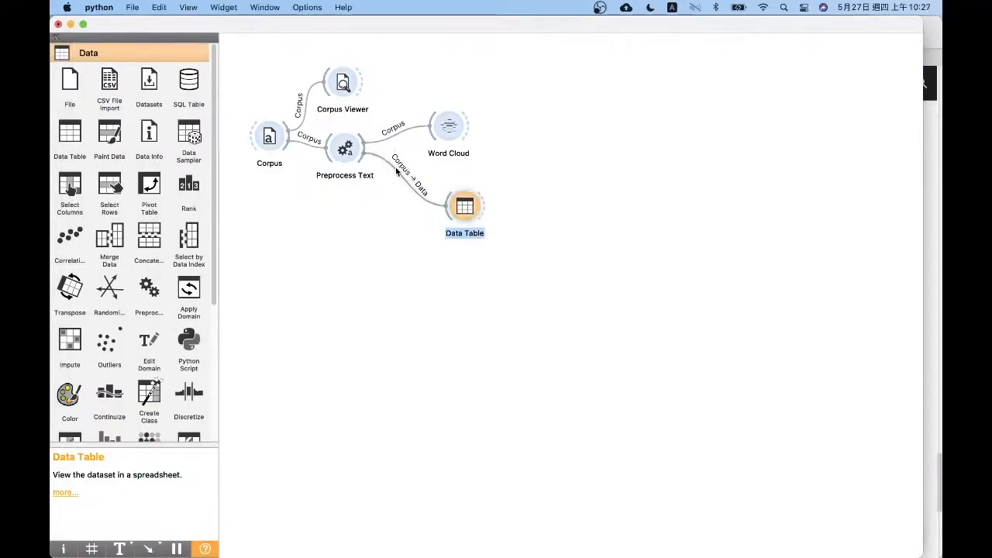
right_click(396, 172)
click(429, 210)
double_click(422, 193)
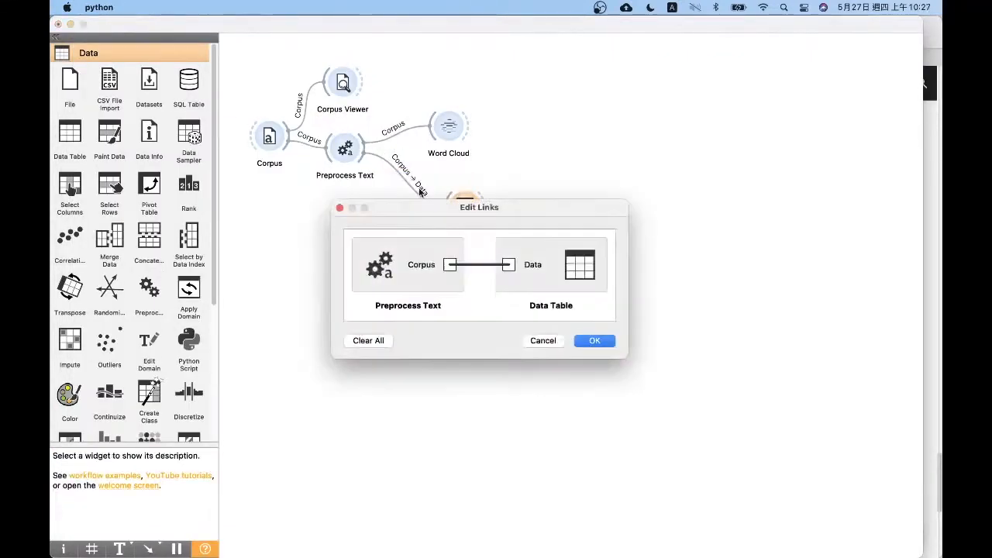
click(339, 208)
right_click(409, 184)
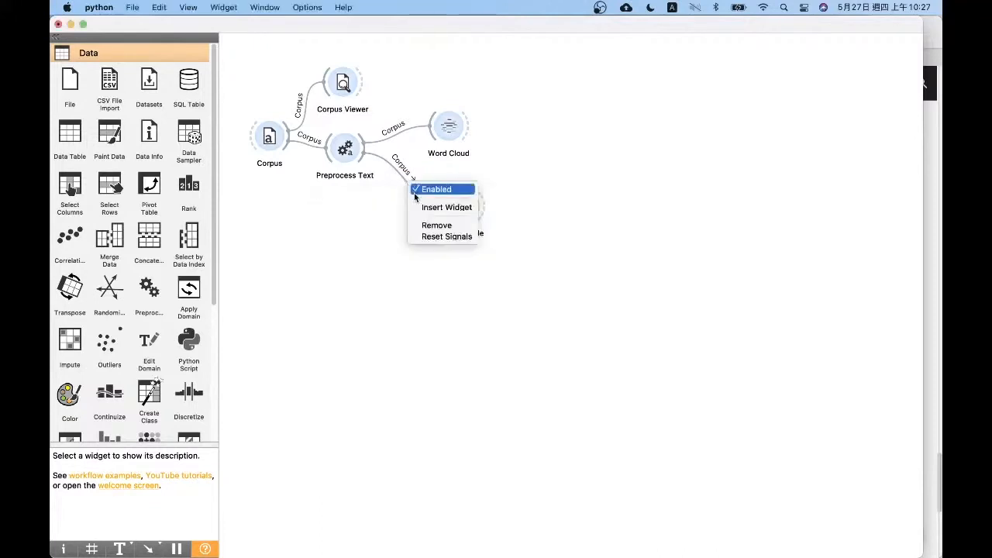
click(446, 207)
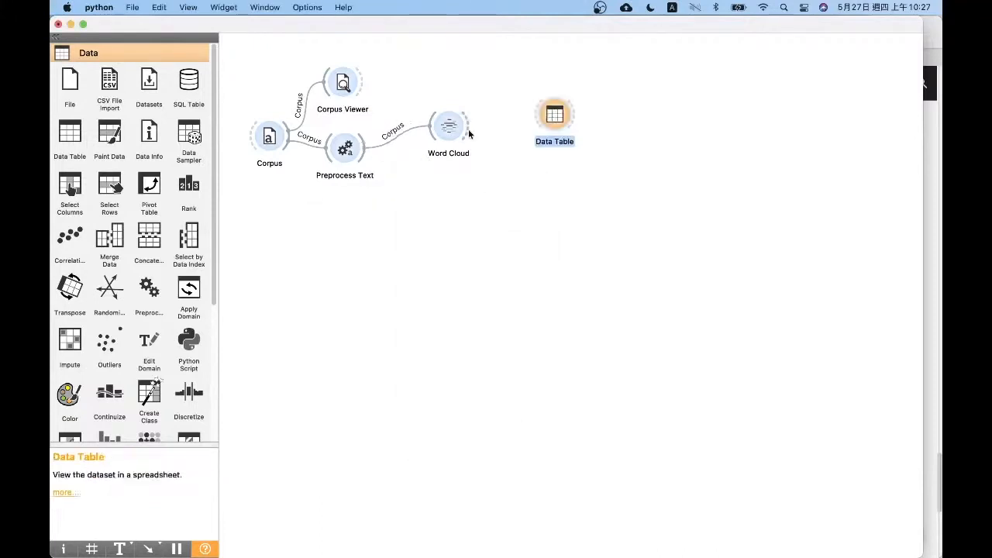
Connect the word counts output of Word Cloud to Data Table and open the table of words and counts
drag(468, 129, 550, 118)
drag(450, 288, 512, 264)
double_click(634, 346)
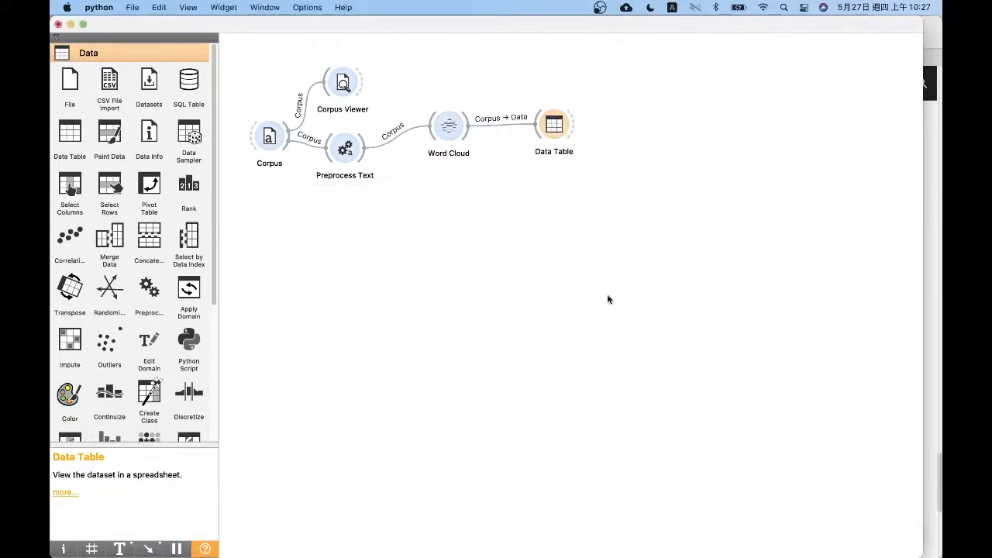
click(625, 214)
double_click(570, 136)
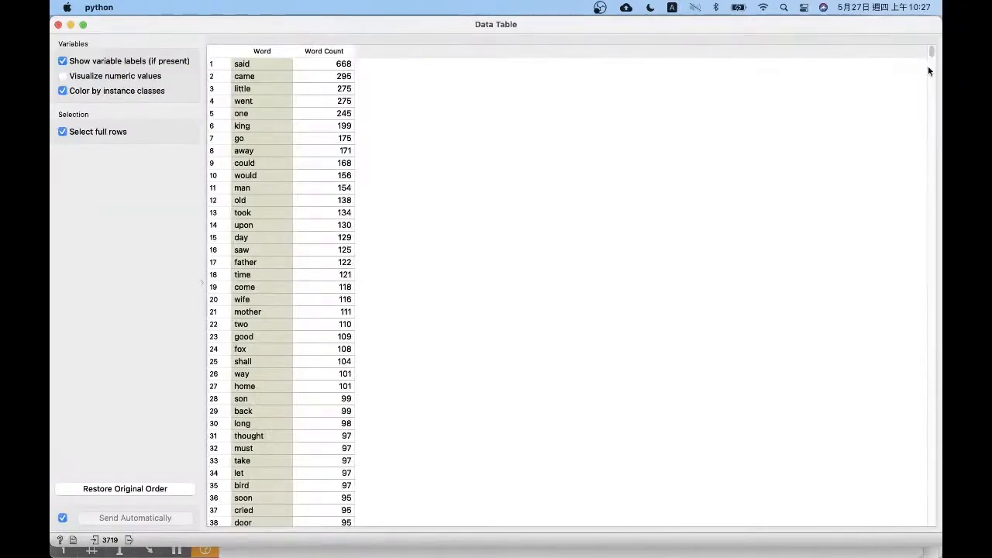
Look through the word counts, close the table, and delete the Data Table widget fed by Word Cloud
drag(930, 50, 60, 40)
click(58, 25)
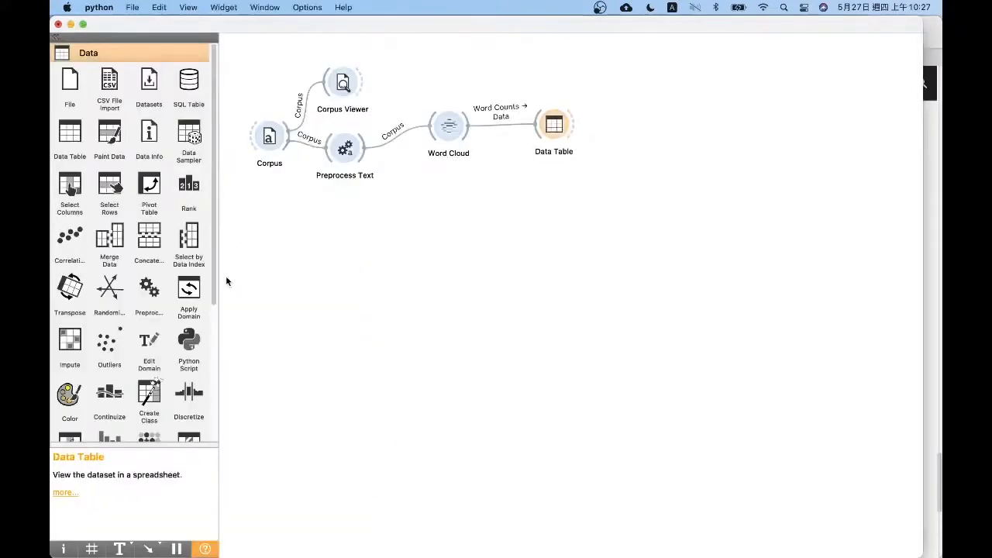
scroll(213, 328, down, 5)
click(155, 438)
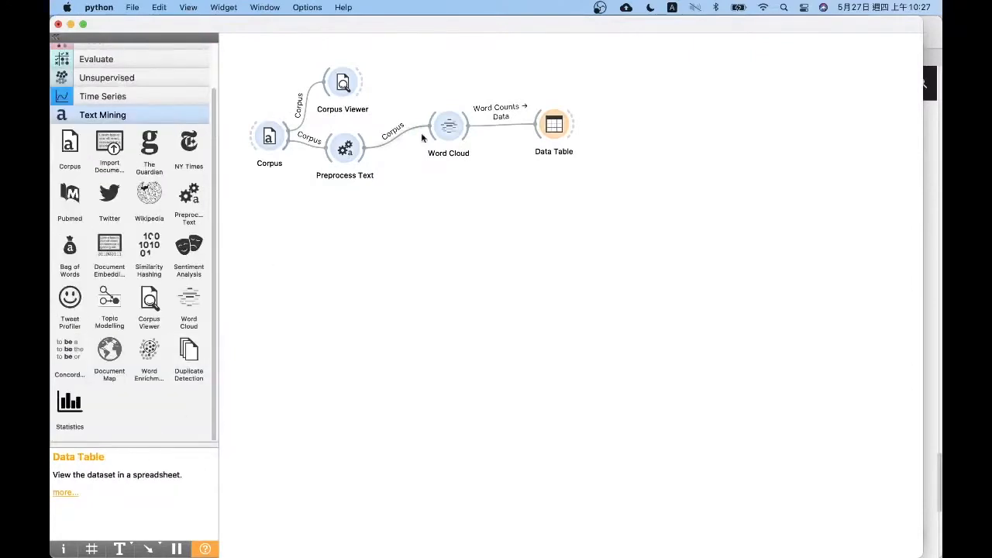
double_click(562, 134)
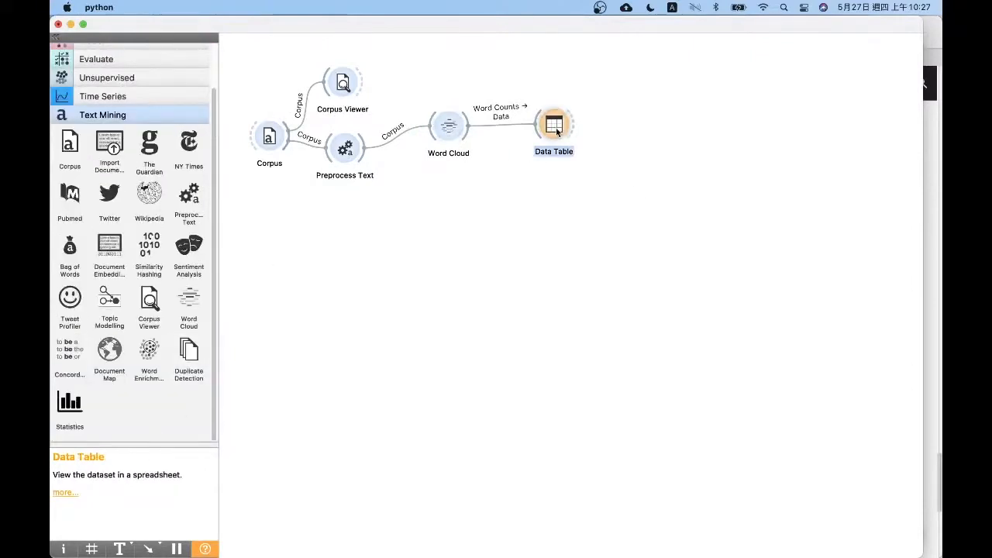
click(58, 25)
drag(680, 193, 483, 75)
key(Delete)
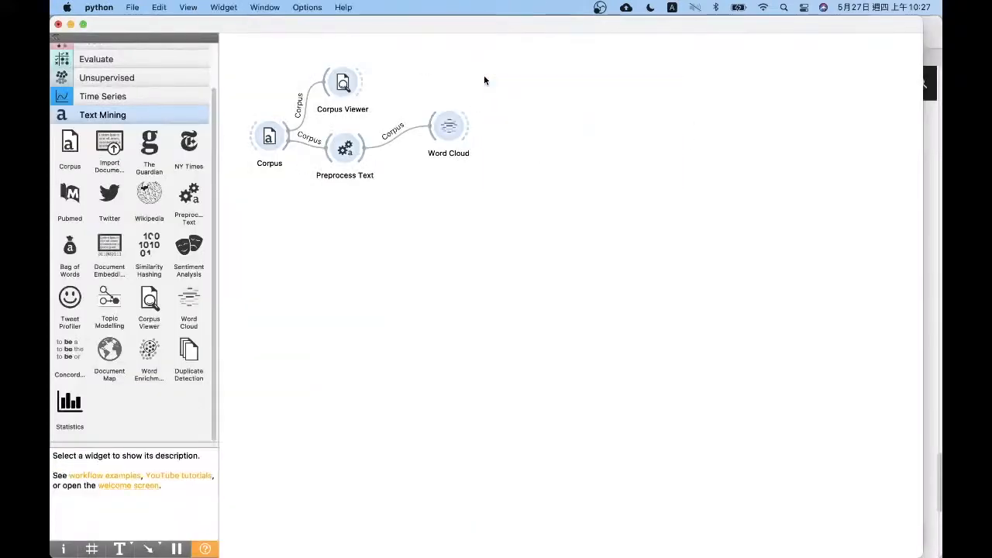
Add a Bag of Words widget below Word Cloud, and view the word cloud once more before closing it
drag(451, 128, 447, 140)
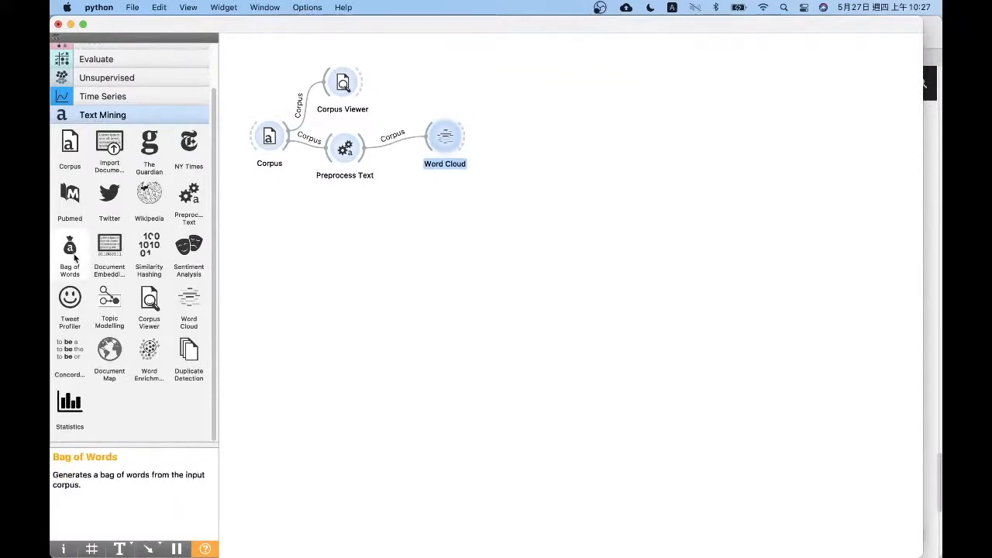
drag(70, 246, 442, 193)
double_click(439, 133)
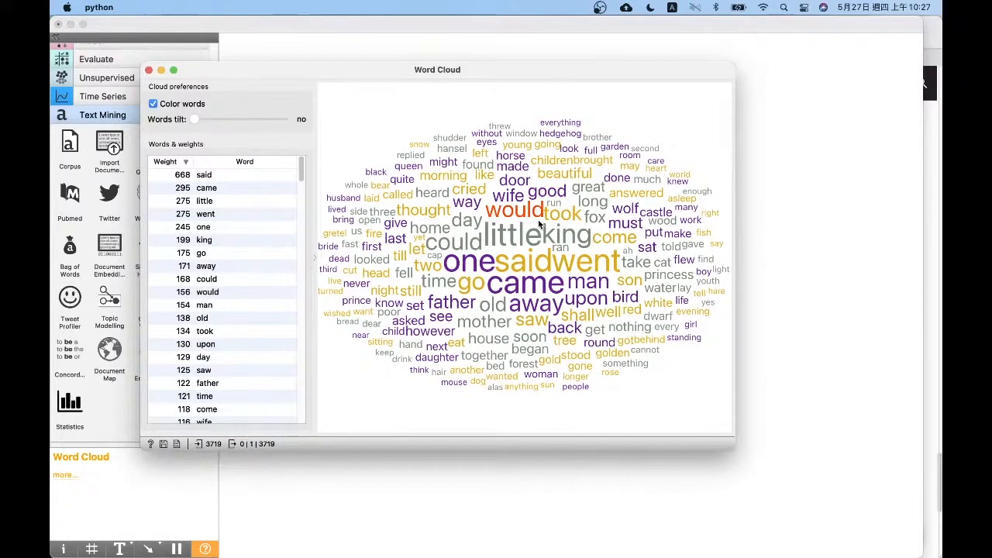
click(149, 71)
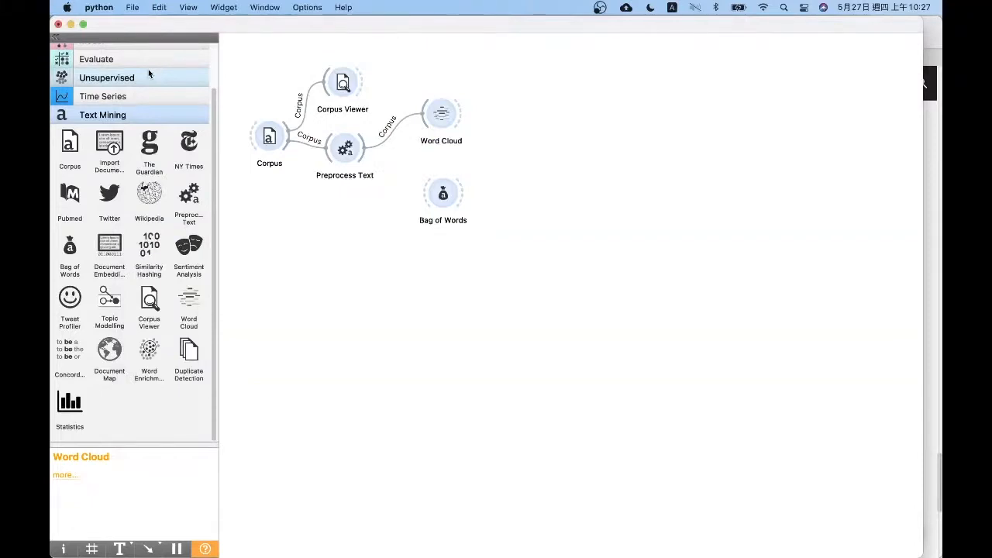
Connect the Preprocess Text corpus output to Bag of Words and align the widget under Word Cloud
drag(512, 251, 450, 193)
click(521, 191)
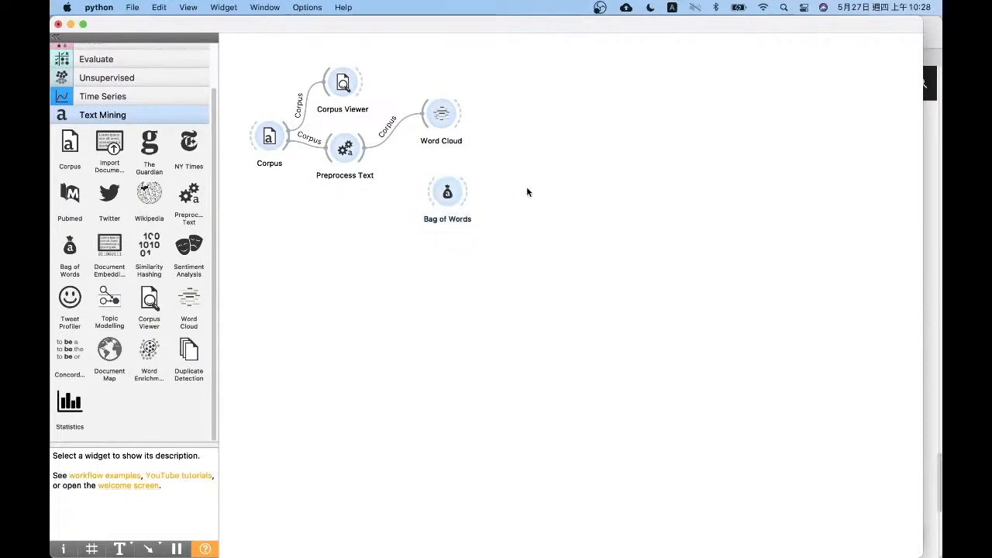
drag(363, 158, 446, 195)
click(446, 196)
click(481, 188)
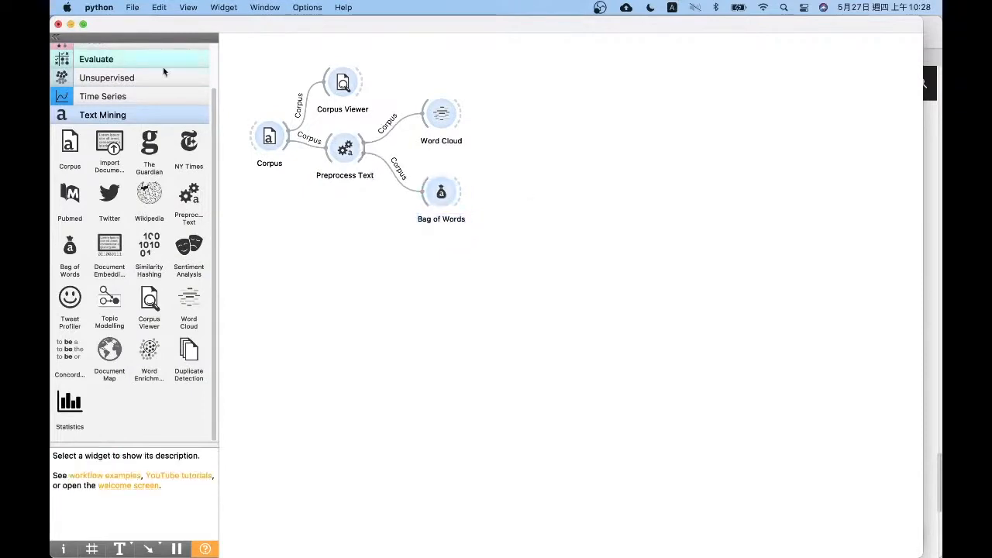
Add a Data Table beside Bag of Words, connect Bag of Words to it, and open the table
scroll(155, 66, up, 3)
click(134, 54)
drag(70, 133, 535, 190)
drag(463, 194, 531, 193)
drag(529, 198, 537, 195)
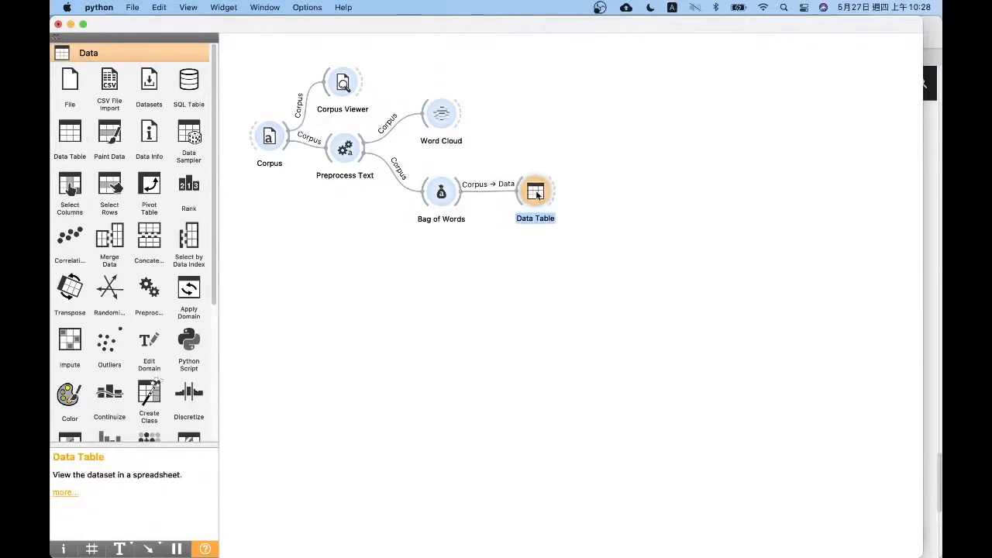
double_click(536, 194)
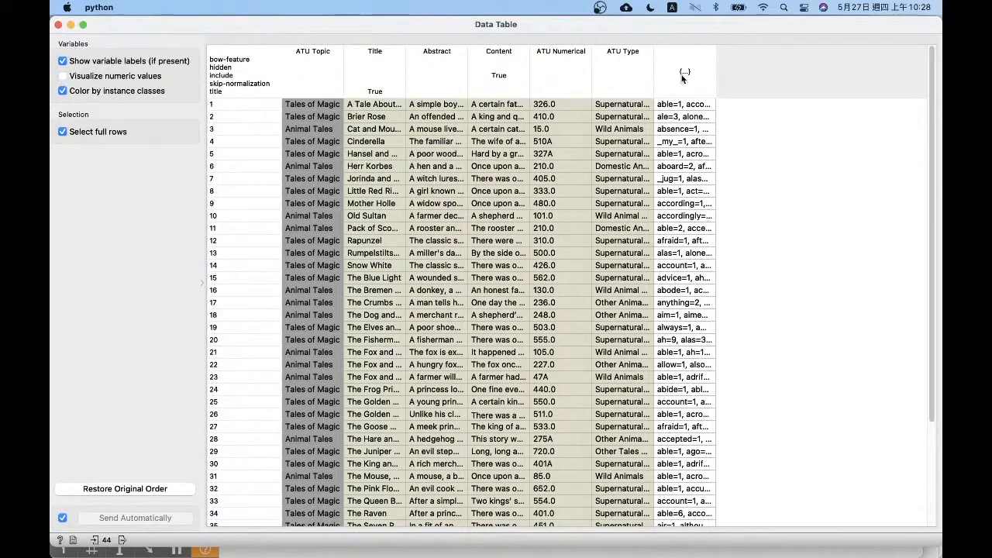
Sort the tales by Title, widen the bag-of-words column to examine each tale's word counts, and select the first record
drag(328, 69, 380, 60)
click(391, 60)
mouse_move(591, 56)
mouse_down()
mouse_move(560, 56)
mouse_move(575, 55)
mouse_up()
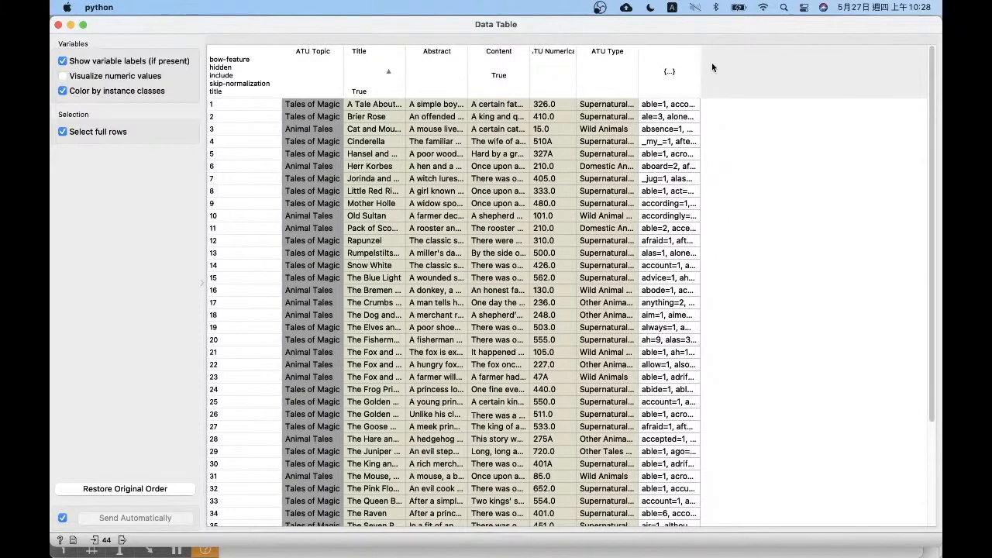
drag(699, 63, 916, 70)
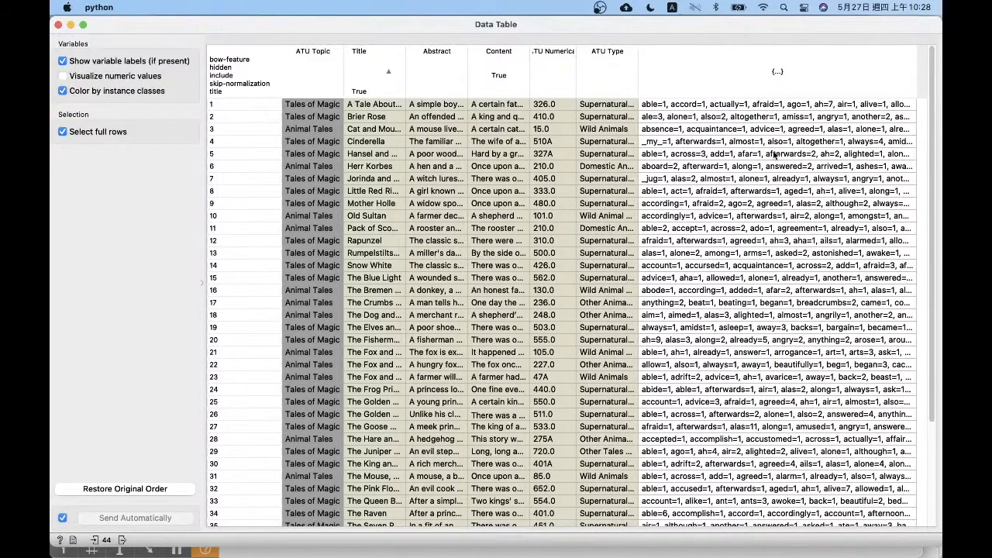
click(696, 106)
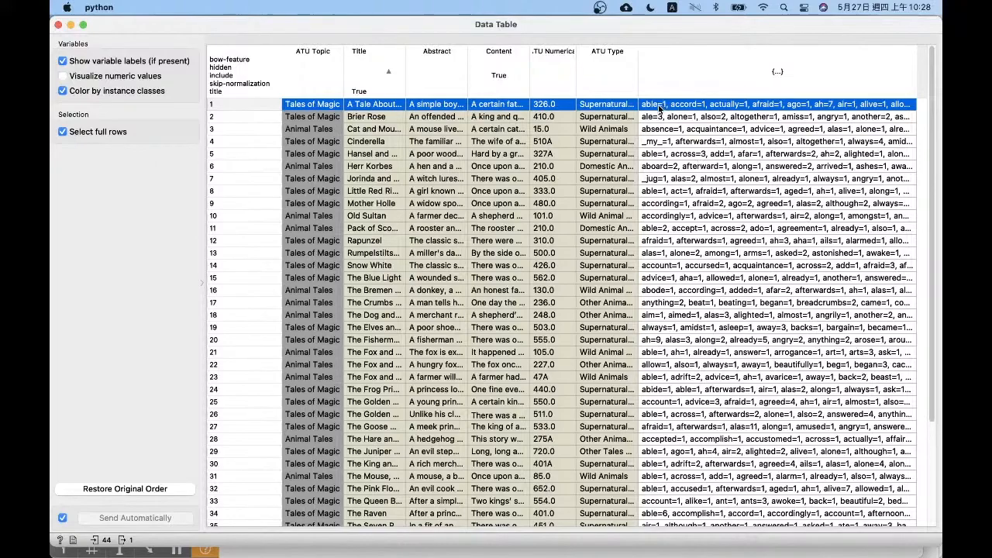
Return to the workflow, add a second Data Table near Word Cloud, and feed it from Word Cloud's word counts output
key(ctrl+Up)
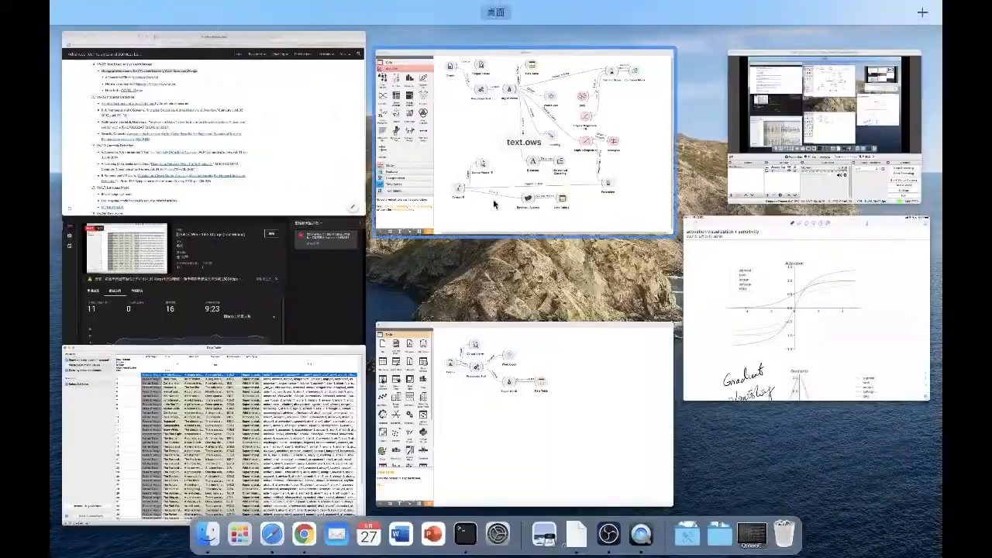
click(443, 161)
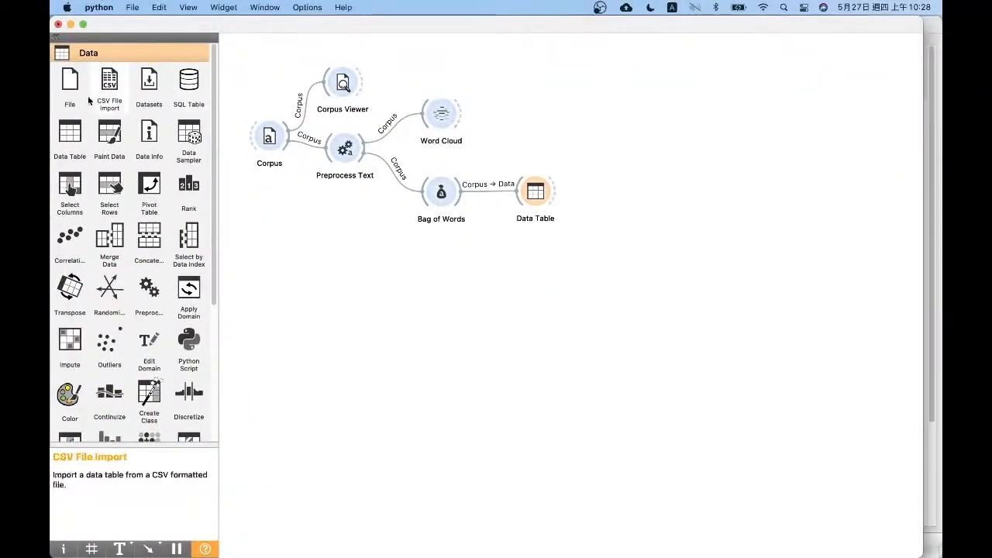
drag(70, 134, 513, 79)
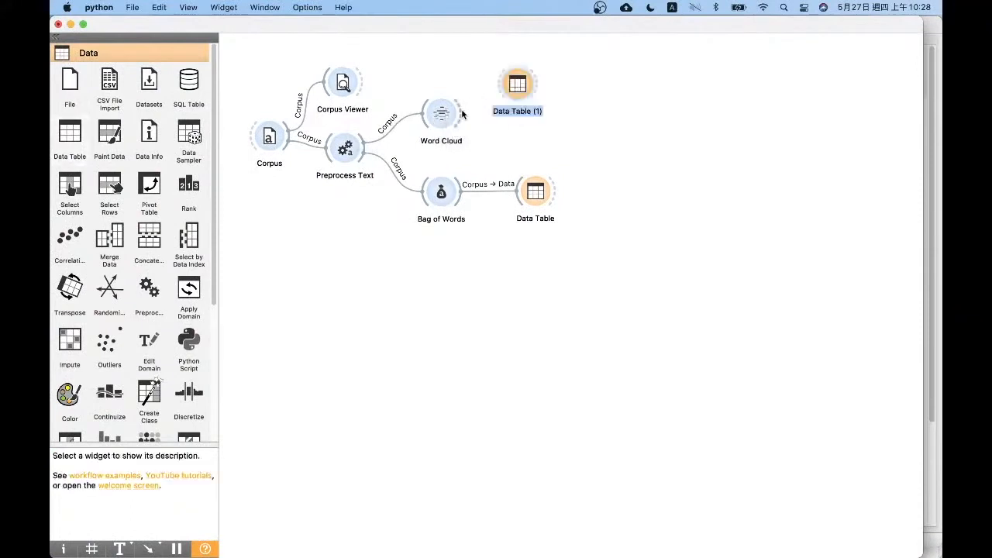
drag(463, 113, 513, 86)
drag(450, 285, 508, 265)
click(627, 349)
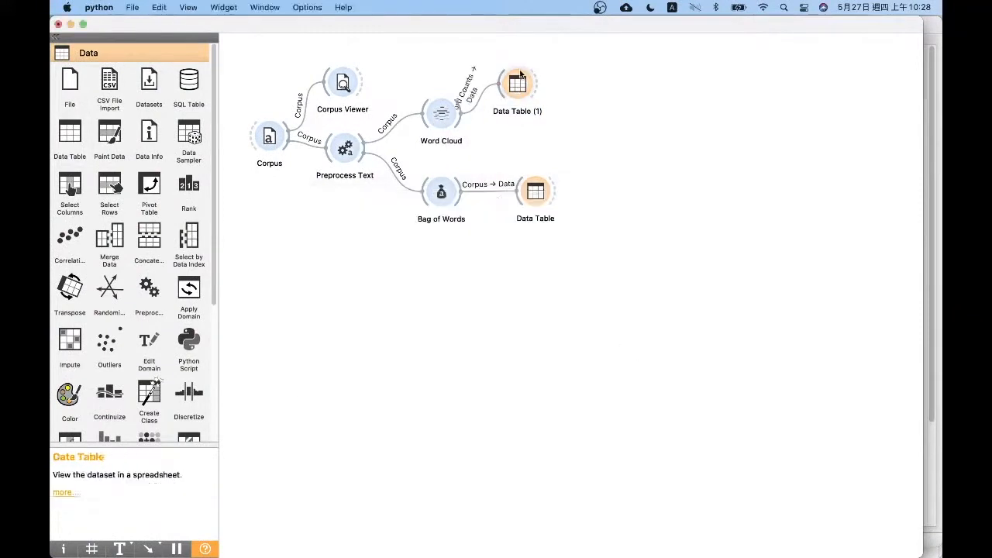
Examine the word counts in Data Table (1) from the most frequent to the rarest words, and close the table
click(518, 86)
double_click(517, 86)
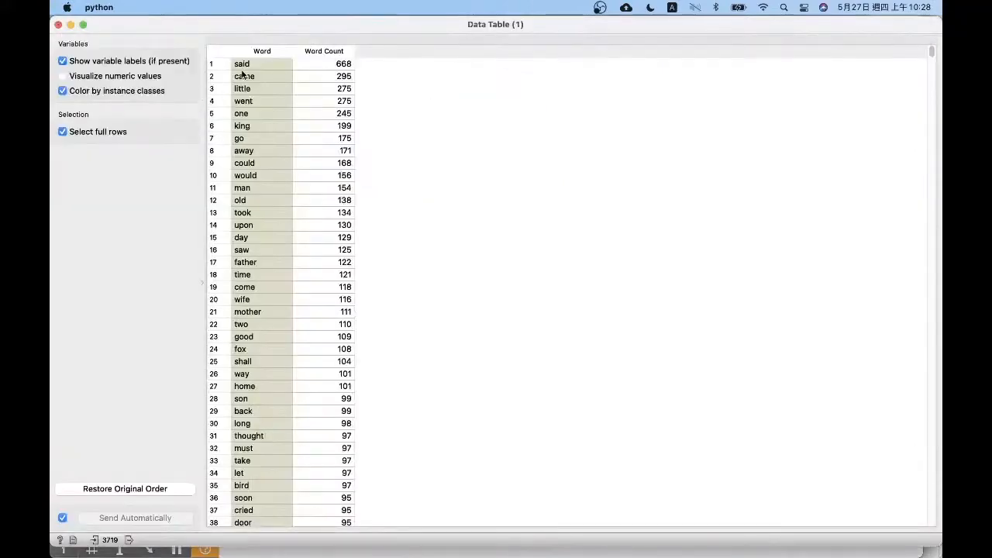
key(ctrl+Up)
click(221, 155)
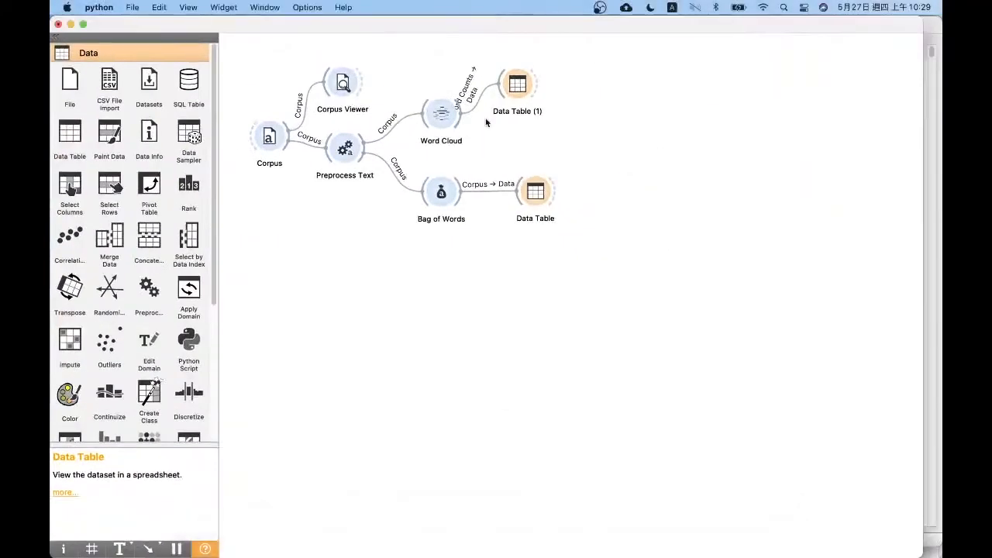
double_click(516, 89)
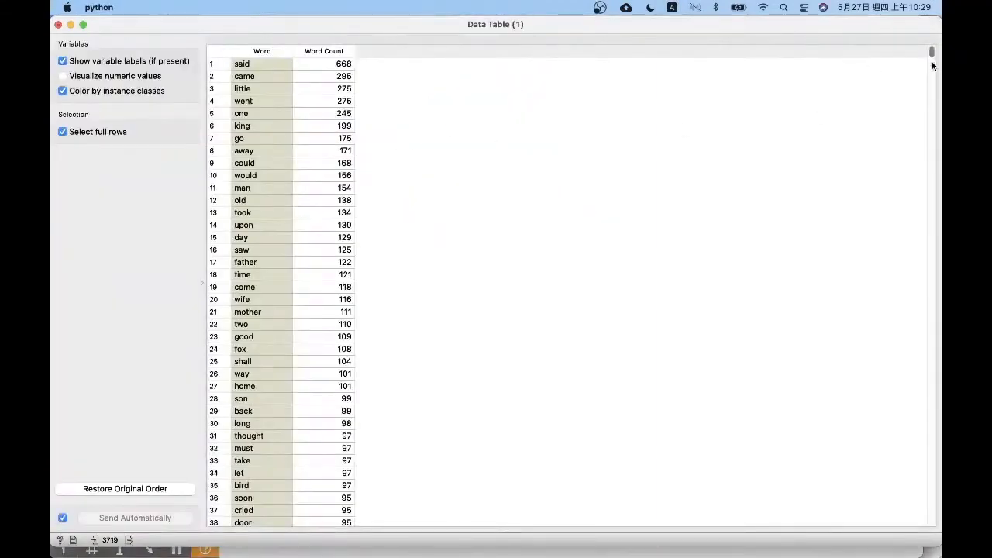
drag(931, 61, 931, 529)
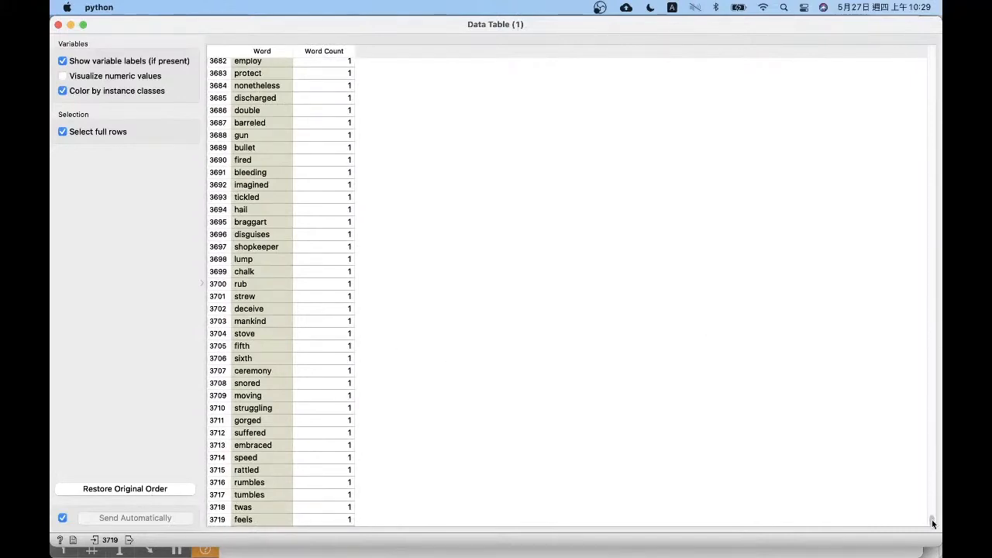
drag(932, 524, 883, 5)
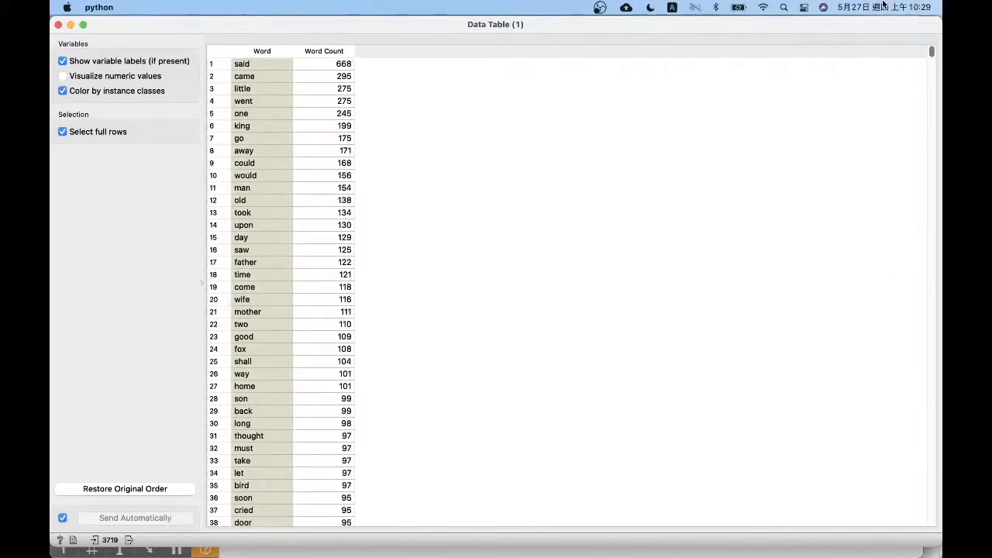
drag(883, 4, 877, 508)
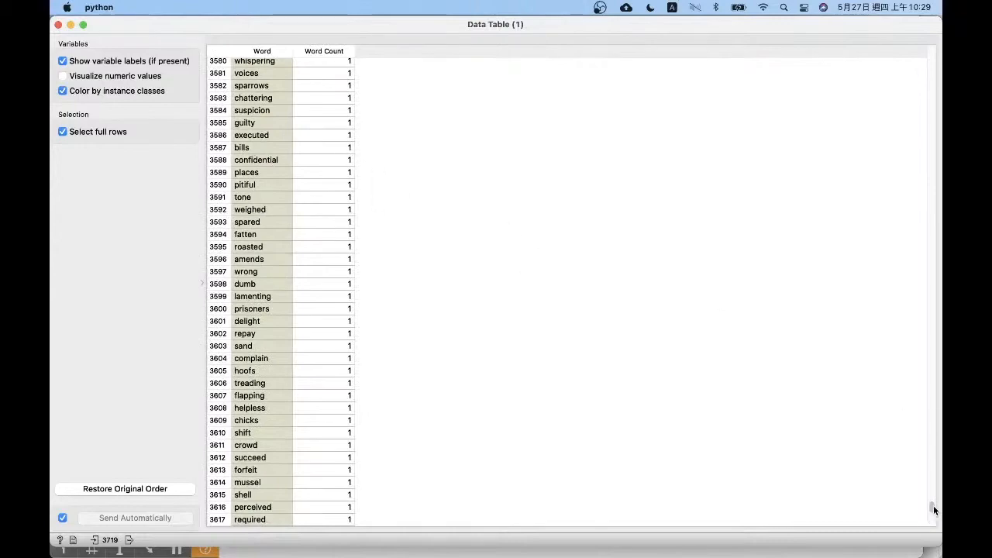
drag(932, 505, 933, 524)
click(58, 24)
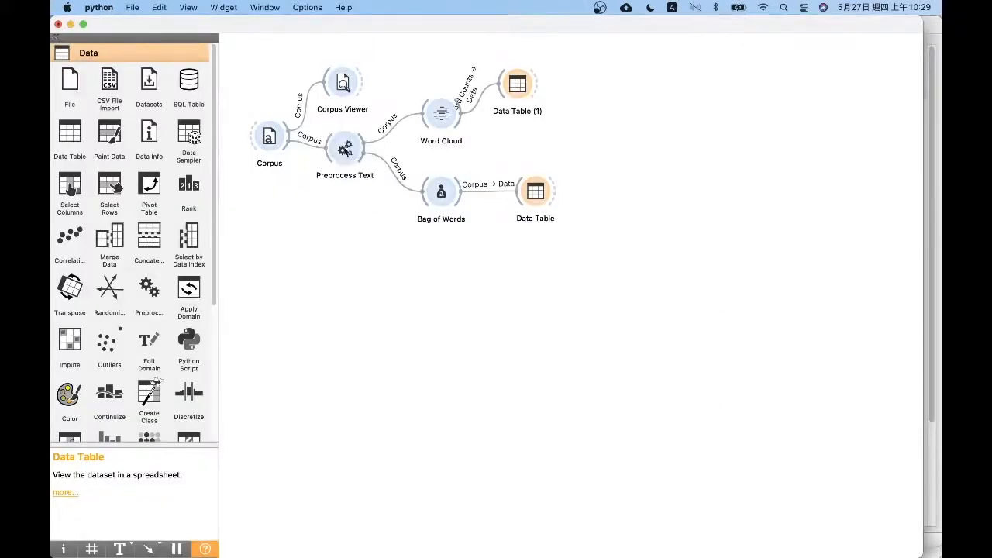
Enable document frequency filtering from 0.10 to 0.90 in Preprocess Text and close its settings
double_click(353, 162)
click(354, 358)
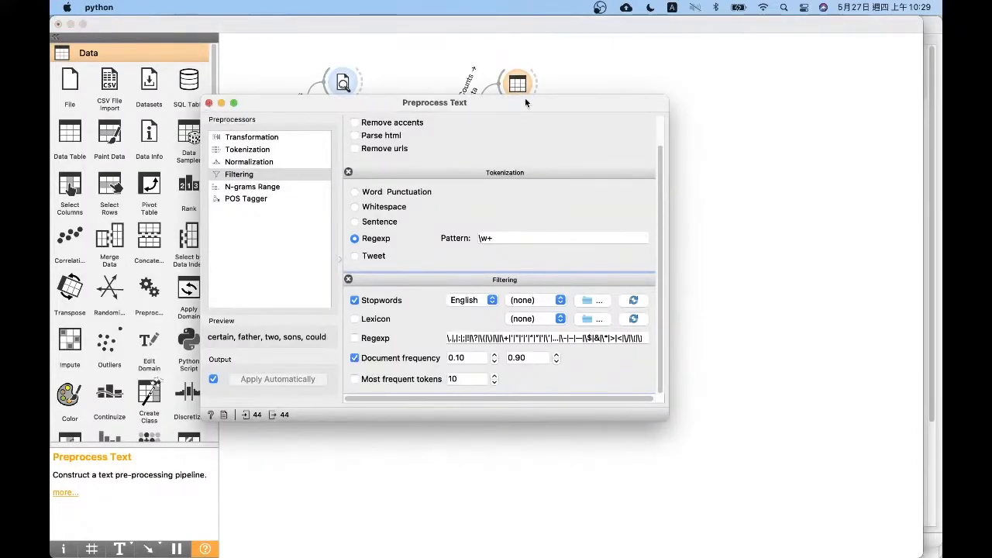
click(208, 102)
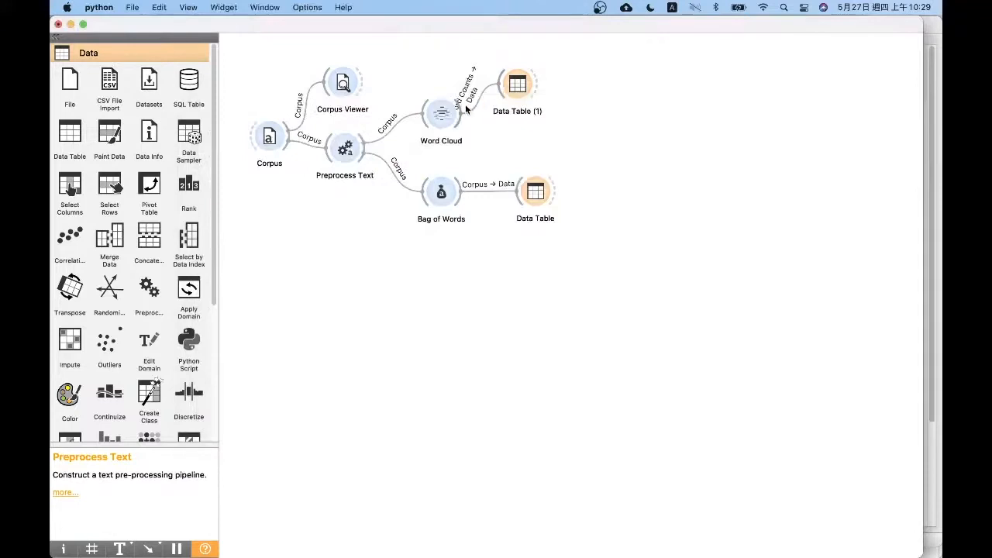
Open Data Table (1) and examine the filtered word counts down to the end of the list
drag(534, 84, 568, 88)
key(Escape)
double_click(540, 83)
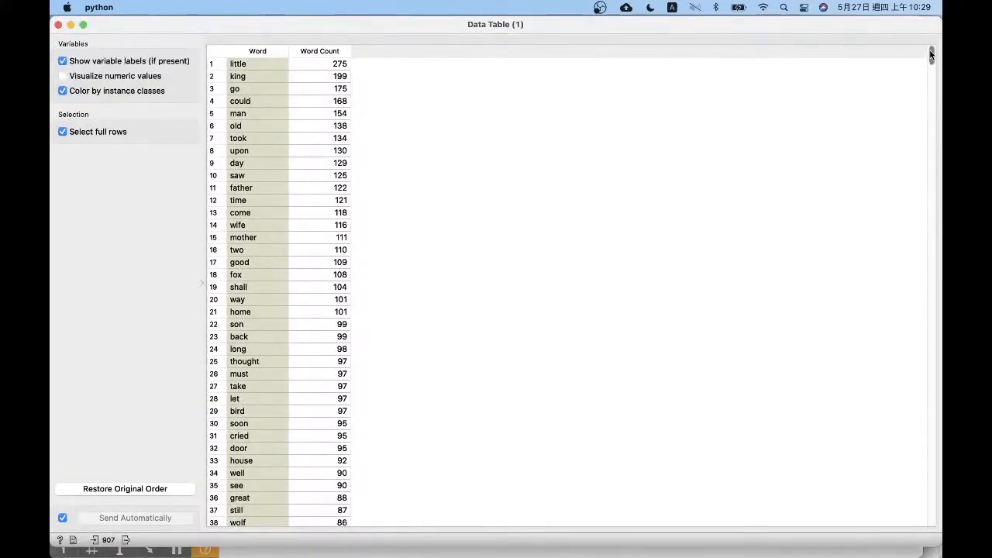
drag(930, 50, 936, 539)
scroll(480, 188, up, 20)
scroll(914, 344, down, 20)
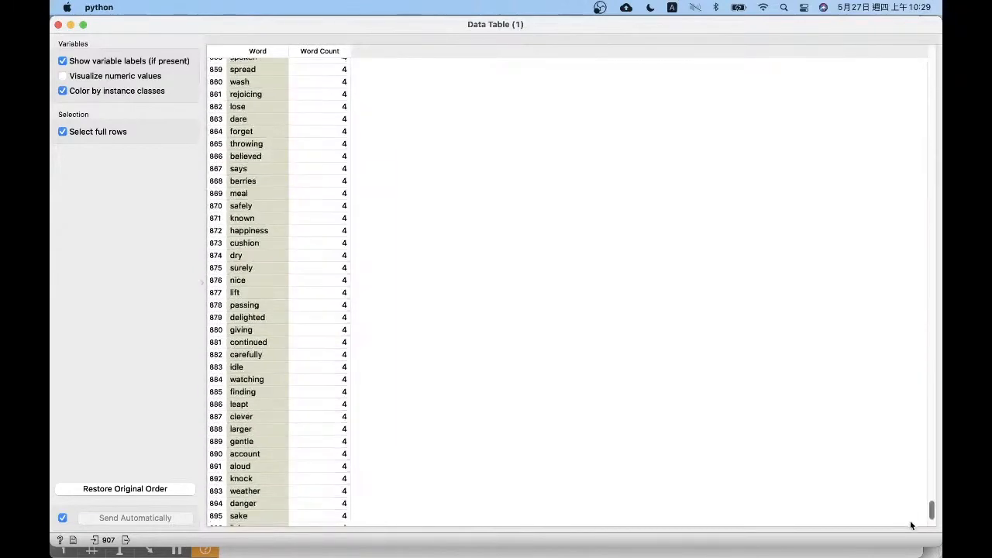
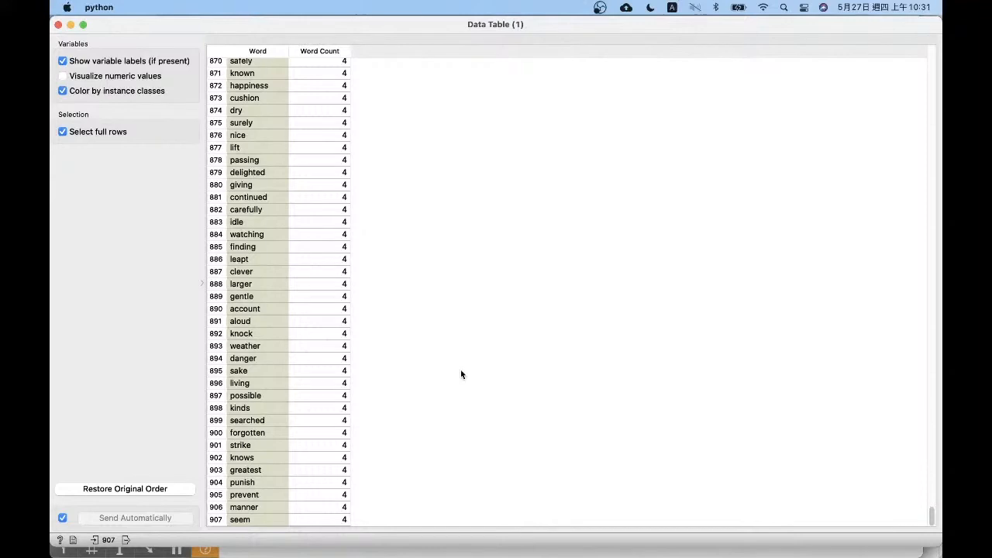
Close Data Table (1) and review the document frequency filter in Preprocess Text, closing its settings
click(58, 24)
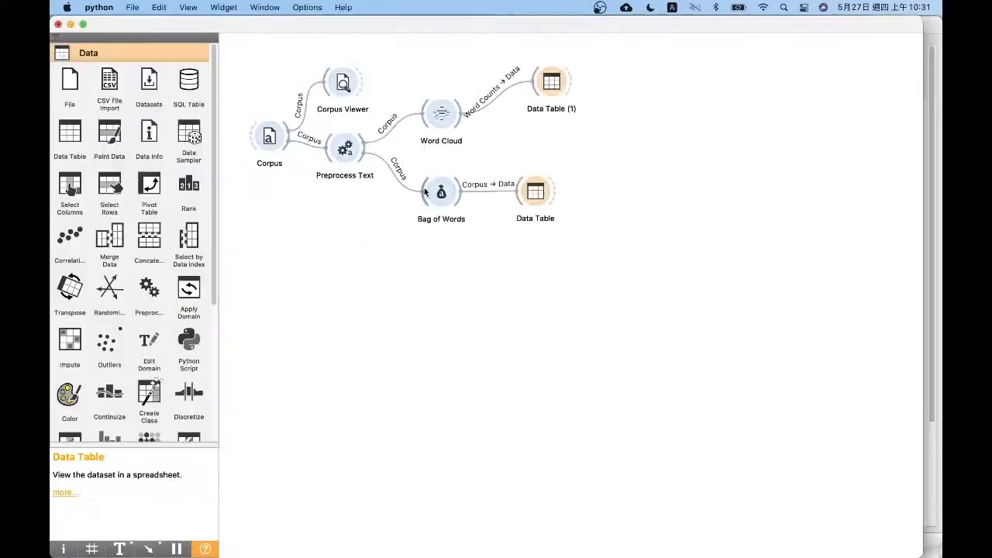
double_click(344, 147)
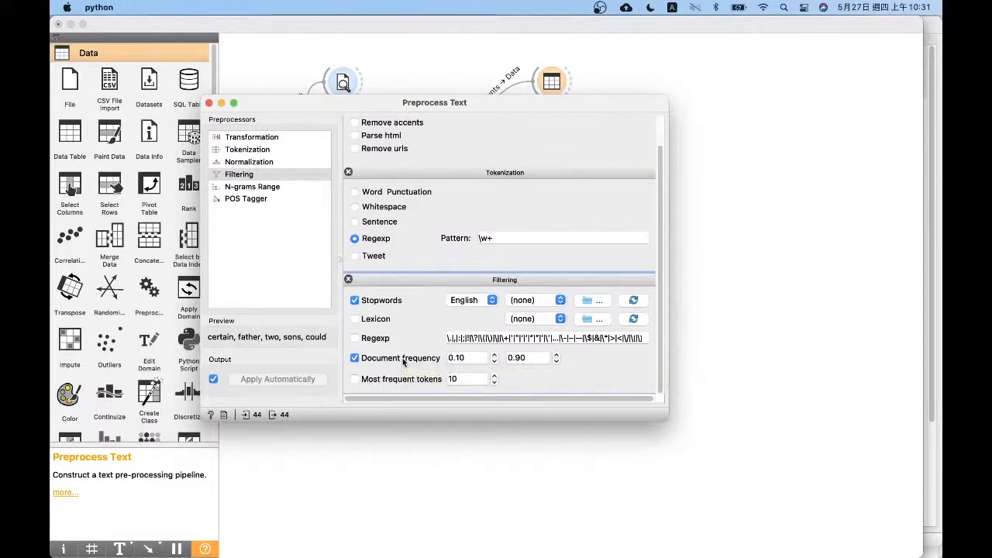
click(209, 103)
Check the bag-of-words Data Table and the word counts in Data Table (1), closing each table
double_click(544, 196)
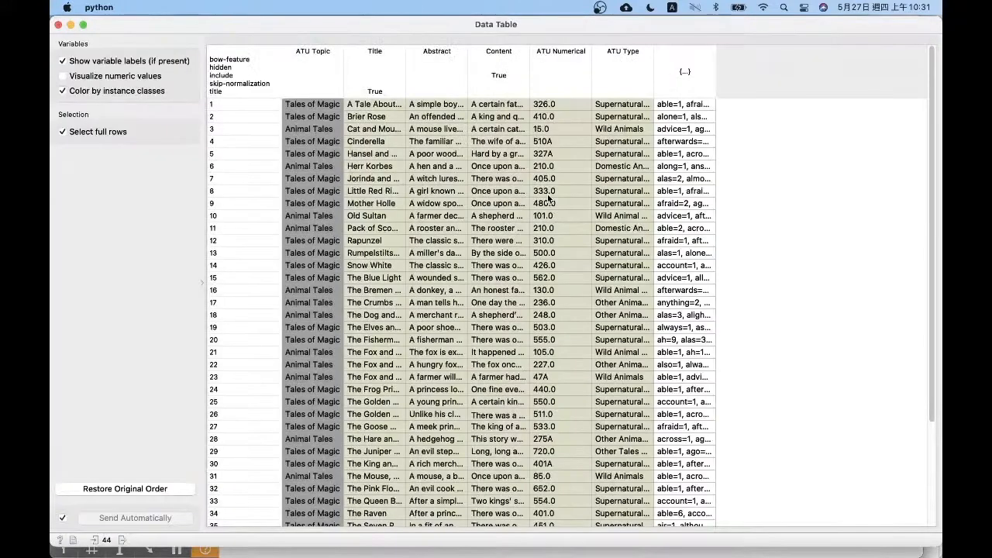
click(58, 24)
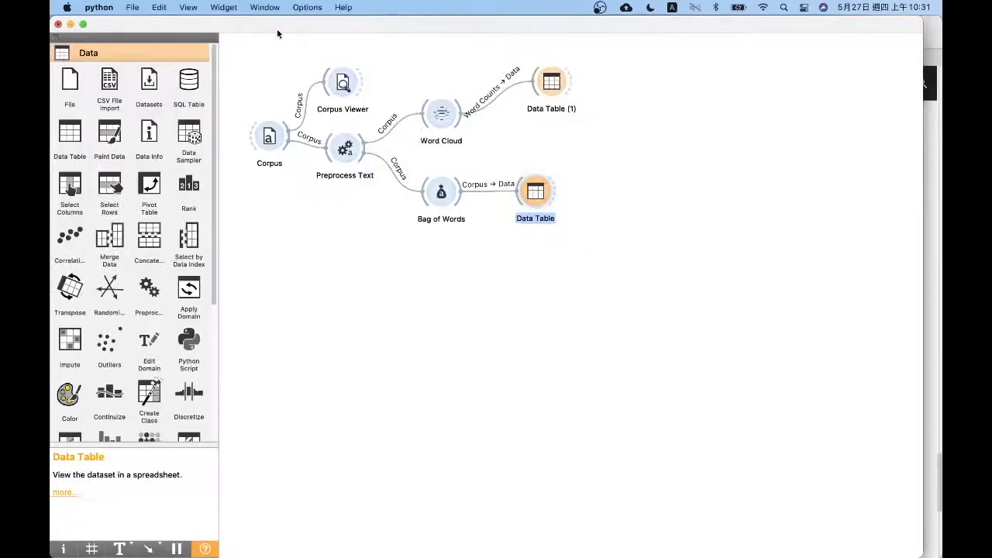
click(547, 81)
double_click(547, 81)
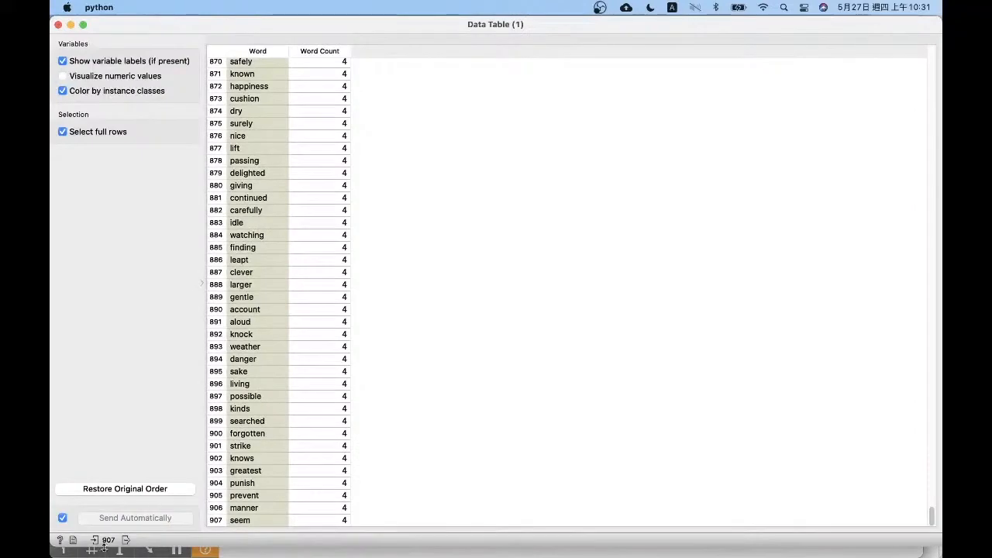
click(58, 25)
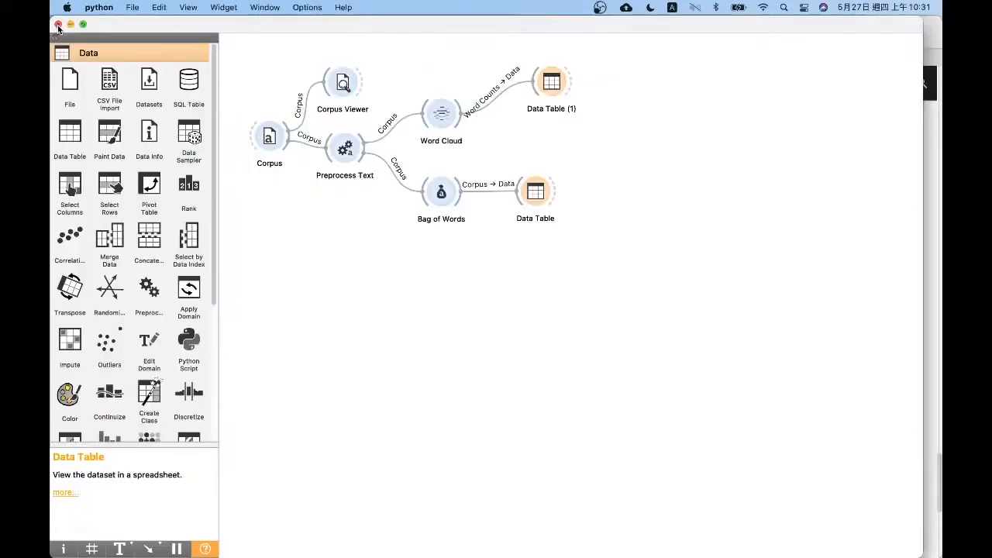
Widen the bag-of-words column in Data Table, examine the first tale's word frequencies, and close the table
click(551, 187)
click(536, 191)
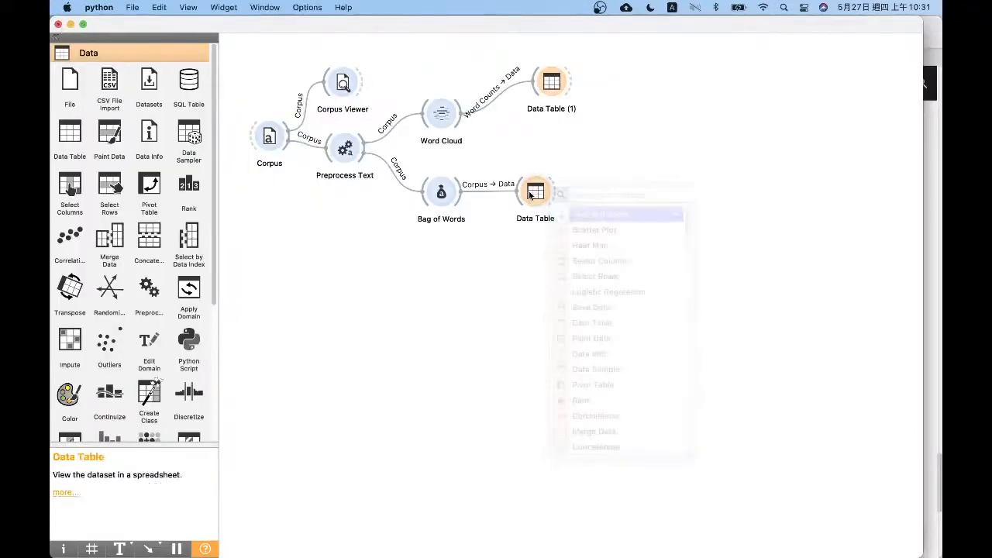
click(535, 190)
double_click(546, 189)
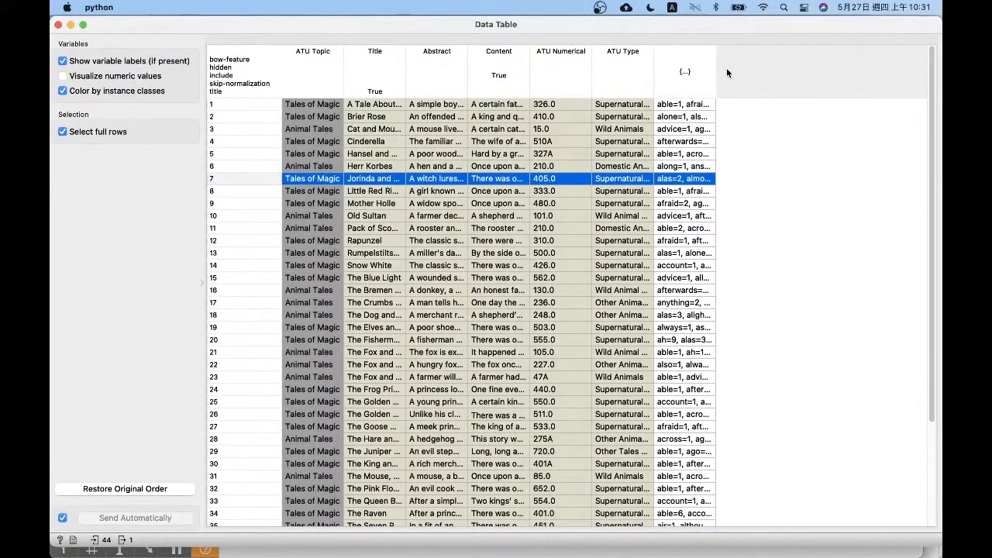
drag(714, 68, 907, 69)
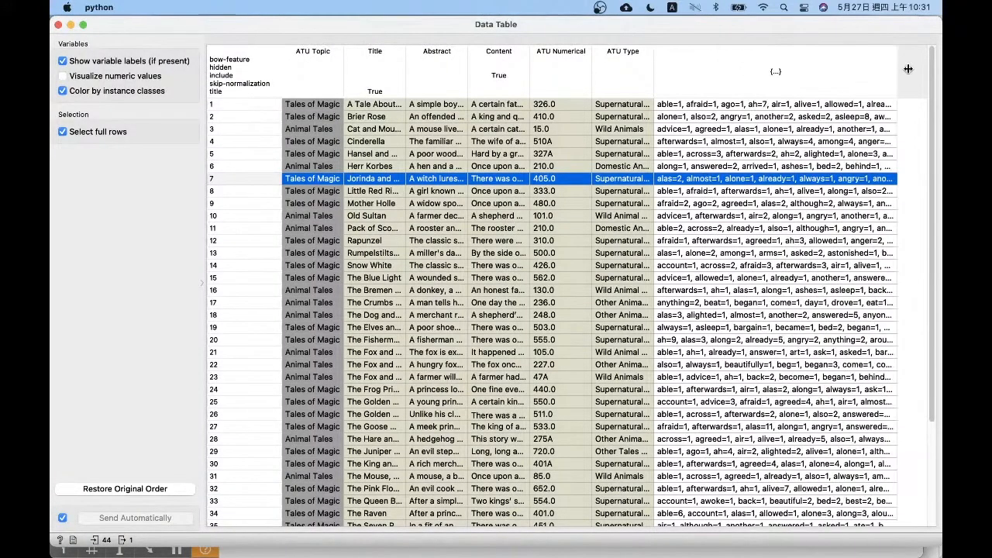
click(789, 104)
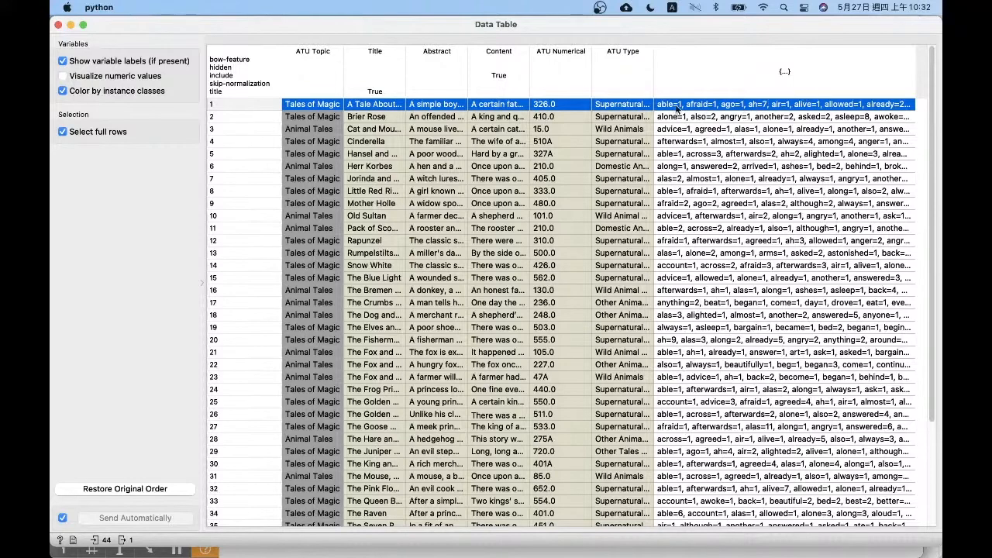
scroll(672, 111, down, 1)
scroll(673, 111, up, 1)
click(58, 24)
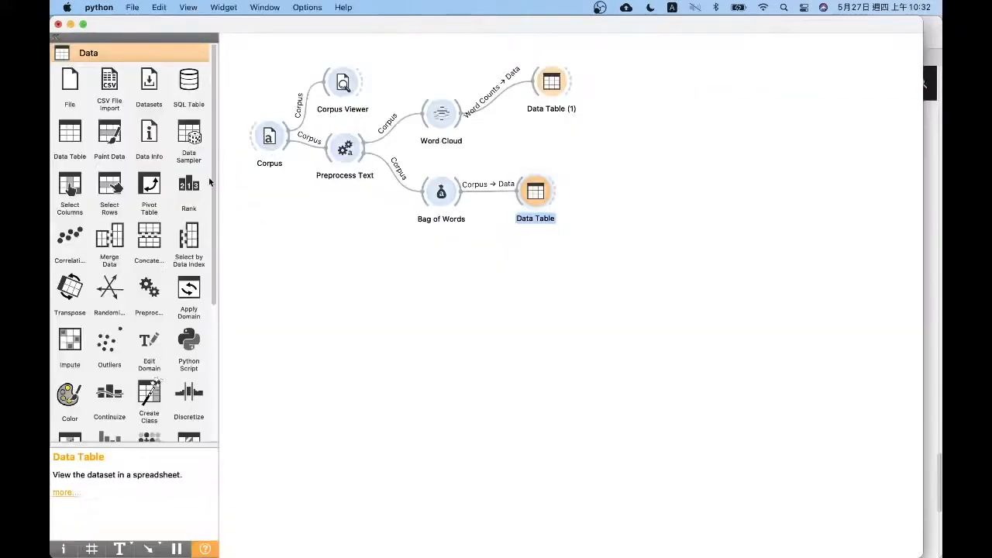
Add a Test and Score widget to the right of the two data tables in the workflow
scroll(211, 354, down, 5)
click(121, 440)
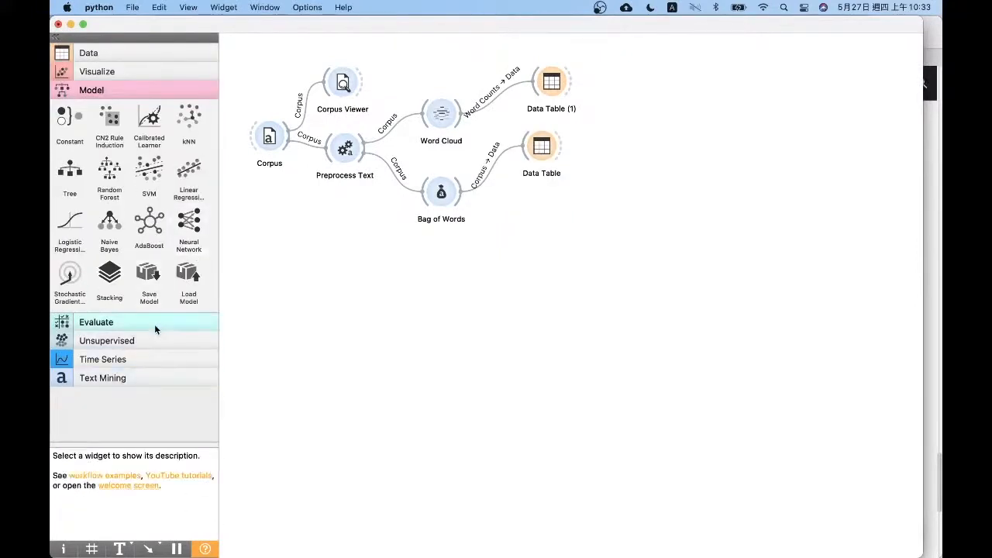
click(154, 322)
drag(70, 138, 697, 154)
Add Logistic Regression and SVM widgets stacked below Test and Score, and adjust the spacing of the three widgets
click(131, 87)
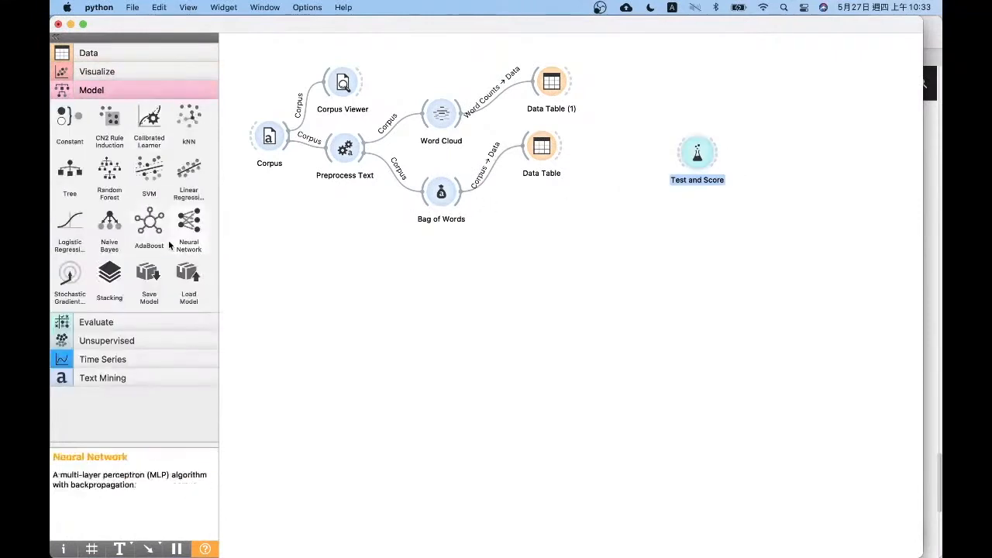
drag(70, 222, 626, 246)
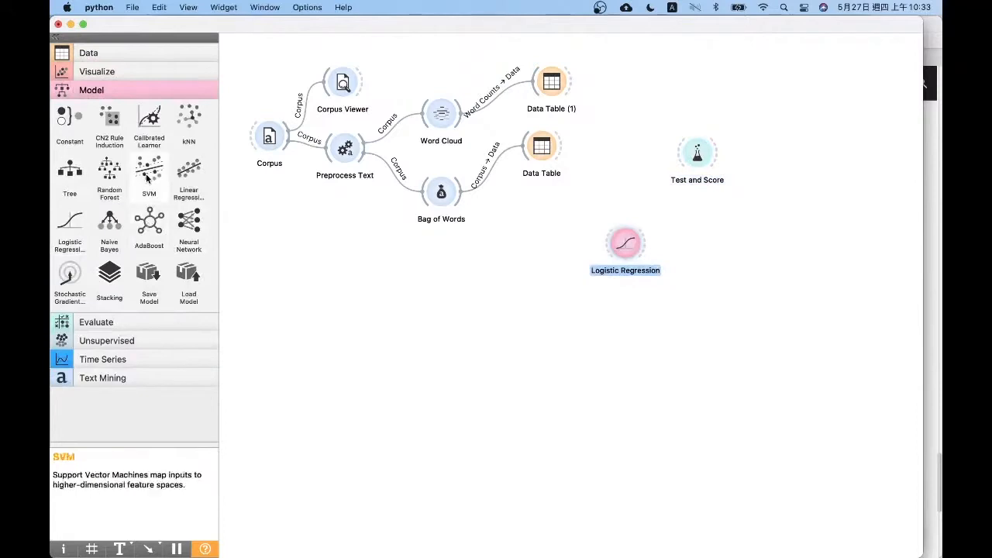
drag(148, 177, 616, 308)
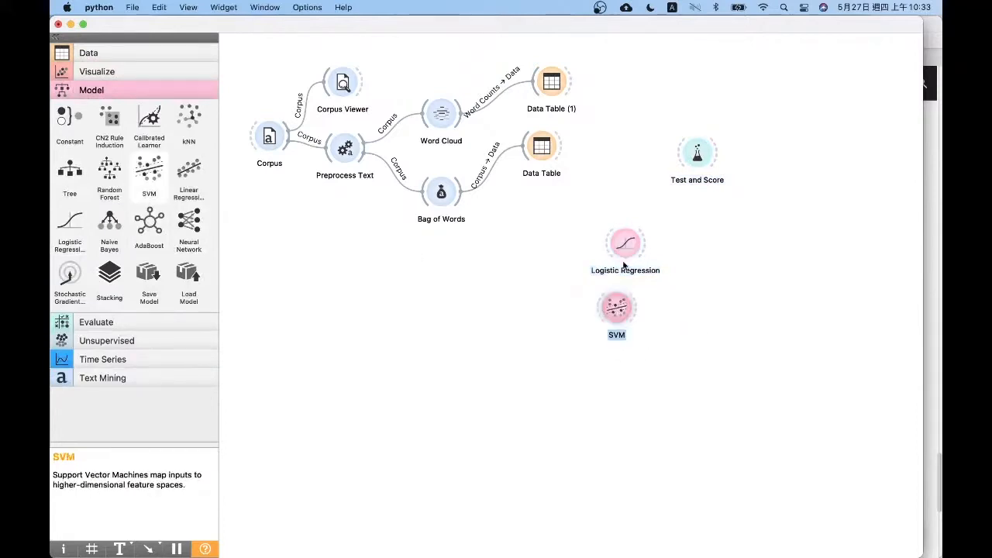
drag(624, 250, 617, 248)
drag(620, 310, 628, 309)
drag(700, 164, 721, 186)
Connect Logistic Regression and SVM to Test and Score as learners, and feed it the Bag of Words corpus as data
mouse_move(636, 242)
mouse_down()
mouse_move(656, 162)
mouse_move(711, 174)
mouse_up()
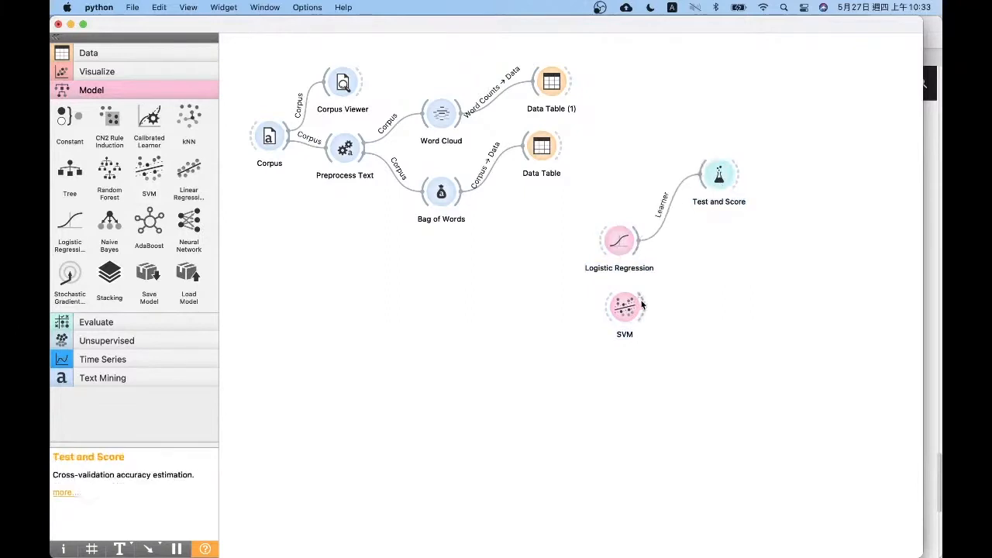
drag(640, 307, 712, 170)
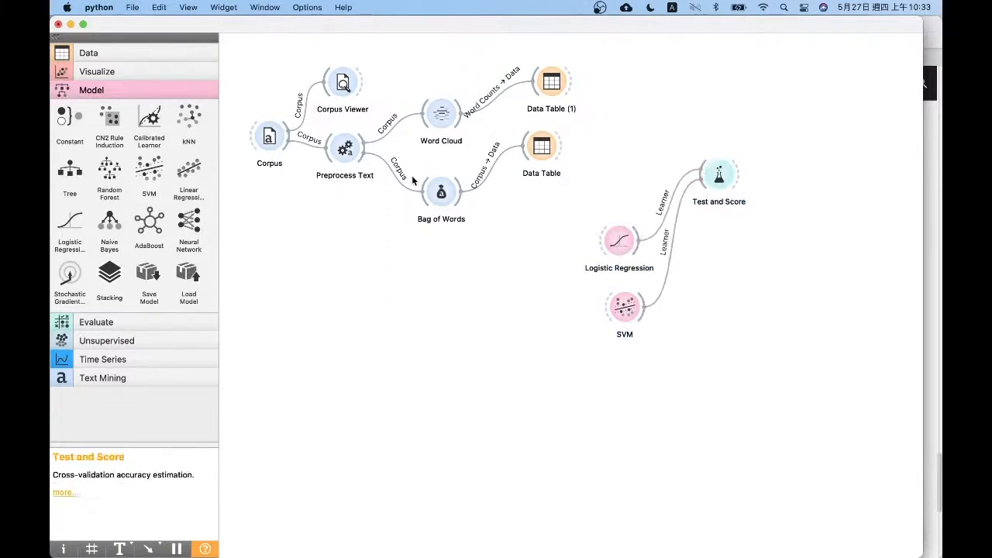
drag(457, 198, 709, 175)
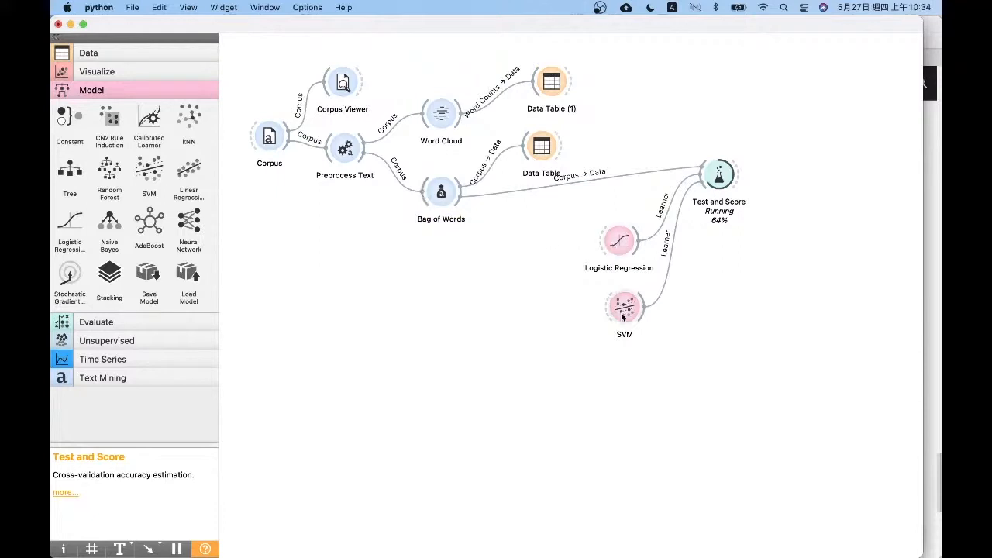
Align SVM under Logistic Regression, and add a Confusion Matrix fed by Test and Score's evaluation results
drag(623, 313, 615, 315)
click(651, 324)
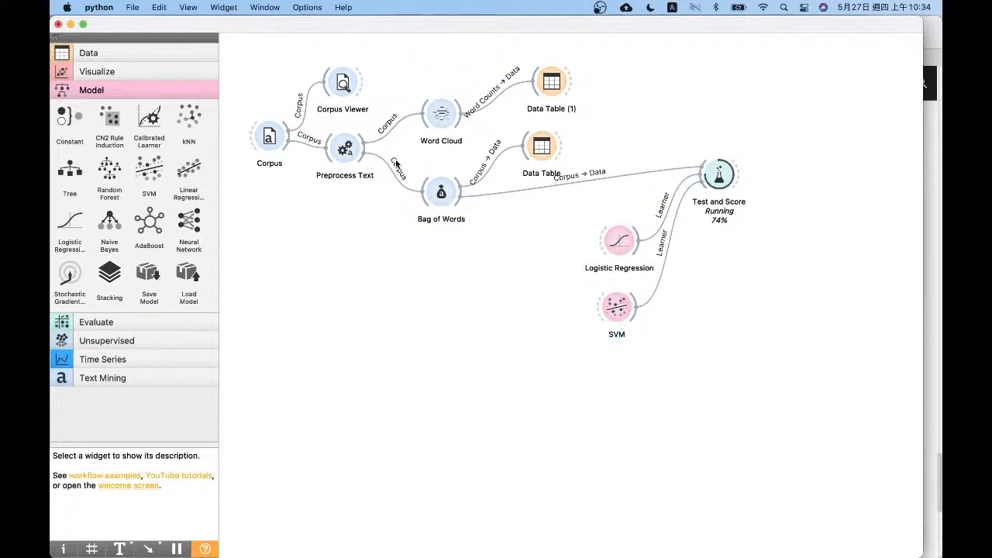
click(96, 321)
drag(149, 139, 778, 168)
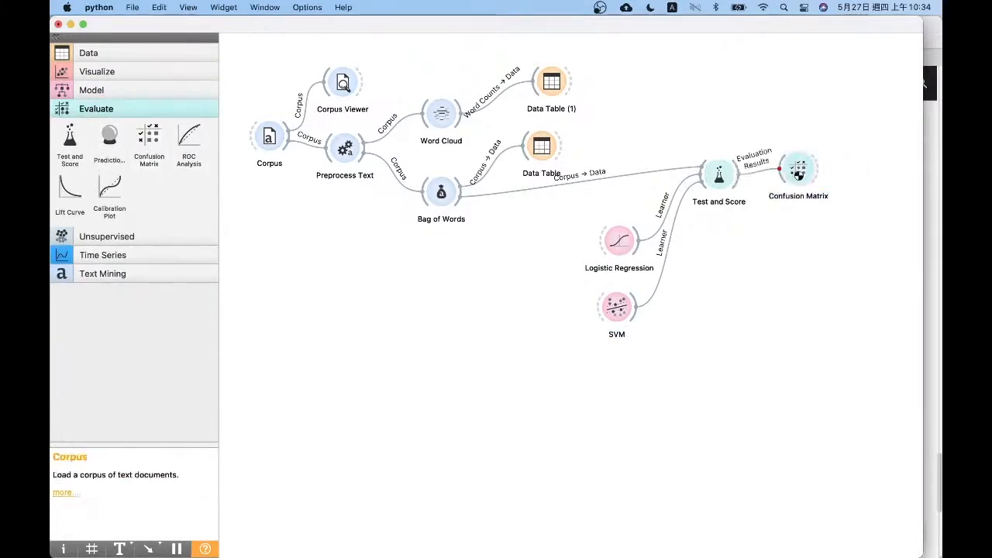
Sort the Test and Score results by CA in descending order, compare Logistic Regression with SVM, and close the results
double_click(719, 175)
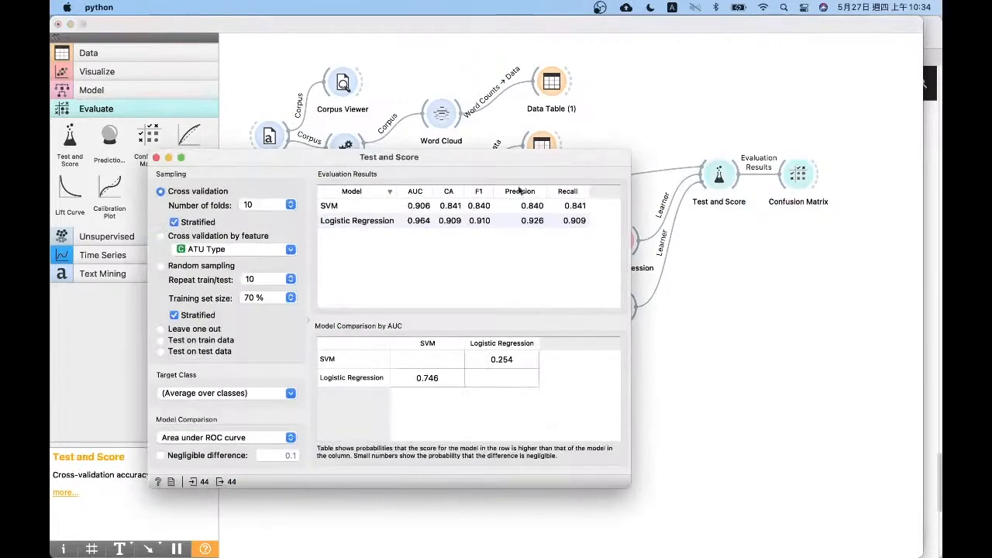
drag(509, 161, 474, 162)
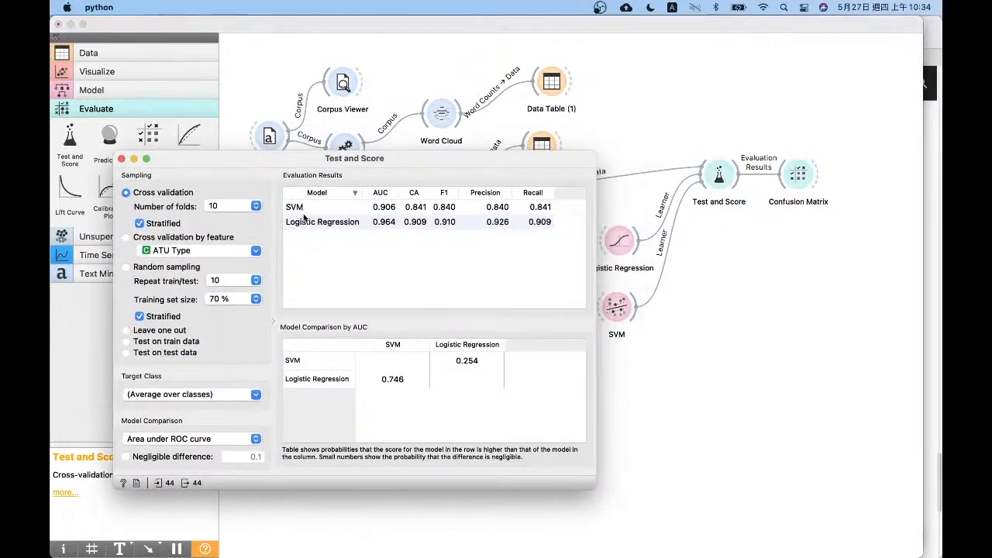
click(416, 194)
click(416, 193)
click(347, 208)
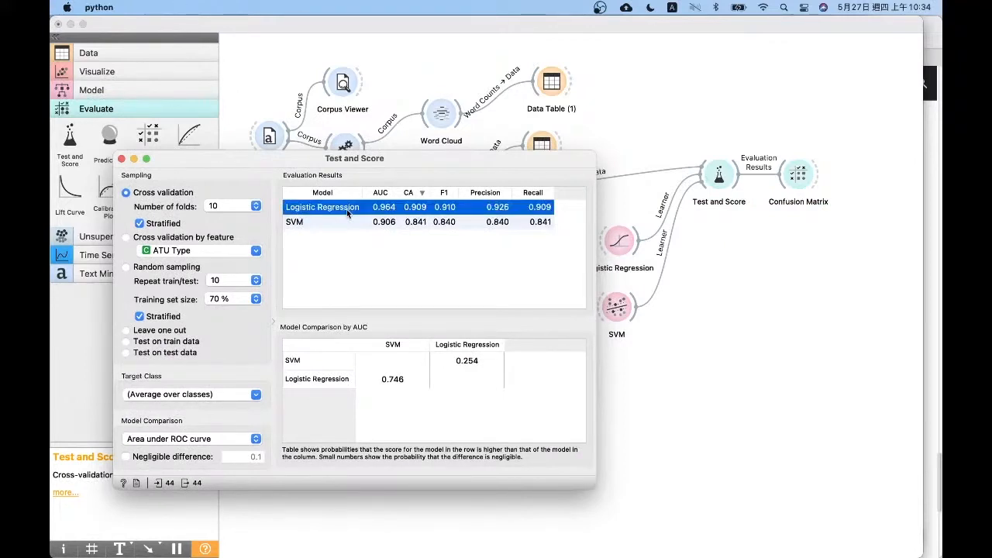
click(412, 220)
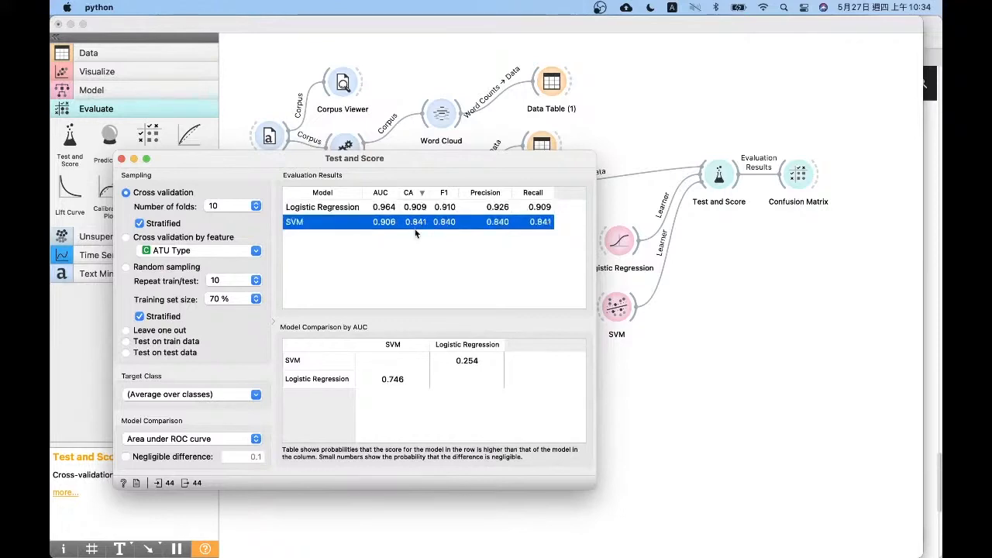
click(121, 159)
Open Confusion Matrix and examine each cell of actual versus predicted tale types for Logistic Regression
double_click(798, 175)
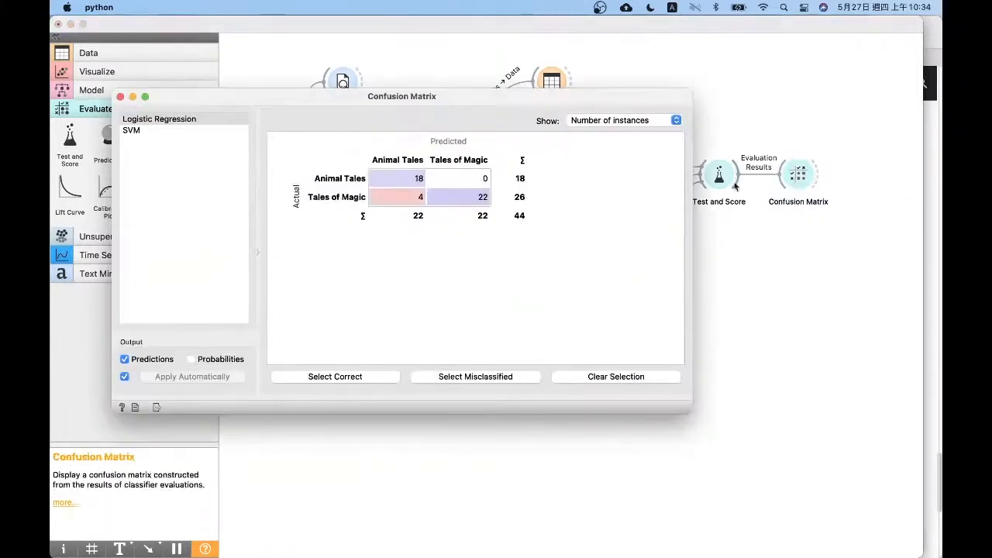
drag(501, 100, 486, 156)
click(125, 178)
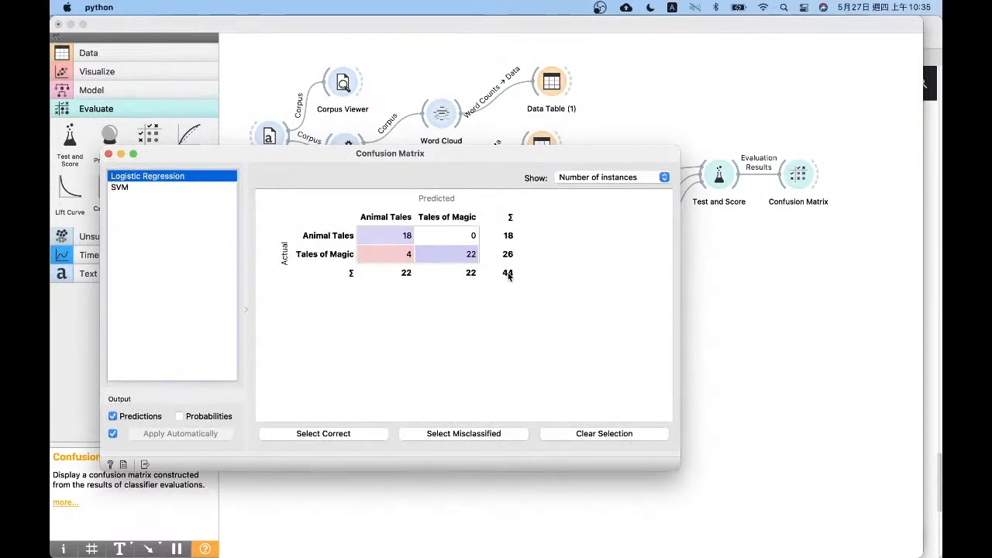
click(402, 239)
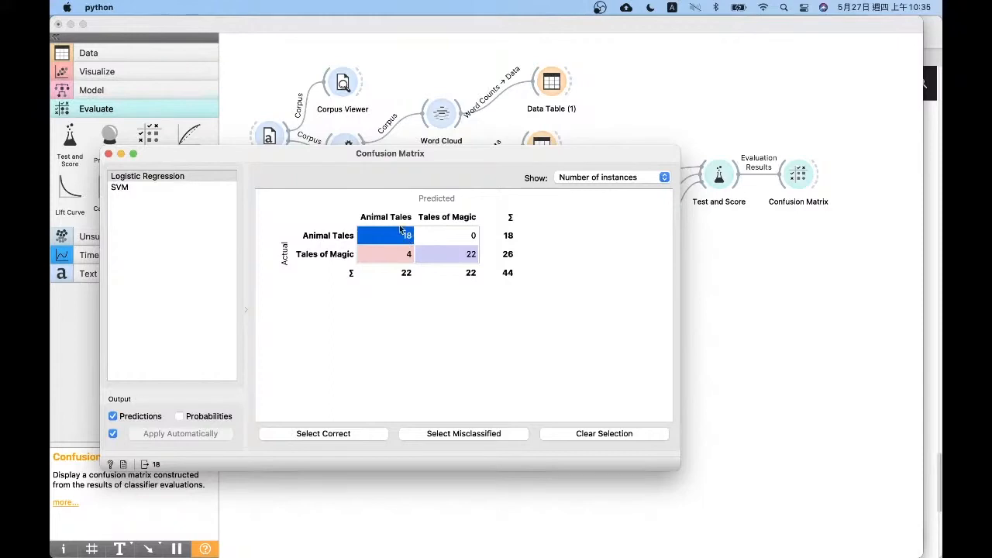
click(436, 240)
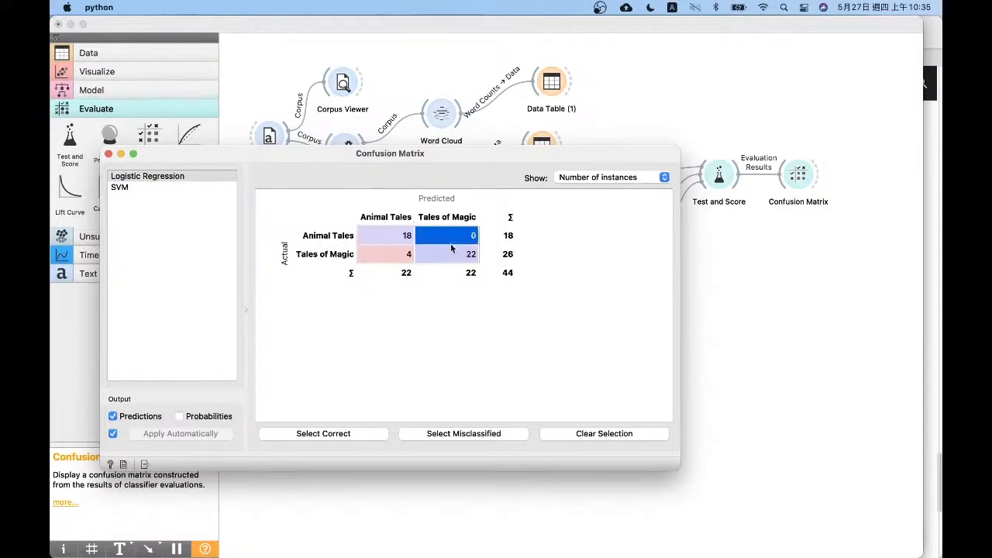
click(451, 254)
click(388, 256)
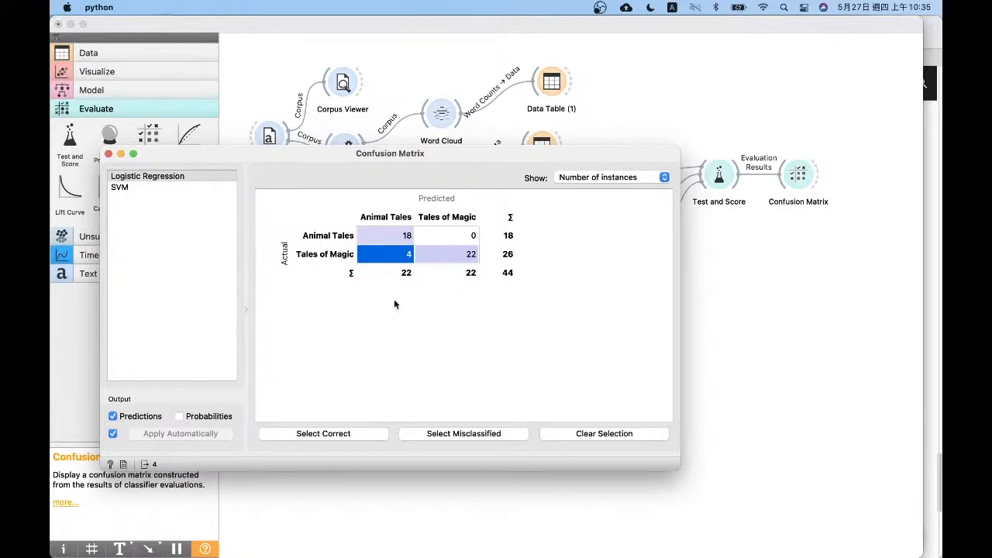
Switch the confusion matrix to SVM and examine its misclassified Animal Tales and Tales of Magic cells
click(147, 188)
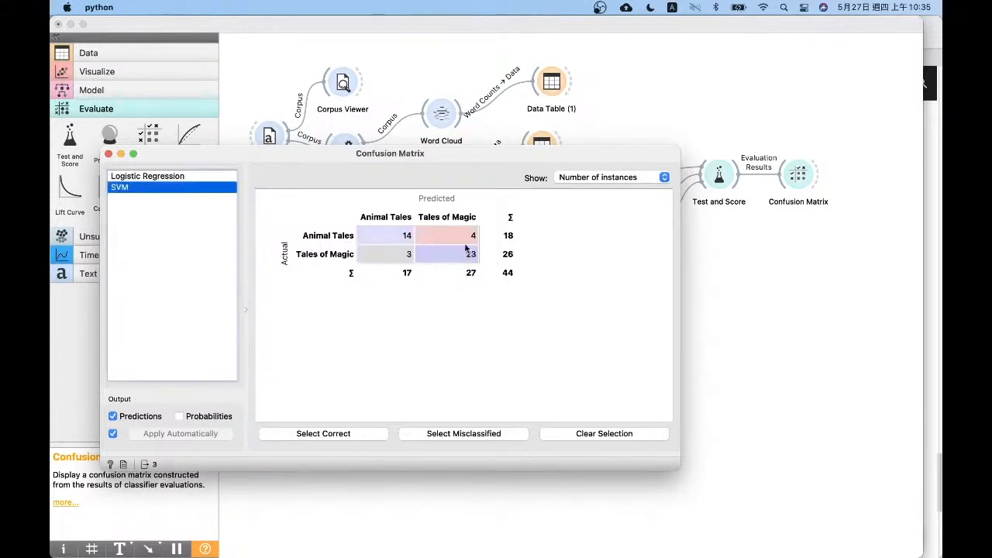
mouse_move(467, 245)
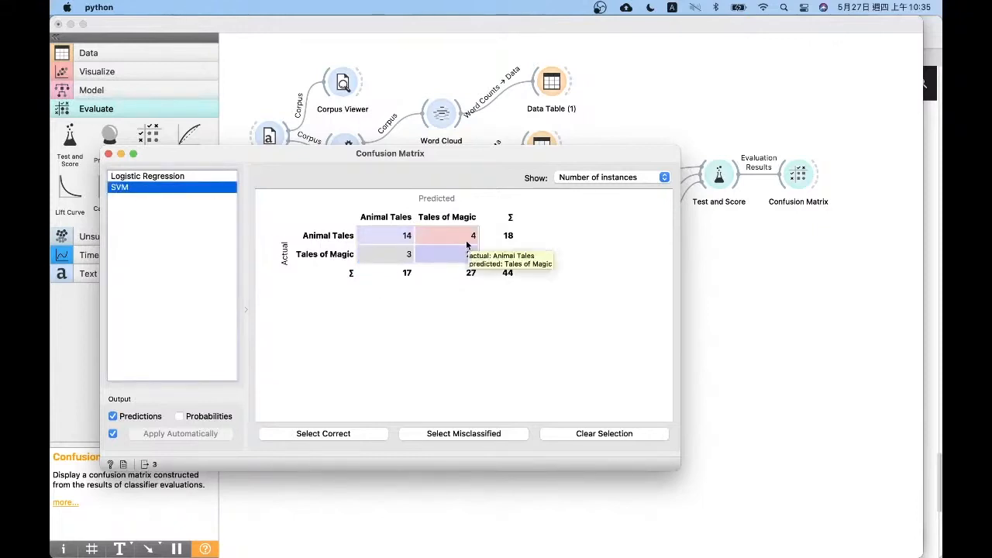
click(387, 255)
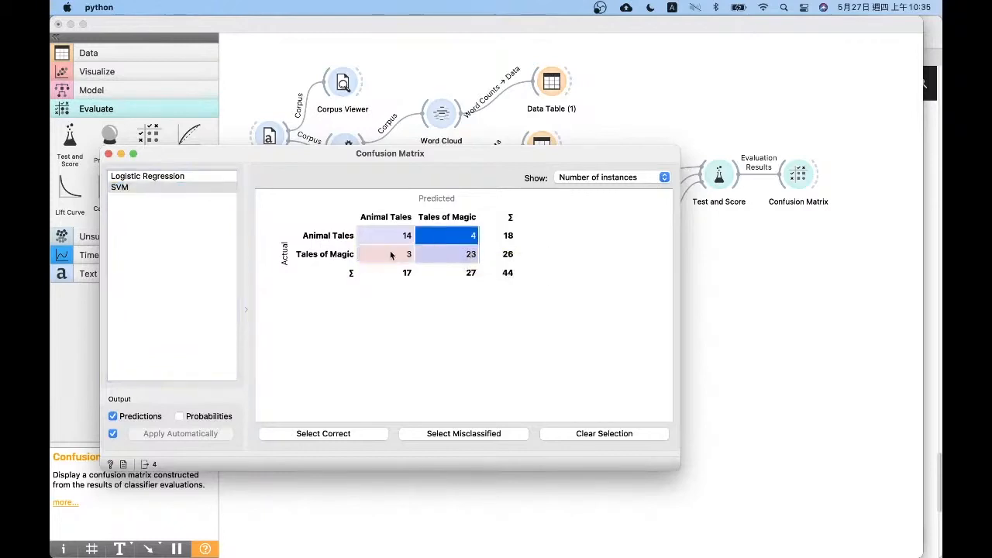
click(435, 240)
click(109, 154)
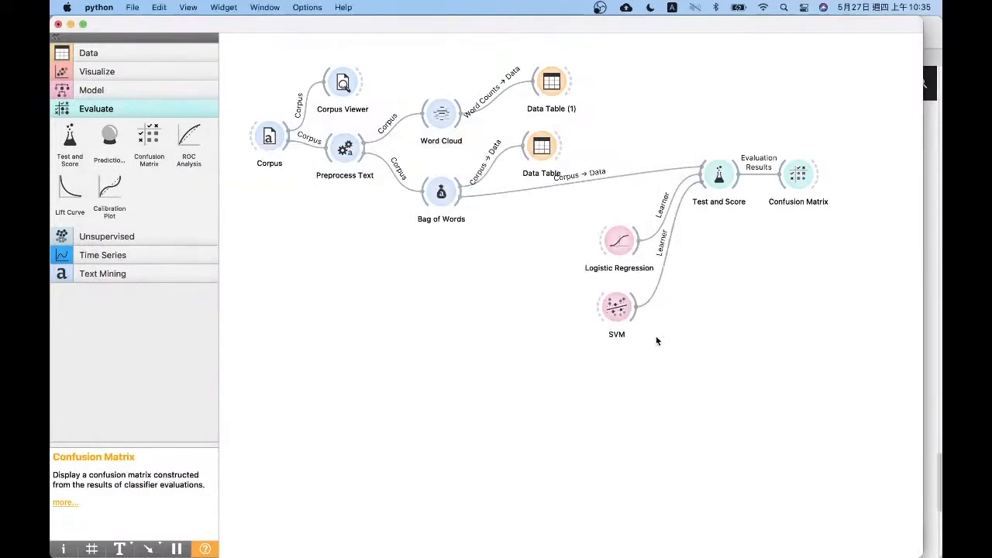
double_click(798, 177)
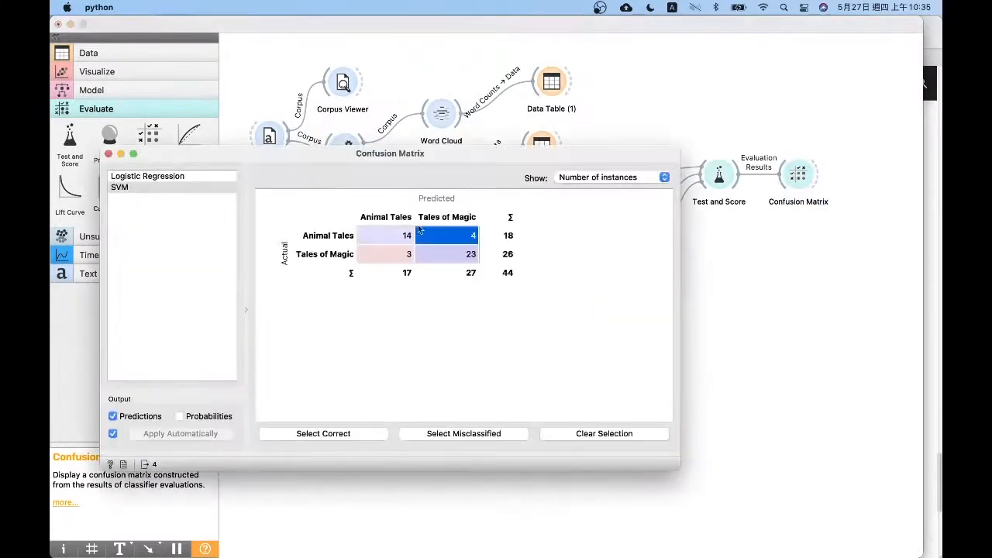
click(391, 254)
Add a Data Table below Confusion Matrix, fed by Test and Score's predictions
click(86, 274)
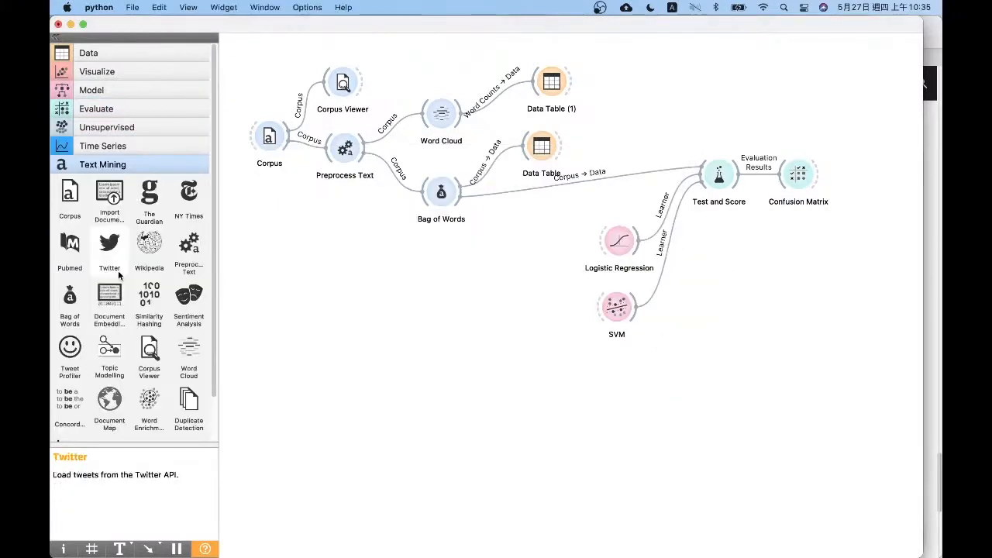
click(132, 53)
drag(69, 135, 136, 144)
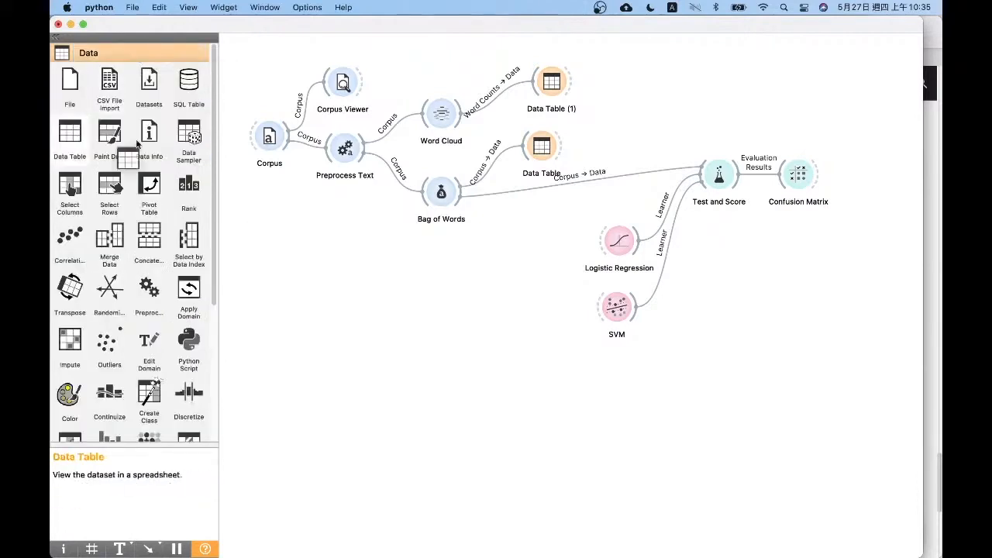
drag(137, 145, 795, 251)
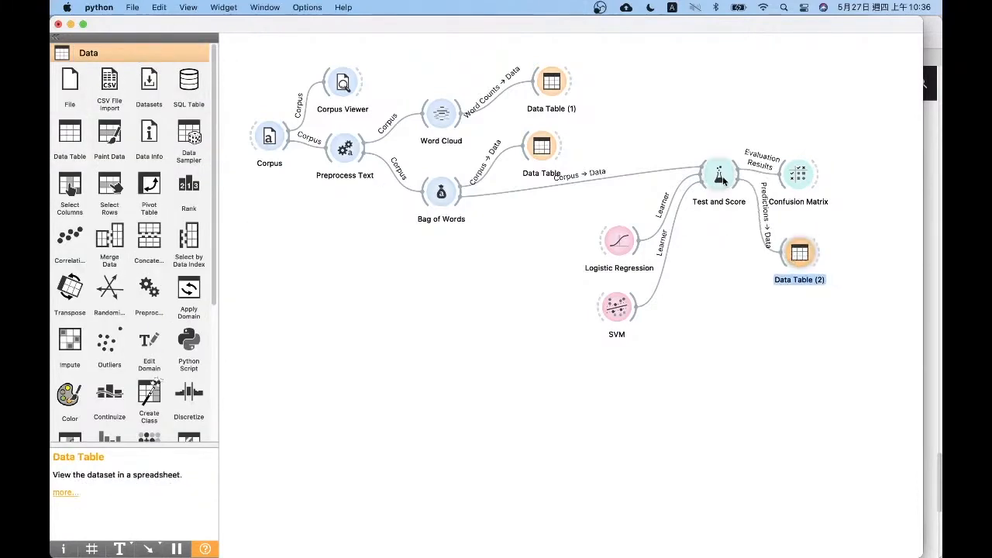
drag(723, 181, 715, 186)
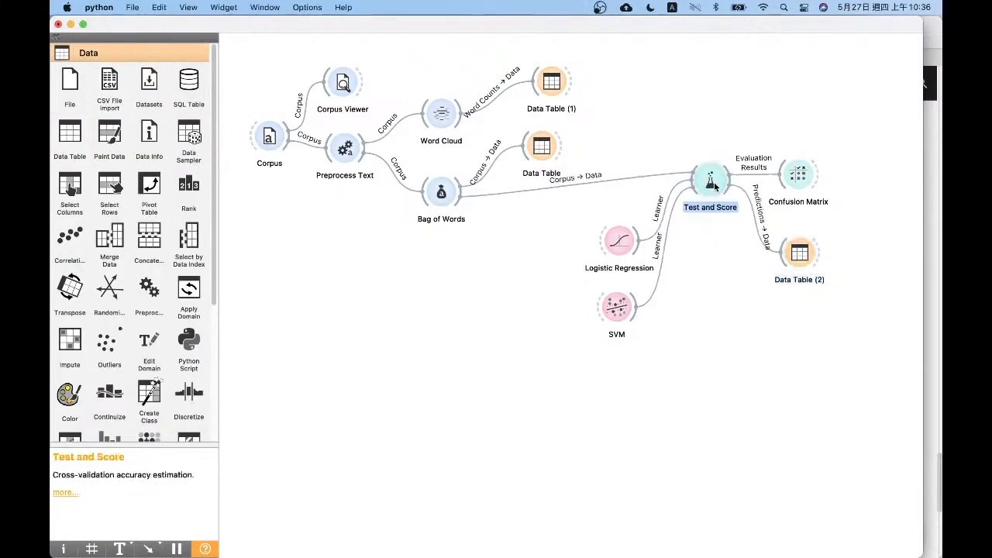
Open the predictions table, widen the Logistic Regression column, and sort the rows by it in descending order
click(800, 254)
double_click(800, 254)
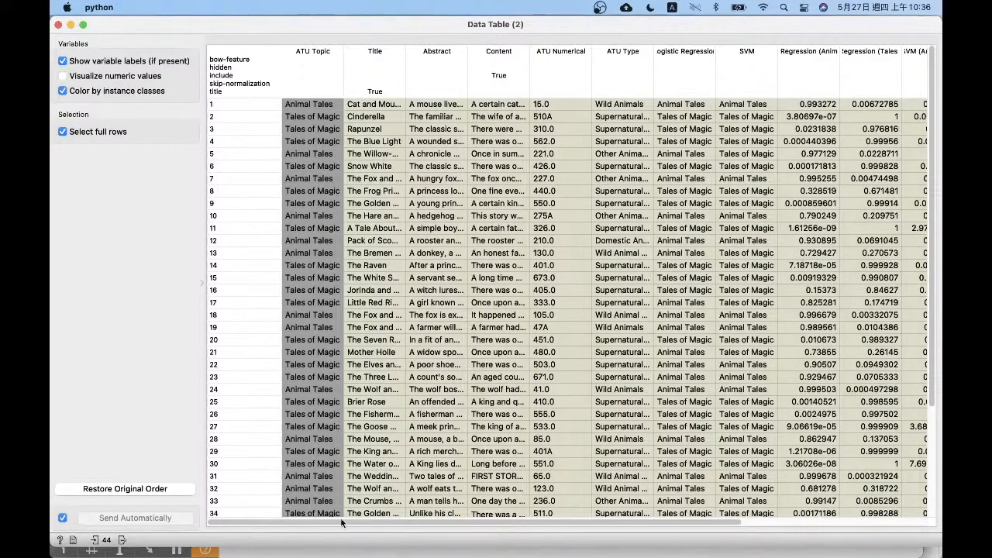
drag(350, 525, 912, 527)
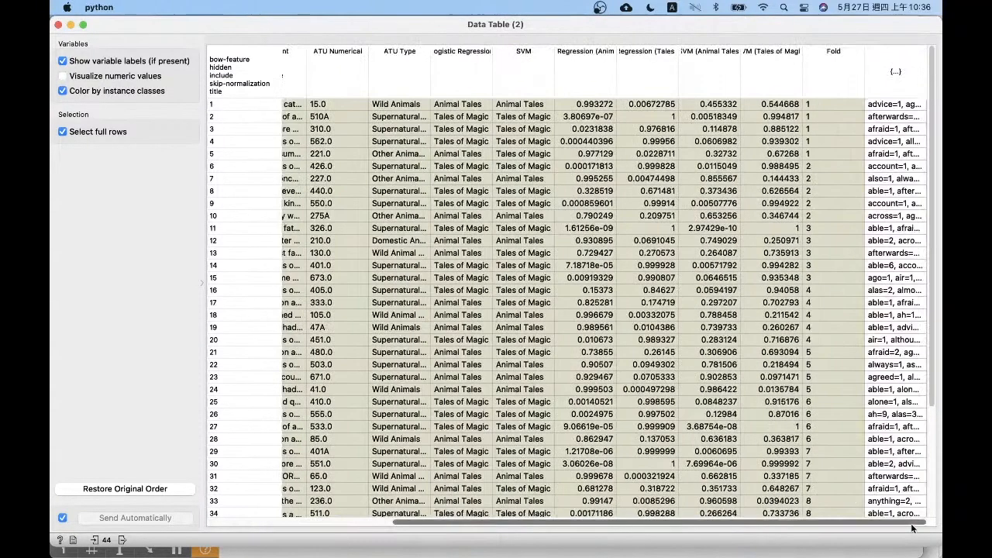
click(513, 57)
click(466, 63)
drag(493, 53, 531, 52)
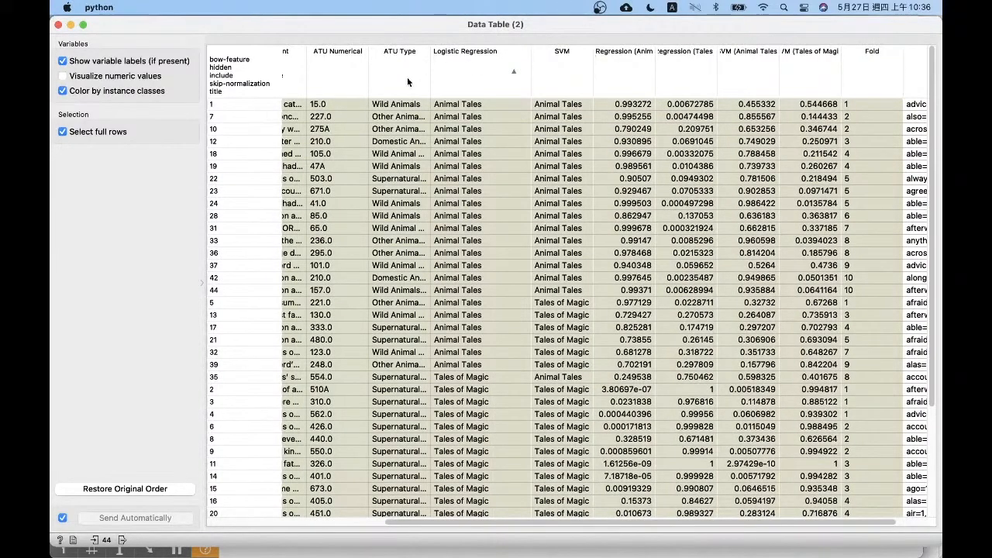
click(467, 54)
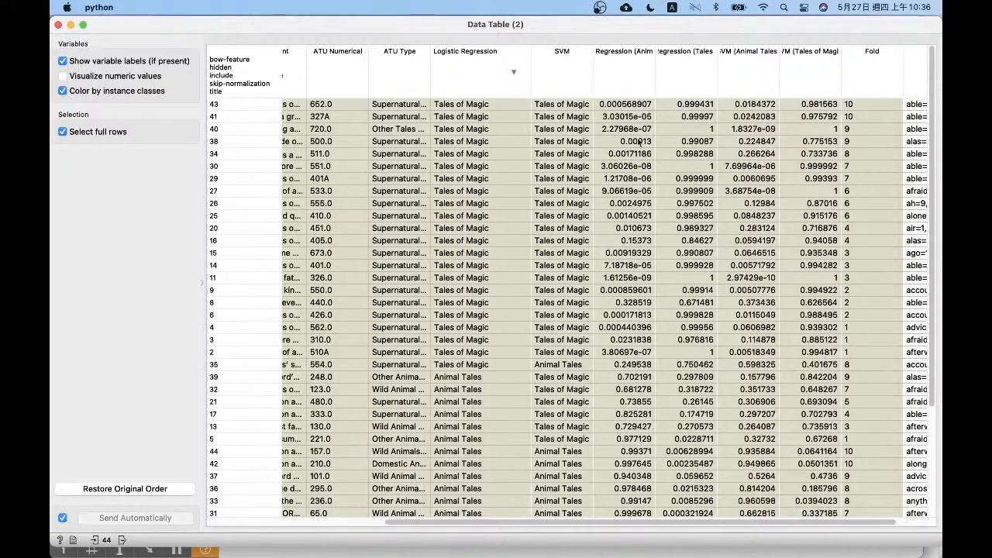
Compare the two models' predictions and probabilities for The Willow-Wren and the Bear with its actual topic, and close the table
scroll(703, 159, left, 5)
click(250, 441)
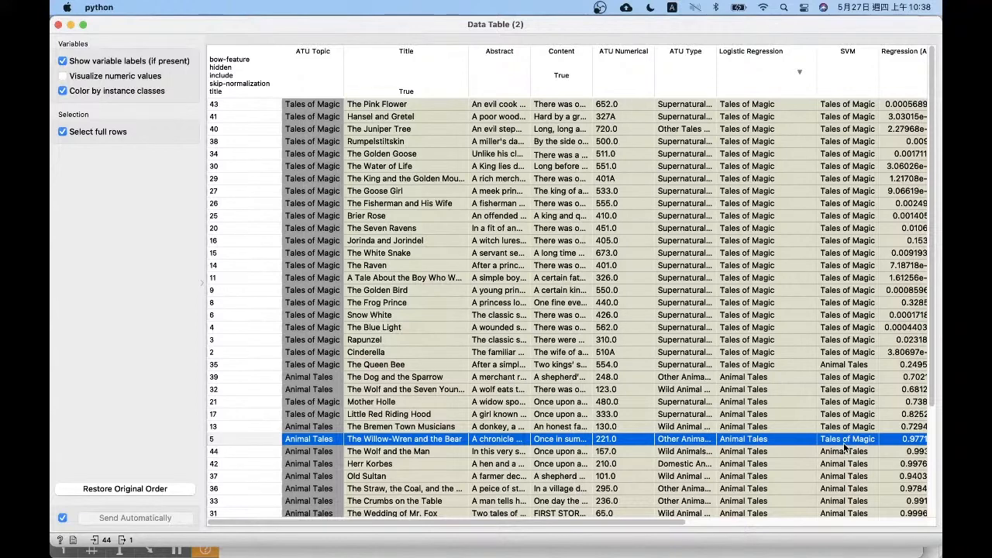
scroll(844, 447, right, 1)
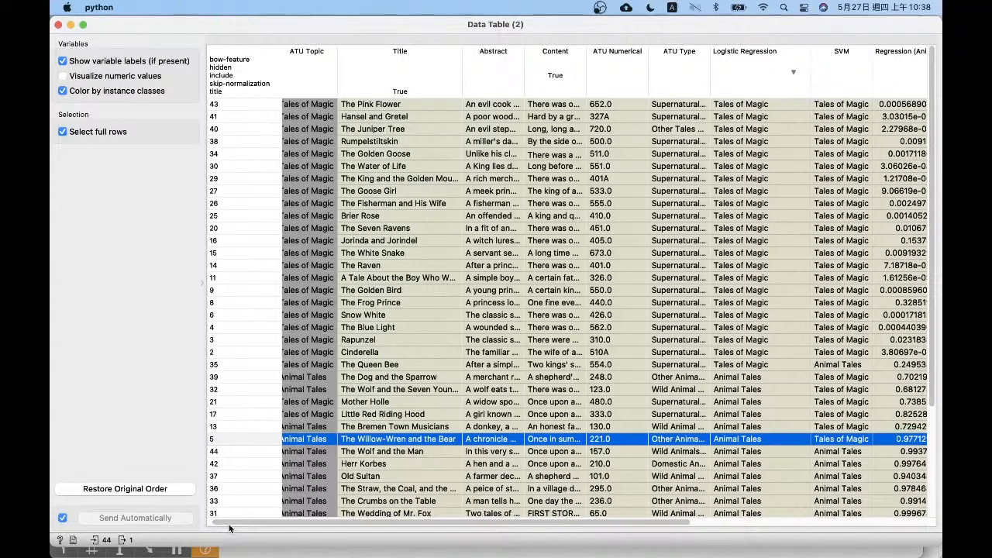
scroll(229, 528, left, 1)
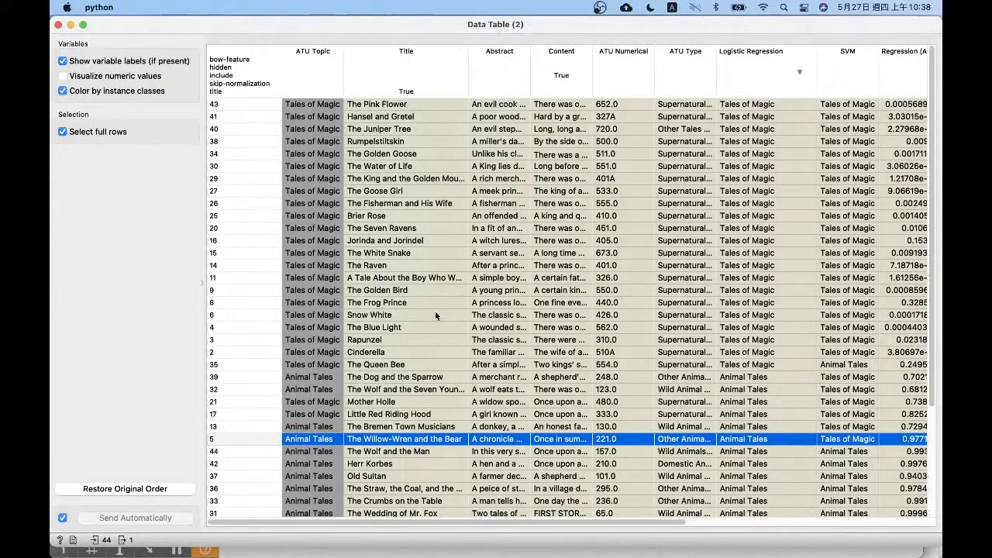
click(57, 25)
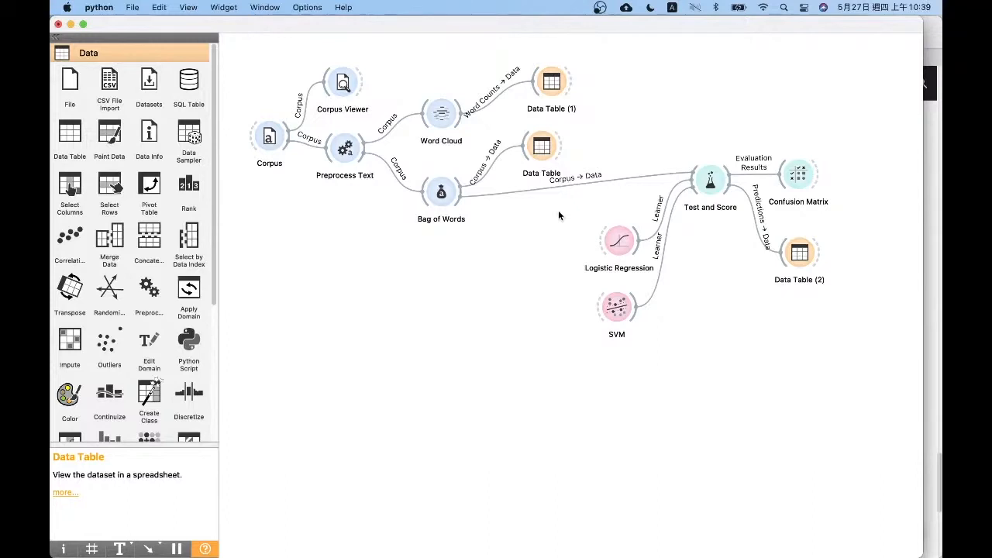
Move the Test and Score group and Bag of Words' Data Table up to free space, and add Distances fed by Bag of Words
scroll(207, 405, down, 5)
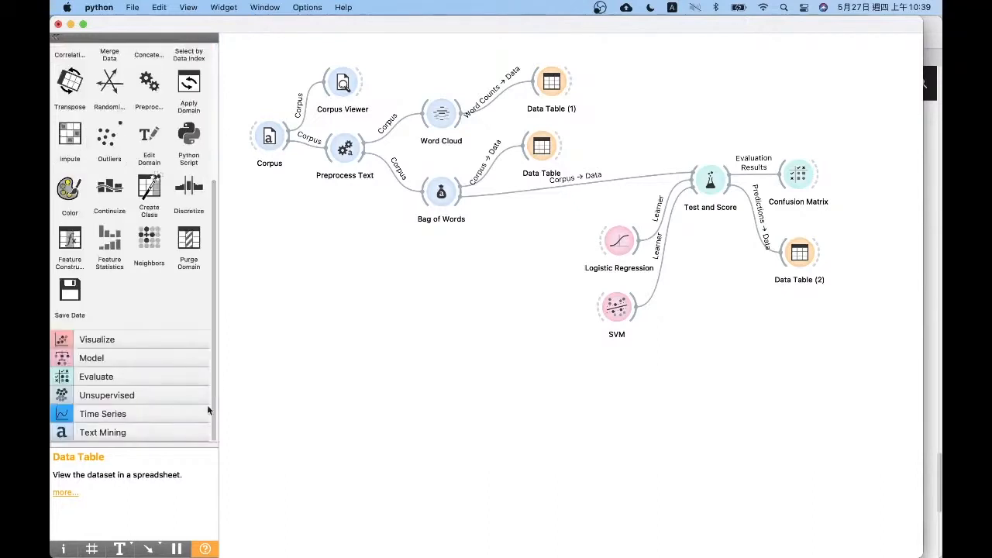
click(158, 428)
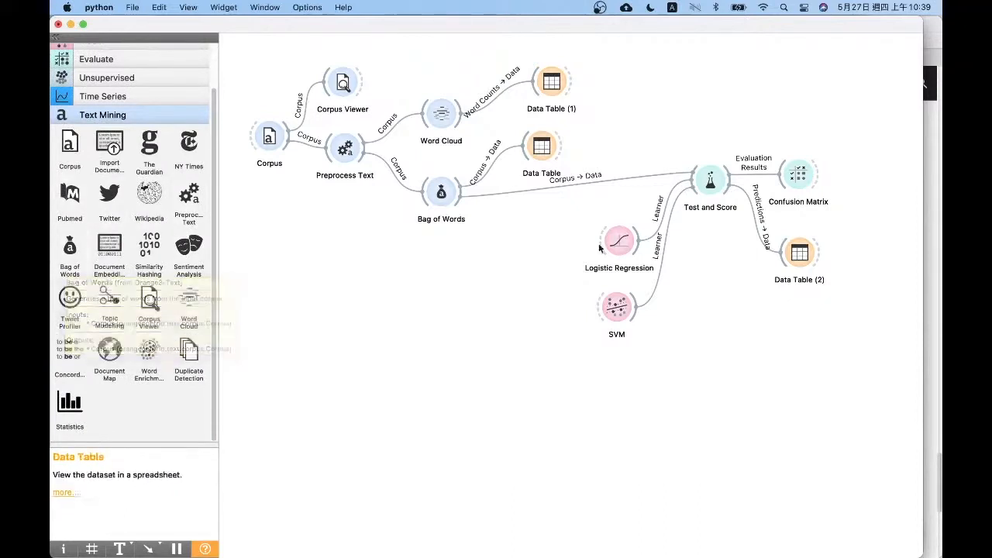
click(145, 333)
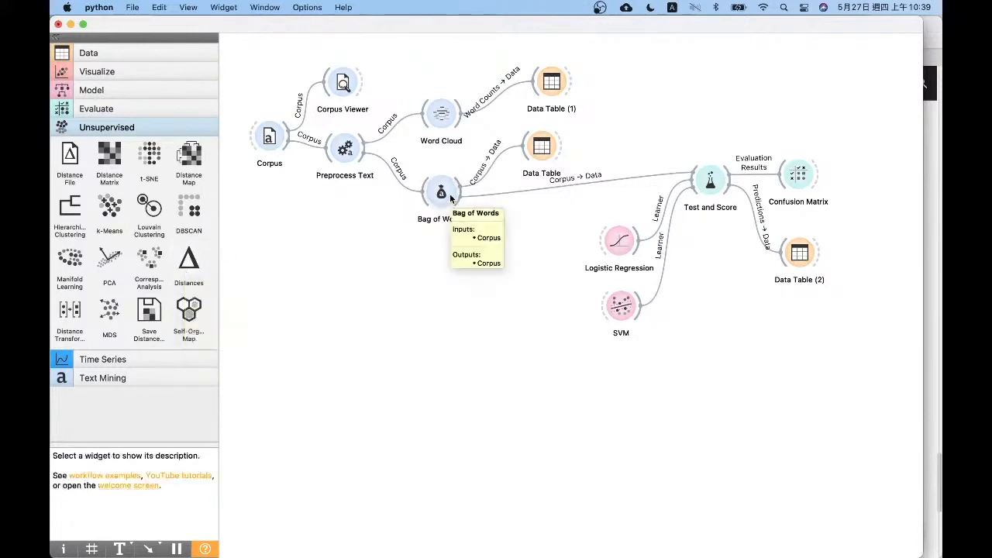
drag(853, 394, 890, 444)
drag(710, 178, 757, 86)
drag(542, 146, 503, 131)
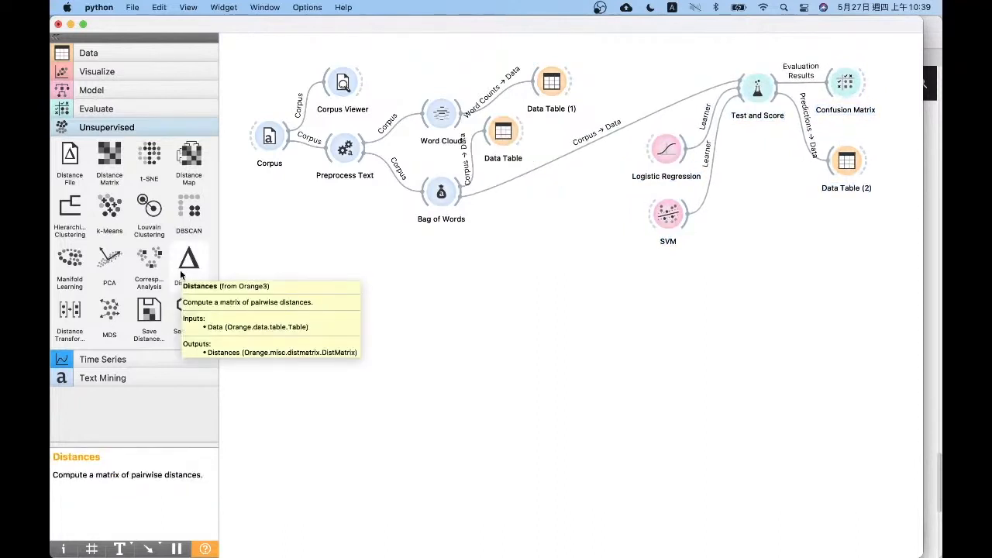
drag(180, 273, 534, 262)
drag(464, 194, 528, 285)
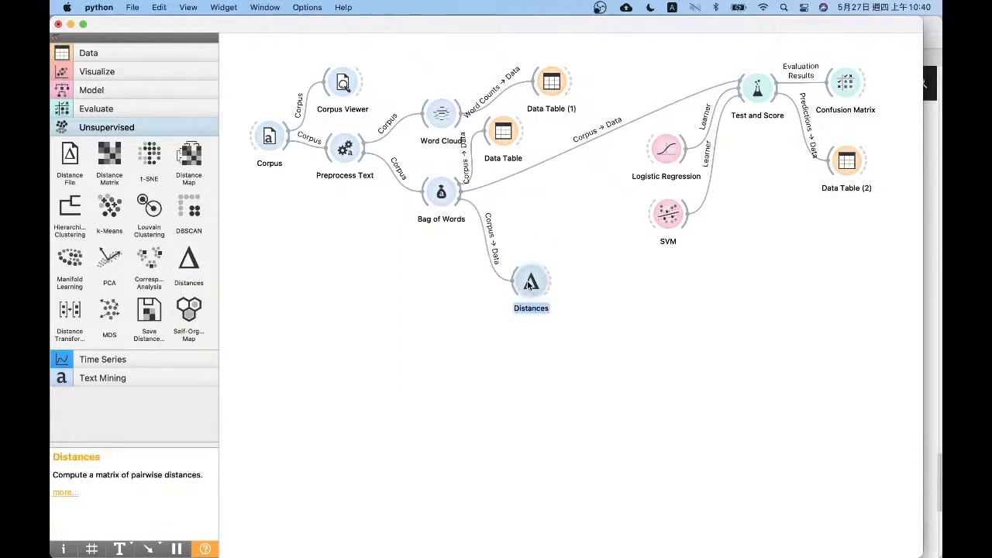
Add a File widget in the empty area below the workflow and load the iris.tab dataset
click(99, 52)
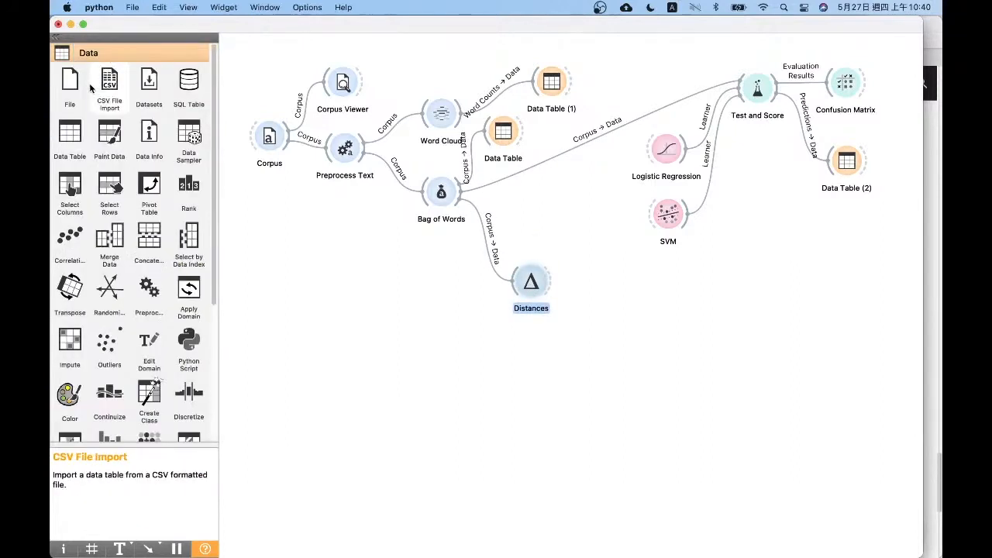
drag(68, 86, 300, 367)
double_click(299, 367)
click(143, 50)
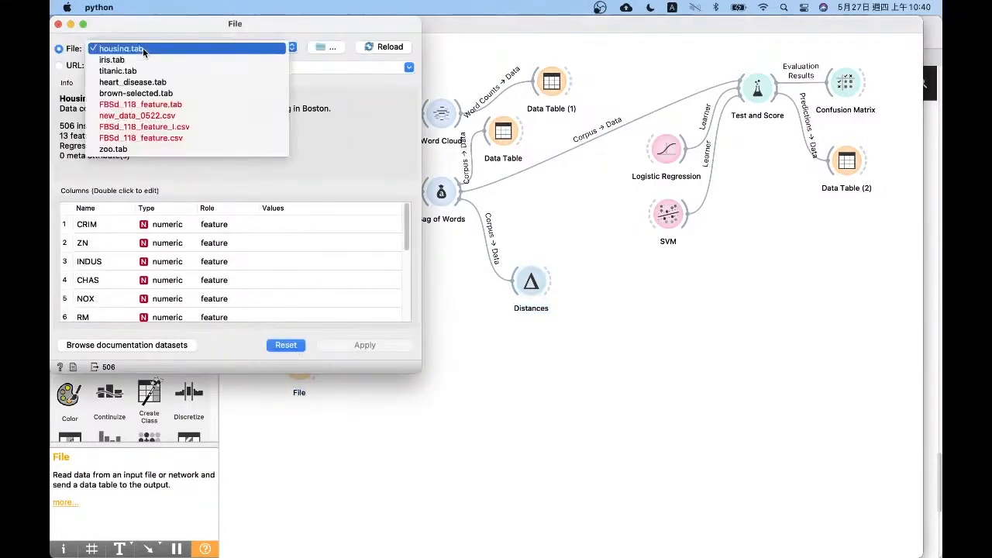
click(143, 60)
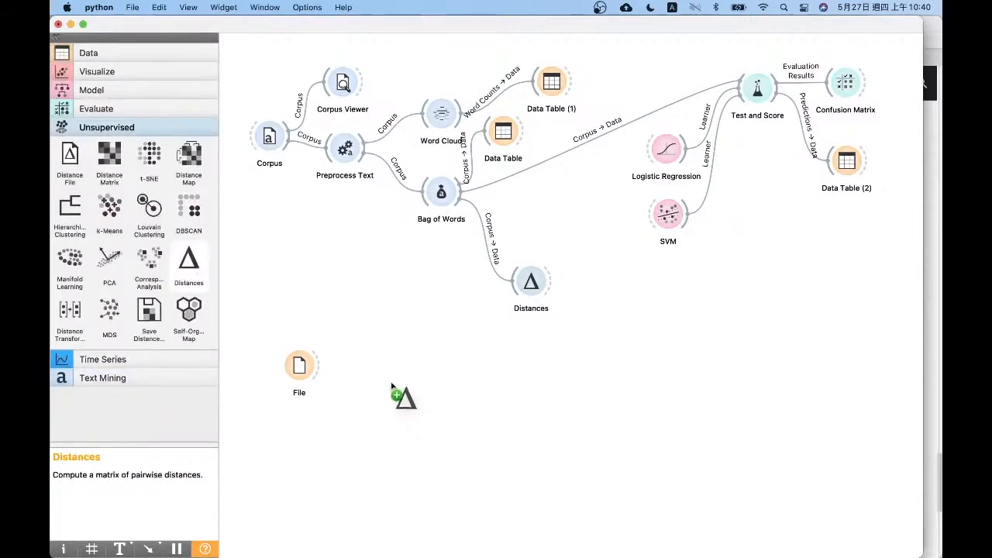
Connect File to a second Distances widget, and feed its distances into a Hierarchical Clustering widget
drag(398, 395, 389, 382)
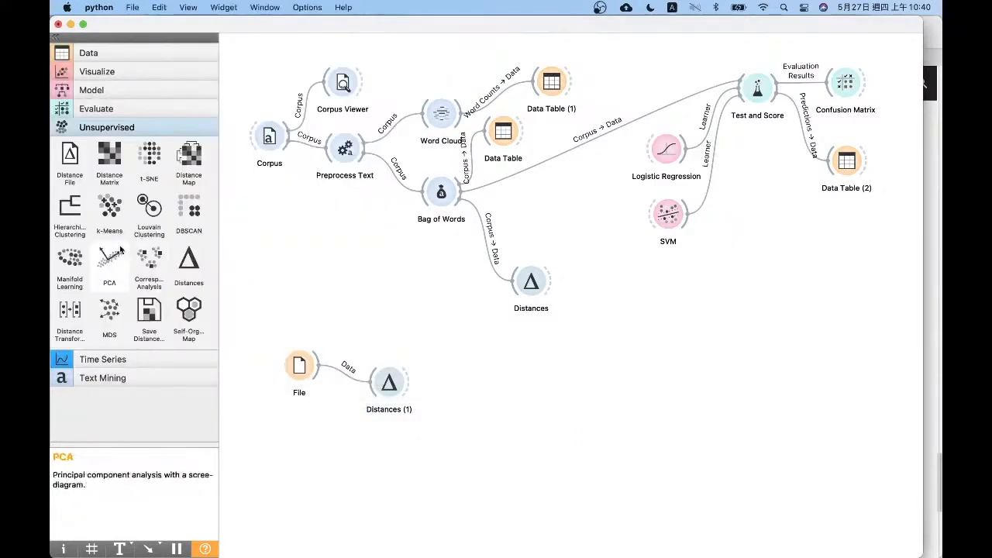
mouse_move(70, 206)
mouse_down()
mouse_move(333, 350)
mouse_move(477, 402)
mouse_up()
drag(409, 382, 474, 398)
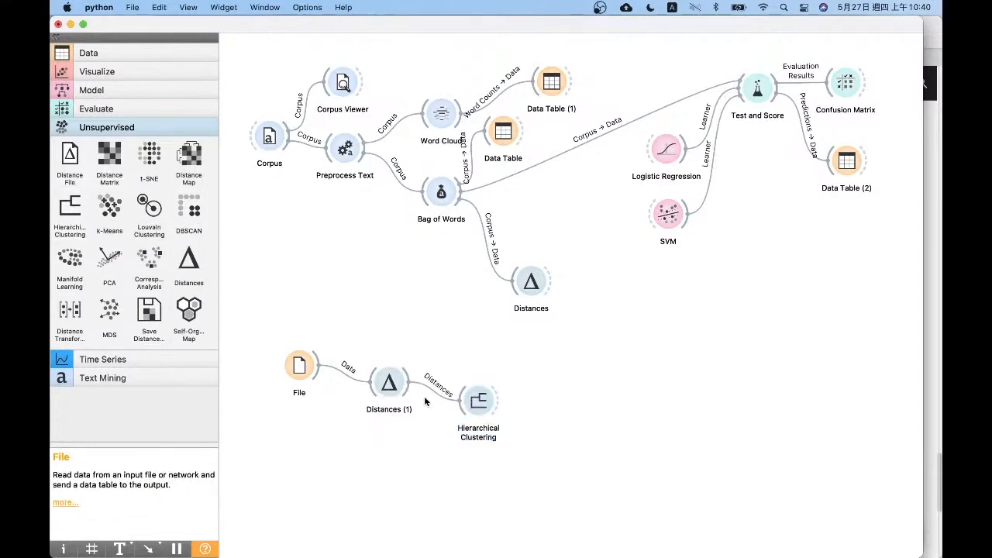
Examine the iris dendrogram, close it, and delete the File, Distances and Hierarchical Clustering chain
double_click(480, 399)
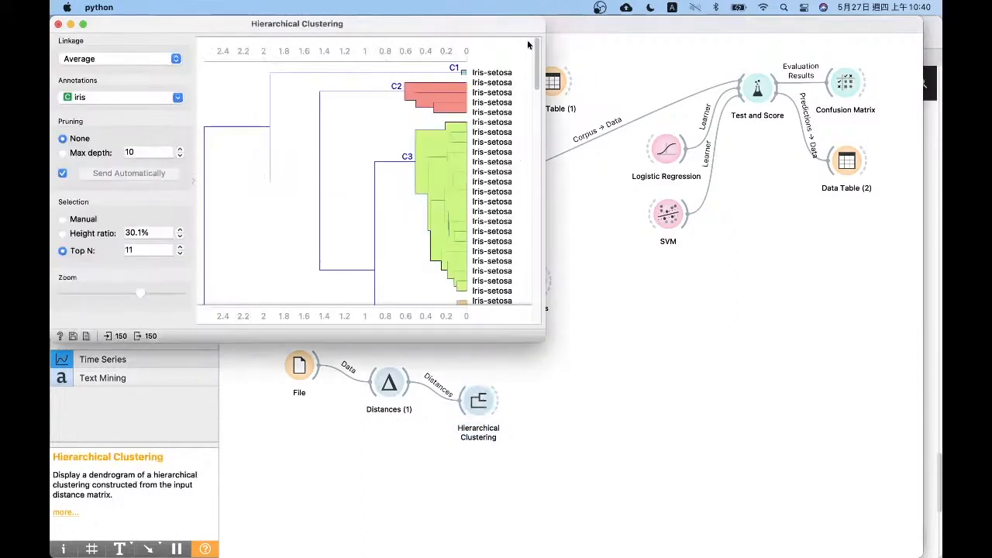
drag(537, 62, 542, 295)
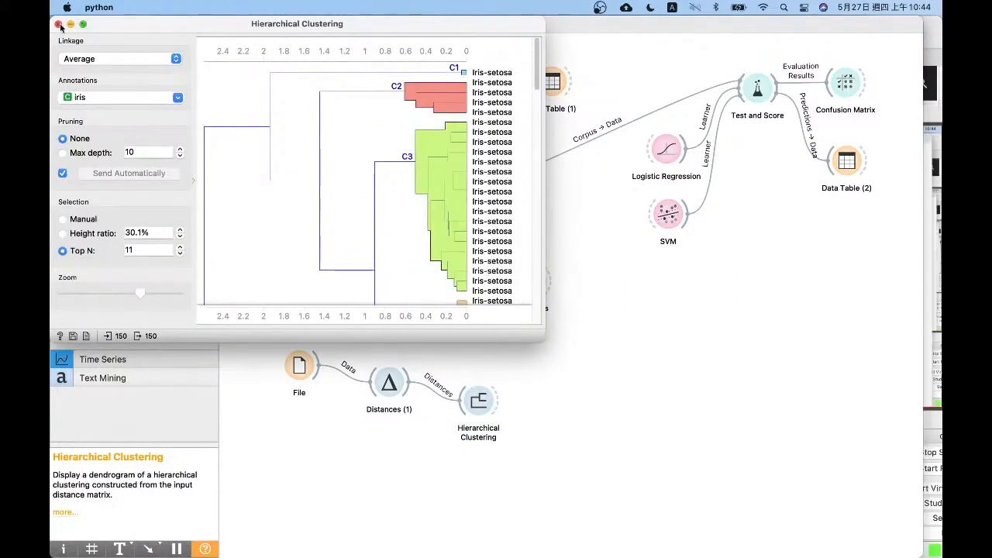
key(super+w)
drag(612, 504, 250, 354)
key(Delete)
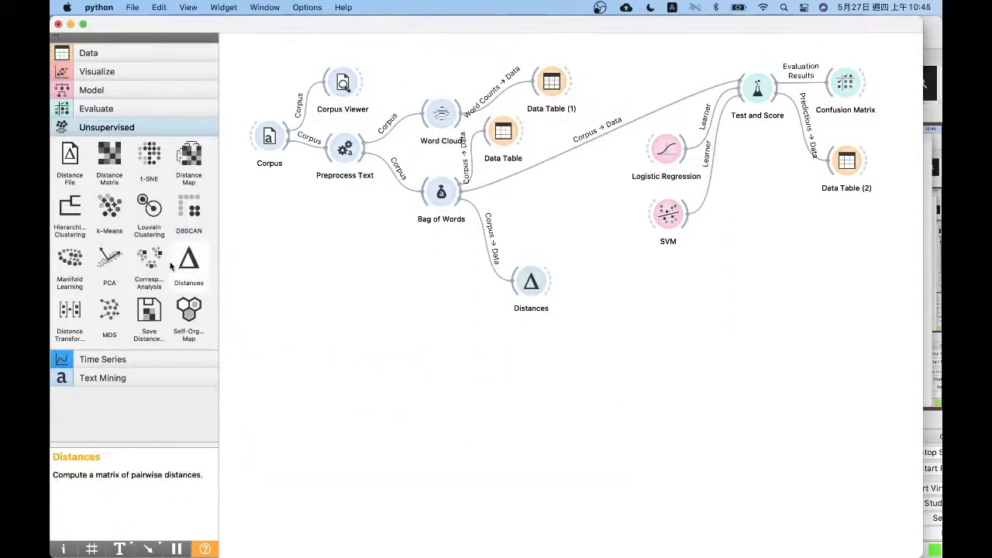
Add Hierarchical Clustering fed by the tales' Distances, open it, and look through the dendrogram
drag(70, 207, 610, 286)
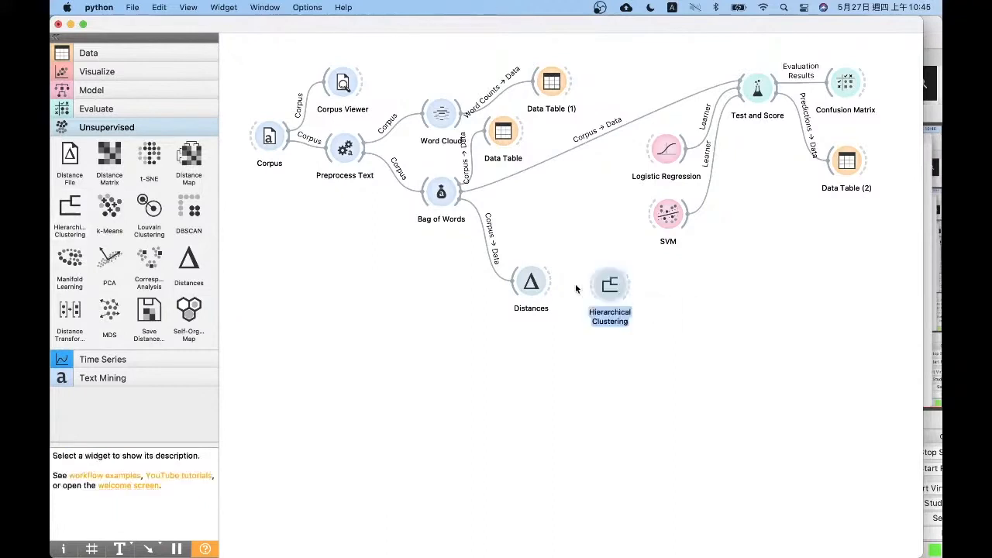
drag(550, 283, 626, 291)
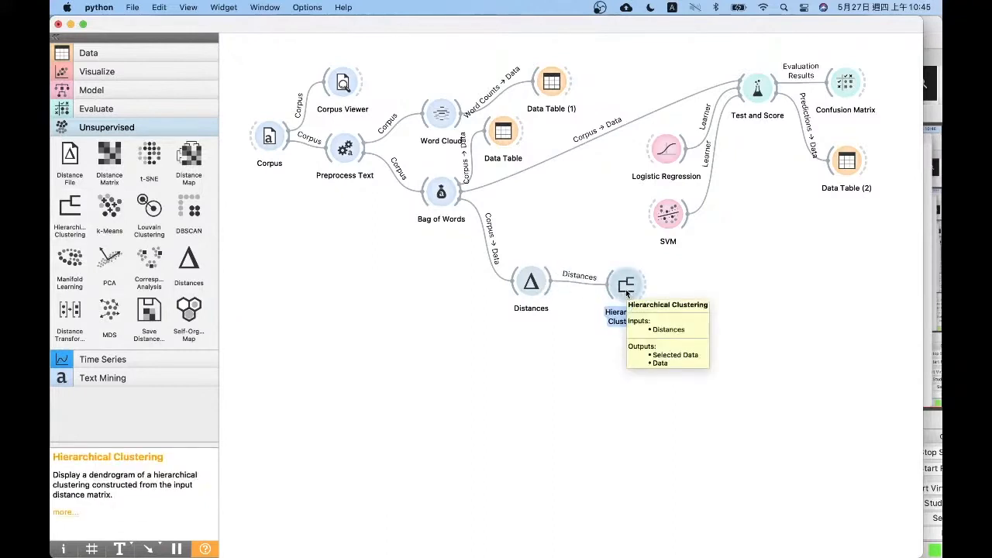
double_click(625, 289)
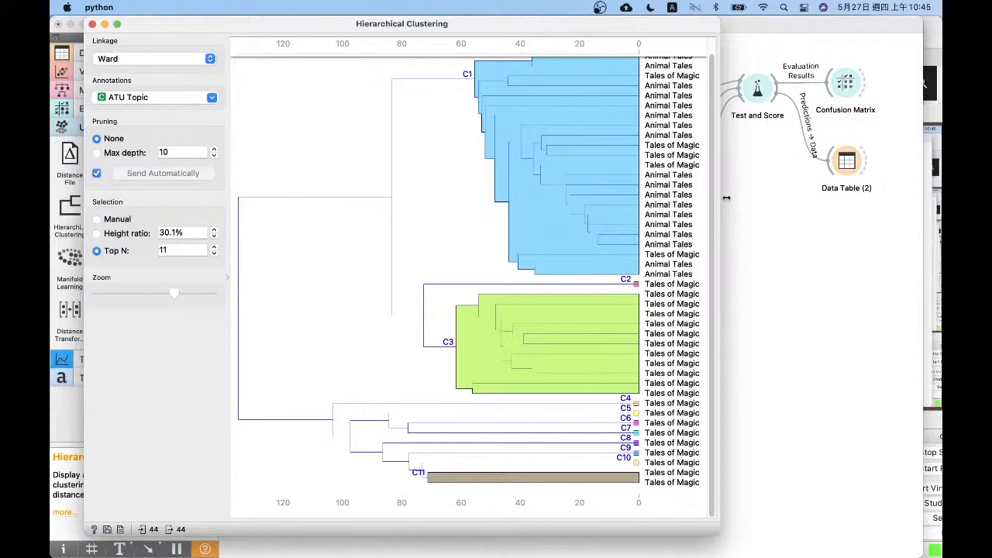
scroll(709, 127, up, 2)
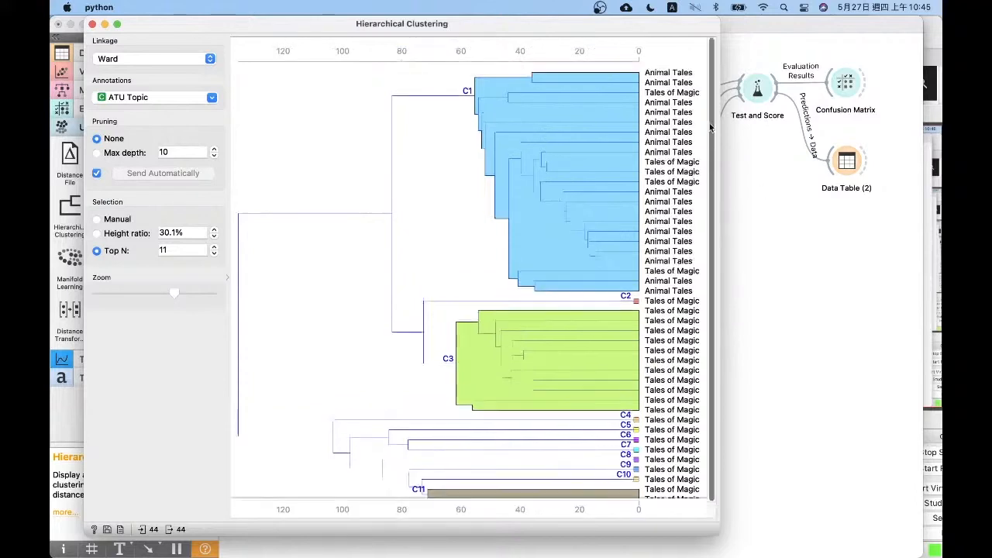
drag(710, 126, 711, 225)
Cut the tales dendrogram into clusters at a height ratio of 55.1%
click(421, 51)
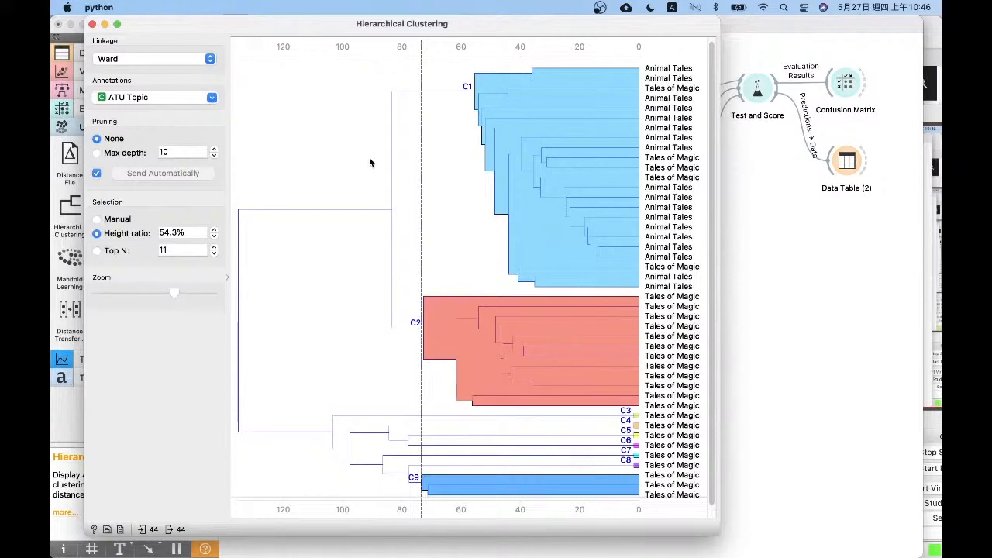
scroll(402, 174, down, 1)
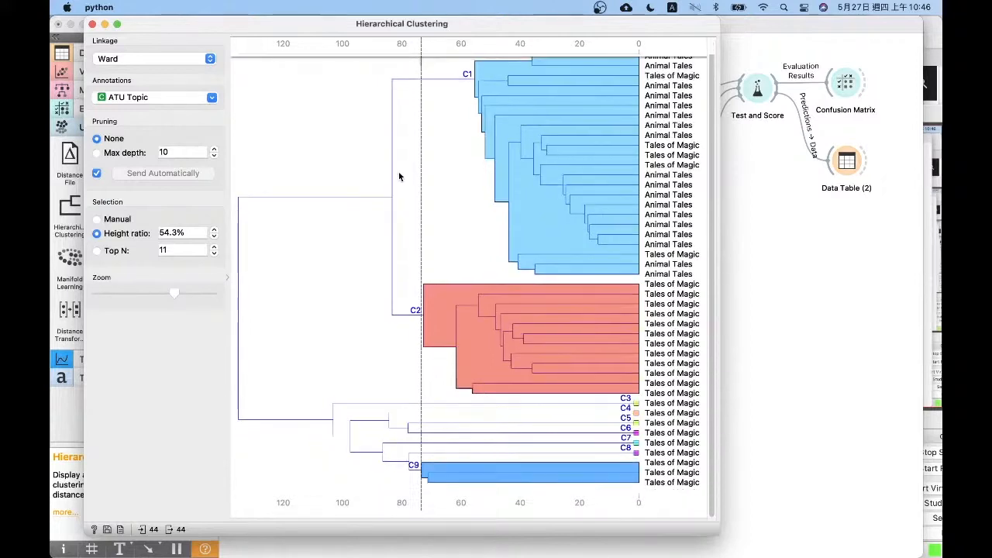
scroll(394, 160, up, 1)
drag(398, 62, 419, 44)
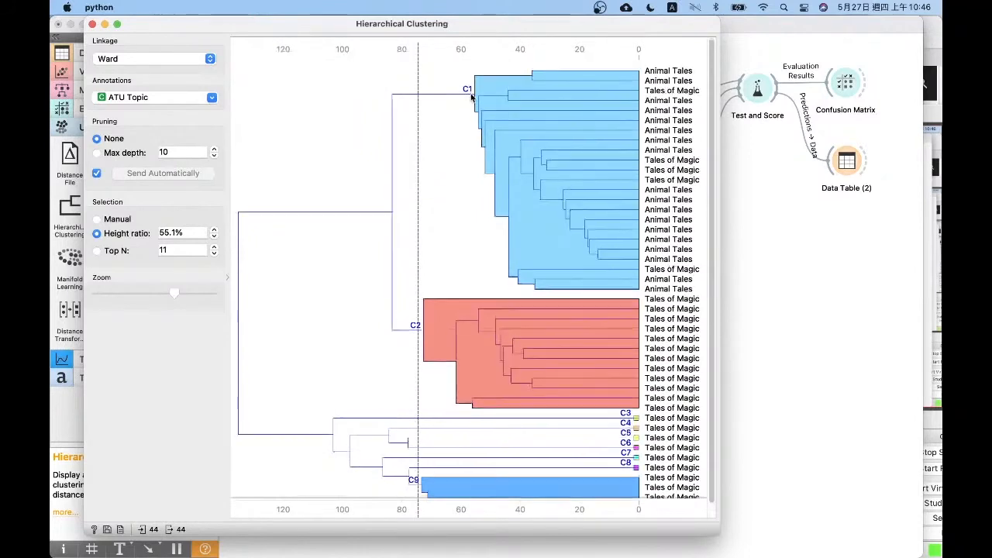
Check the topics within each cluster, and manually select the lowest large Tales of Magic branch, joining just above height 100
scroll(412, 418, down, 2)
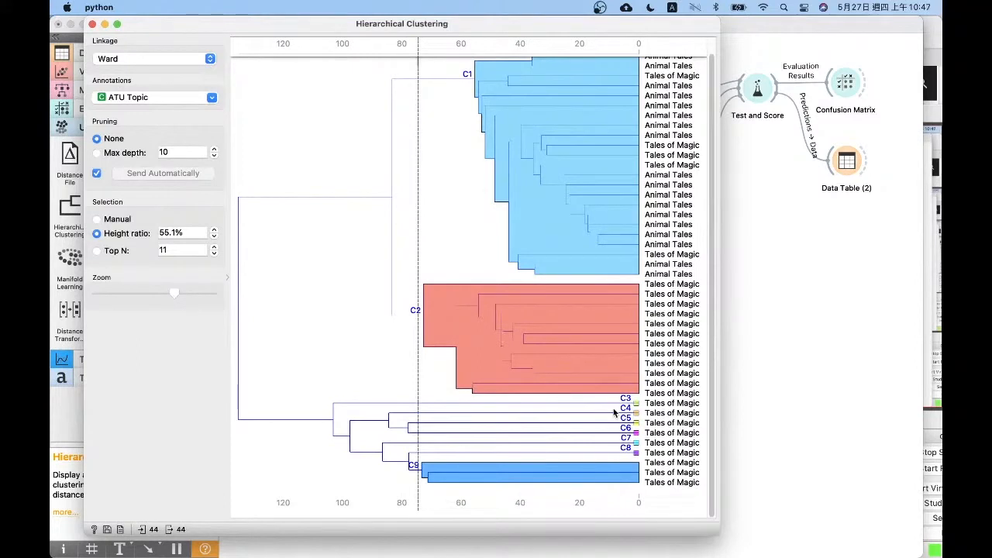
scroll(614, 412, up, 2)
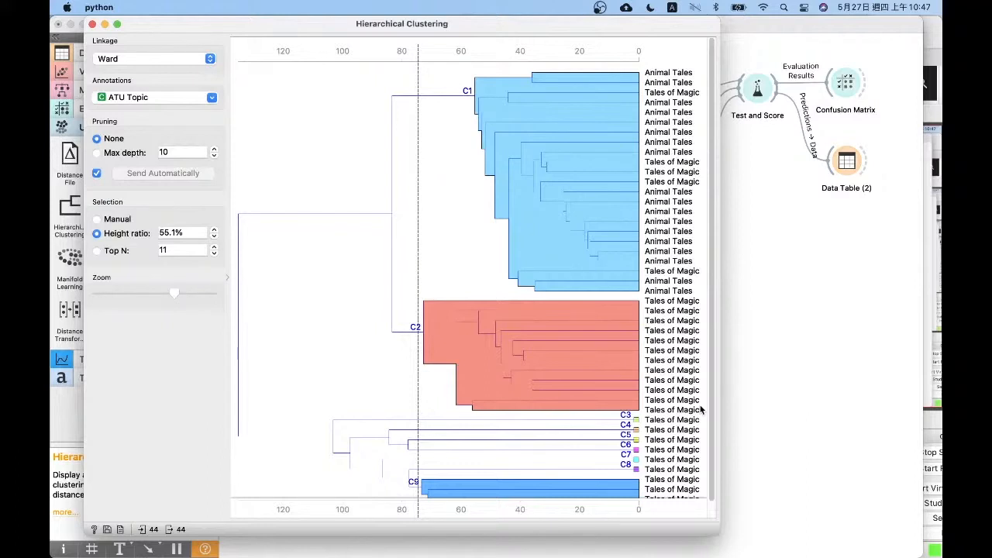
scroll(699, 409, down, 2)
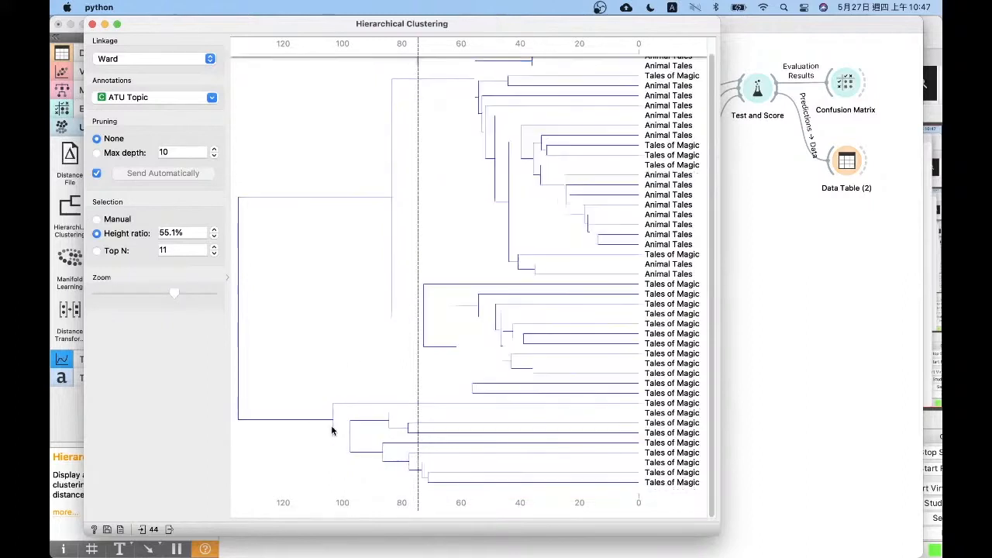
click(340, 419)
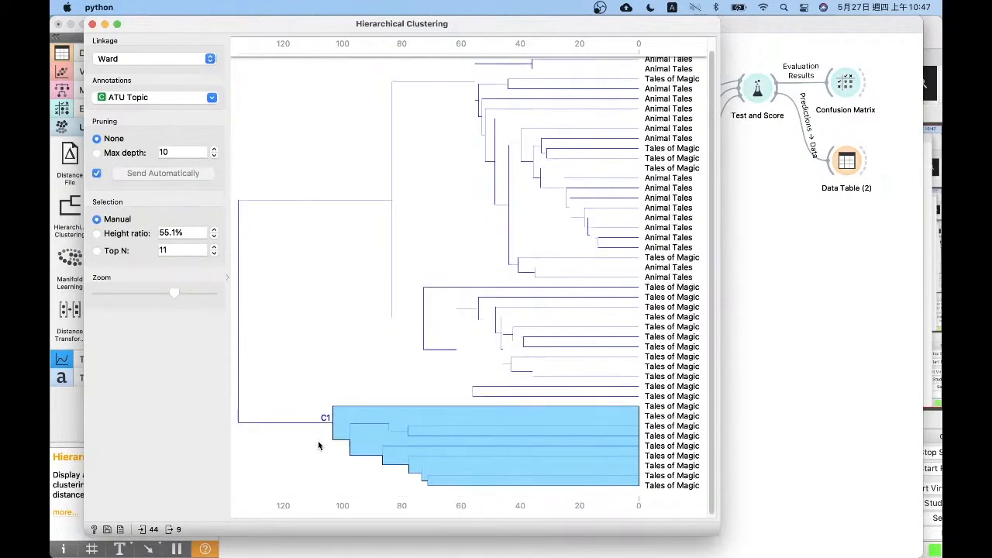
Compare the two large Tales of Magic branches in the dendrogram by selecting each in turn
click(424, 324)
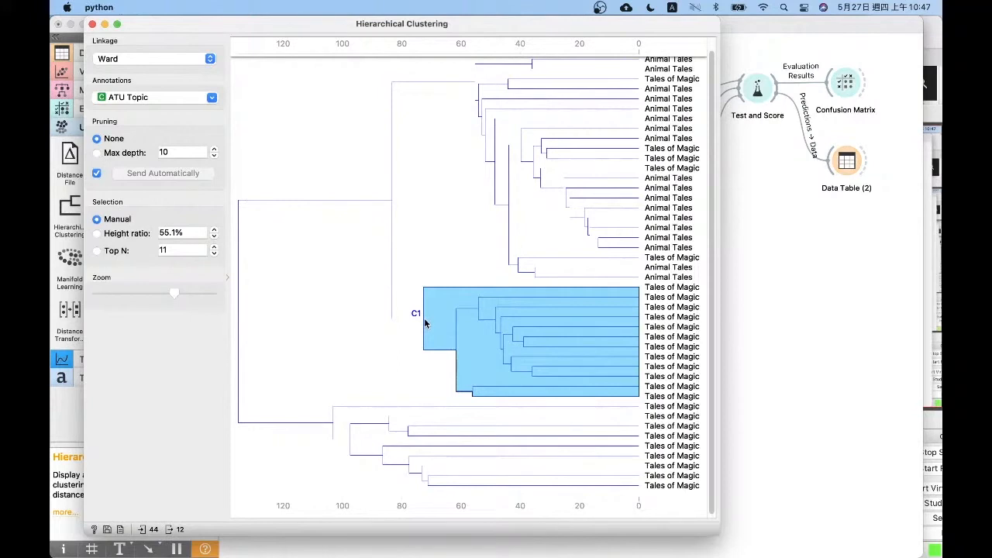
click(341, 422)
click(427, 308)
click(428, 307)
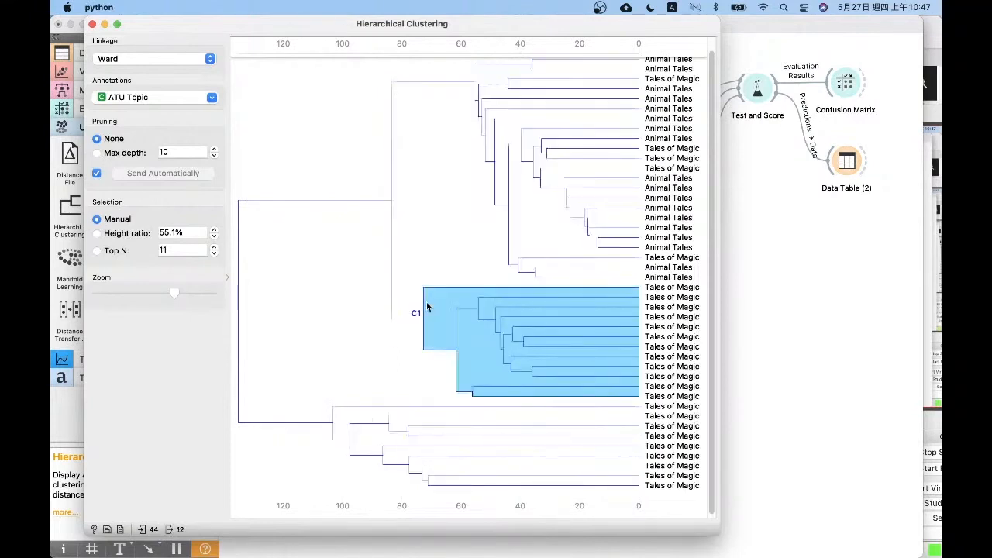
click(348, 412)
scroll(356, 397, down, 1)
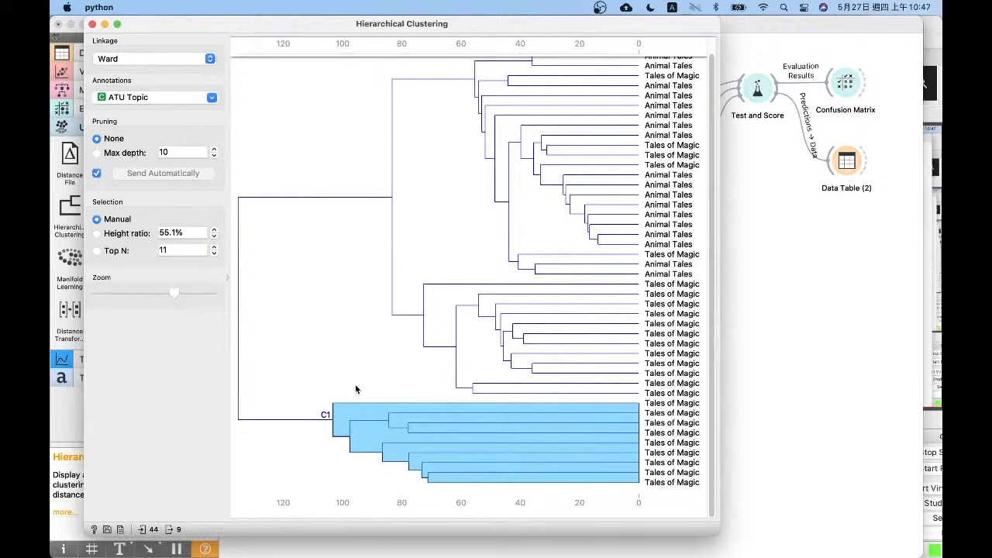
click(445, 312)
scroll(444, 312, up, 2)
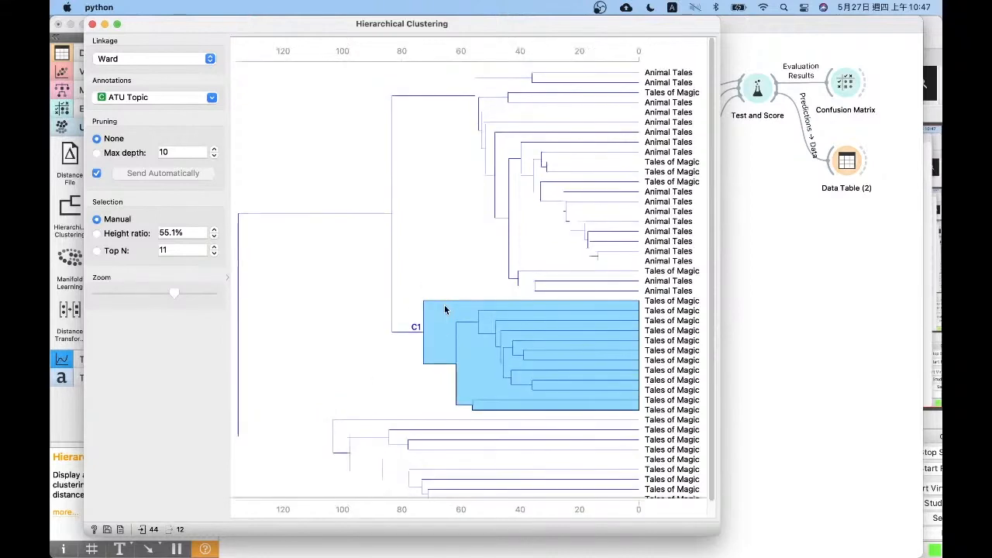
Manually select the whole uppermost branch, made up mostly of Animal Tales, and close the dendrogram
click(500, 86)
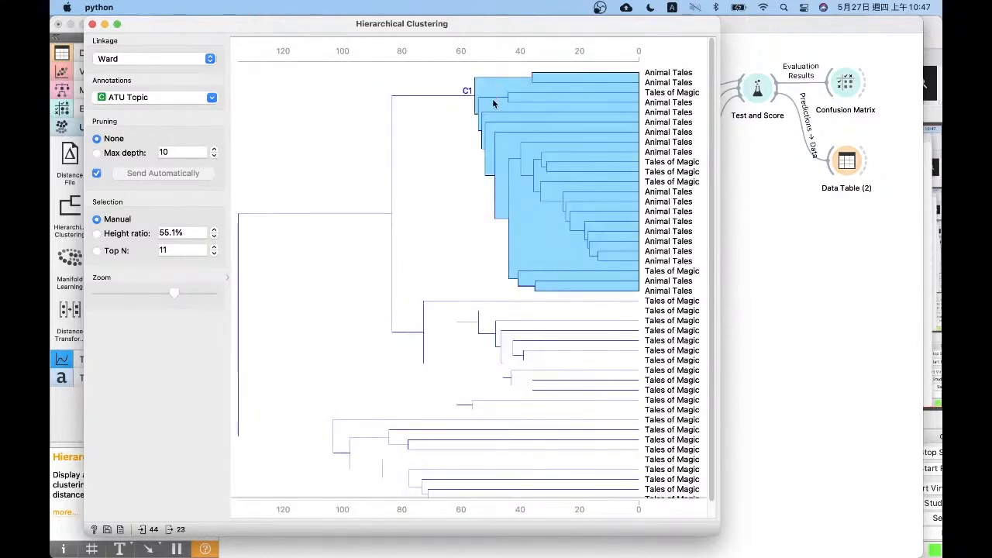
click(475, 52)
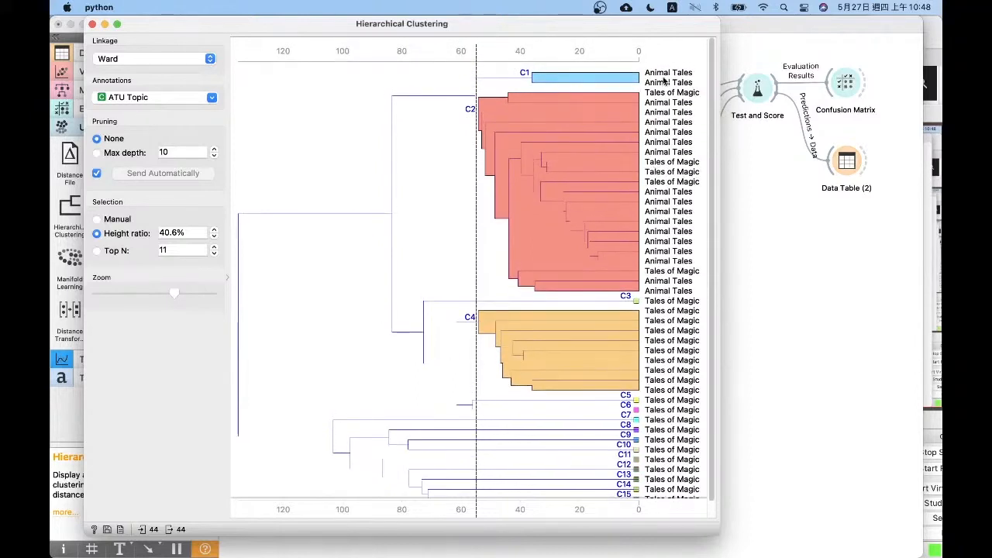
click(476, 101)
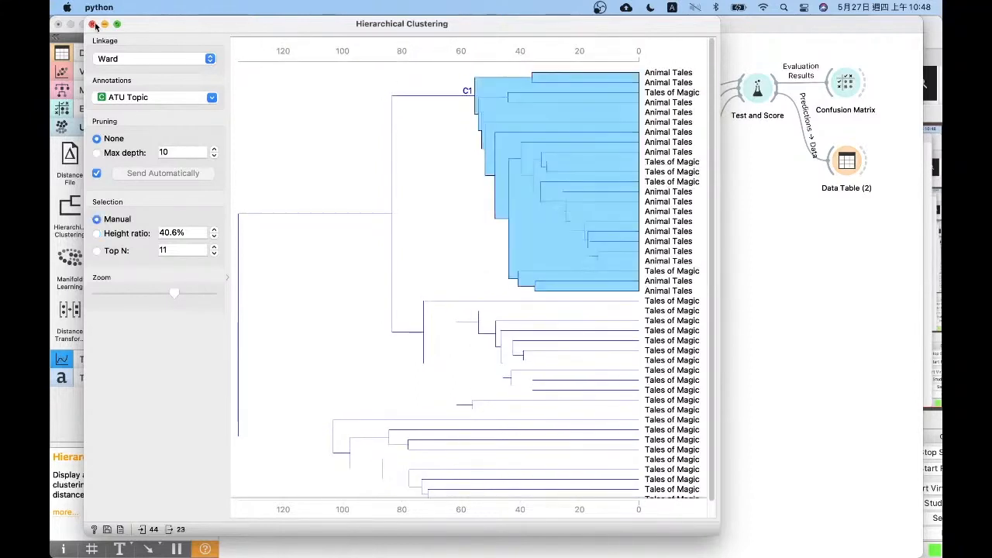
click(92, 24)
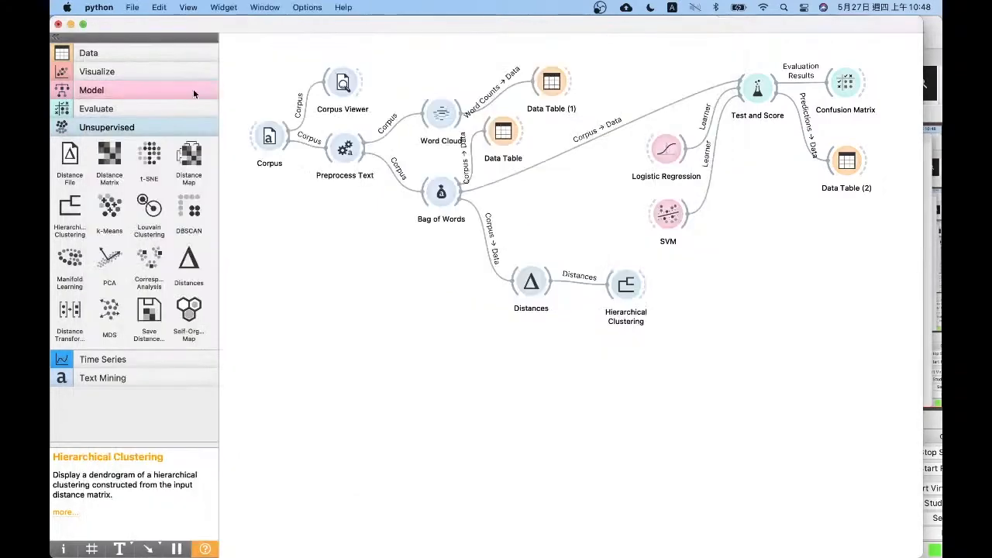
Add a Data Table beside Hierarchical Clustering and feed it the clustering's Selected Data
click(100, 54)
drag(70, 136, 727, 289)
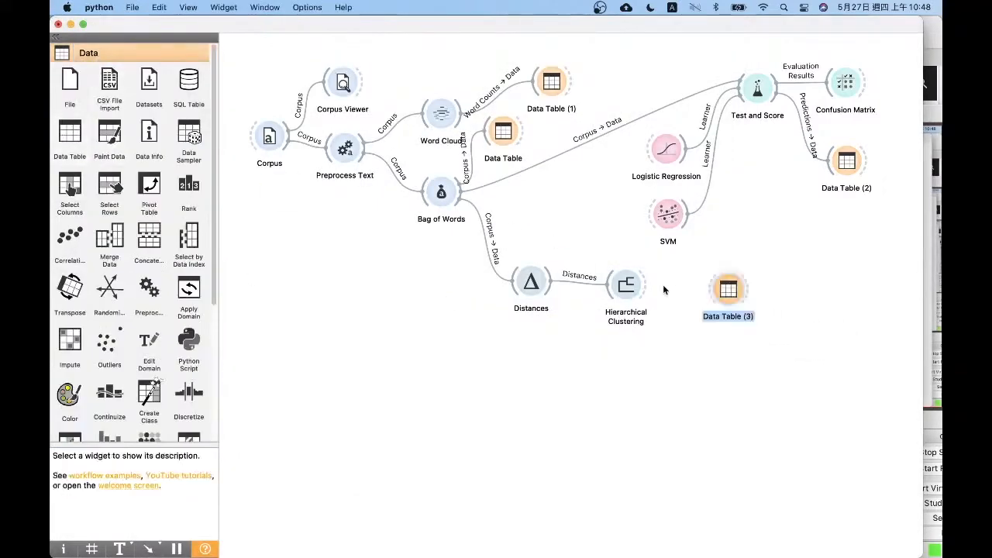
drag(645, 285, 683, 286)
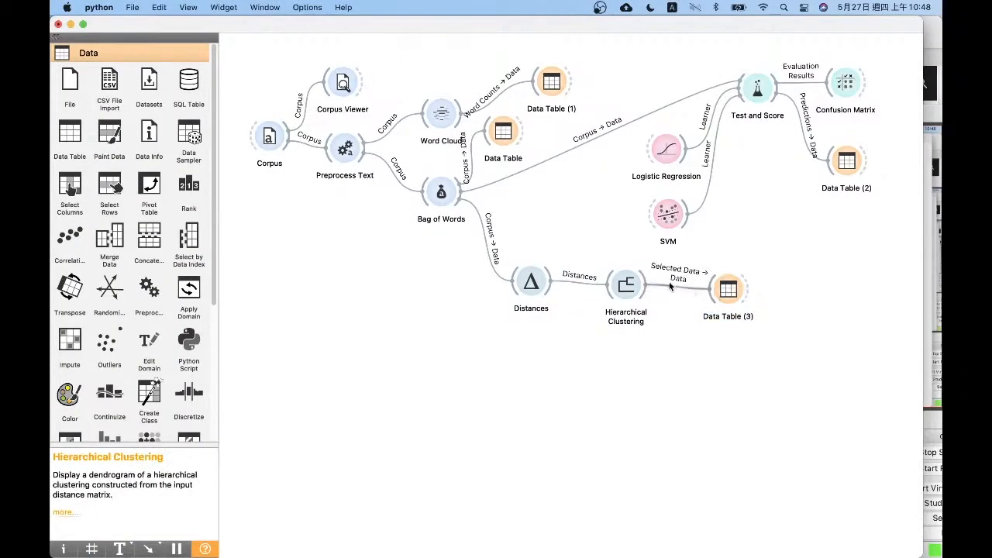
Open the selected cluster's table, sort it by ATU Topic, widen the bag-of-words and Title columns to read the tales, and close it
double_click(728, 289)
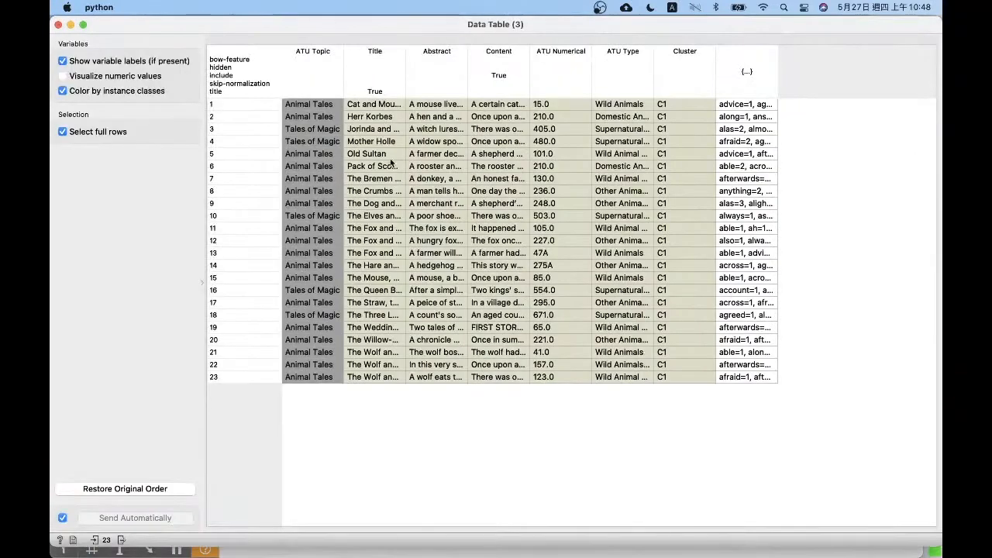
click(320, 51)
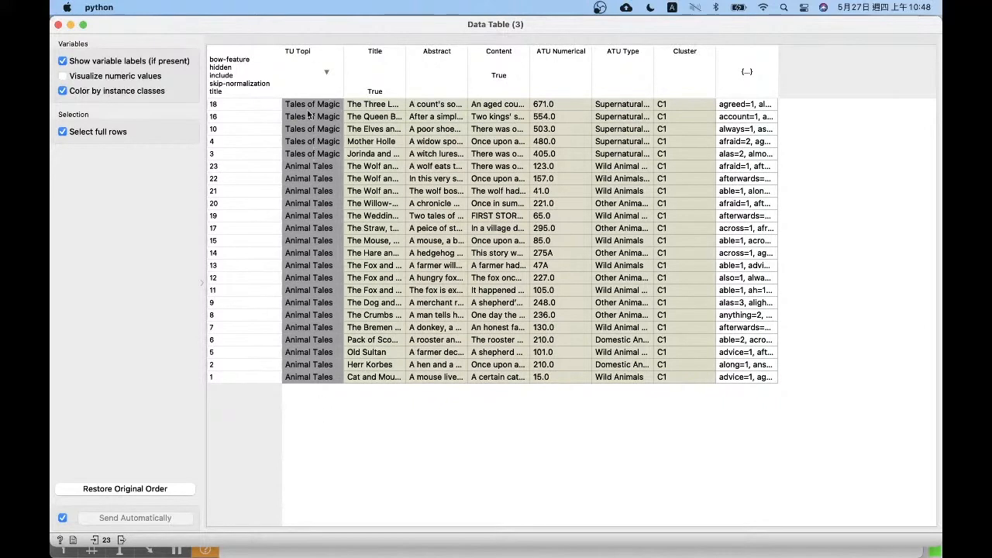
drag(777, 62, 932, 67)
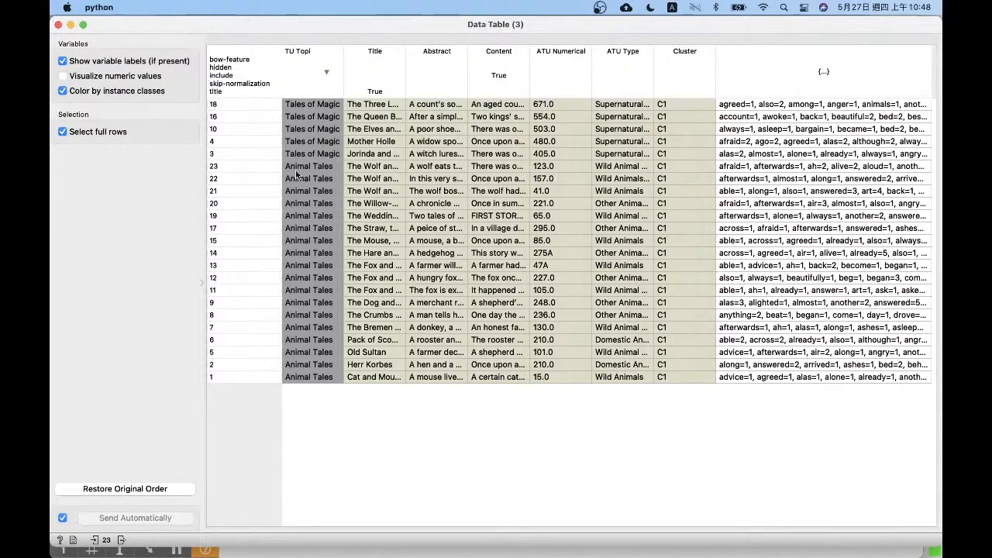
drag(407, 65, 515, 65)
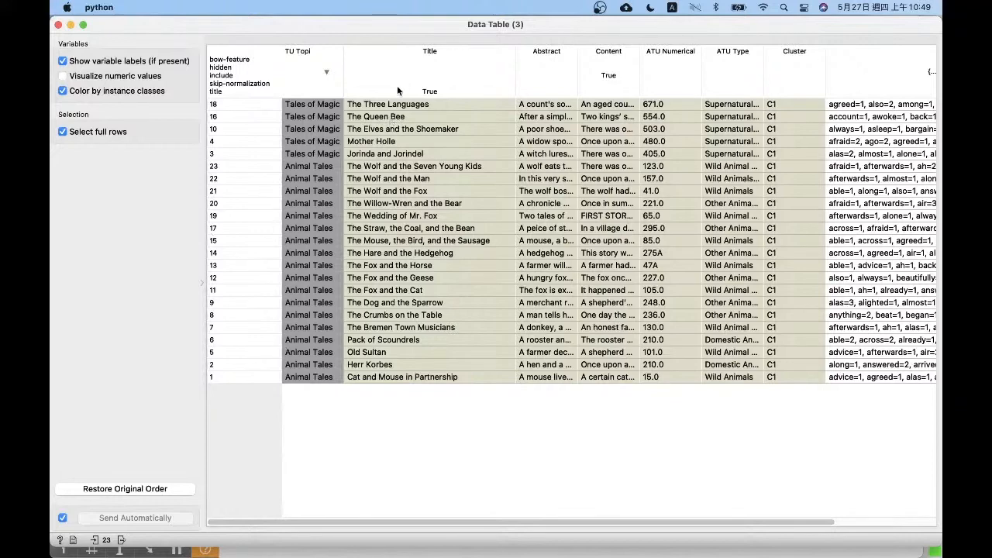
click(58, 25)
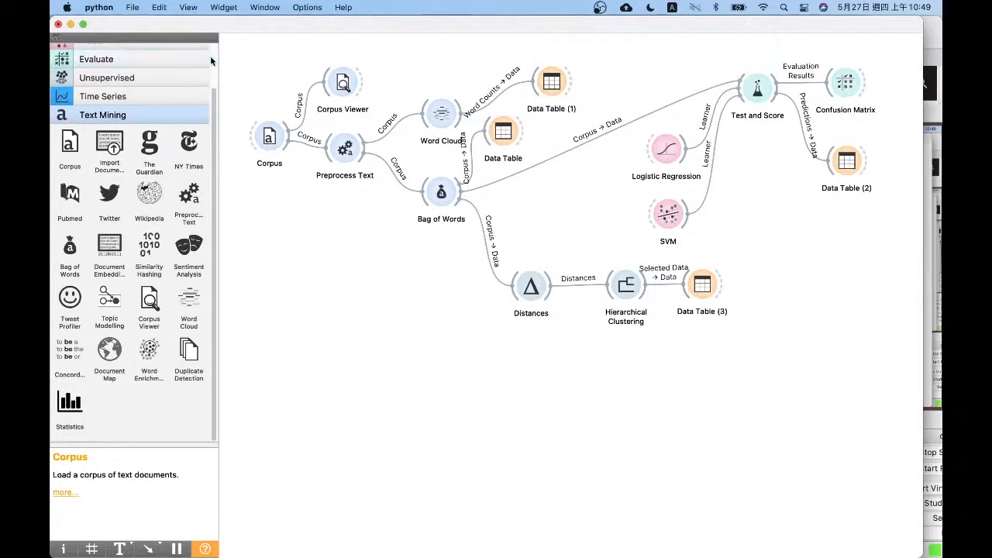
Add a second Logistic Regression below Distances and feed it the Bag of Words corpus
scroll(189, 65, up, 3)
click(134, 89)
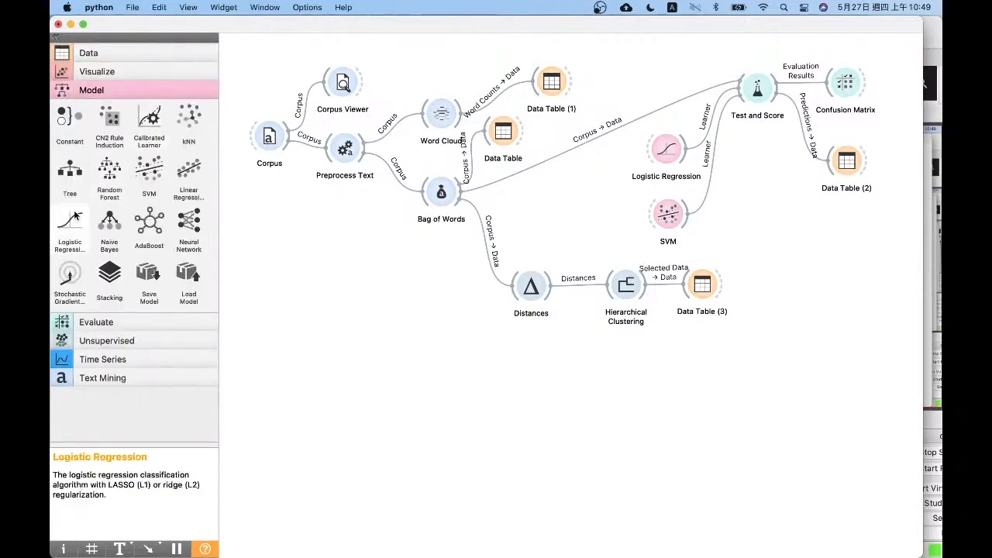
drag(70, 223, 527, 381)
drag(460, 201, 517, 383)
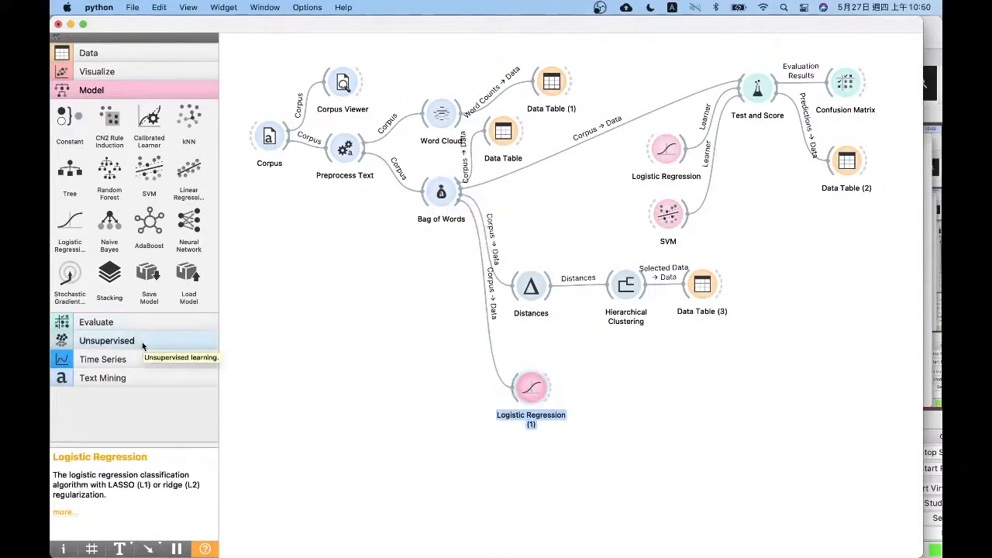
Add a second Corpus widget in the empty area of the canvas, to the left of the new Logistic Regression
click(142, 51)
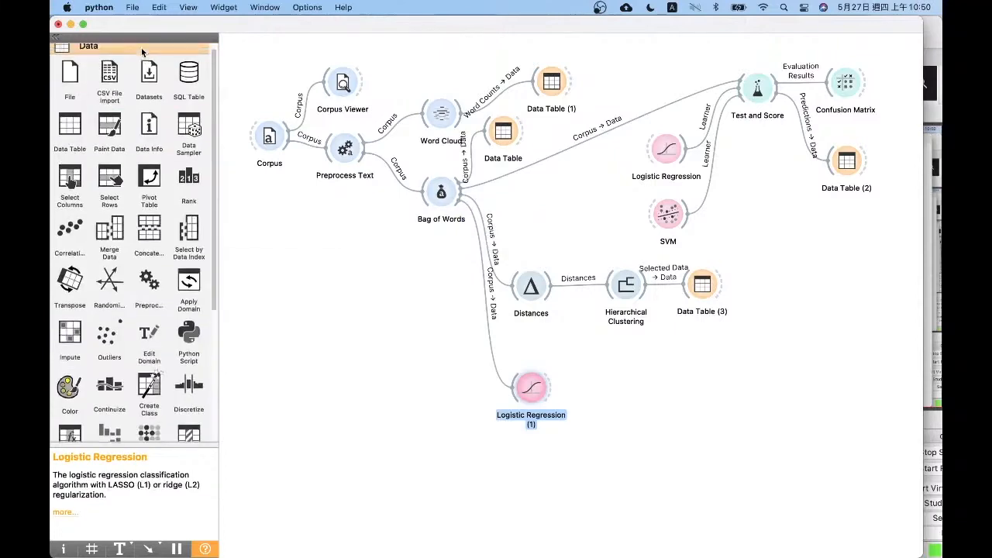
scroll(217, 313, down, 5)
click(151, 432)
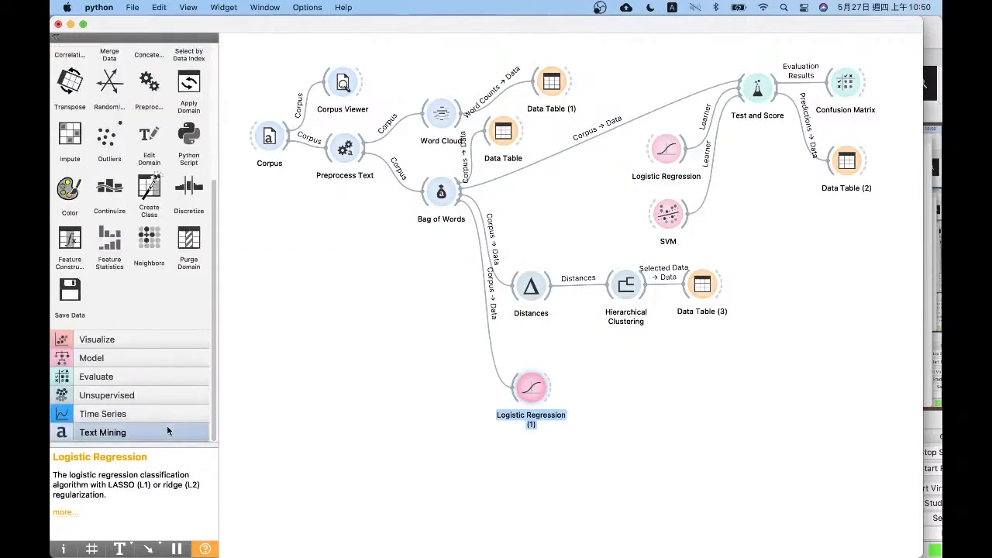
click(70, 143)
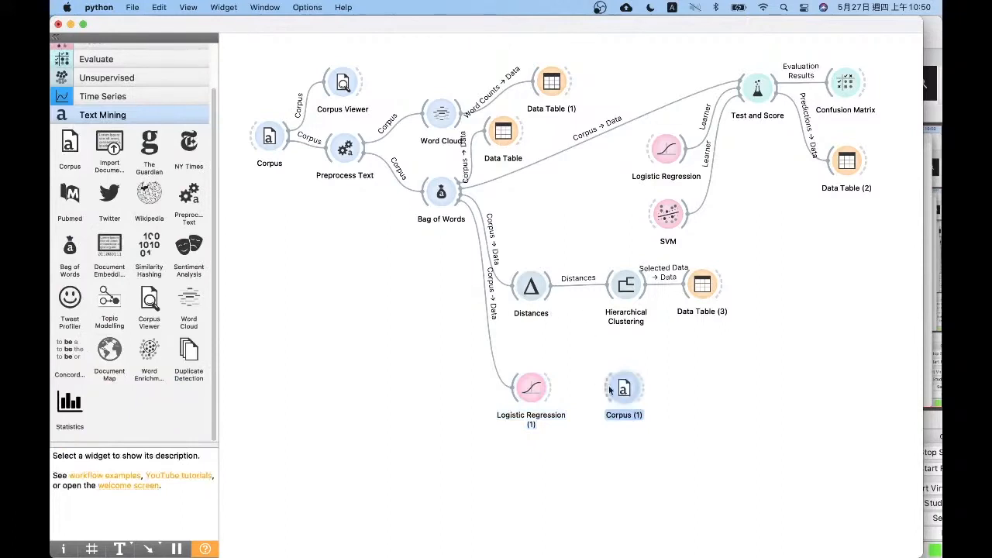
drag(624, 387, 294, 387)
Check which file the original Corpus uses, load andersen.tab in the second Corpus, and move that widget slightly to the right
double_click(268, 139)
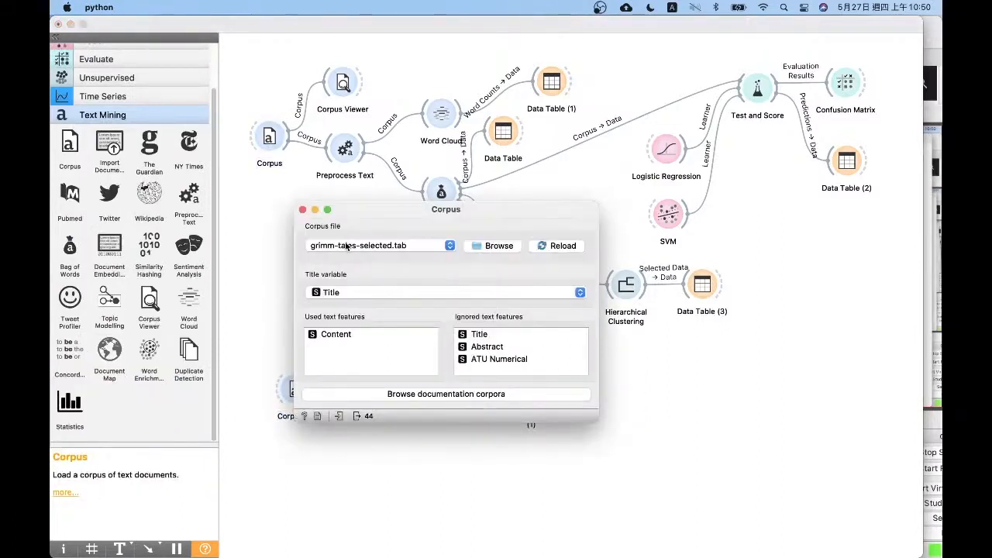
click(302, 210)
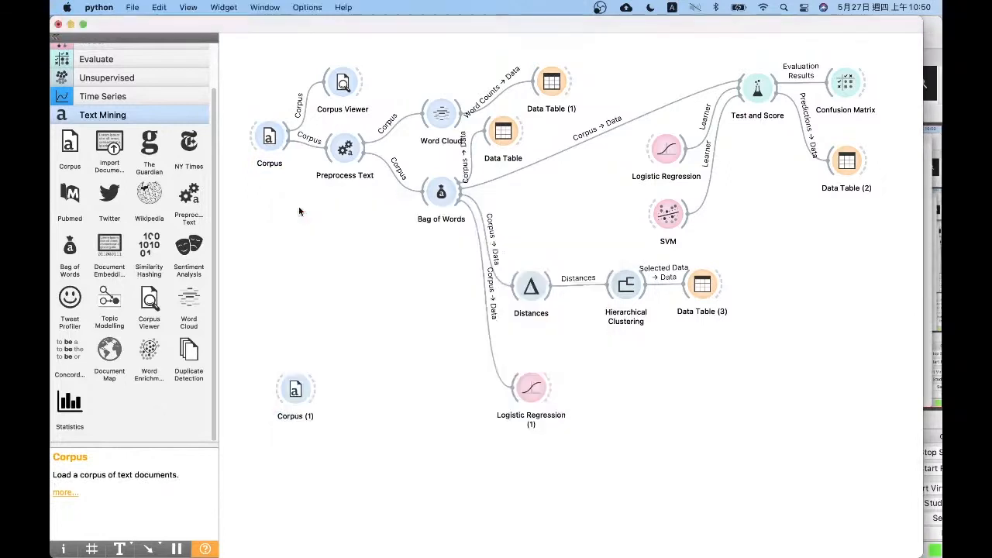
double_click(297, 408)
click(436, 184)
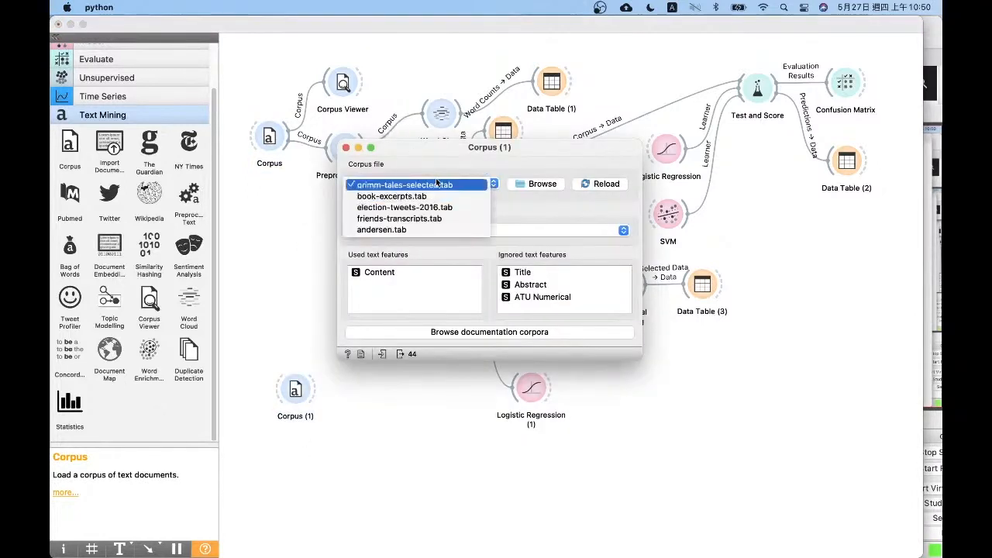
click(409, 229)
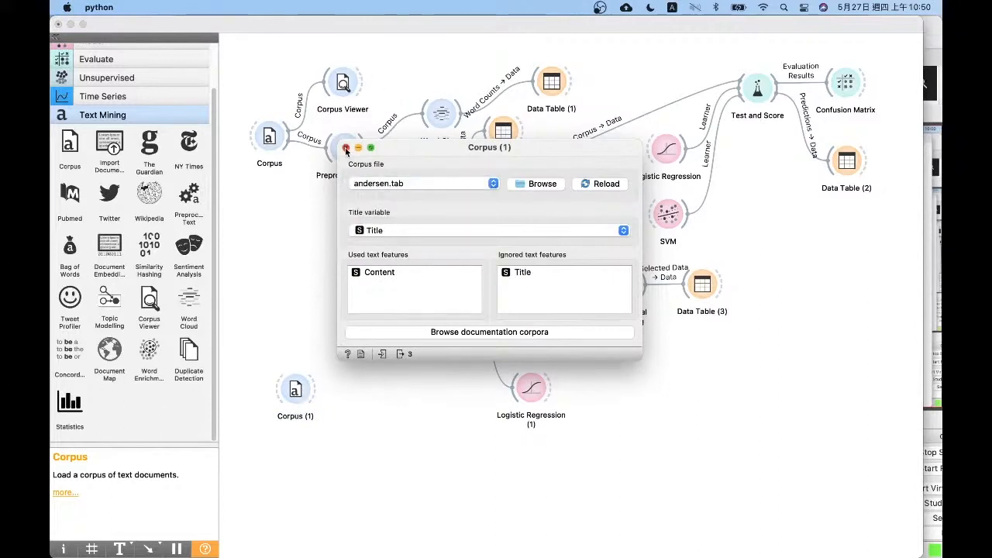
drag(291, 400, 342, 404)
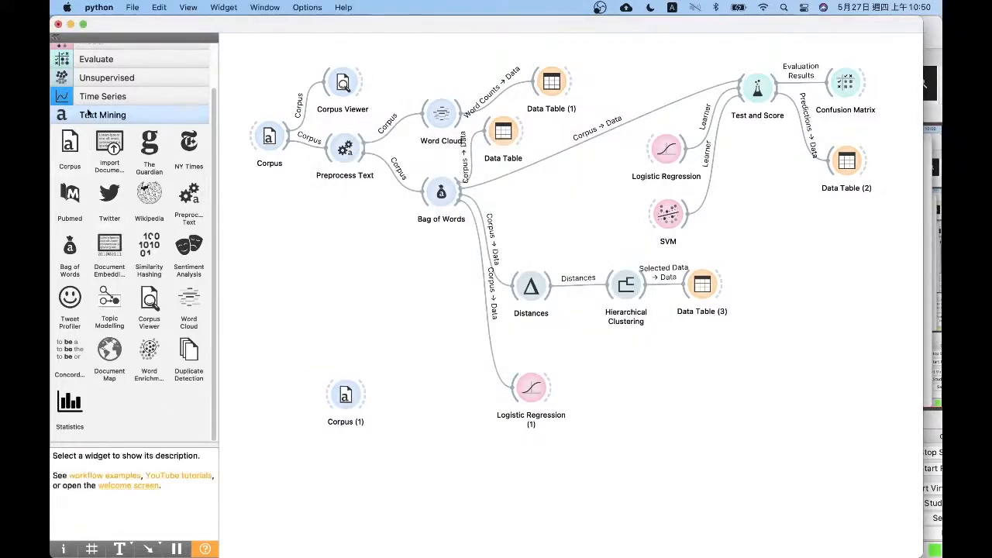
Add a Predictions widget beside the second Logistic Regression and connect that model to it as predictor
click(96, 58)
mouse_move(115, 147)
mouse_down()
mouse_move(657, 458)
mouse_move(639, 410)
mouse_up()
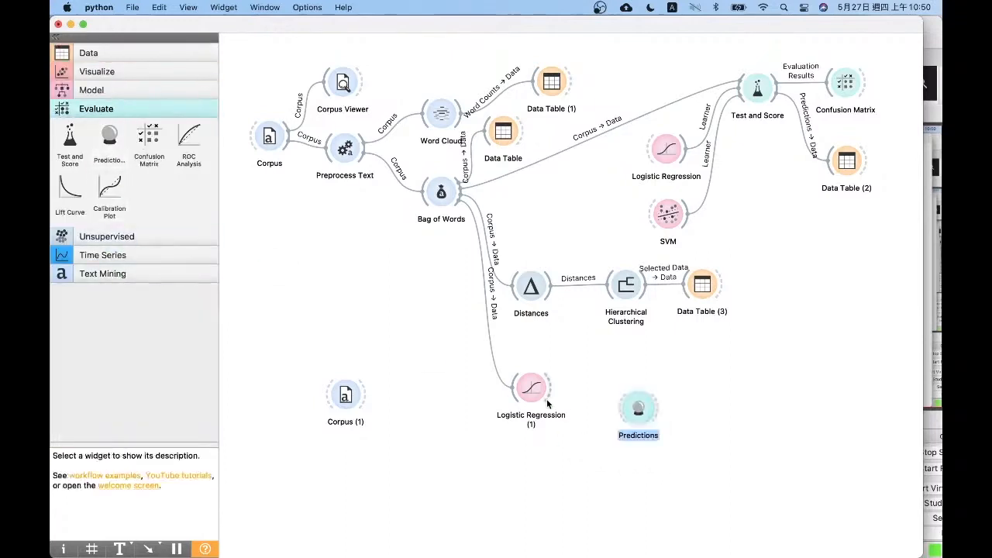
drag(547, 397, 642, 417)
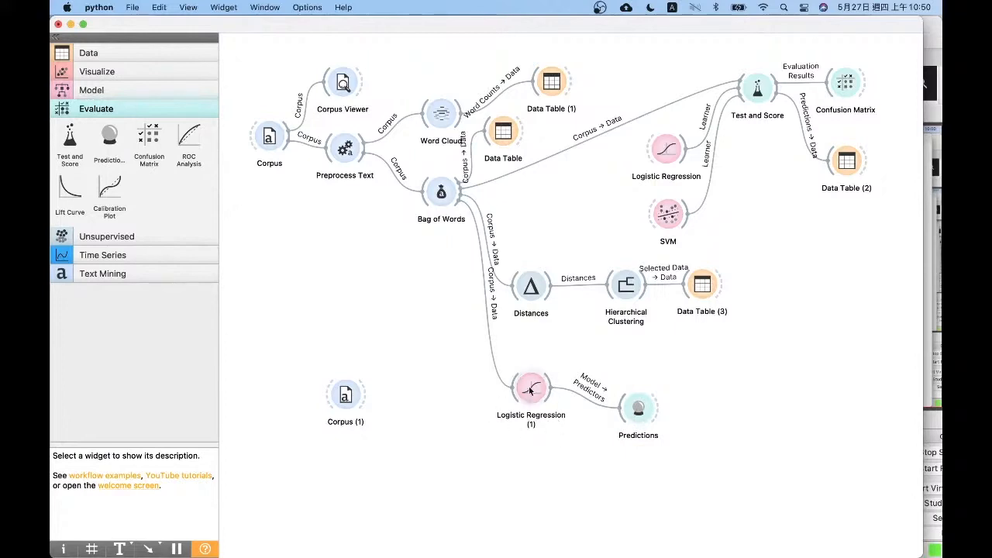
click(441, 191)
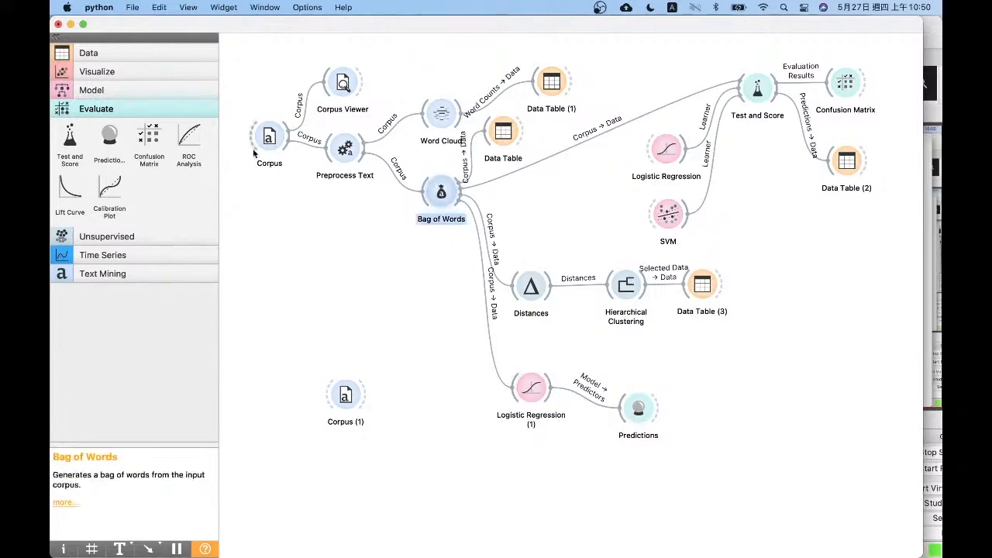
click(270, 137)
double_click(270, 138)
key(Escape)
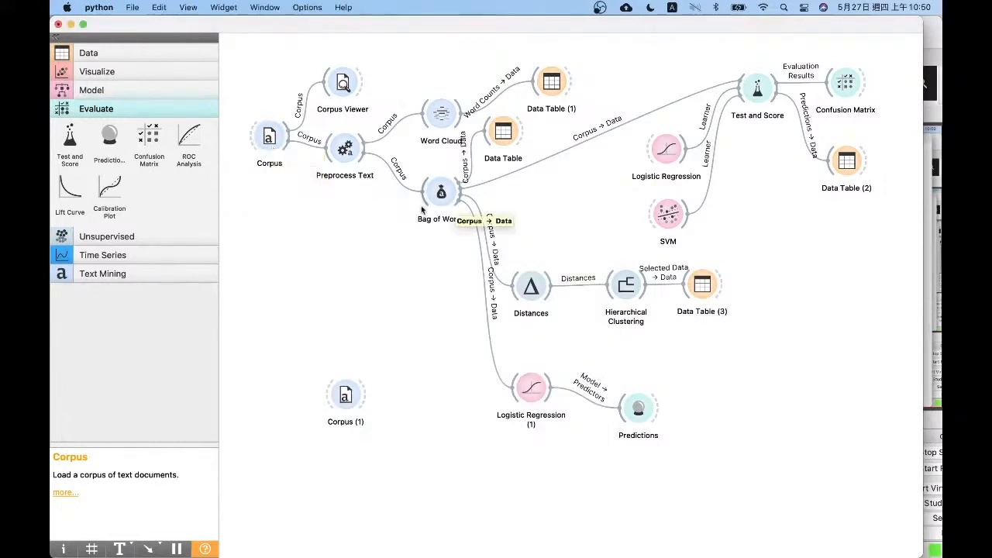
Place the Andersen Corpus below the second Logistic Regression, feed it into Predictions as data, and connect a new Data Table to Predictions
drag(344, 396, 637, 419)
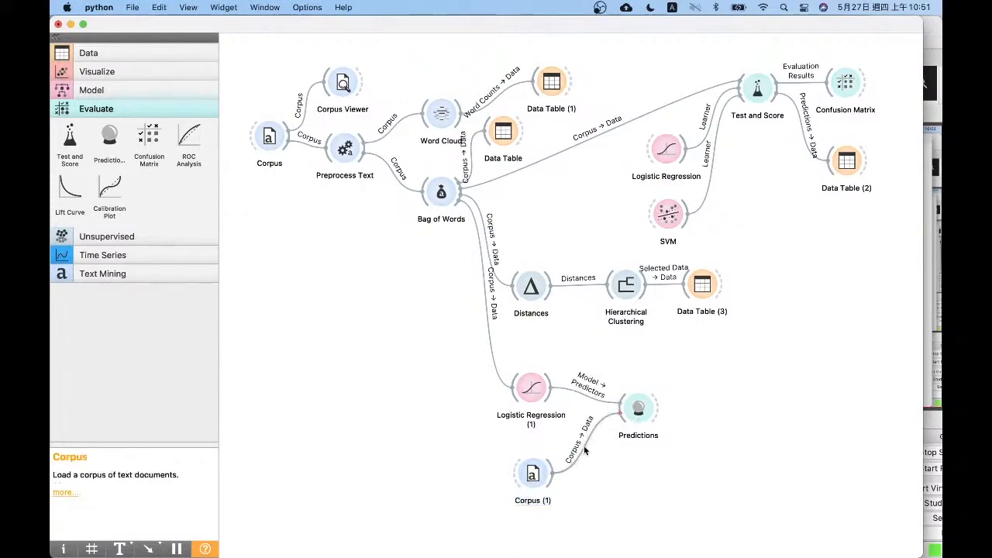
click(88, 53)
drag(68, 131, 709, 409)
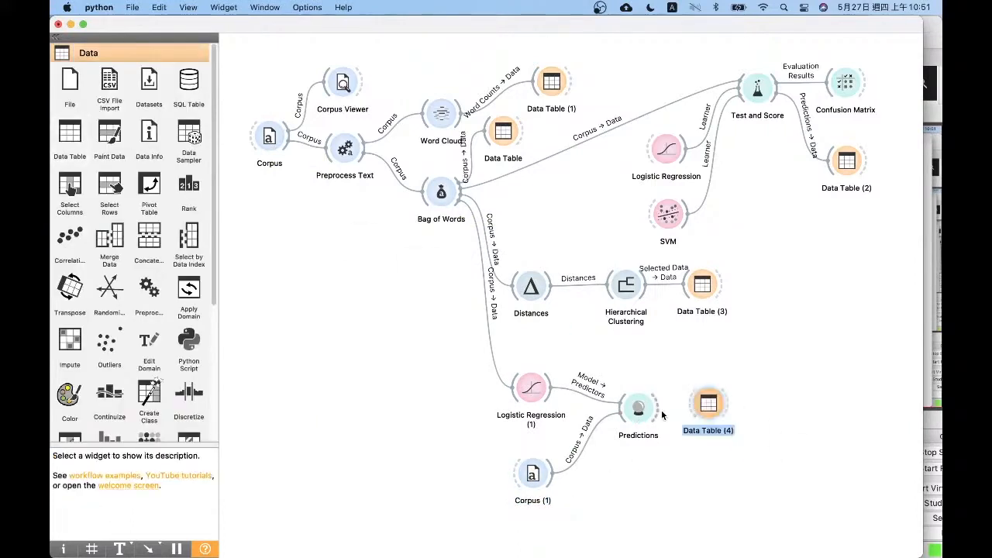
drag(657, 409, 691, 404)
Open the predictions table, widen the Title, Content and Logistic Regression columns, and review each Andersen tale's predicted type and probabilities
double_click(708, 404)
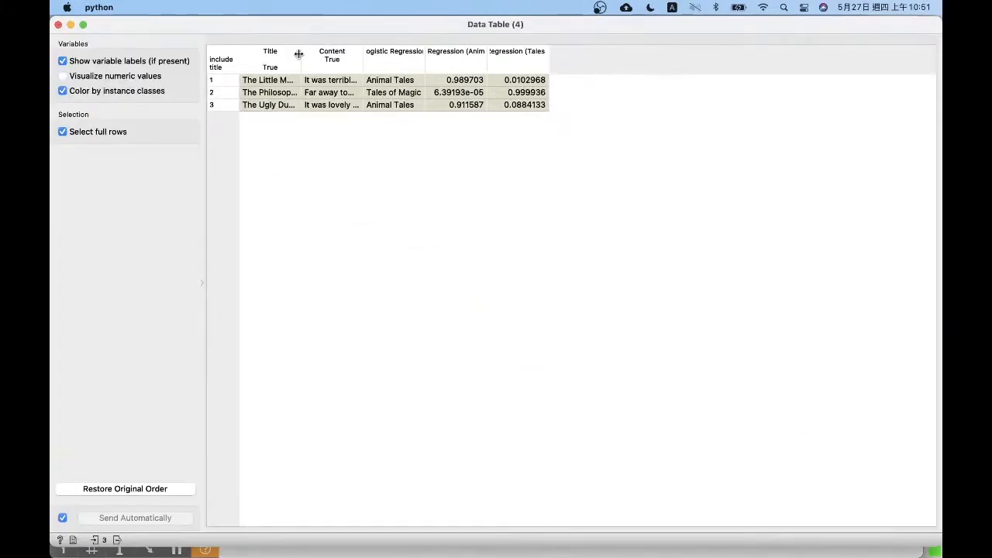
drag(298, 54, 354, 62)
mouse_move(415, 55)
mouse_down()
mouse_move(500, 60)
mouse_move(434, 54)
mouse_up()
drag(497, 53, 509, 55)
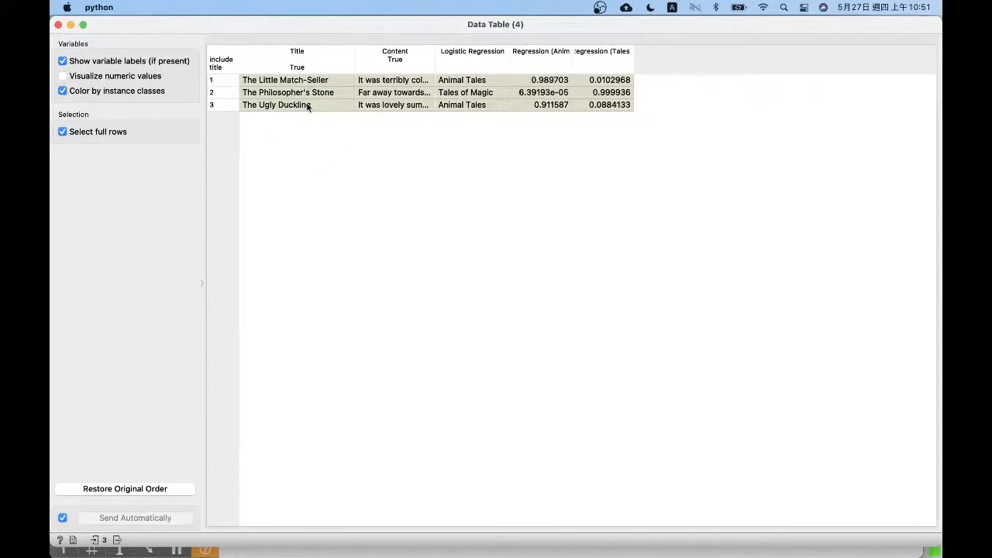
click(474, 82)
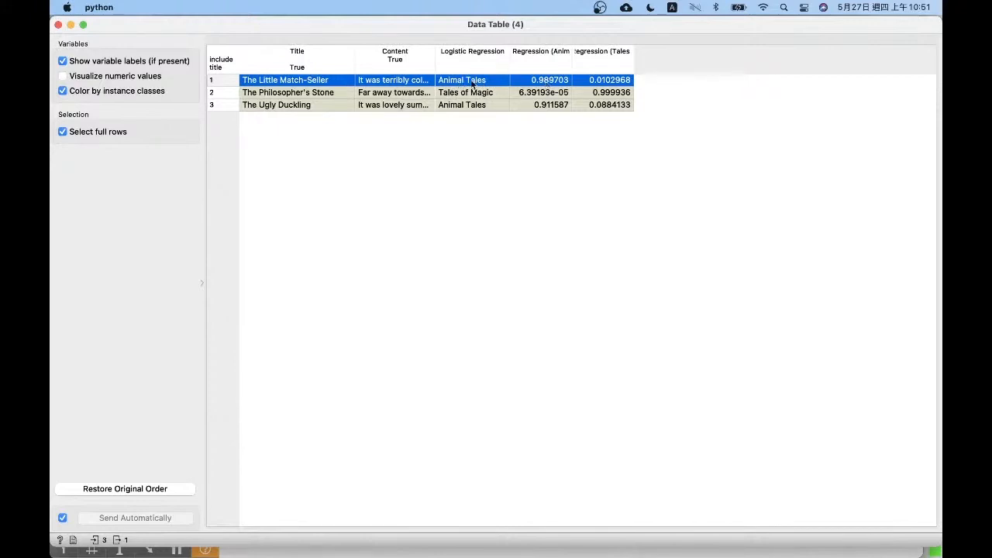
click(609, 94)
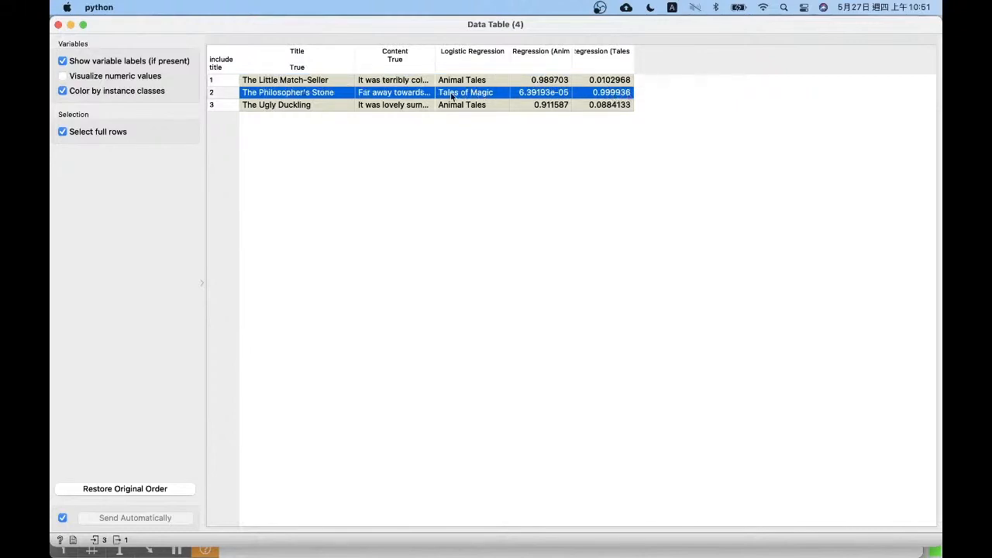
click(473, 107)
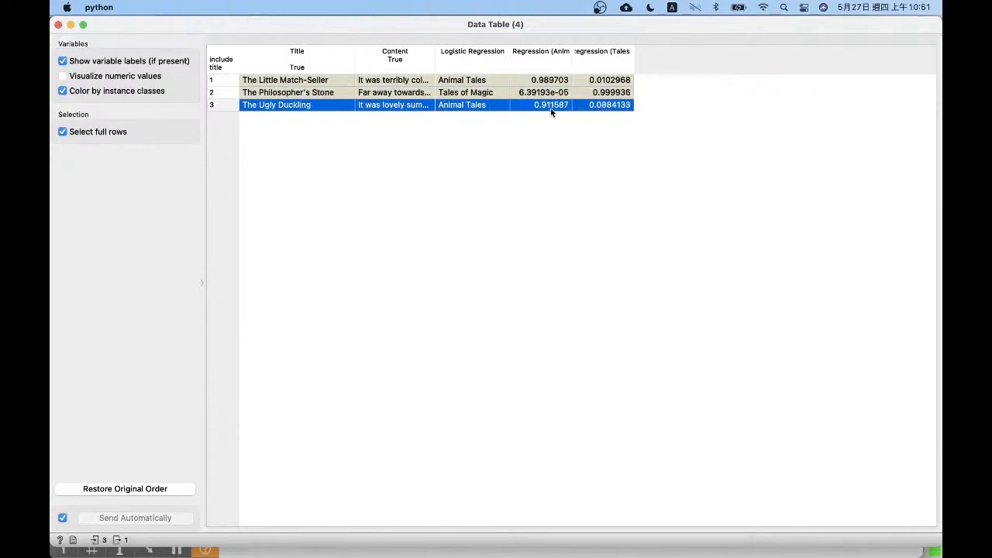
Close the predictions table, add a Sentiment Analysis widget, and place it in free canvas space beside the Andersen Corpus
click(59, 24)
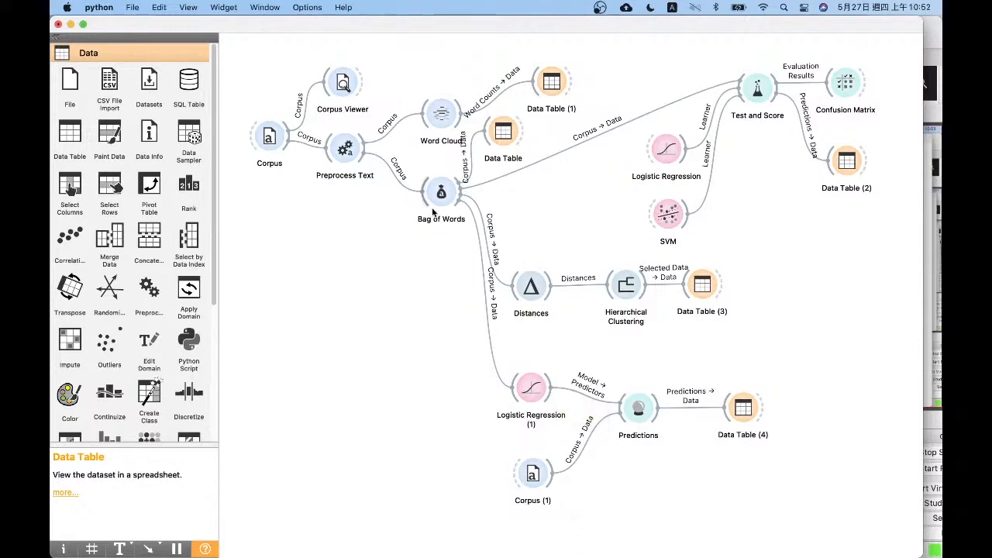
scroll(155, 349, down, 5)
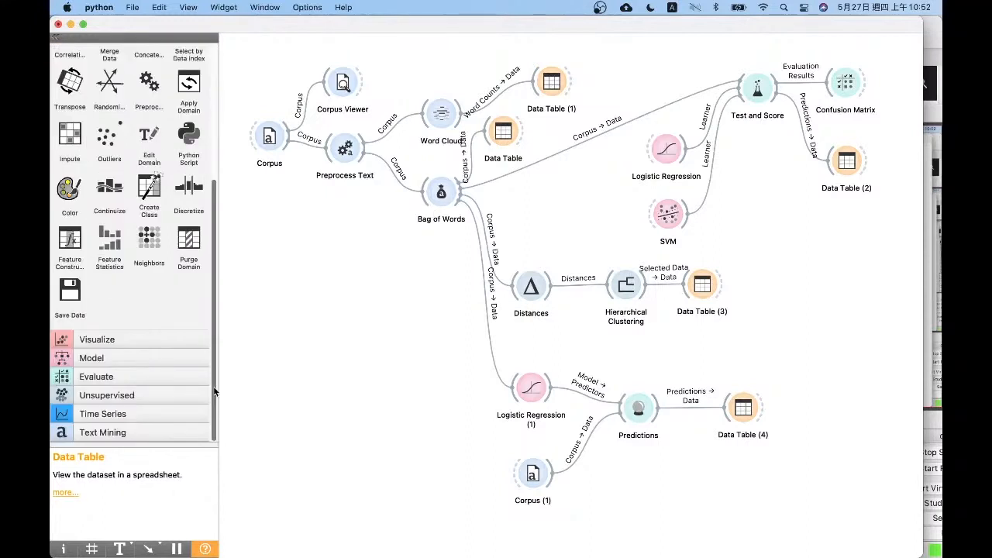
click(140, 432)
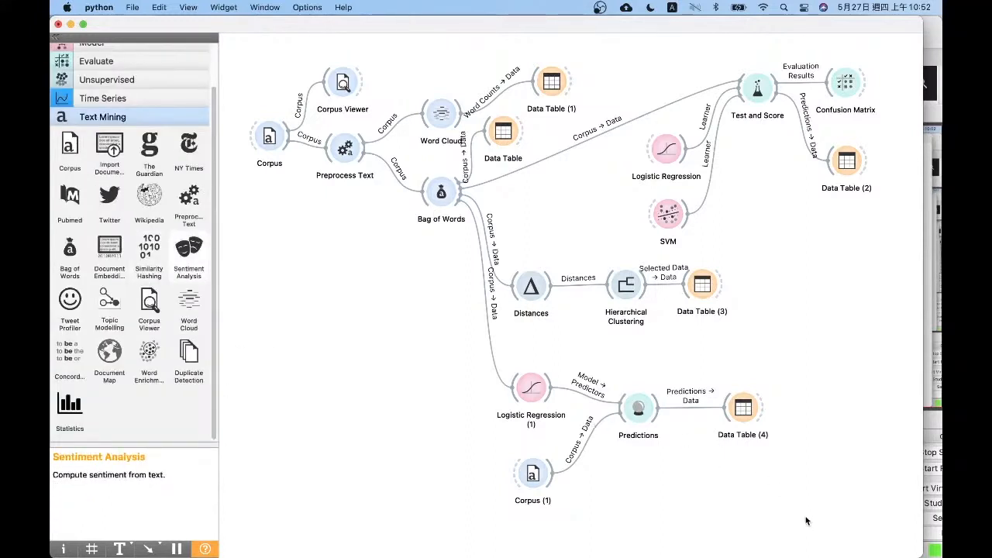
drag(806, 520, 475, 399)
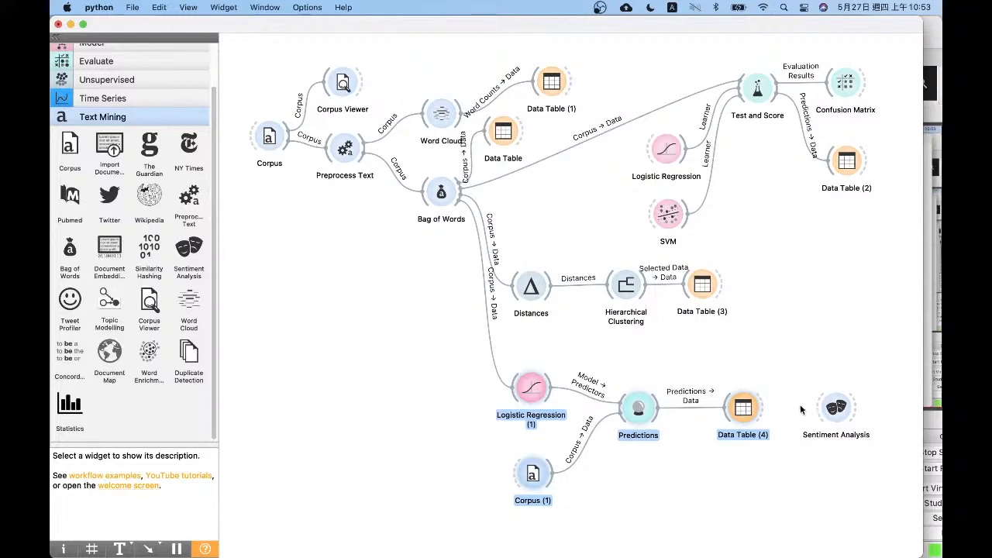
drag(845, 411, 444, 454)
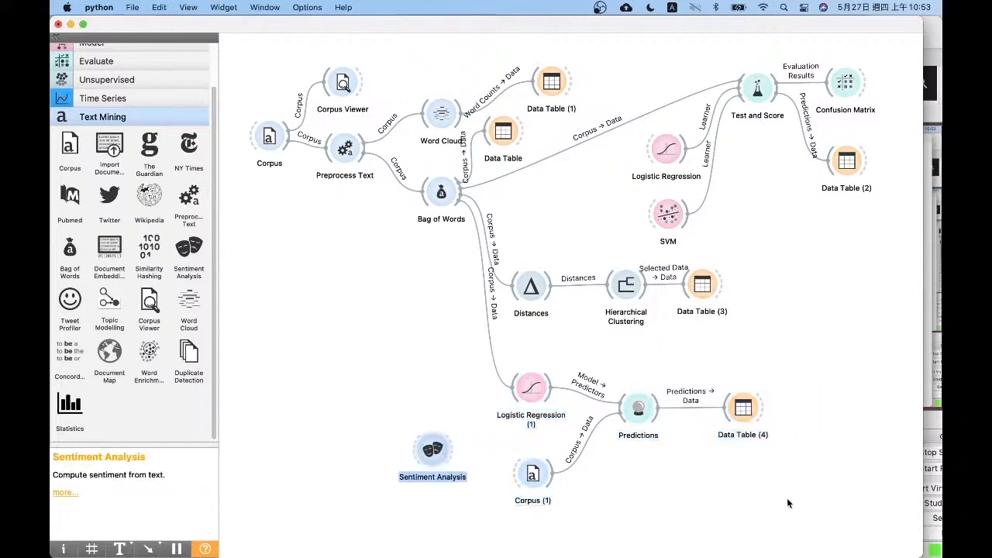
Move the prediction branch up close beneath Distances, place Sentiment Analysis below it, and connect a new Data Table to Sentiment Analysis
drag(786, 503, 574, 357)
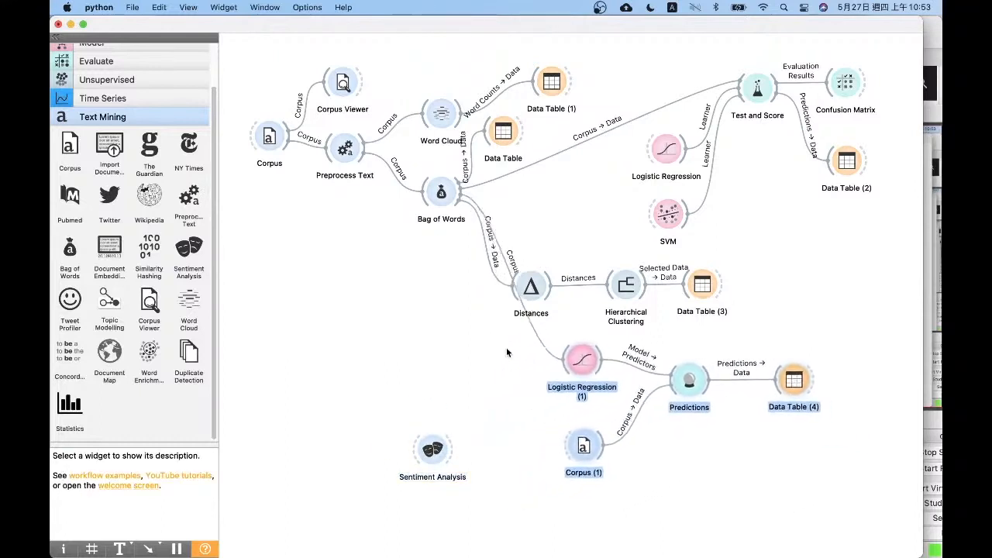
drag(507, 352, 527, 337)
drag(433, 450, 539, 494)
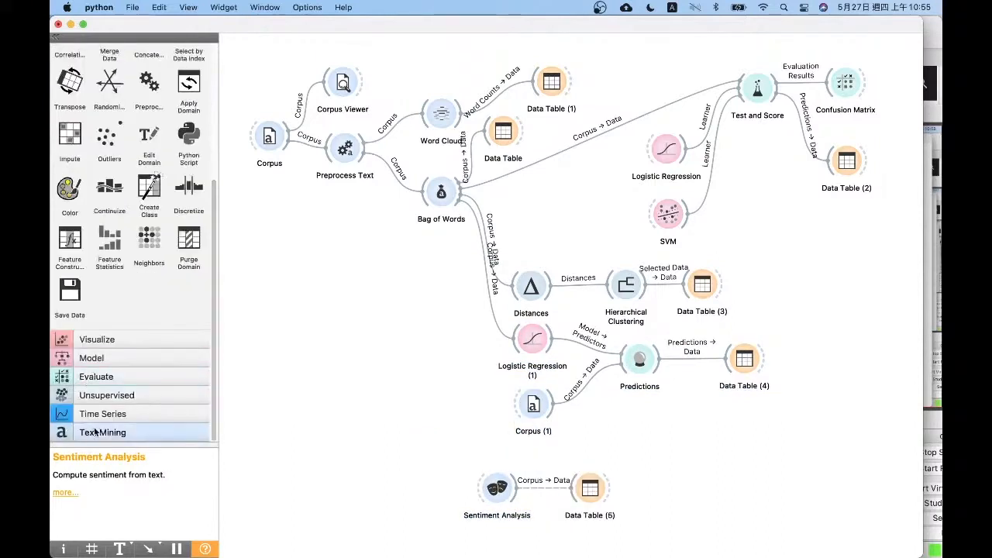
Add a Corpus widget holding andersen.tab and feed it into Sentiment Analysis
click(99, 414)
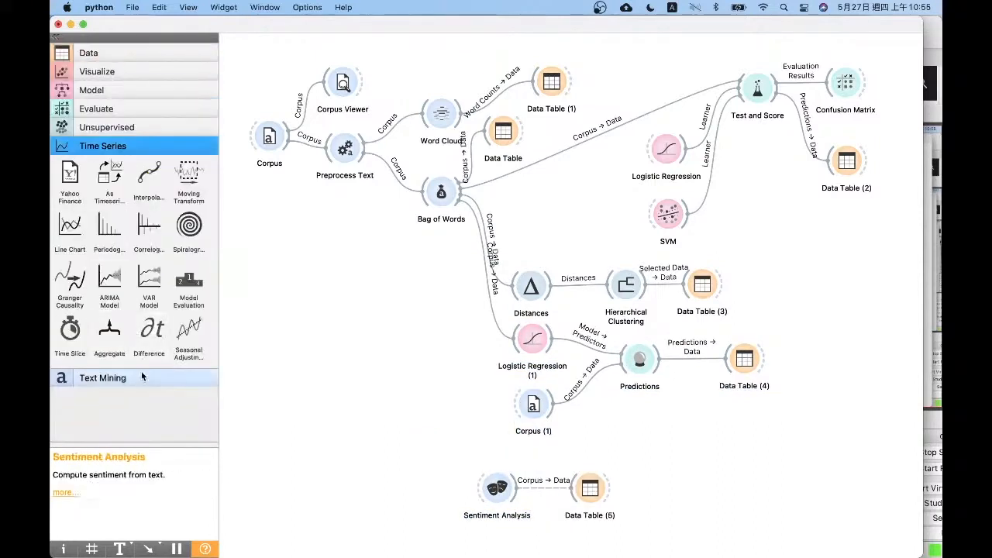
click(141, 377)
drag(70, 194, 464, 488)
click(584, 491)
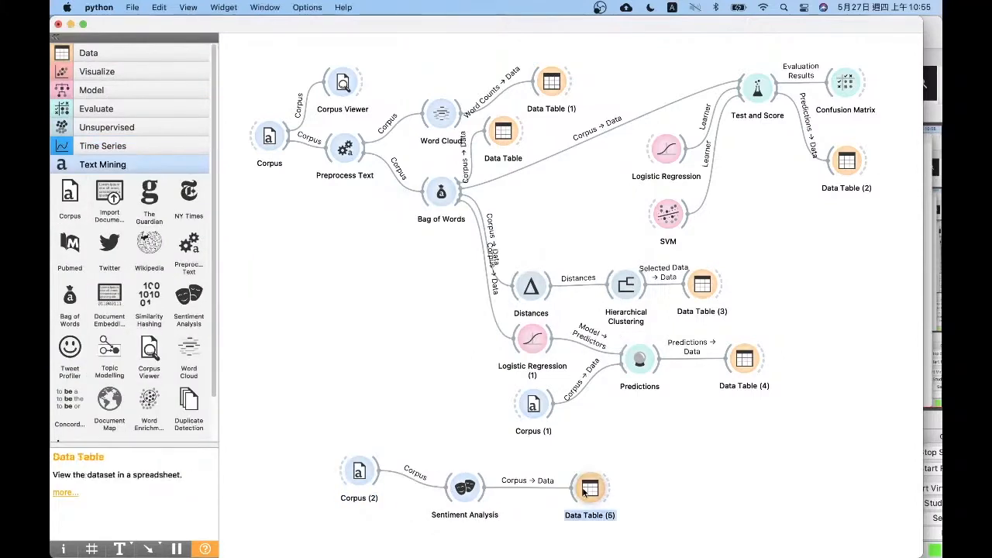
Open the sentiment Data Table, widen the Content and Title columns, and review the pos, neg, neu and compound scores of Andersen's tales
double_click(583, 491)
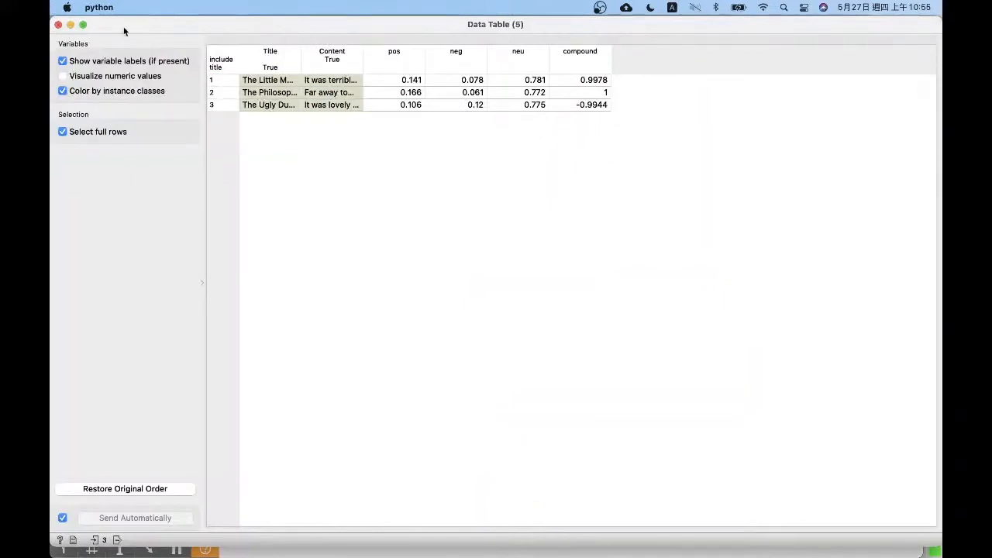
click(58, 24)
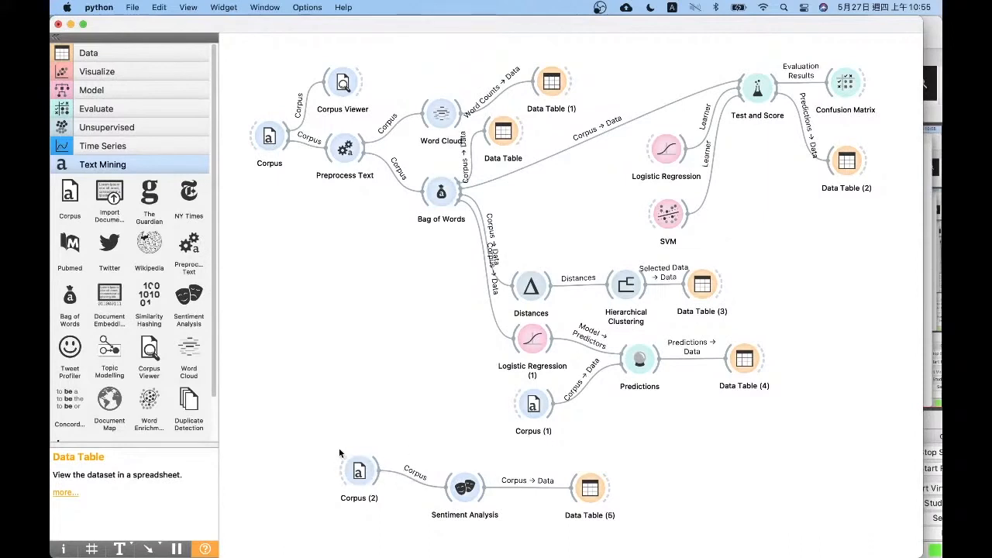
double_click(588, 488)
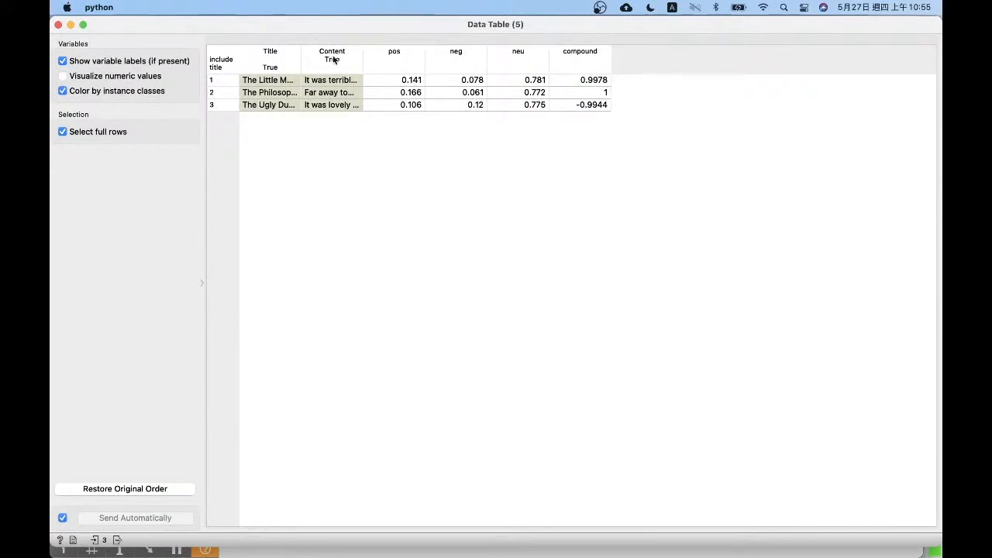
drag(362, 56, 421, 69)
drag(299, 51, 362, 55)
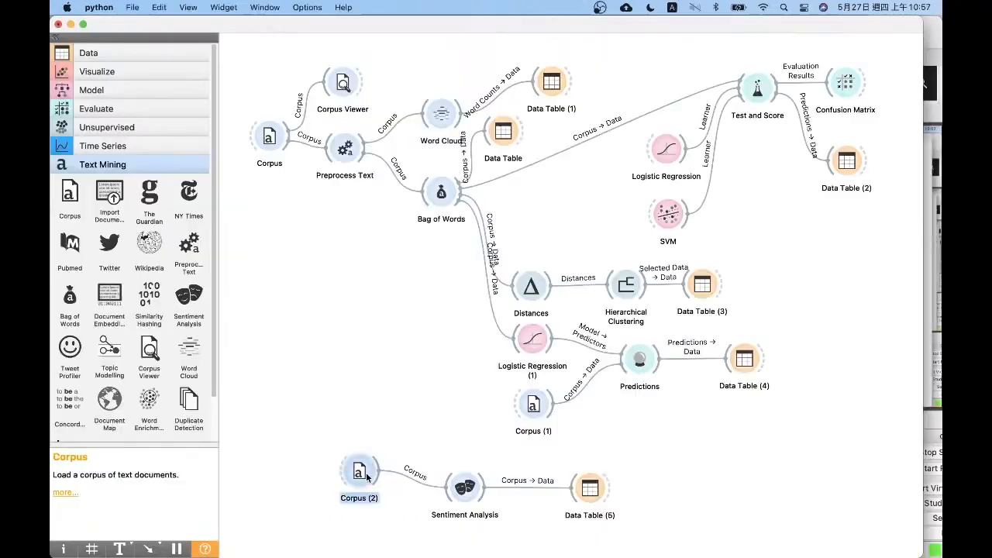
Load book-excerpts.tab in the Corpus feeding Sentiment Analysis and open the sentiment Data Table
double_click(358, 471)
click(415, 184)
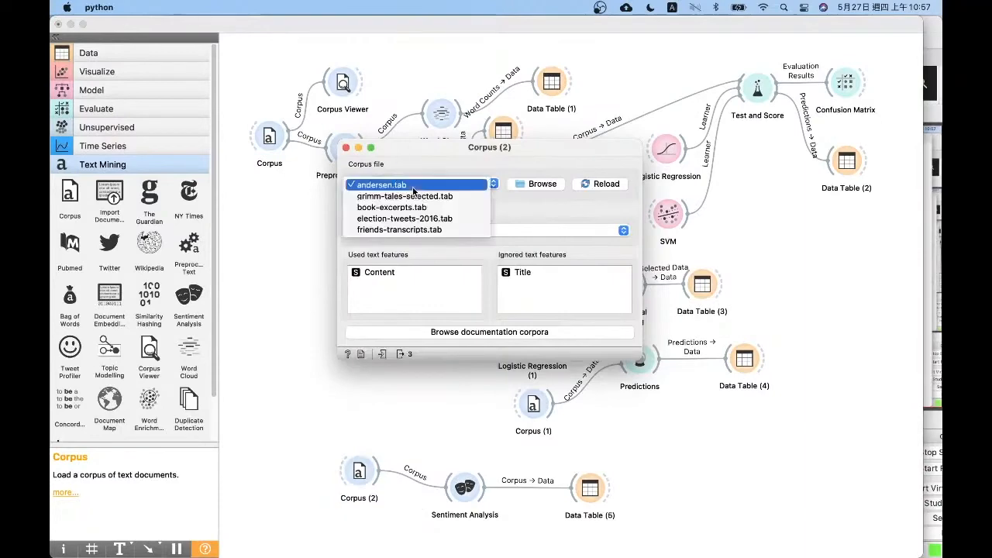
double_click(590, 487)
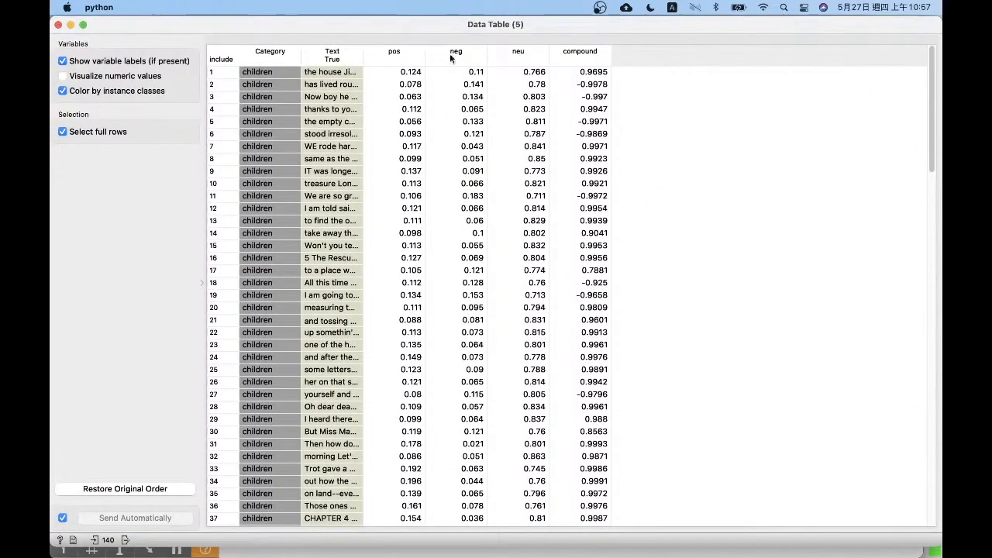
Sort the book excerpts by pos in descending order, widen the Category and Text columns, and inspect the most positive excerpt
click(404, 54)
click(406, 56)
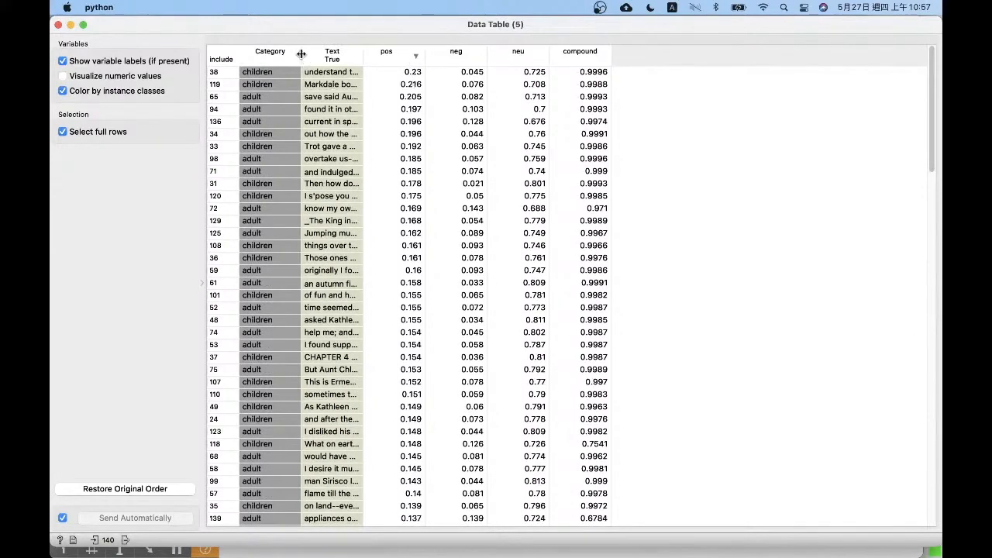
drag(301, 53, 334, 52)
drag(395, 54, 551, 56)
click(442, 71)
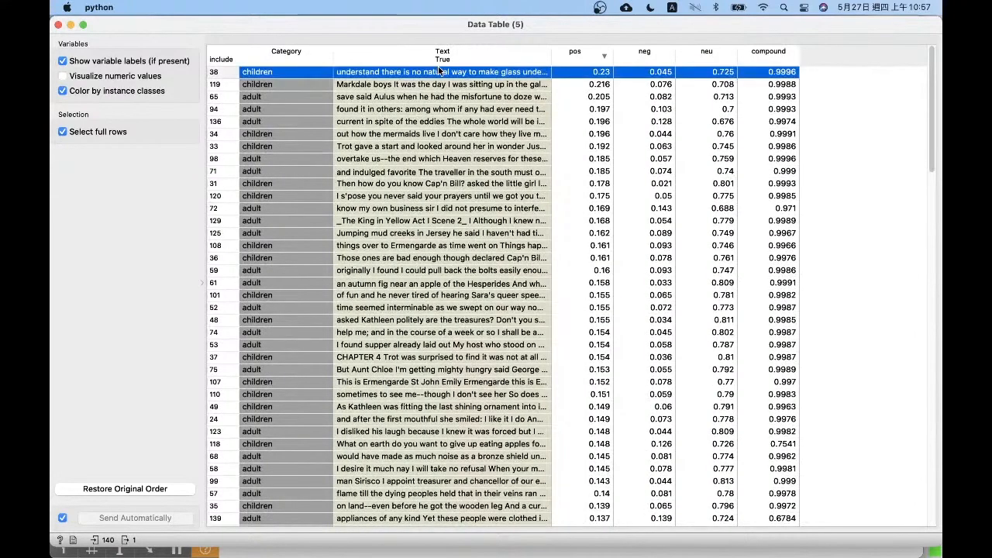
click(59, 26)
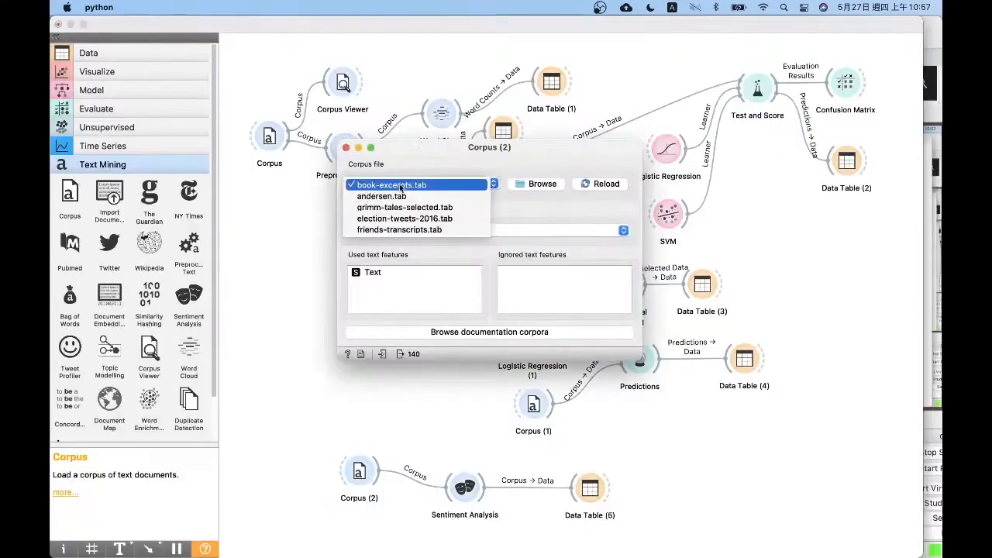
Load grimm-tales-selected.tab in the Corpus feeding Sentiment Analysis and open the sentiment Data Table
click(395, 208)
click(347, 147)
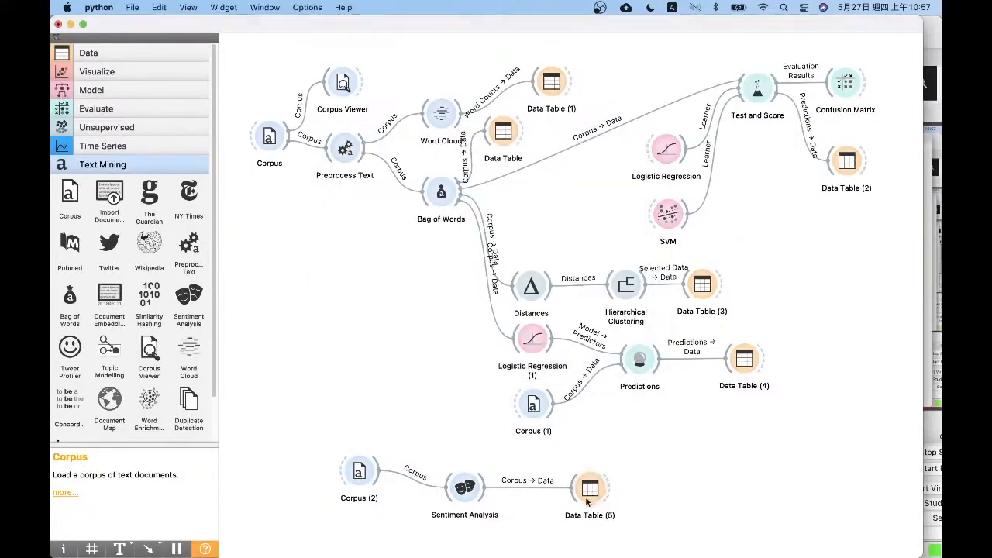
double_click(589, 488)
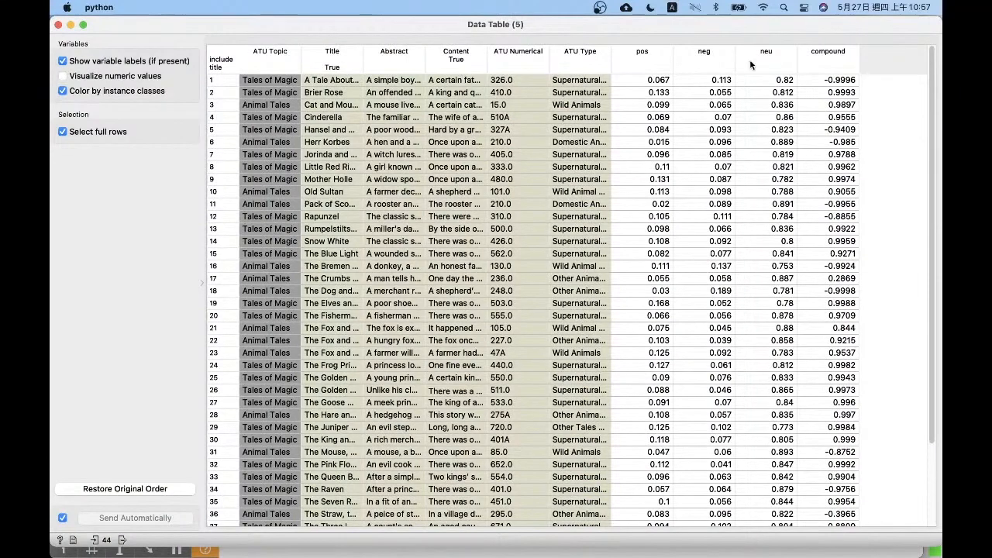
Sort the Grimm tales by pos in descending order and widen the Title column to read the most positive tales
click(634, 54)
click(639, 58)
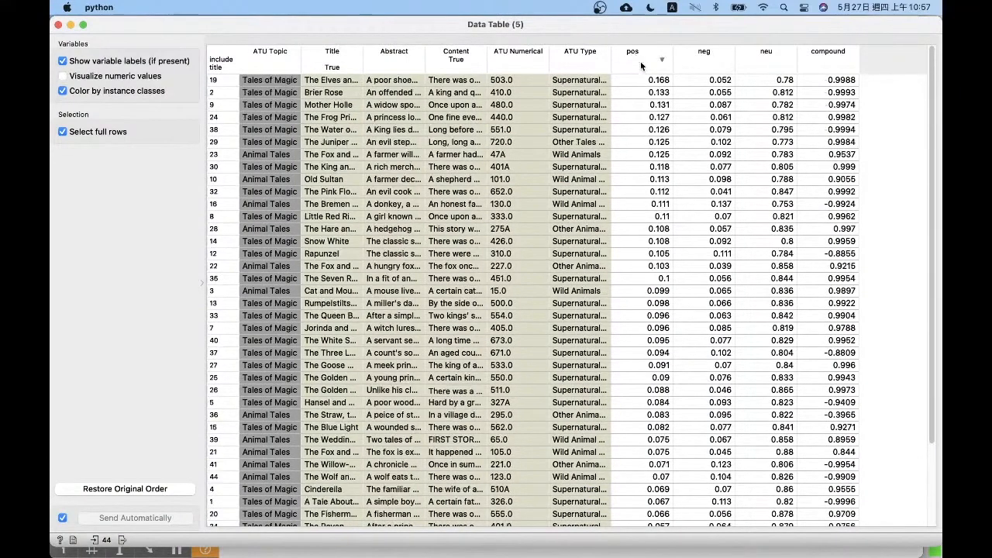
double_click(363, 53)
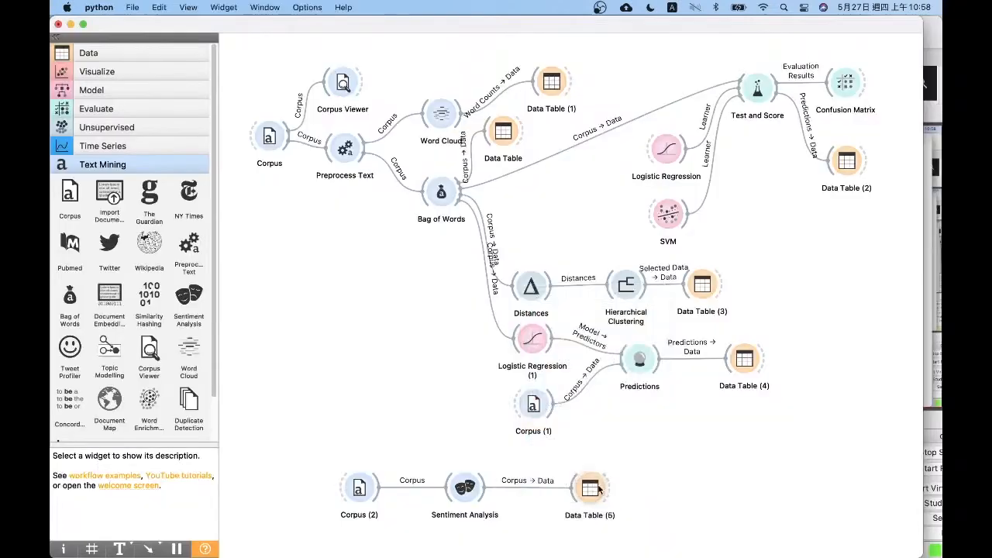
Move the sentiment Data Table closer to Sentiment Analysis, and shift the whole sentiment branch up and left, beside the prediction branch
drag(592, 488, 549, 487)
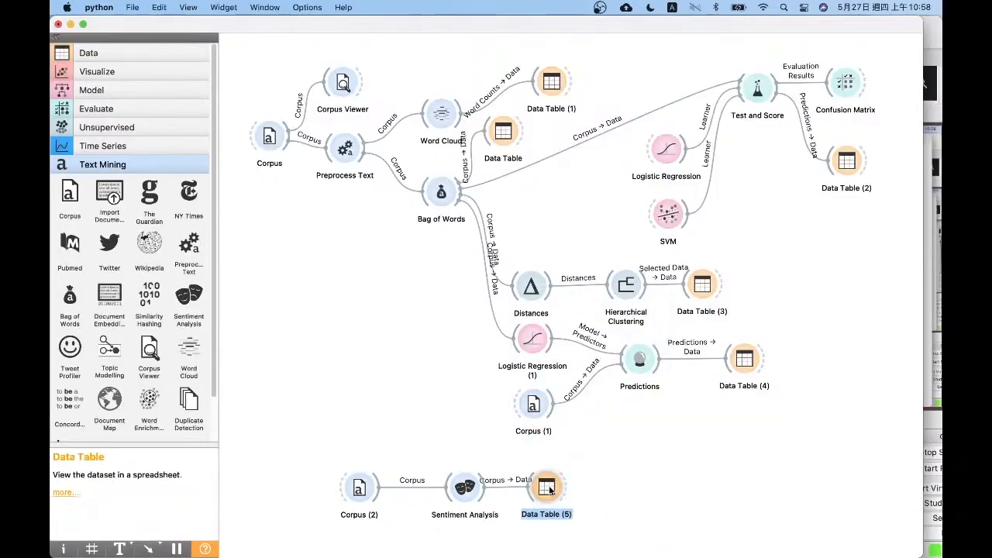
click(606, 524)
drag(595, 522, 283, 476)
drag(370, 491, 269, 315)
drag(471, 352, 252, 348)
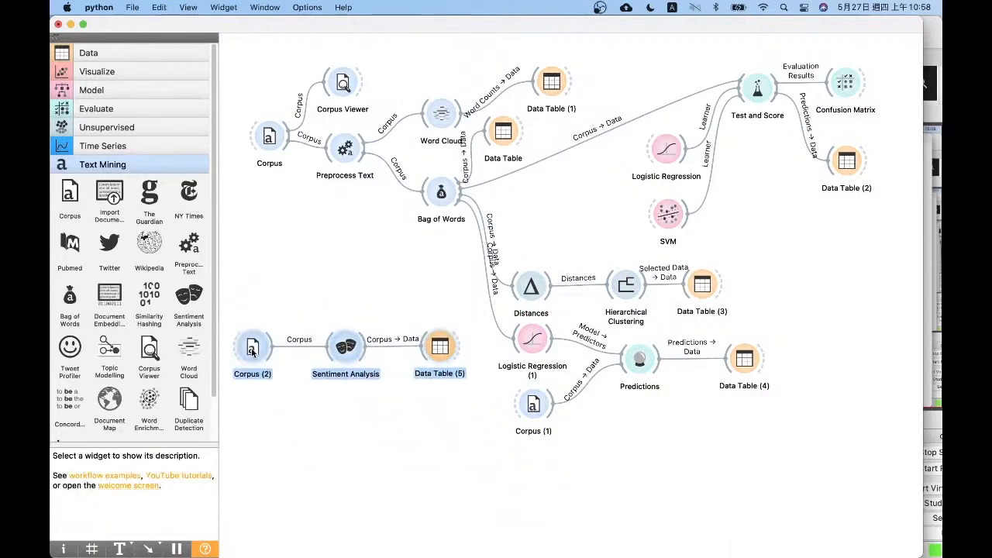
click(328, 412)
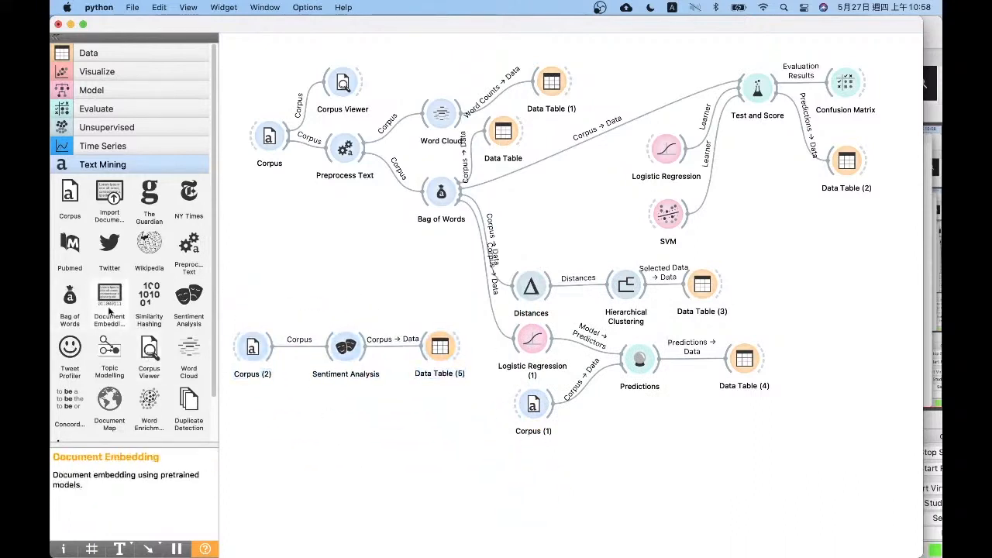
Add another Corpus widget below the sentiment branch and keep grimm-tales-selected.tab as its corpus file
click(70, 192)
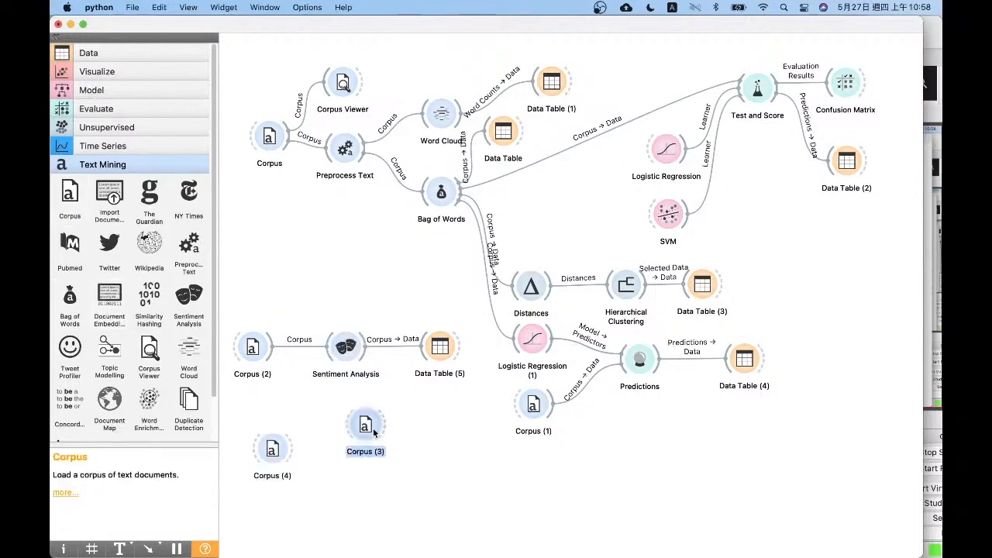
key(BackSpace)
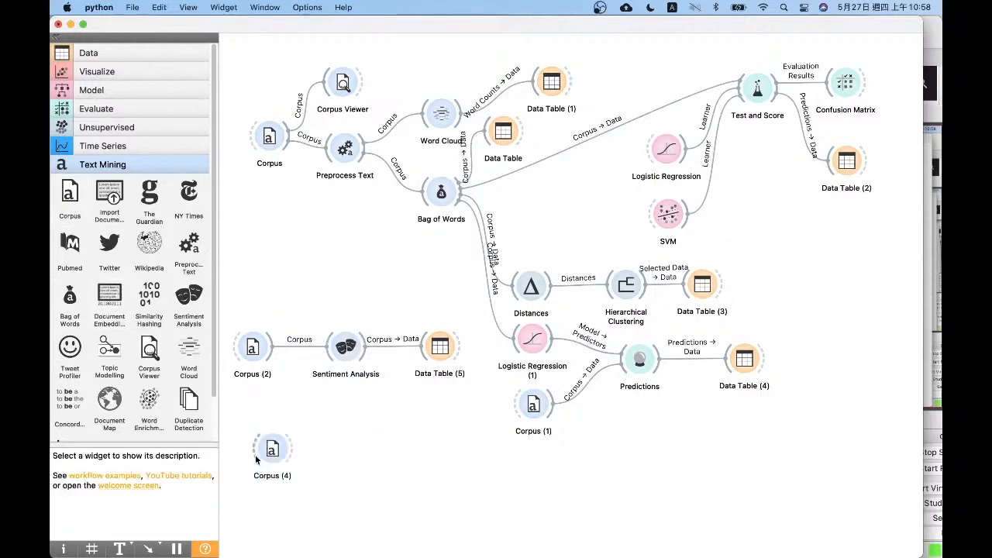
click(272, 449)
double_click(272, 449)
click(395, 188)
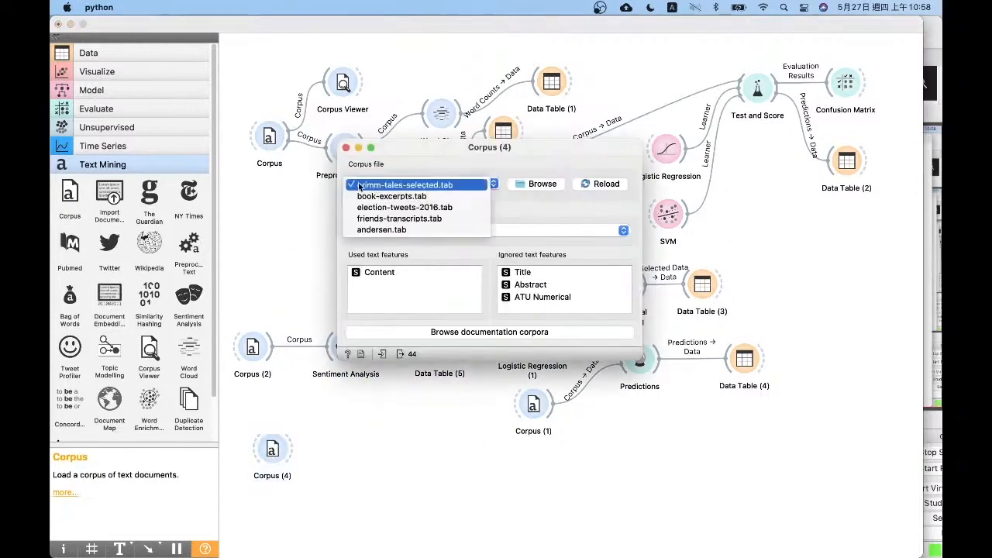
click(346, 147)
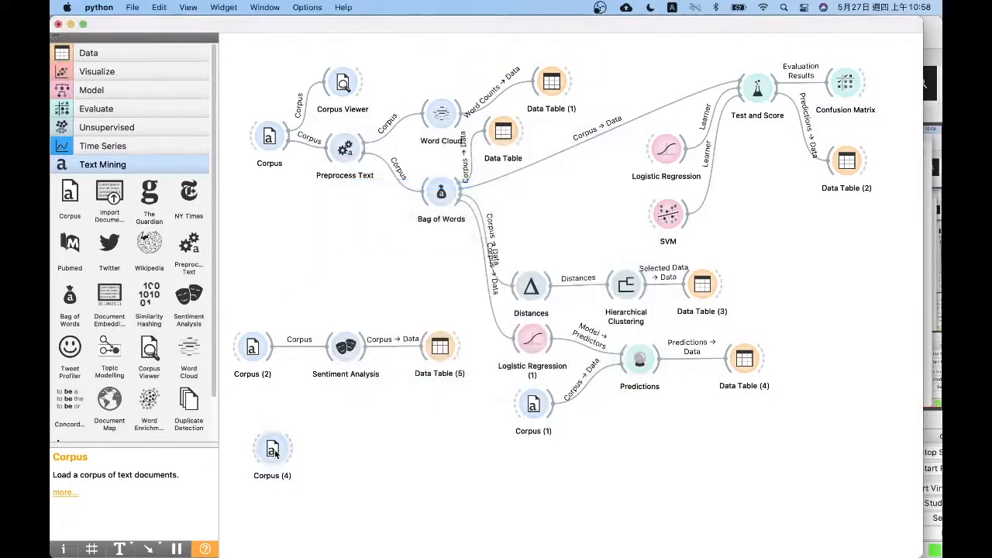
Nudge the new Corpus slightly and place a Document Embedding widget to its right
drag(272, 450, 268, 454)
drag(110, 298, 368, 458)
click(416, 451)
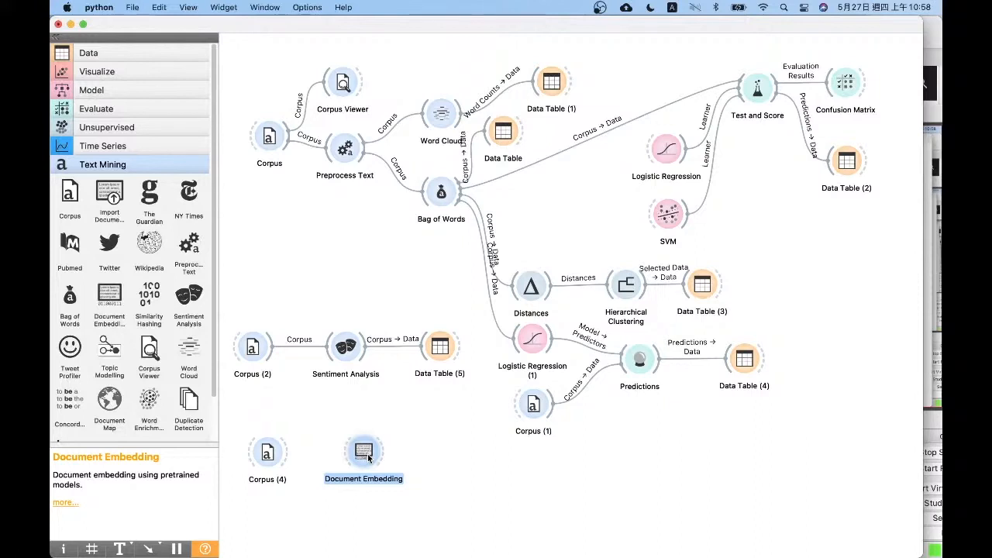
Check the language and aggregator settings of Document Embedding and connect the new Corpus to it
click(440, 192)
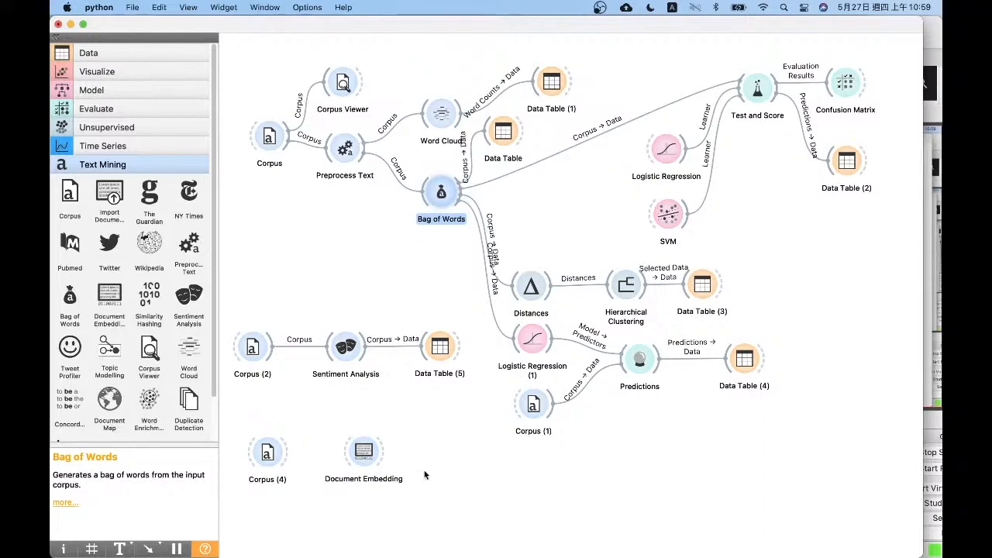
click(403, 451)
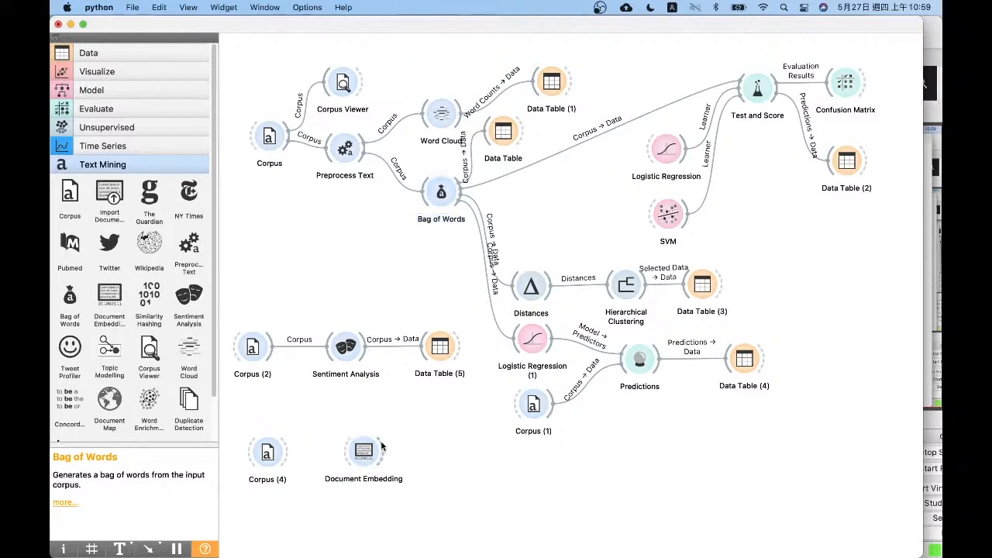
double_click(364, 451)
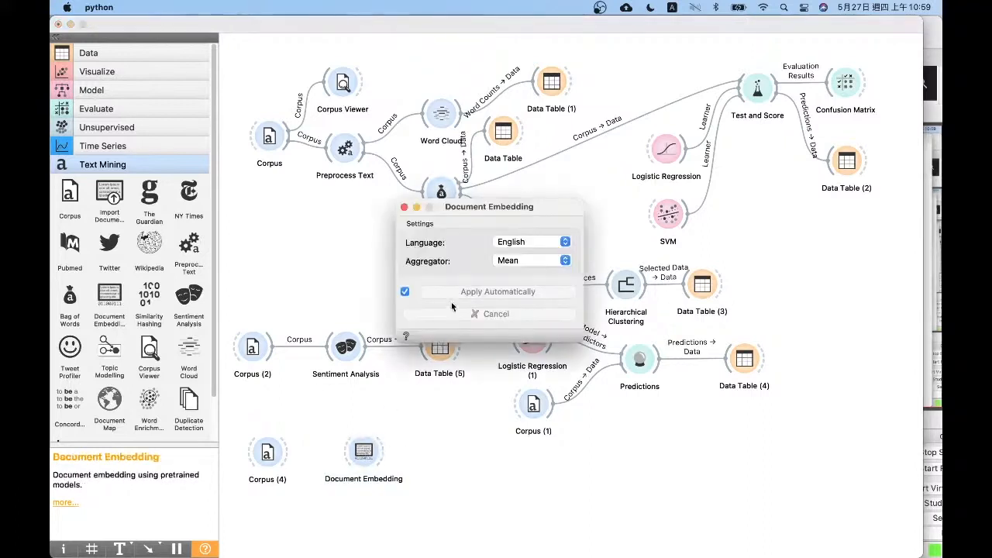
click(404, 207)
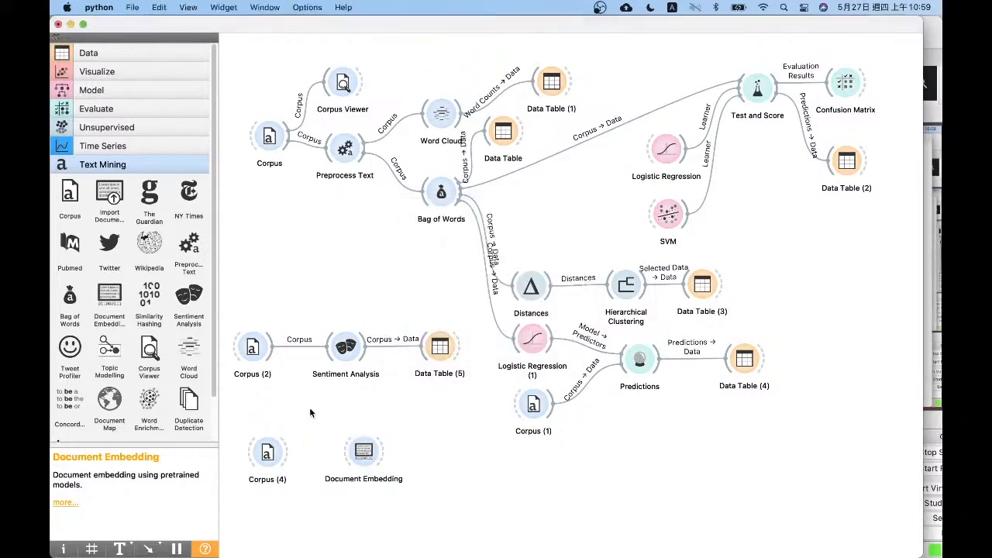
drag(288, 453, 360, 450)
click(405, 449)
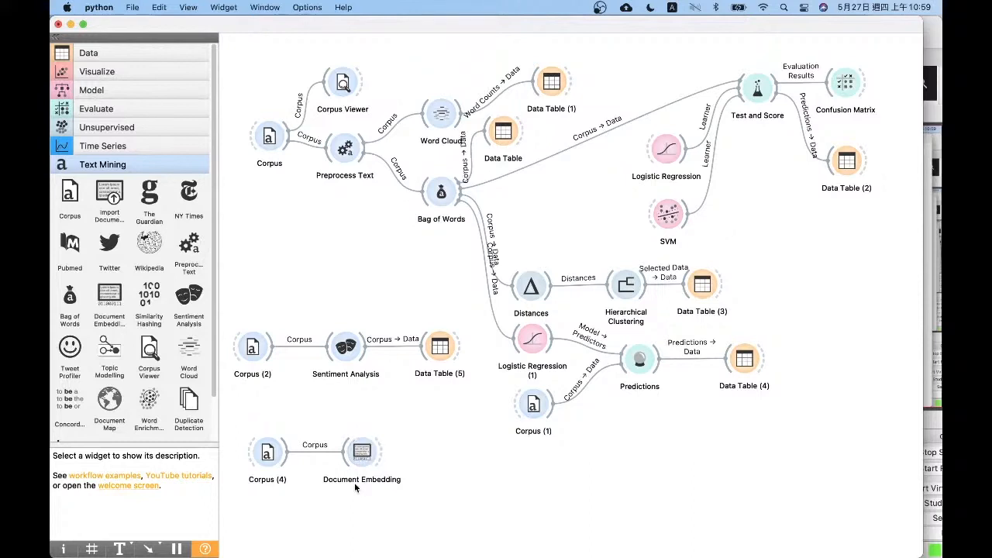
Add a Data Table widget to the right of Document Embedding, align it with the branch, and connect Document Embedding to it
click(101, 53)
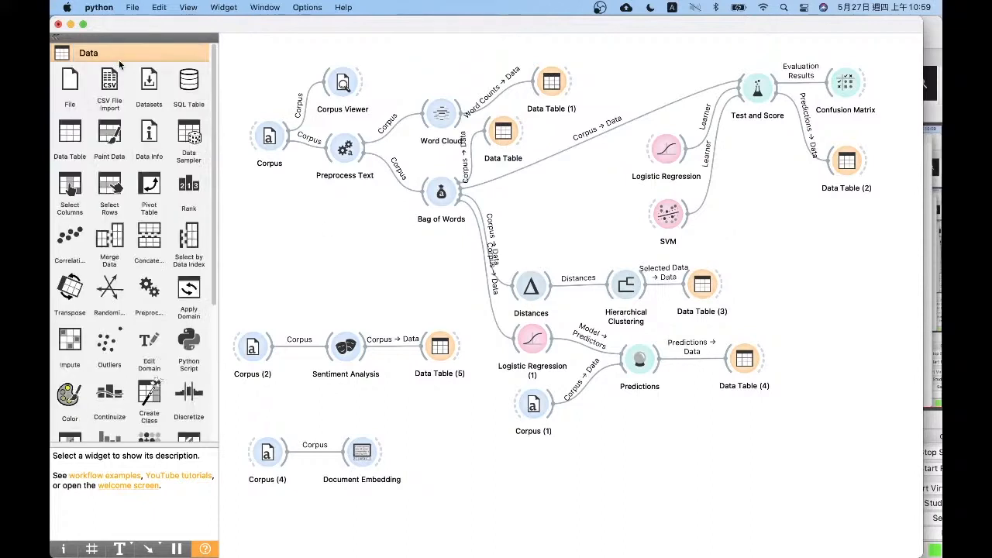
mouse_move(70, 81)
mouse_down()
mouse_move(466, 453)
mouse_move(64, 89)
mouse_up()
drag(70, 133, 454, 450)
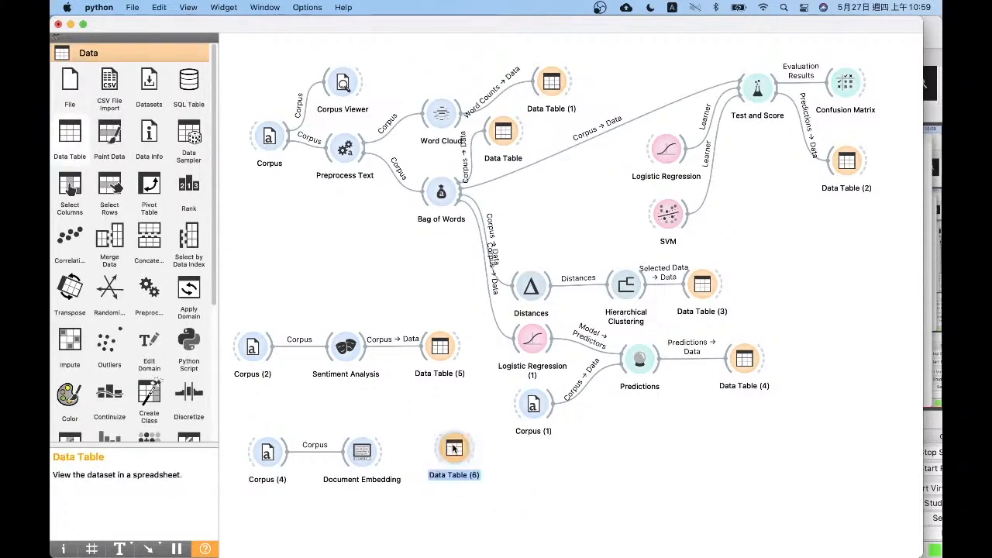
drag(457, 450, 455, 453)
click(394, 464)
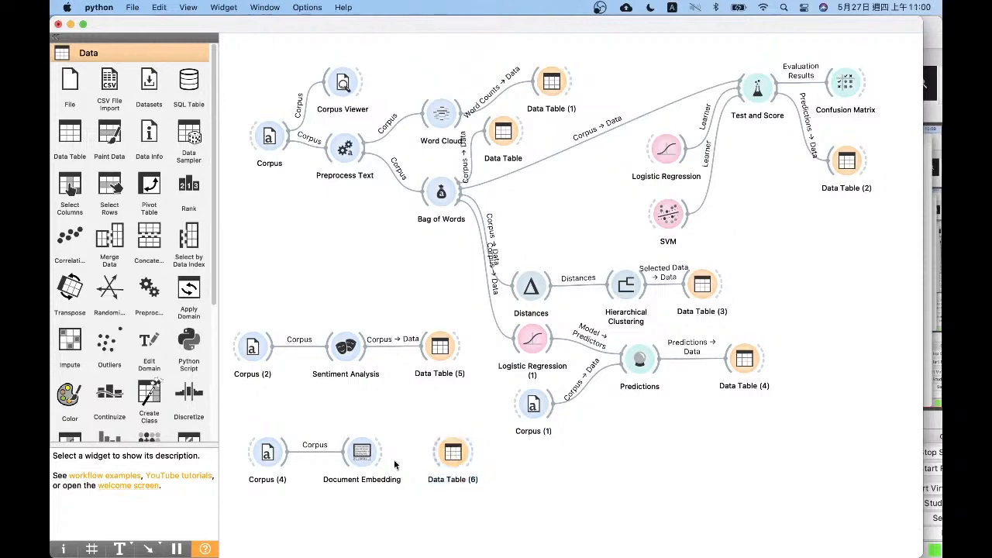
drag(380, 453, 446, 456)
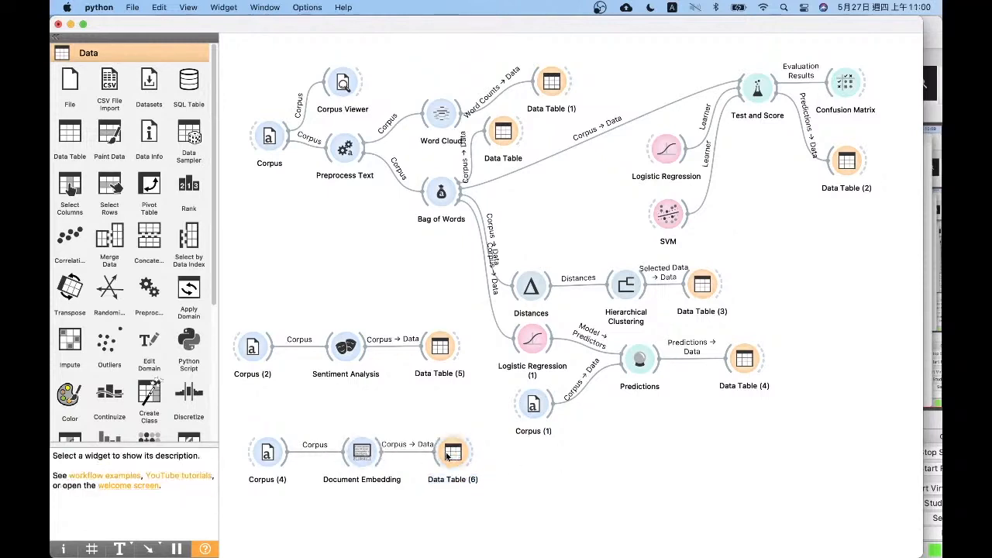
Examine the embedding dimension columns through Dim300 in the new Data Table, select its first row, and return to the workflow canvas
double_click(446, 456)
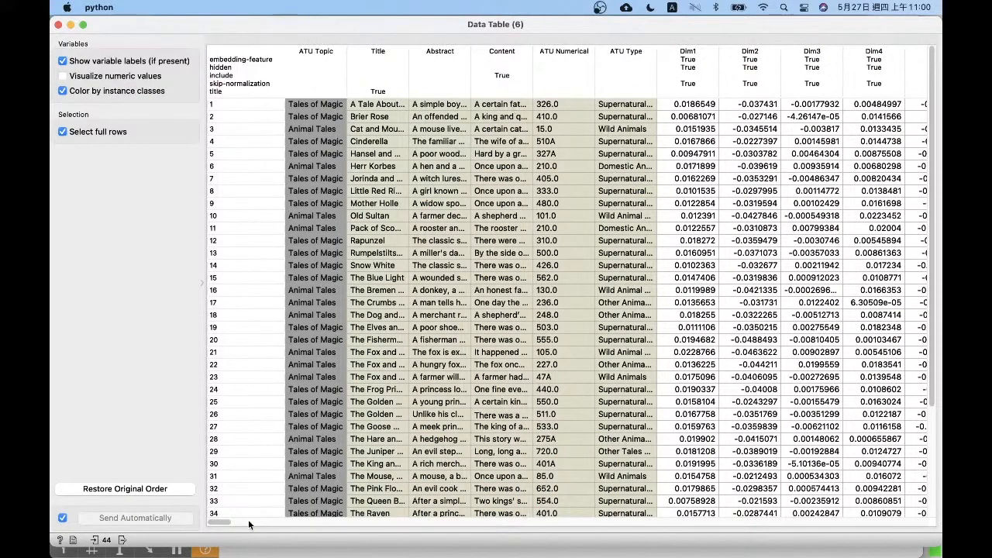
drag(223, 524, 268, 525)
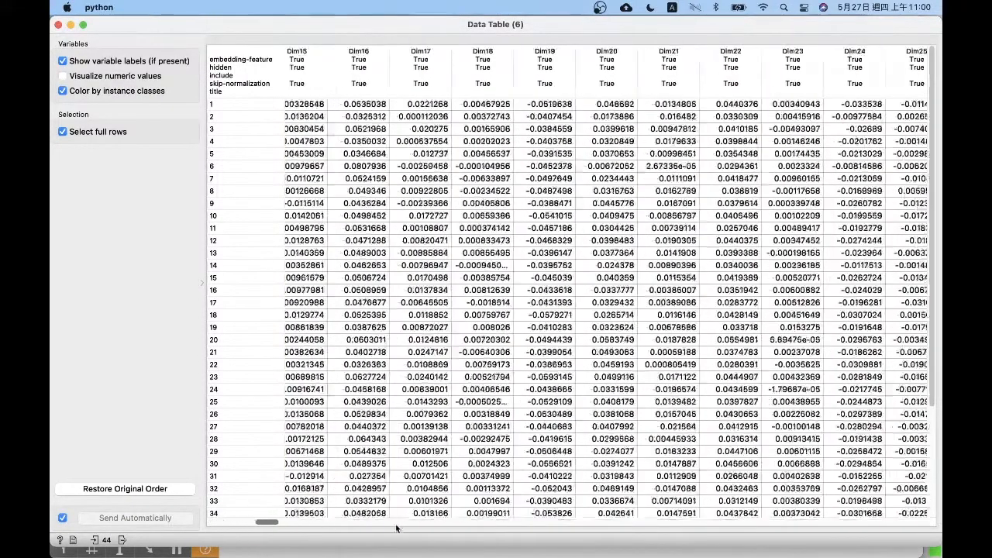
drag(397, 528, 940, 536)
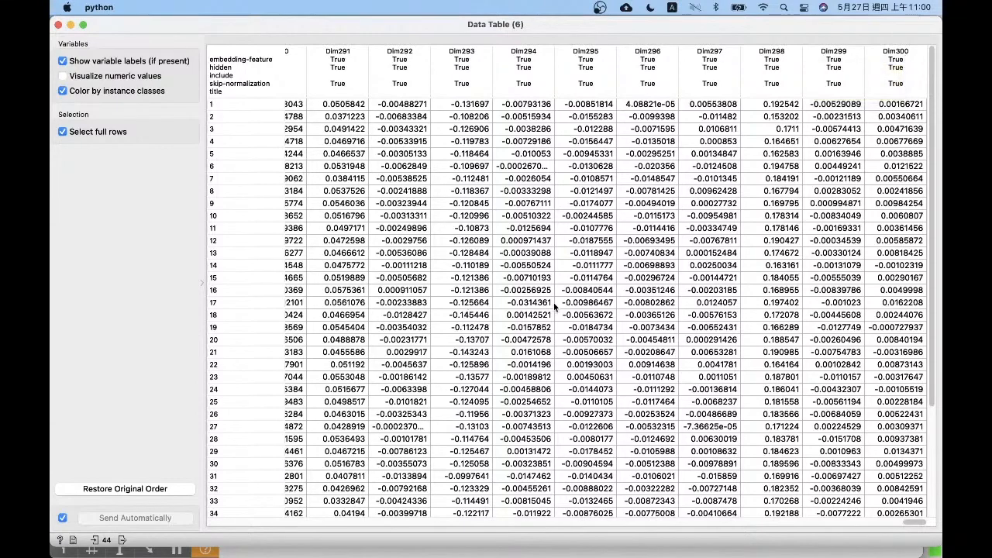
drag(919, 522, 213, 520)
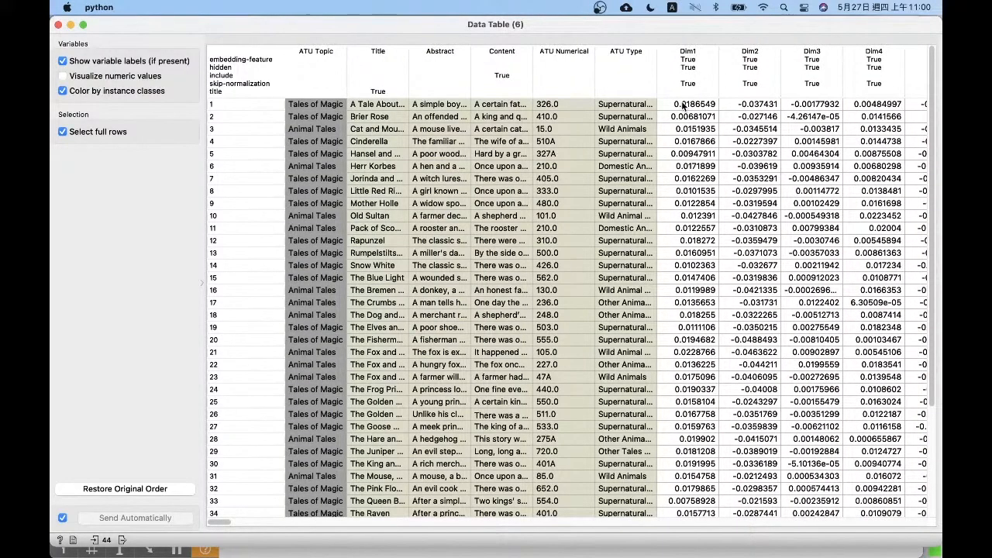
click(377, 103)
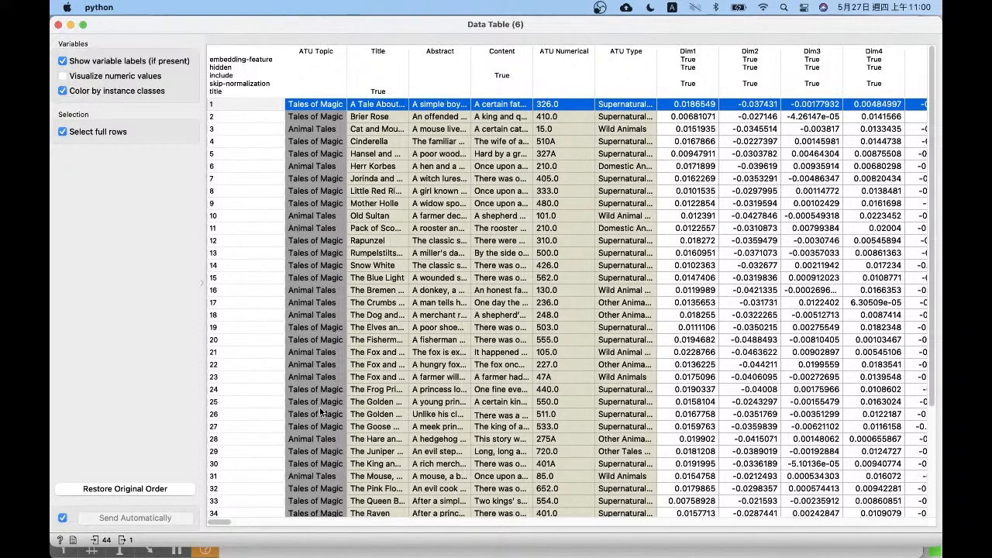
key(ctrl+Up)
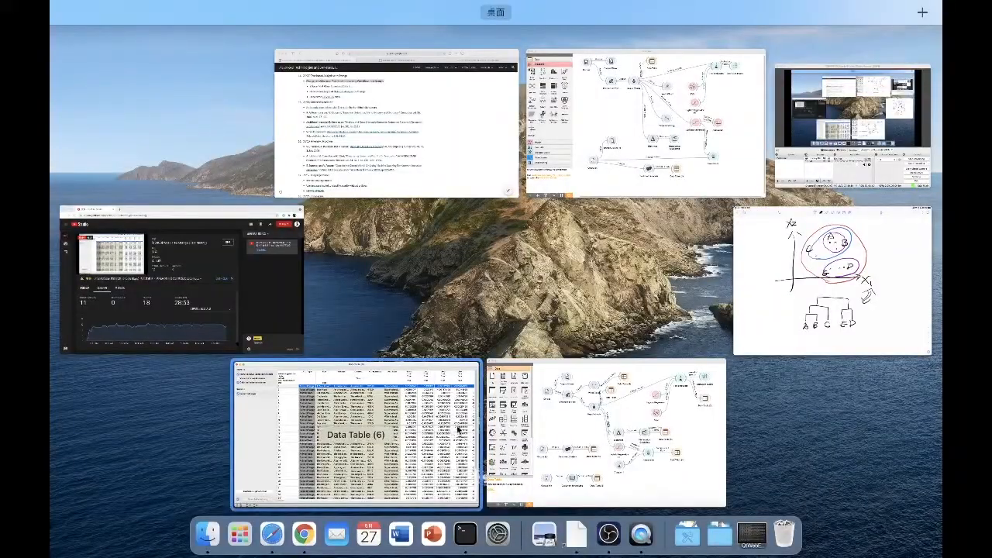
click(508, 424)
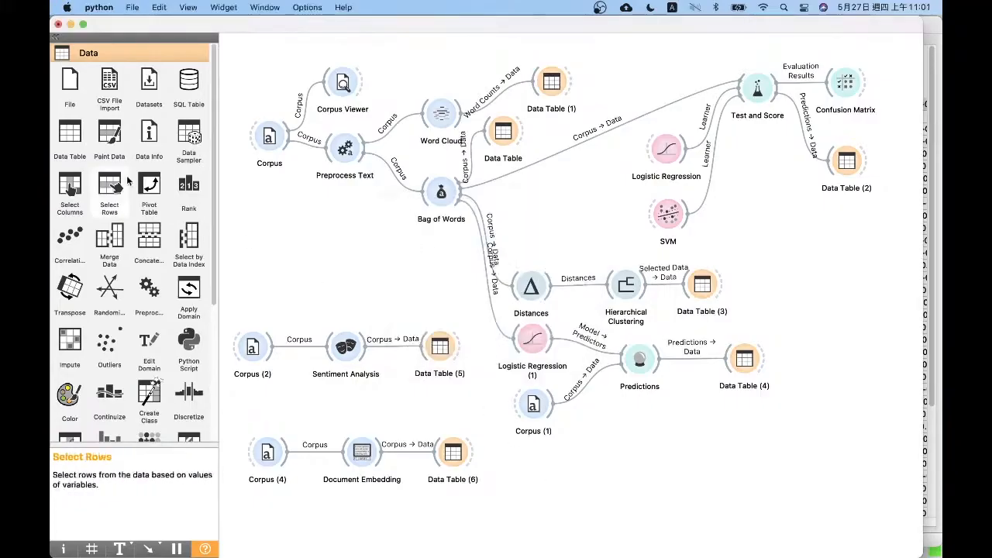
Add a Distances widget and a Hierarchical Clustering widget to the right of the embedding branch's Data Table
scroll(215, 402, down, 5)
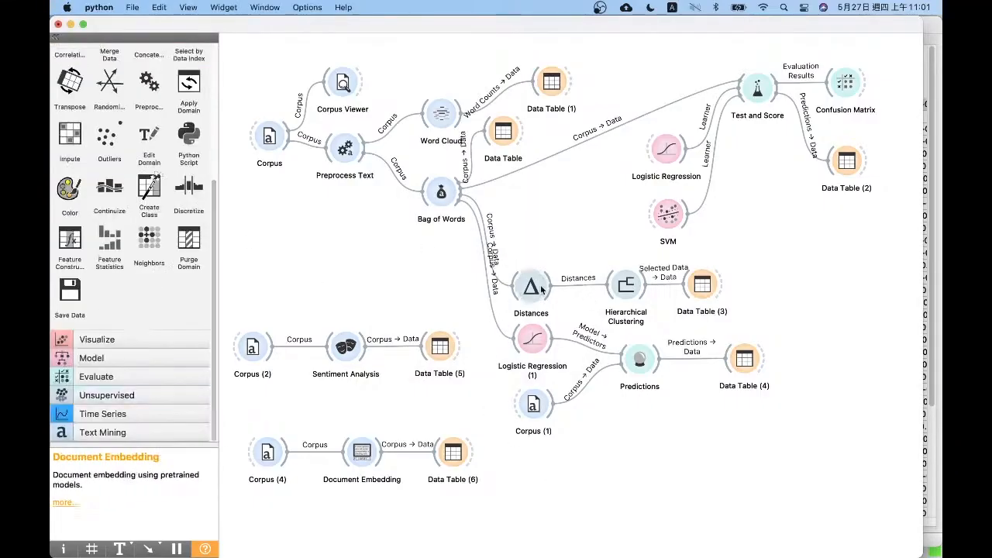
drag(775, 326, 496, 259)
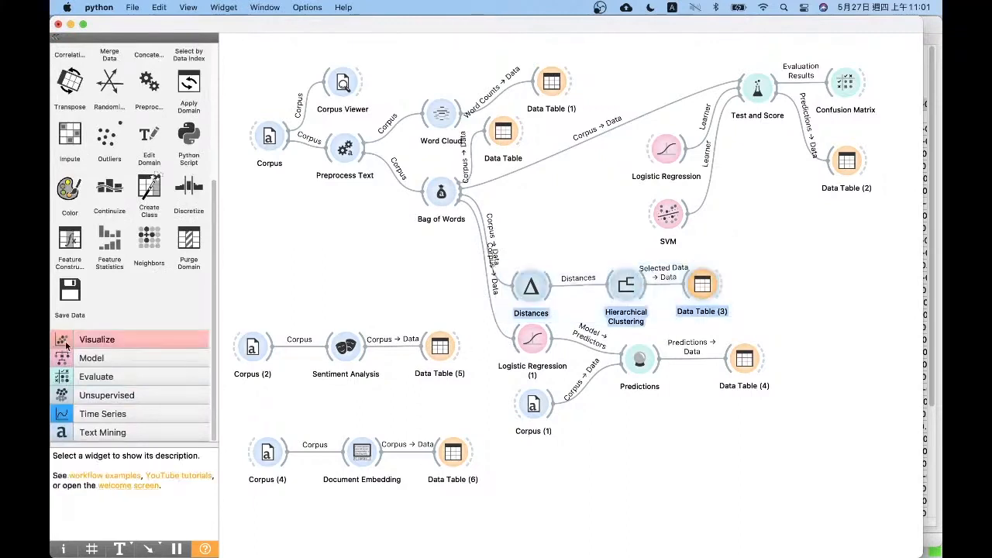
click(116, 378)
click(127, 236)
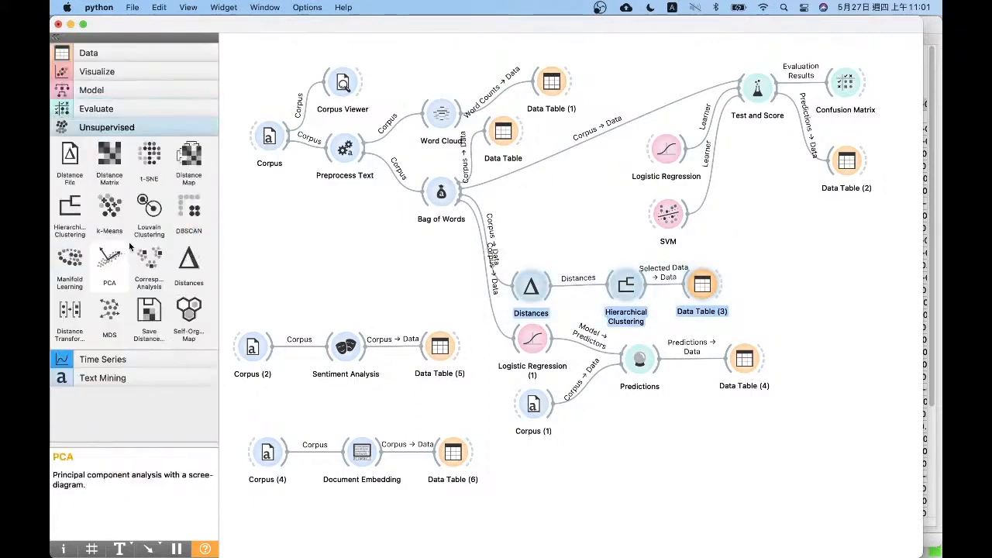
drag(189, 262, 570, 484)
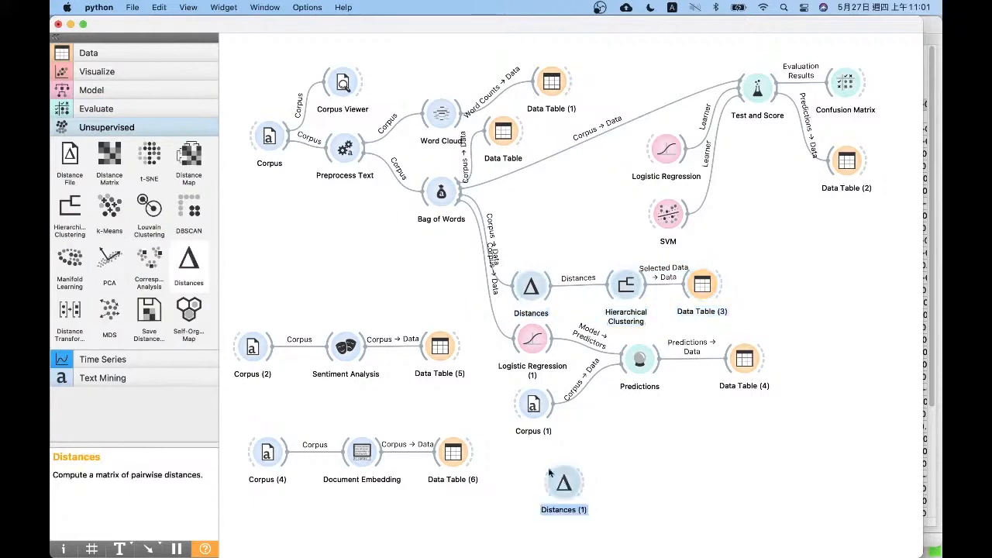
drag(70, 206, 651, 502)
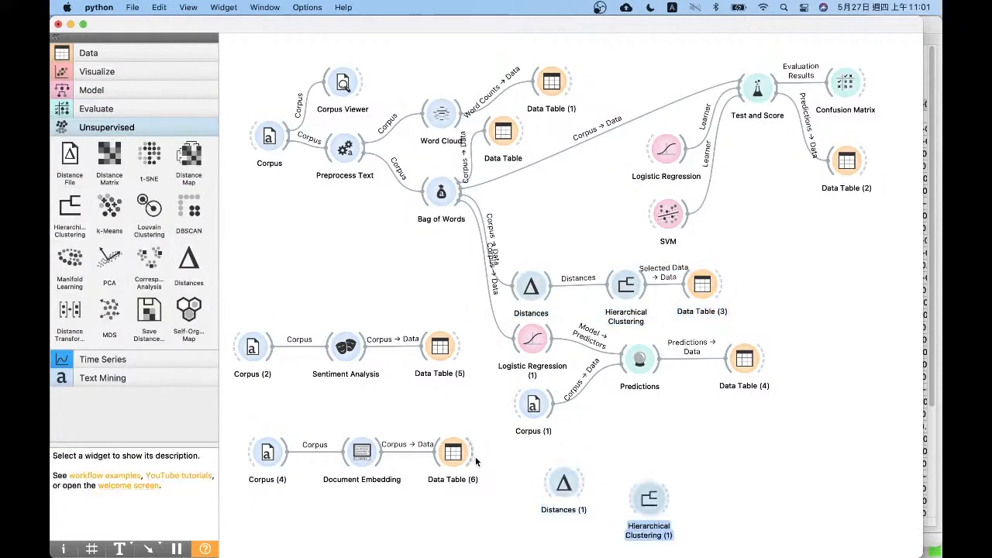
Link the embedding Data Table to the new Distances using its full Data output, and connect Distances to the new Hierarchical Clustering
drag(494, 469, 556, 484)
drag(647, 500, 642, 485)
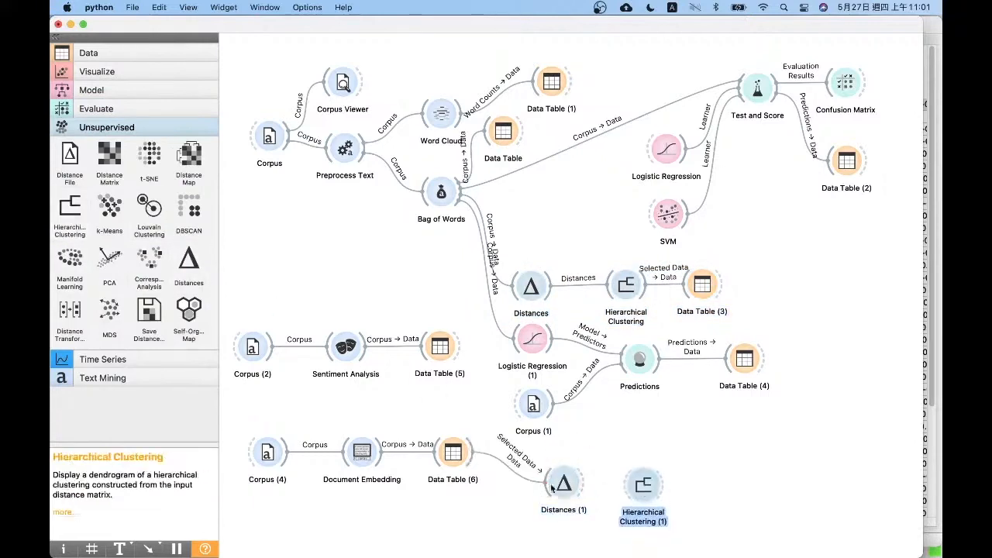
click(521, 474)
double_click(520, 477)
drag(450, 275, 509, 266)
click(624, 344)
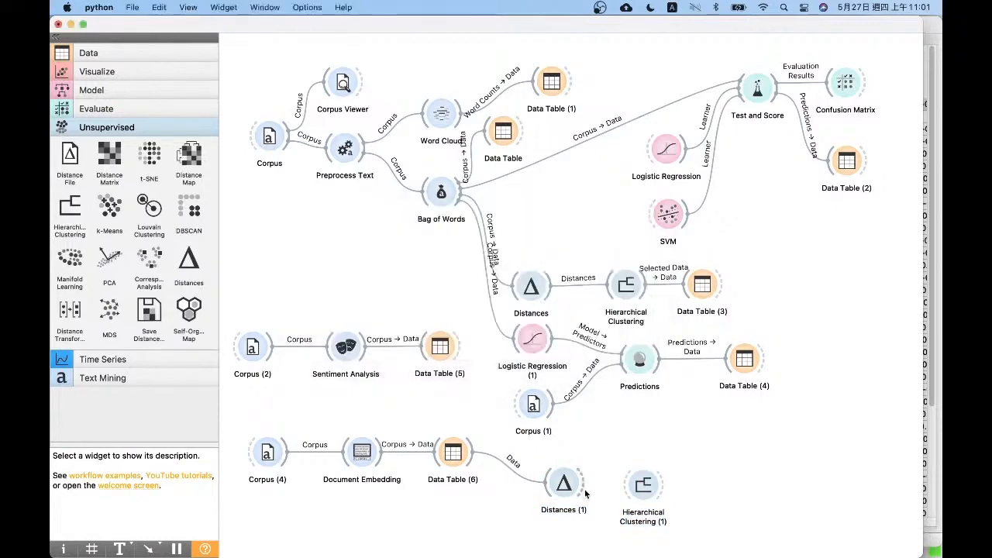
drag(583, 485, 640, 488)
Open the new Hierarchical Clustering, enlarge its window in both directions, and set the linkage to Ward
double_click(641, 485)
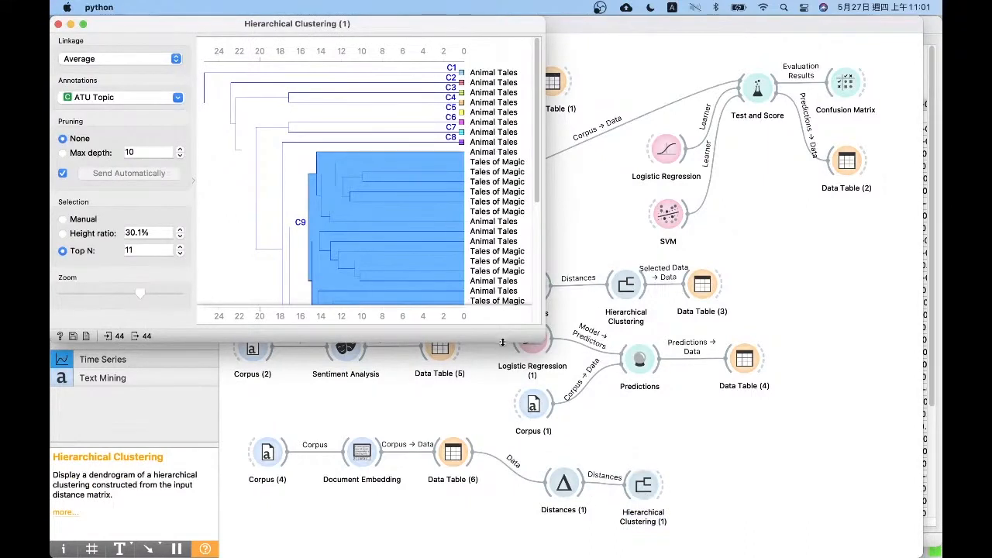
drag(502, 344, 502, 516)
click(100, 58)
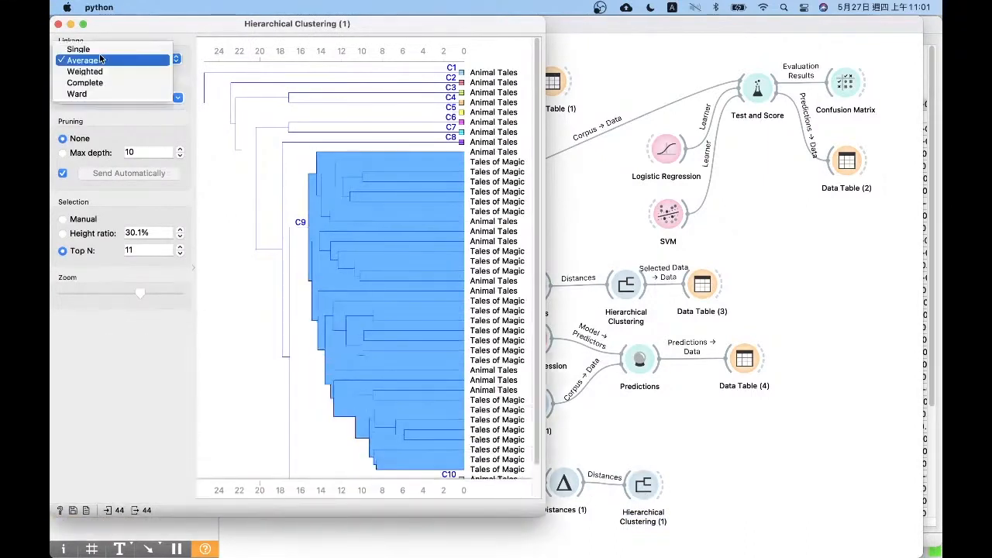
click(81, 94)
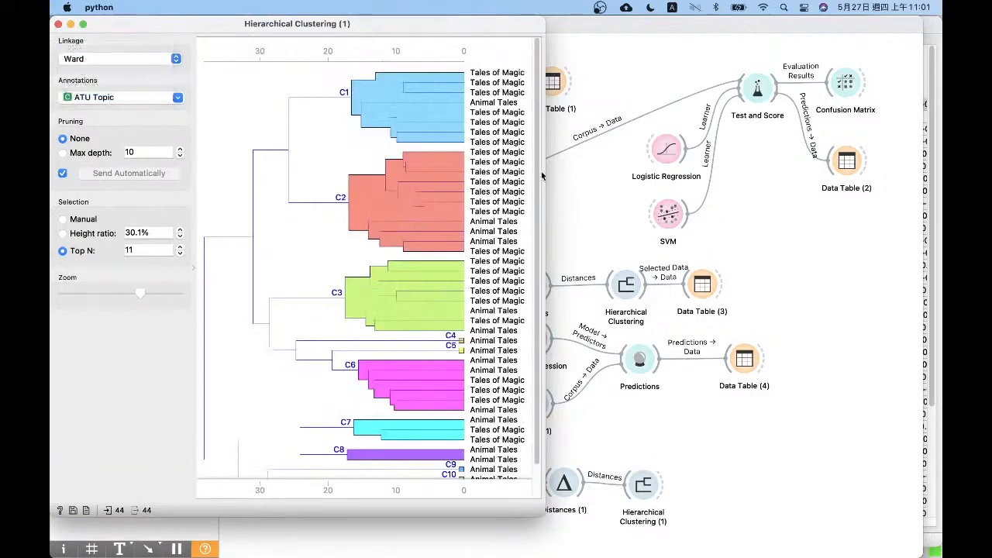
drag(545, 176, 696, 241)
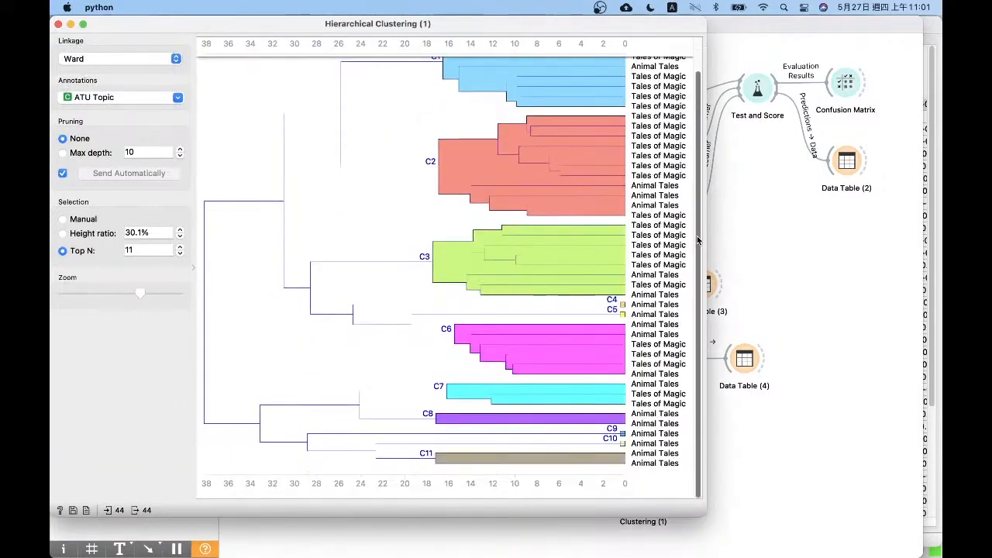
Cut the dendrogram at a height ratio of 56.4%, review the resulting clusters, and close the Hierarchical Clustering window
click(387, 77)
click(387, 51)
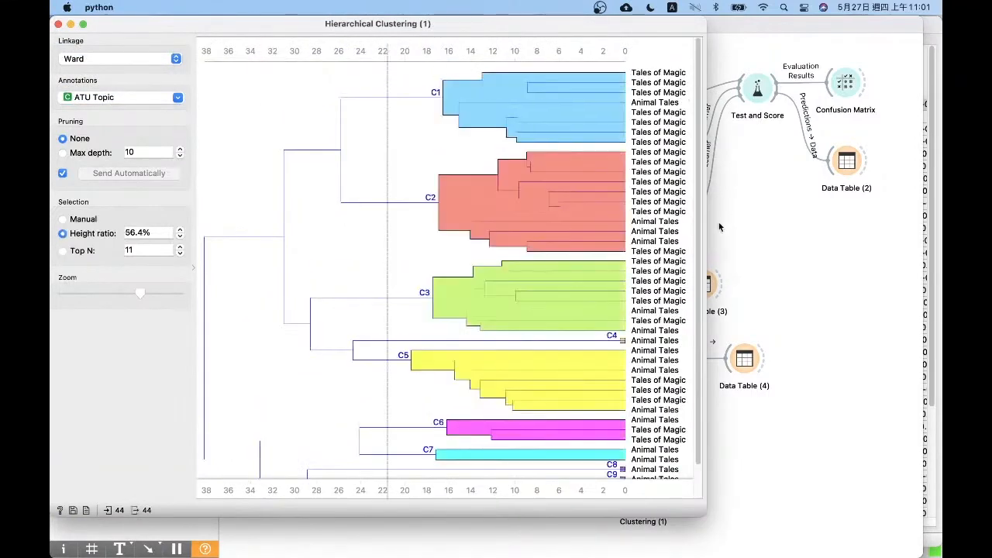
drag(702, 214, 699, 246)
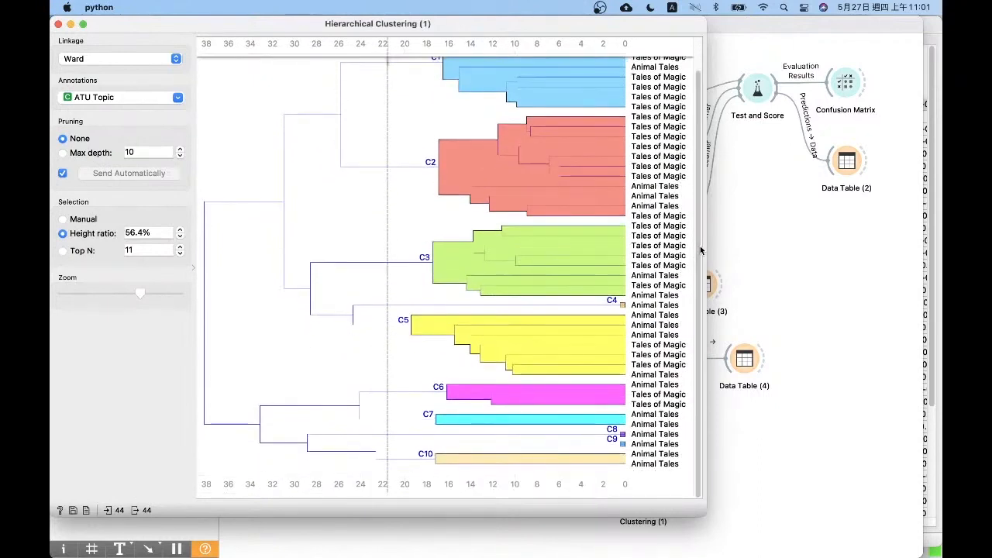
click(57, 25)
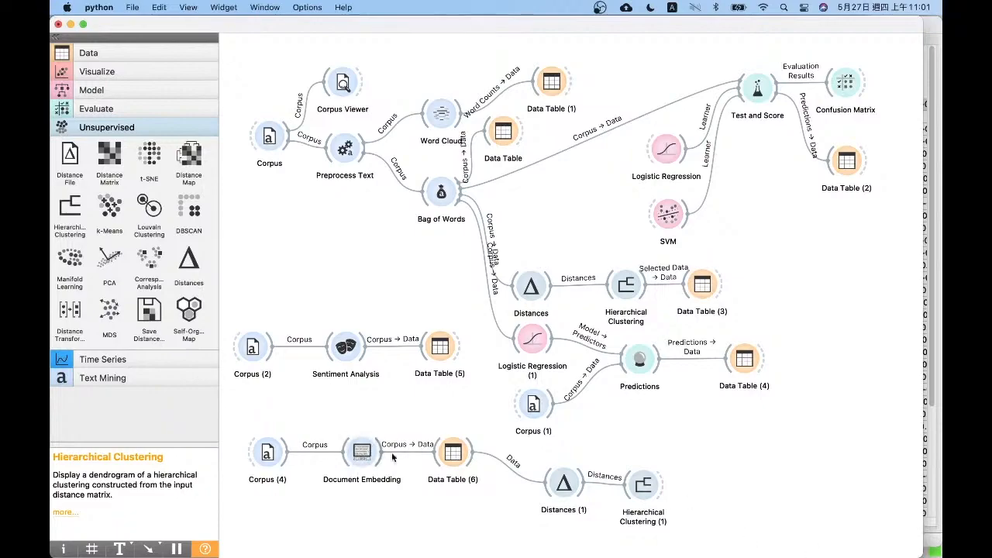
key(ctrl+Up)
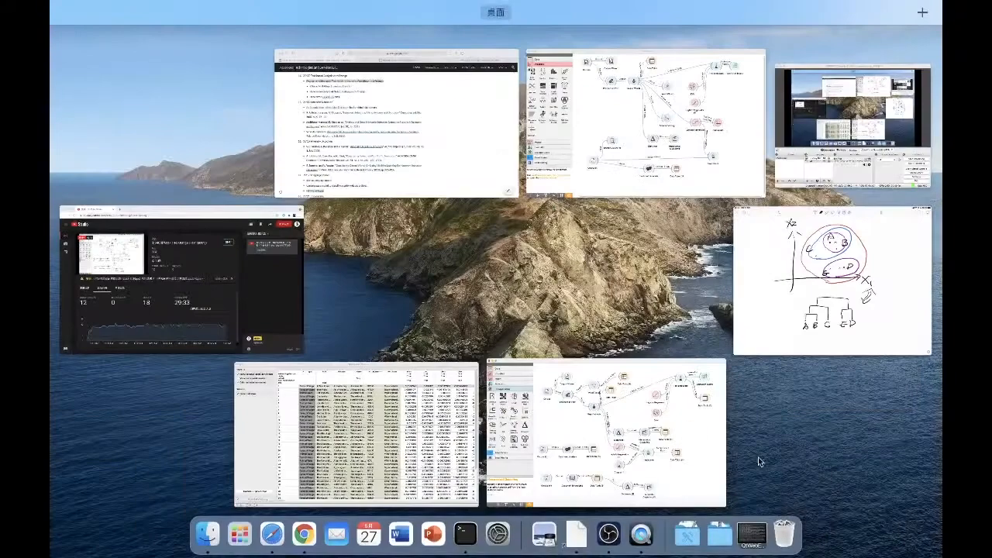
click(667, 417)
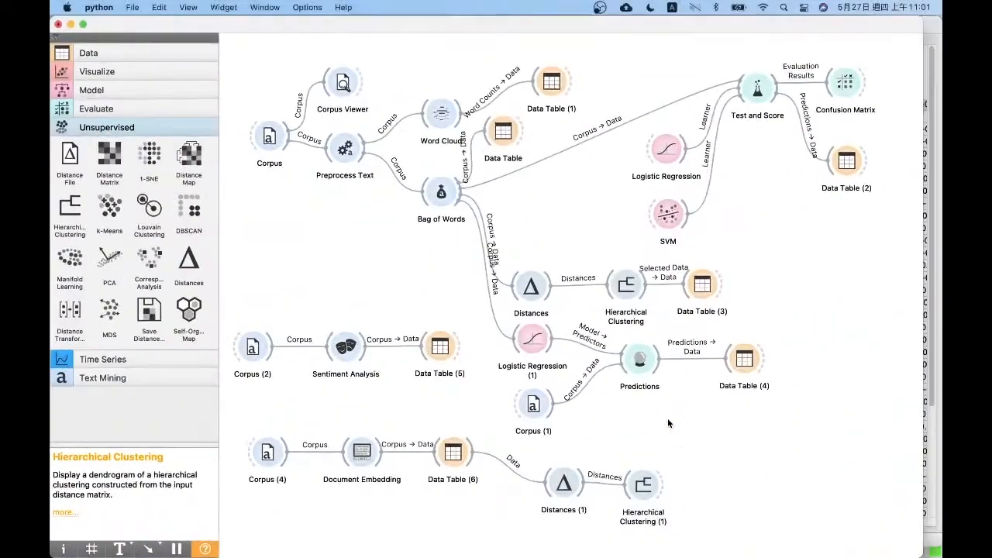
click(167, 383)
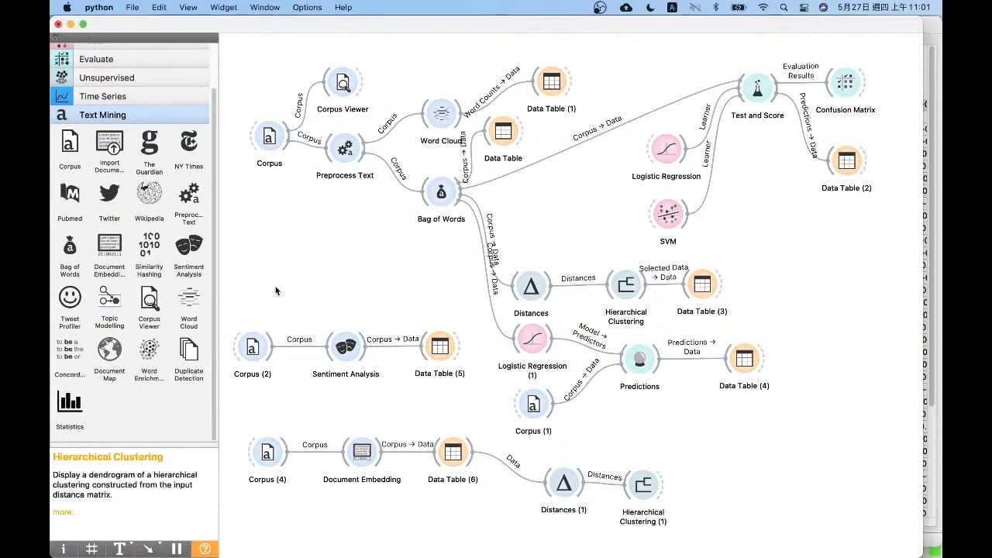
Switch to the course page in Safari and open the Spambase Data Set link under the 05/27 Text-based Analysis with Orange entry
key(ctrl+Up)
click(341, 130)
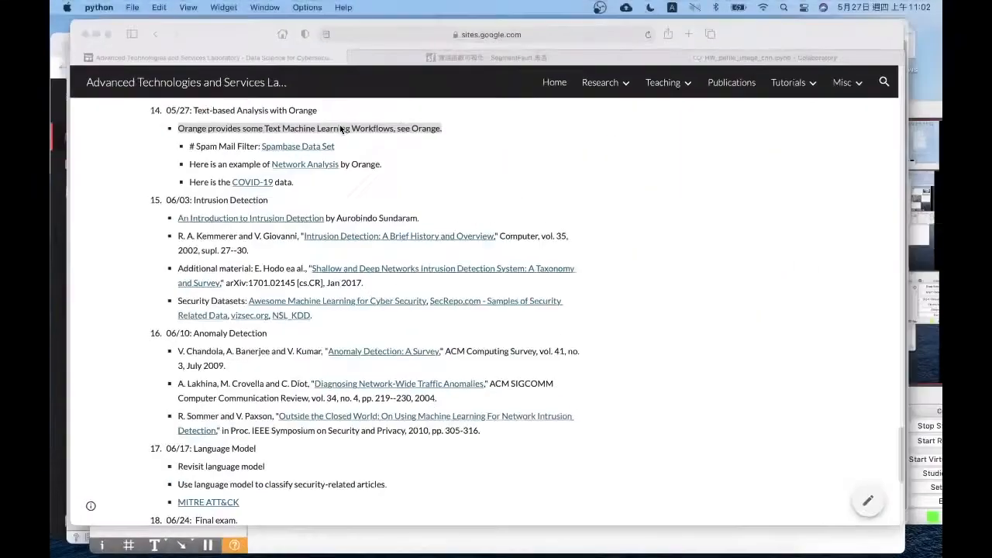
triple_click(421, 155)
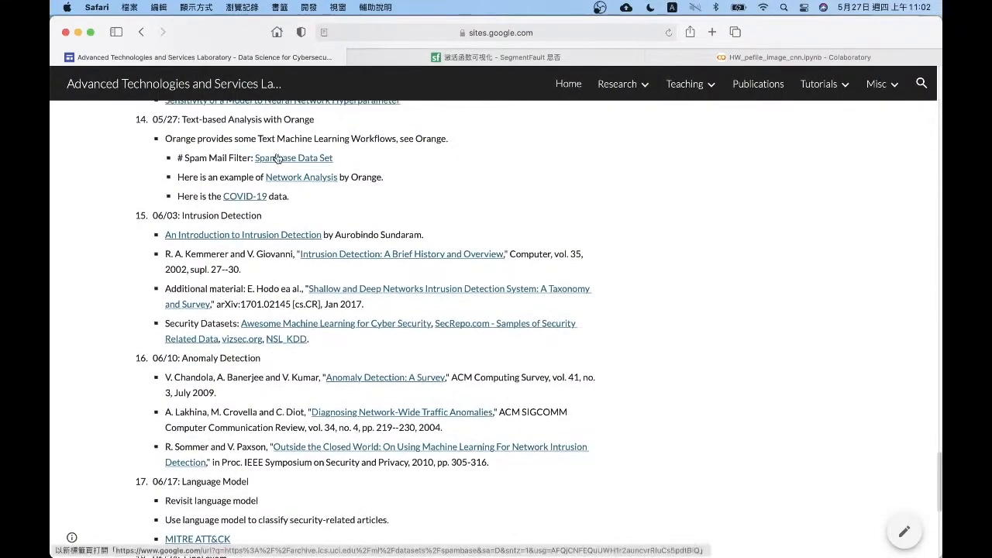
click(277, 154)
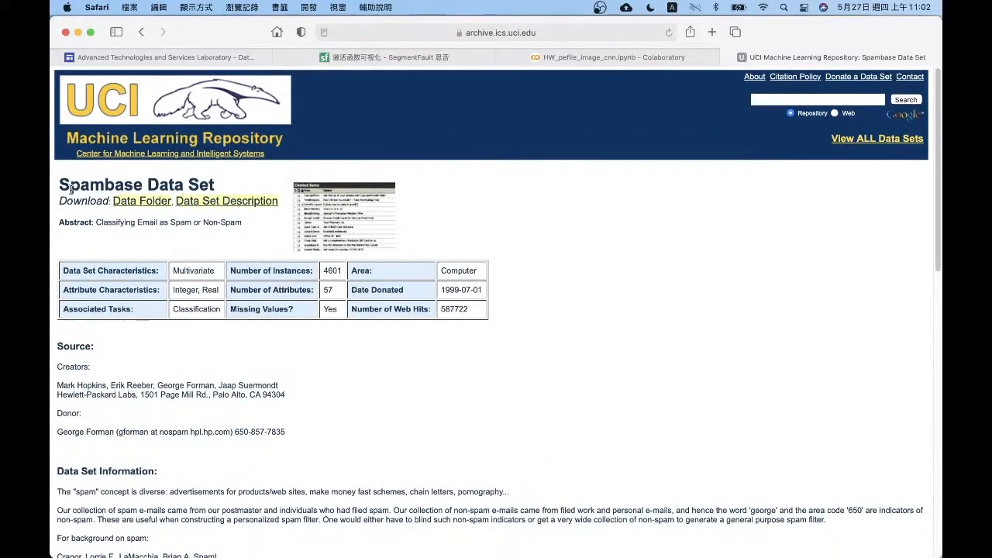
Read the Spambase Data Set page, examining the data set information and the attribute definitions
drag(59, 186, 248, 190)
click(249, 194)
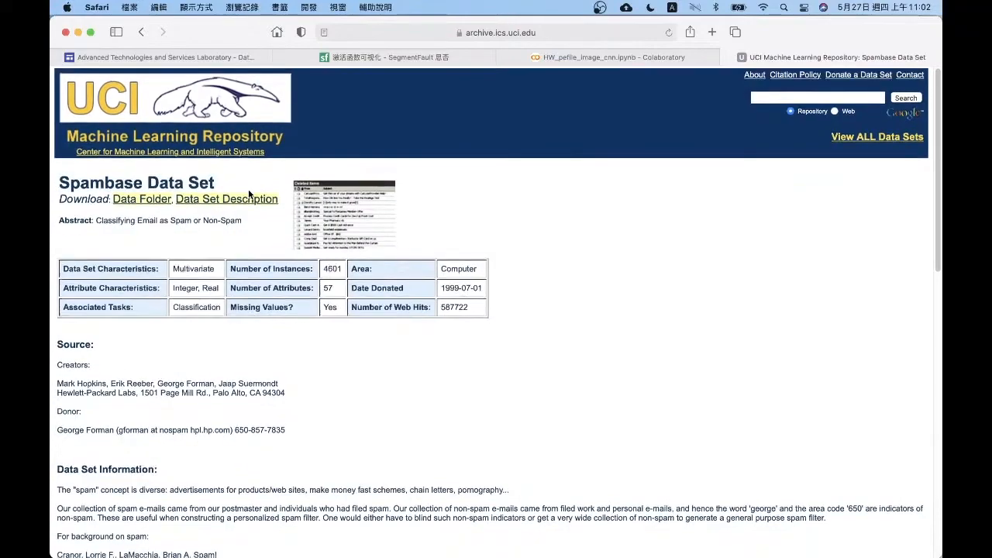
scroll(250, 195, down, 2)
scroll(249, 194, down, 8)
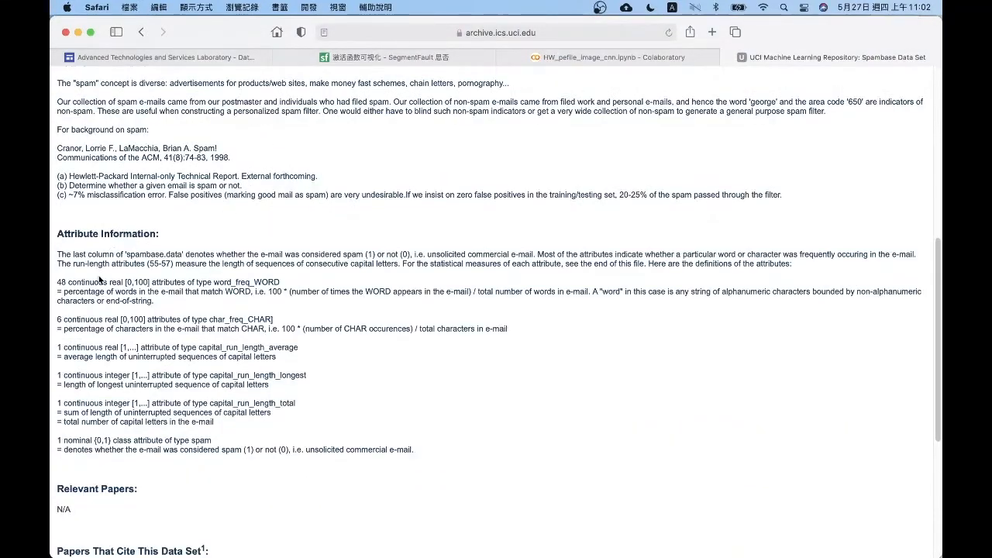
scroll(99, 281, up, 5)
scroll(99, 281, down, 3)
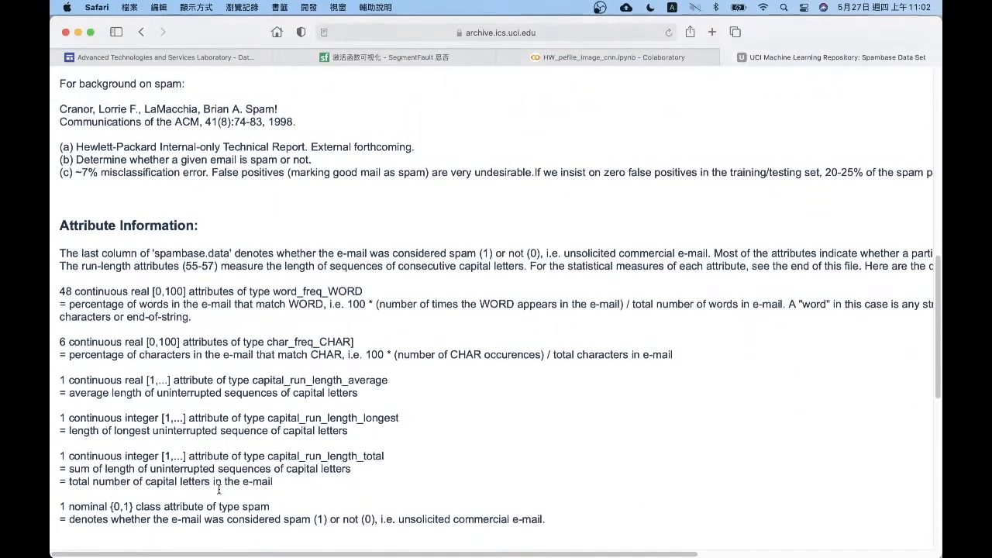
scroll(219, 489, down, 3)
scroll(219, 491, up, 3)
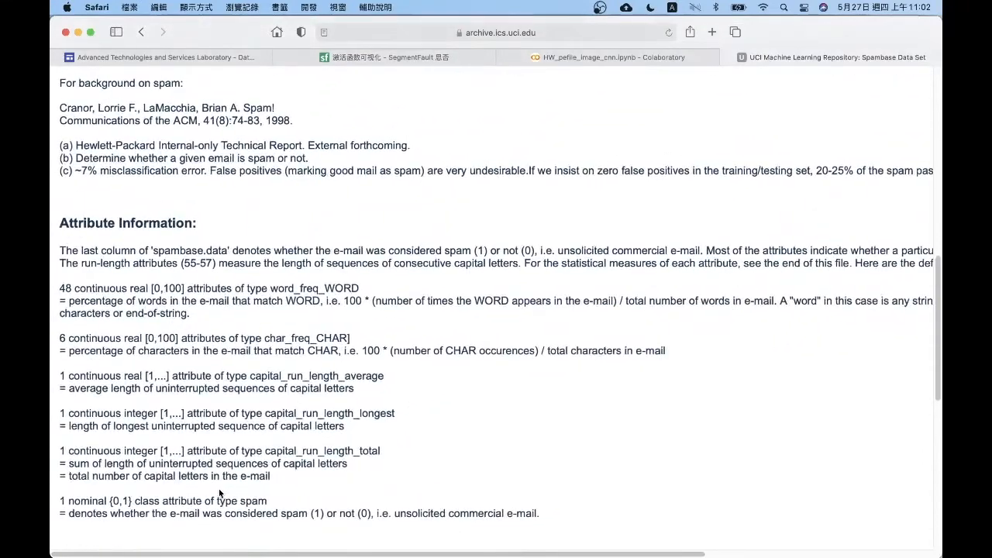
Examine the word_freq_WORD attribute definition on the Spambase page, highlighting its count, value range, type name and percentage formula
scroll(76, 300, up, 1)
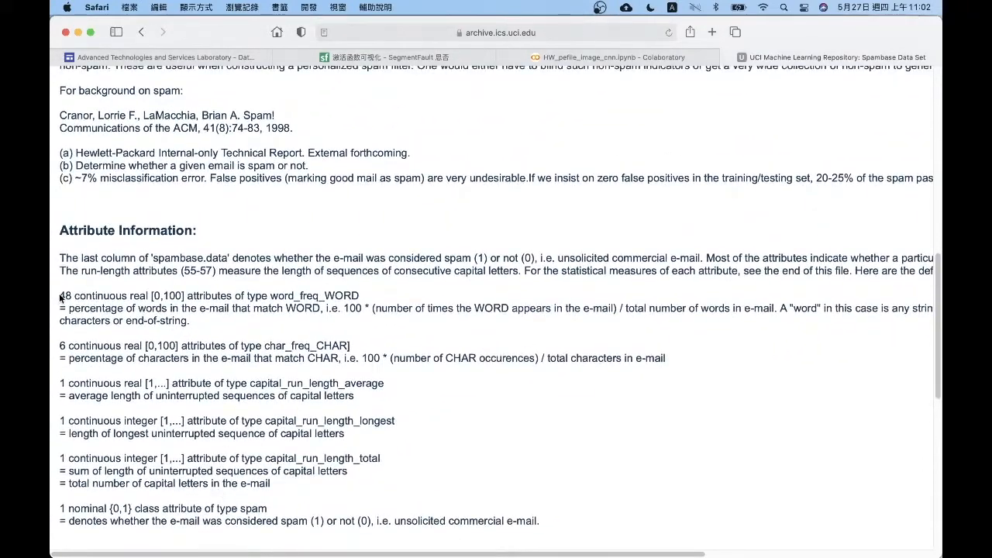
drag(60, 297, 214, 294)
triple_click(214, 295)
click(213, 294)
double_click(214, 295)
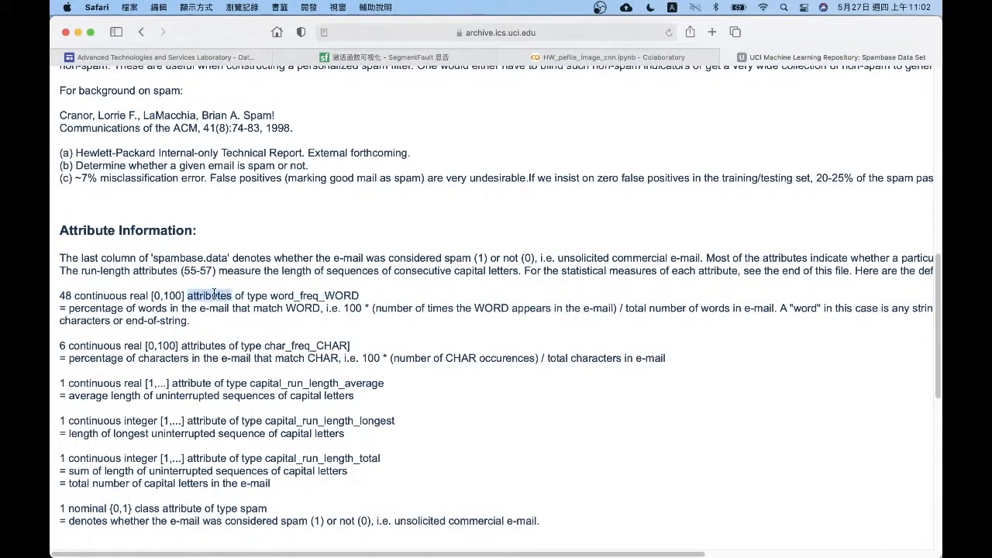
drag(151, 295, 186, 295)
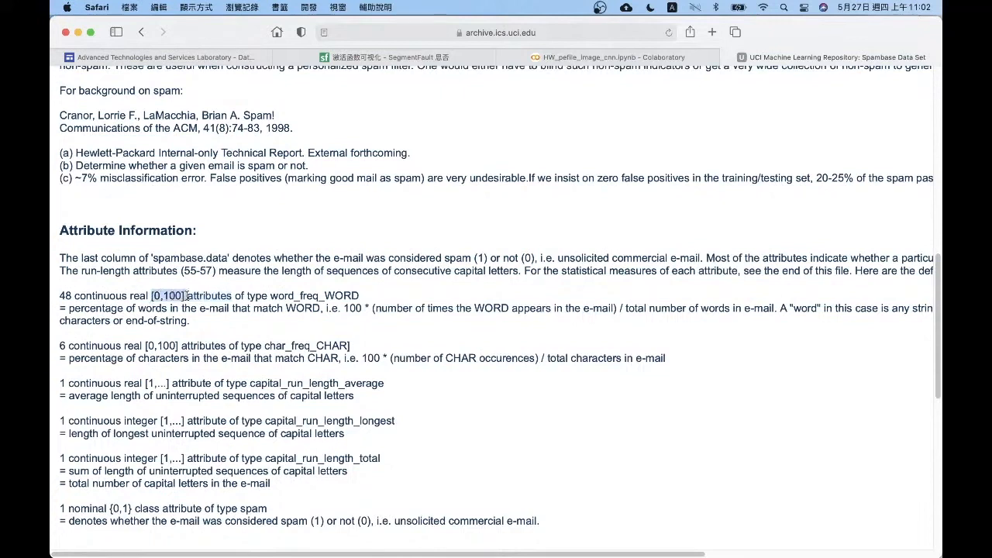
click(192, 313)
mouse_move(69, 309)
mouse_down()
mouse_move(350, 308)
mouse_move(62, 307)
mouse_up()
click(344, 309)
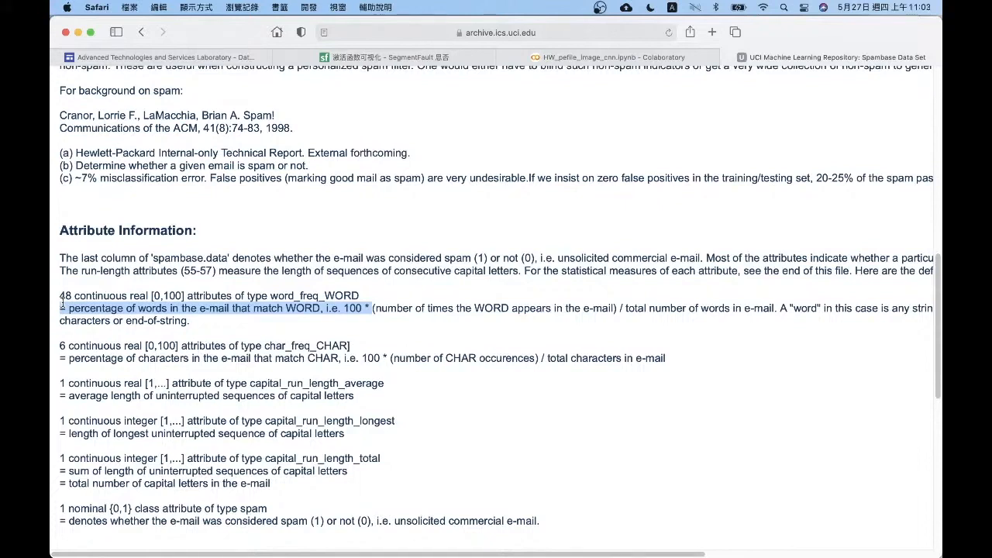
double_click(301, 295)
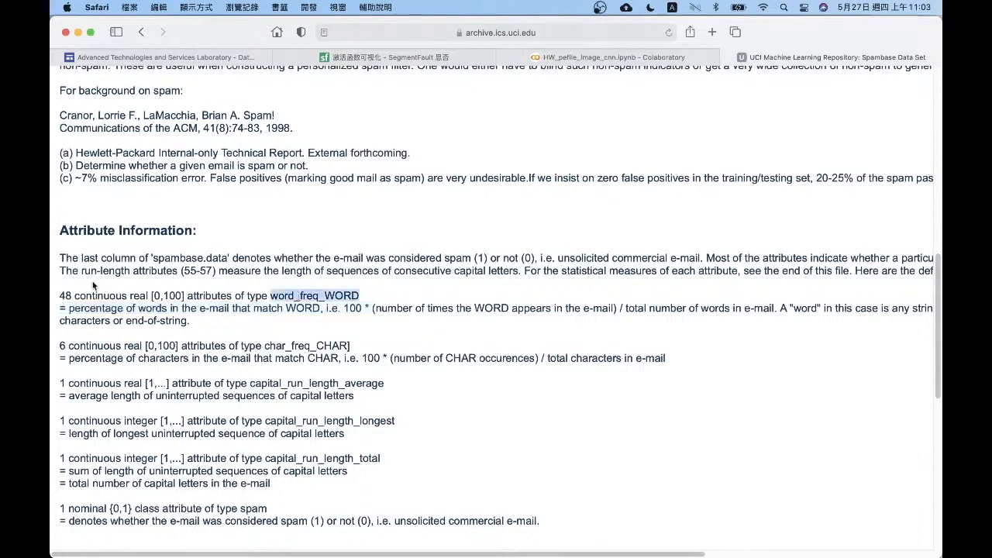
double_click(68, 295)
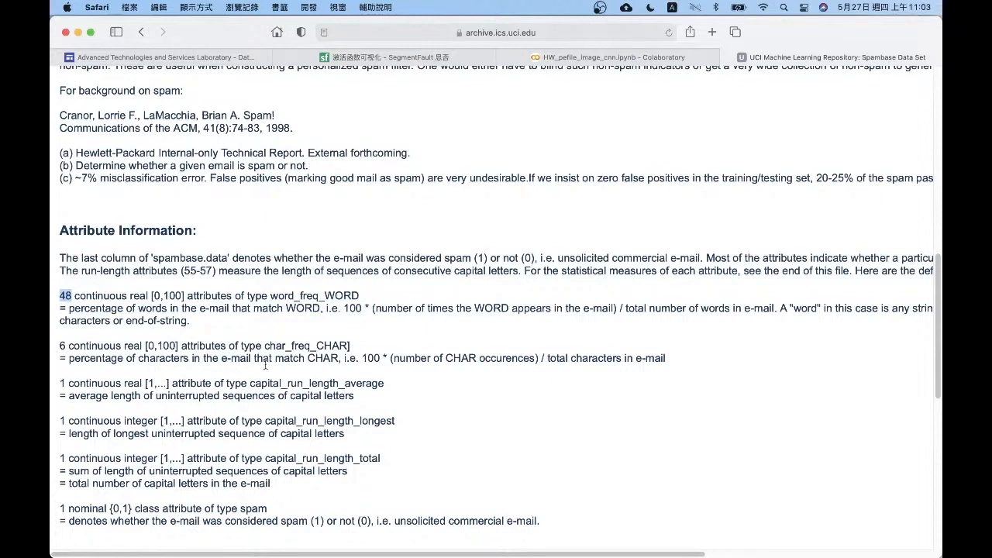
drag(361, 296, 180, 293)
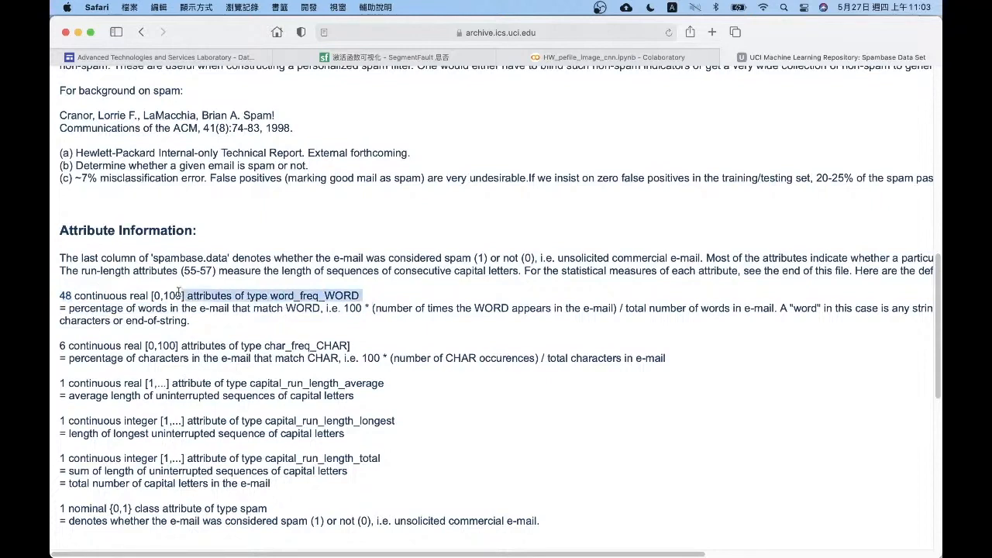
click(178, 293)
Examine the character-frequency and capital-run-length definitions, and the nominal spam class attribute with its 1 and 0 meanings
drag(59, 333, 372, 494)
click(275, 502)
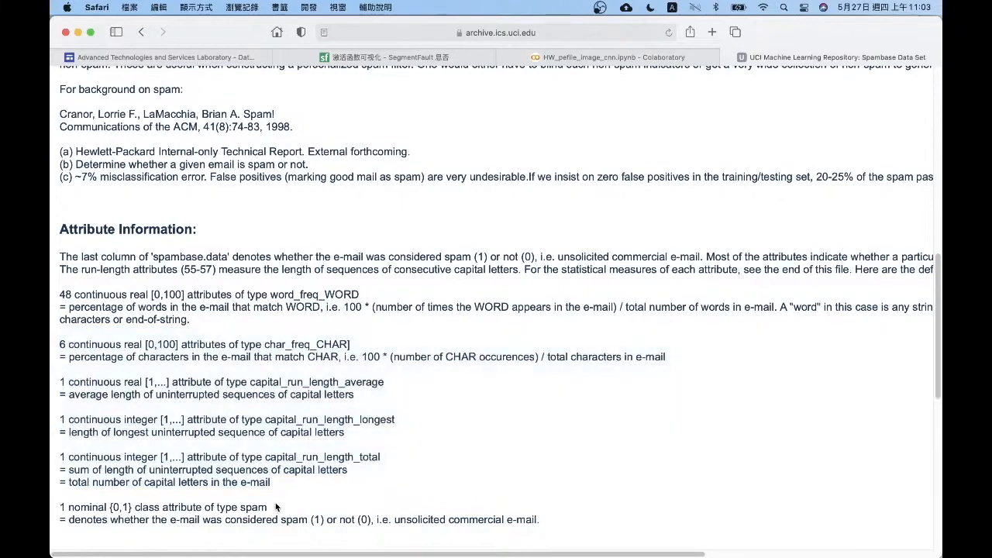
drag(547, 520, 62, 508)
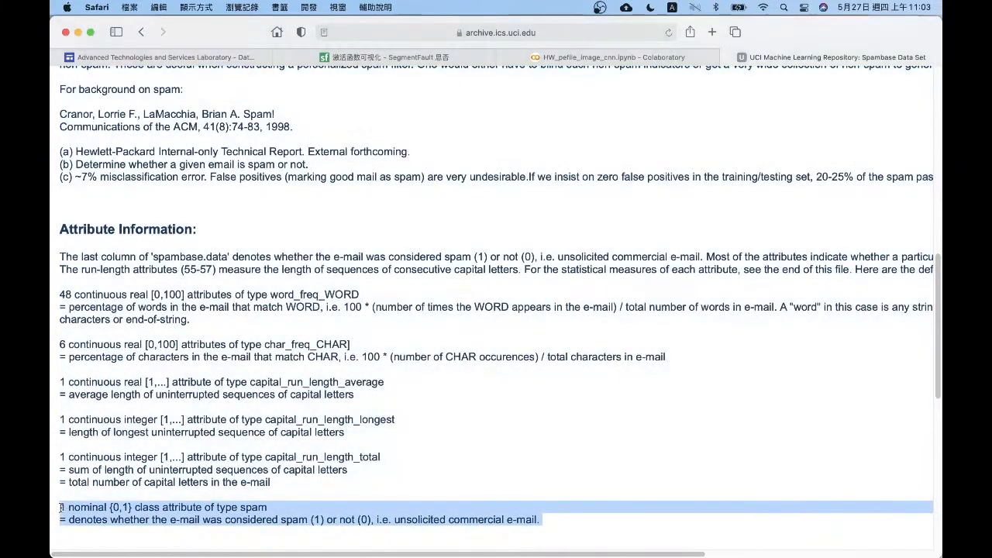
click(179, 506)
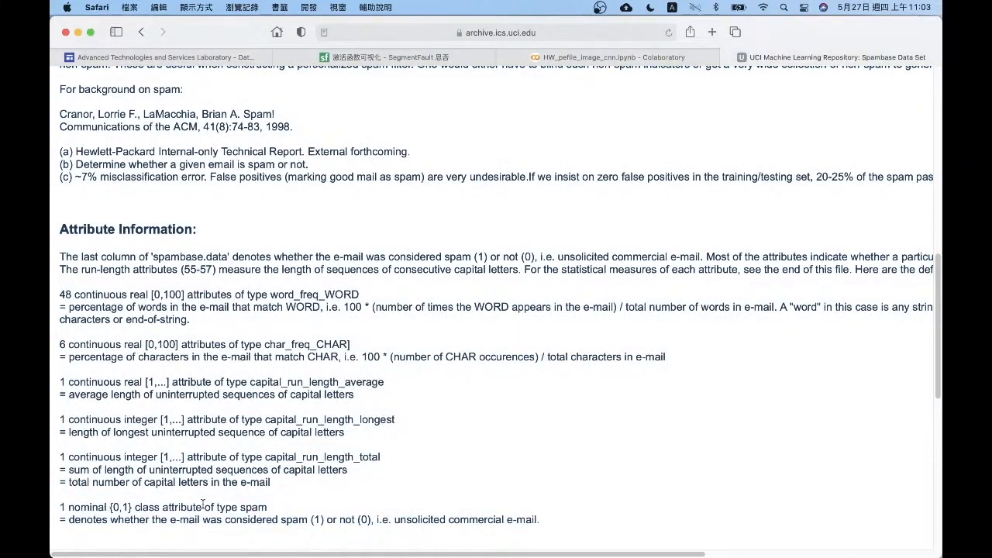
double_click(87, 506)
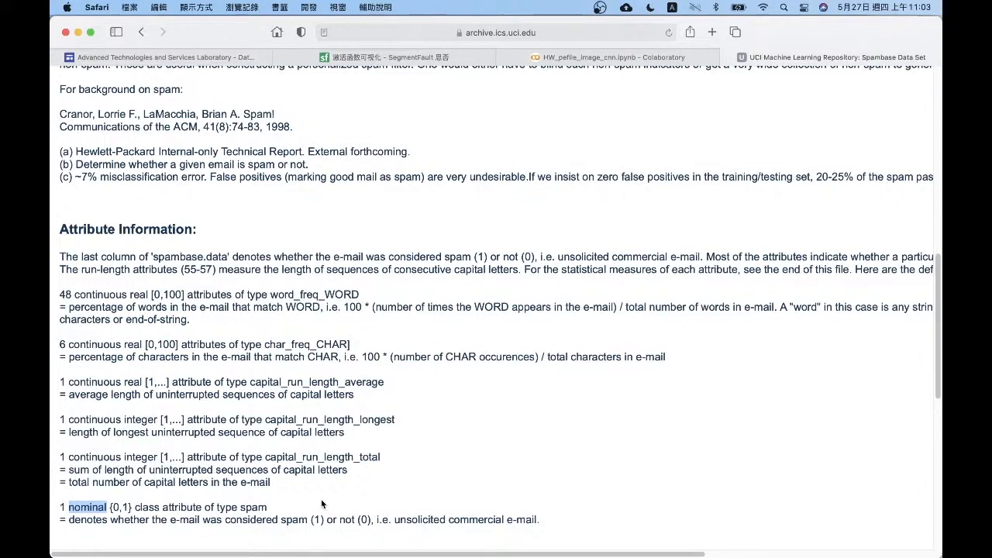
drag(281, 519, 382, 520)
click(389, 520)
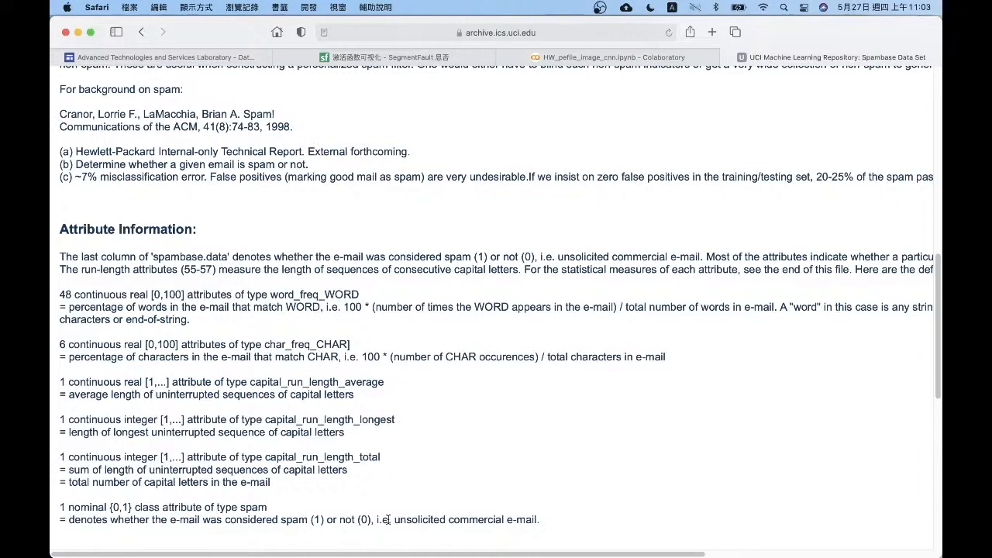
Compare the block of continuous attribute definitions with the spam class definition, highlighting each in the Attribute Information section
scroll(387, 519, down, 1)
drag(60, 286, 350, 473)
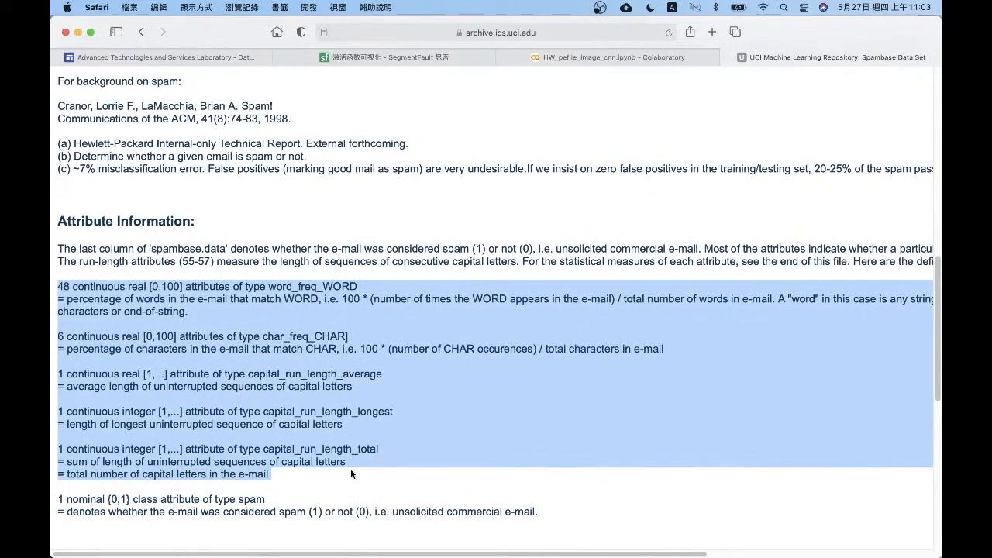
click(350, 470)
drag(258, 285, 364, 286)
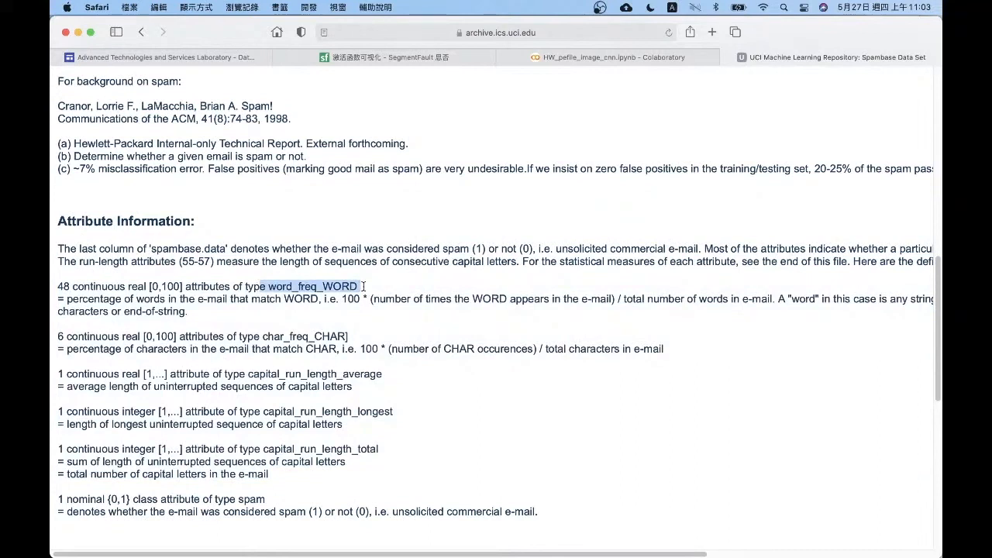
scroll(365, 289, up, 1)
drag(241, 504, 333, 514)
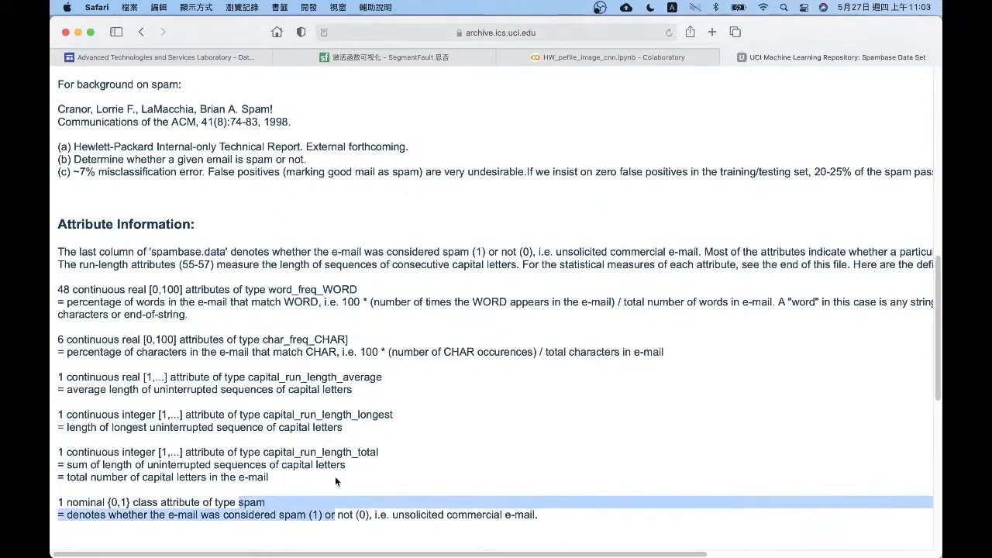
click(295, 484)
drag(294, 483, 57, 248)
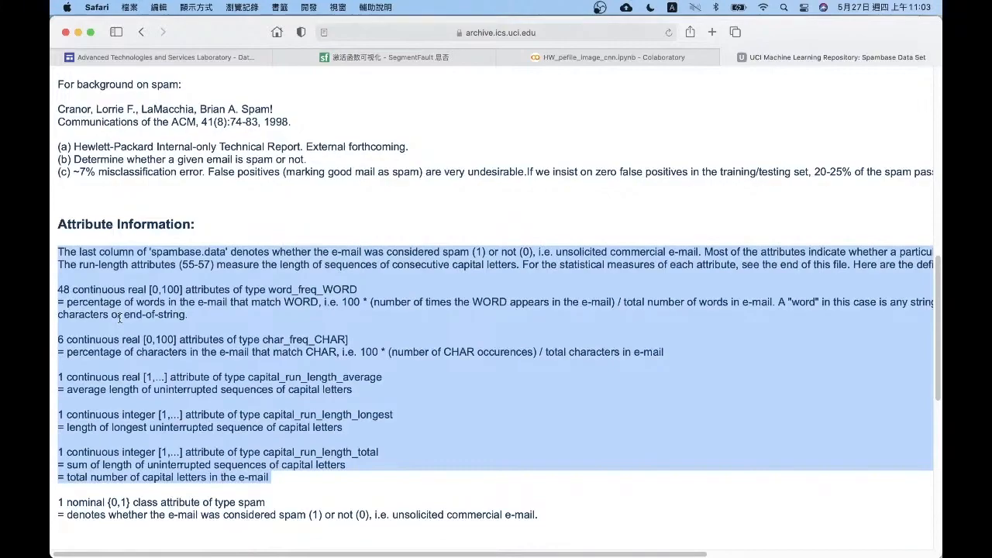
click(120, 316)
Switch to the text.ows workflow in Orange and select its Bag of Words widget
key(ctrl+Up)
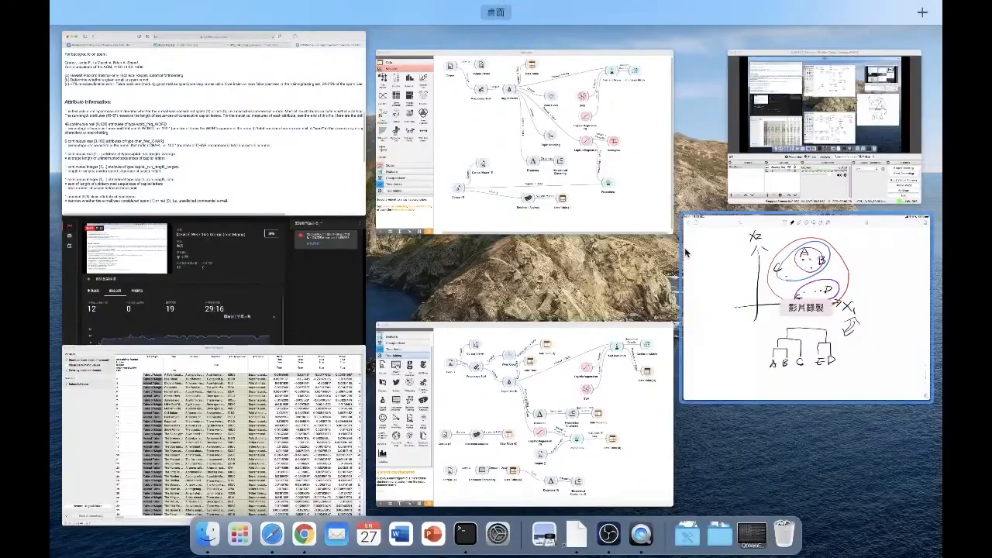
click(471, 67)
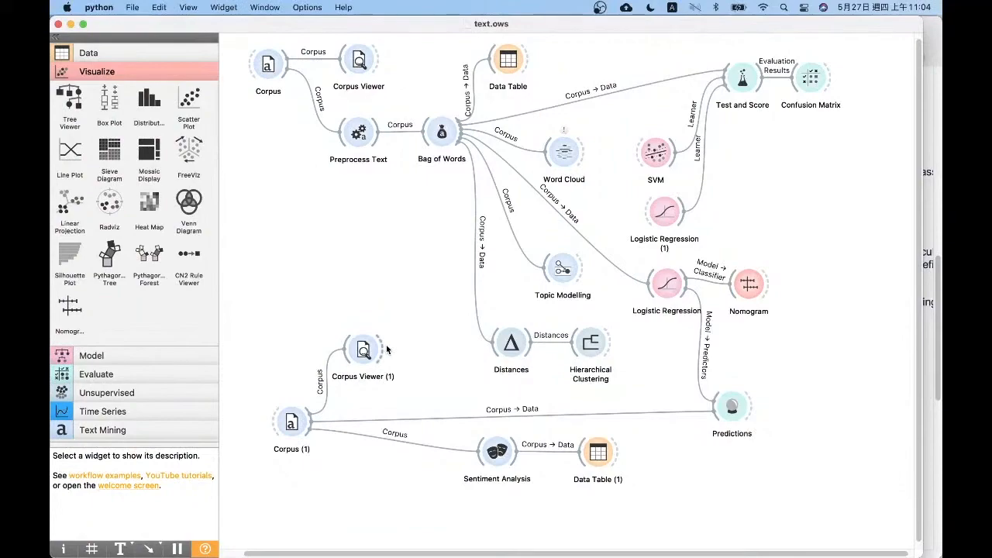
scroll(412, 182, up, 1)
click(445, 139)
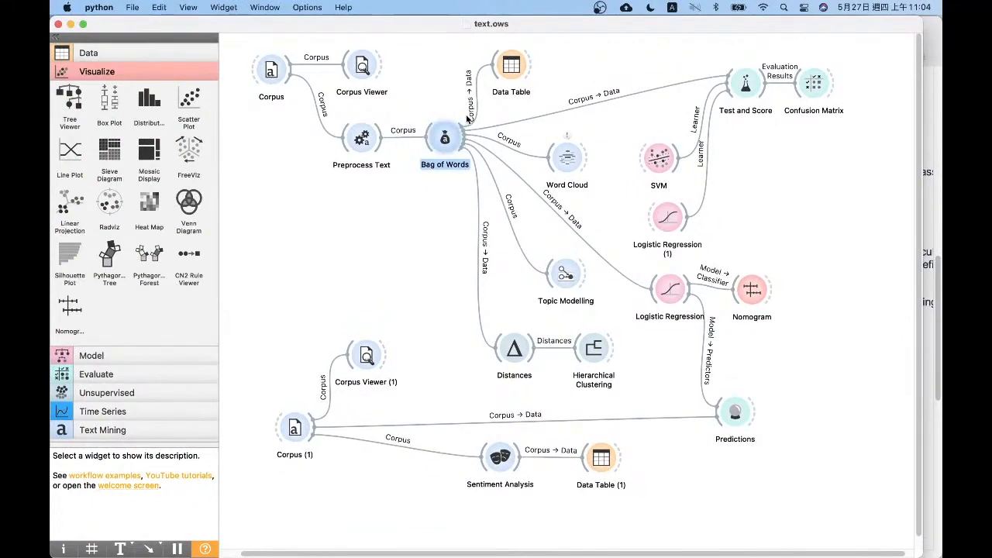
Switch to the other Orange workflow window and review Document Embedding, the Distances (1) and Hierarchical Clustering (1) pair, and Test and Score
key(ctrl+Up)
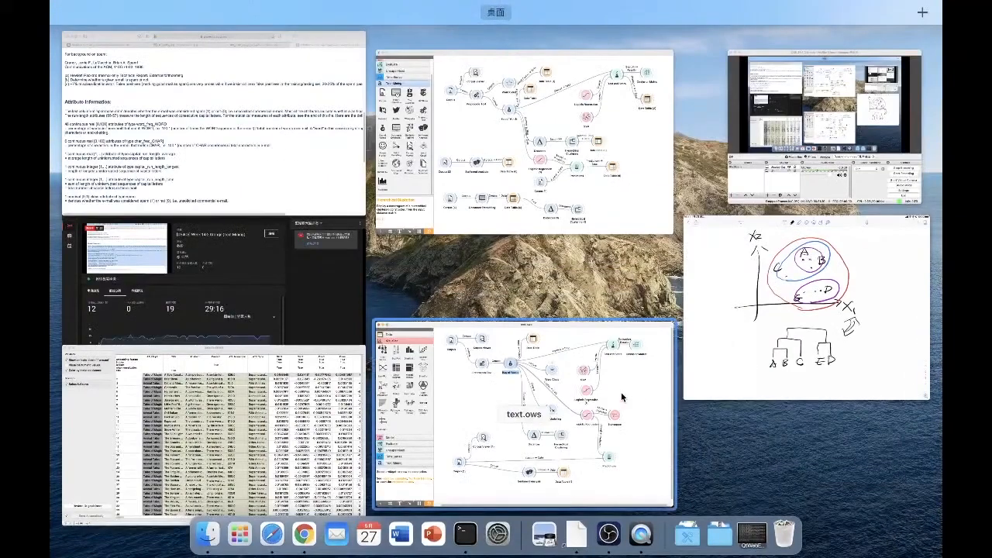
click(492, 172)
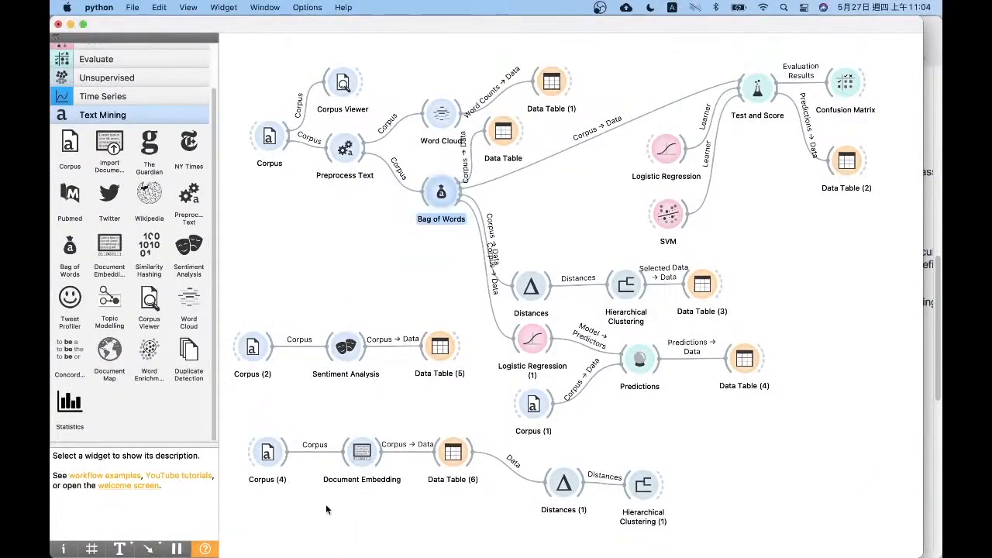
drag(326, 505, 405, 408)
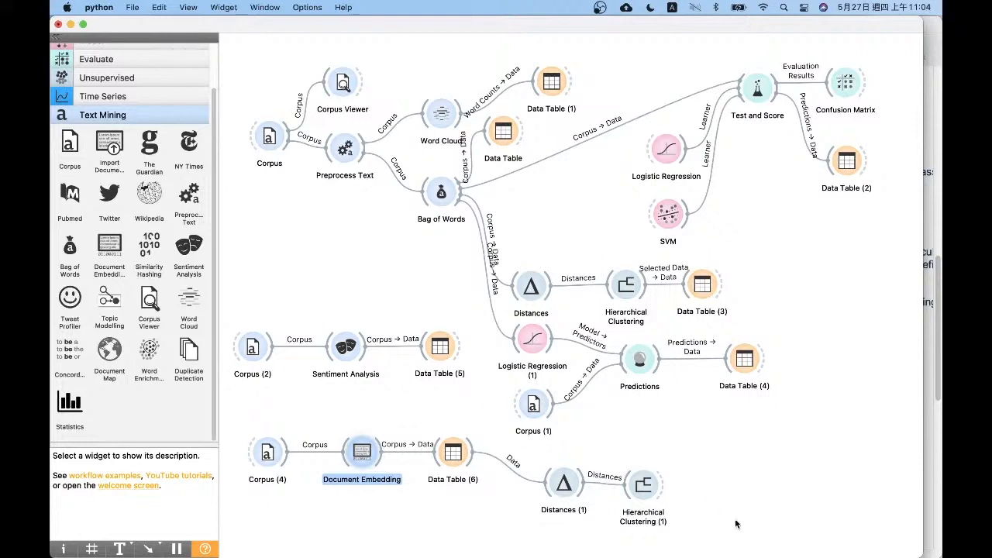
drag(747, 531, 494, 470)
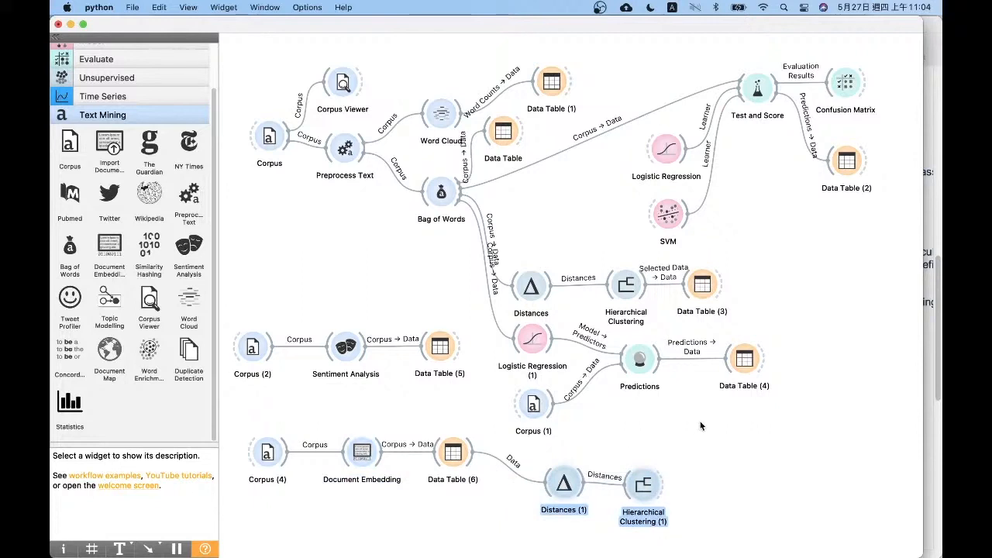
click(693, 493)
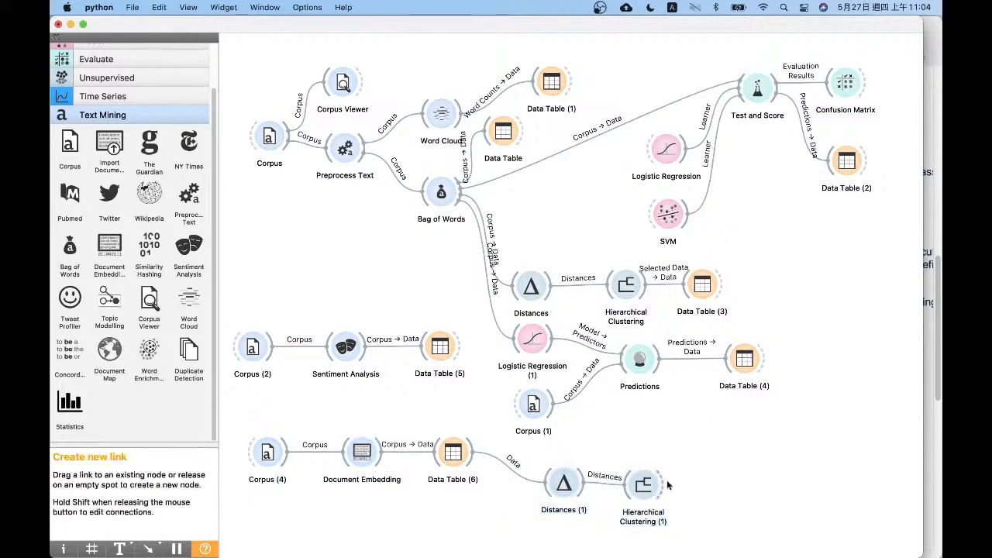
click(634, 485)
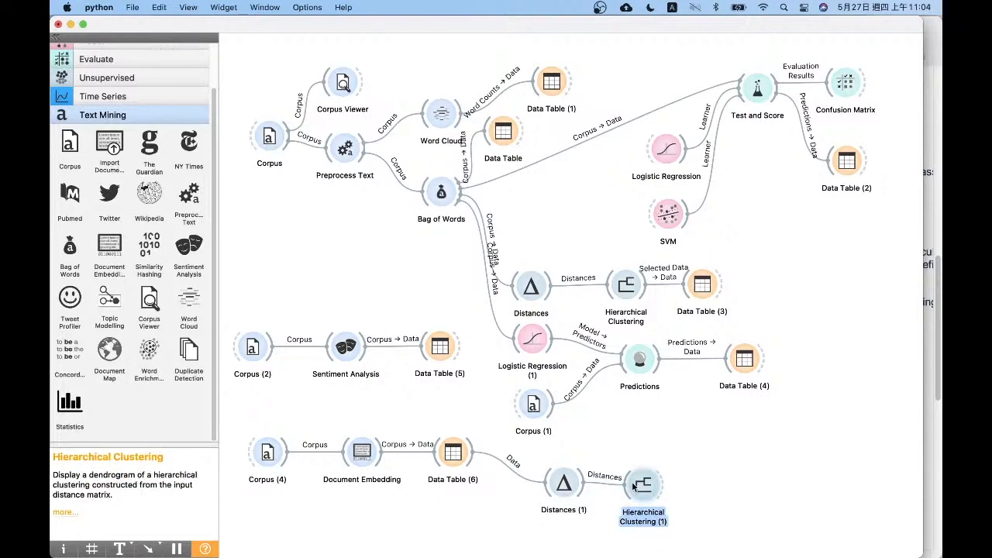
click(756, 92)
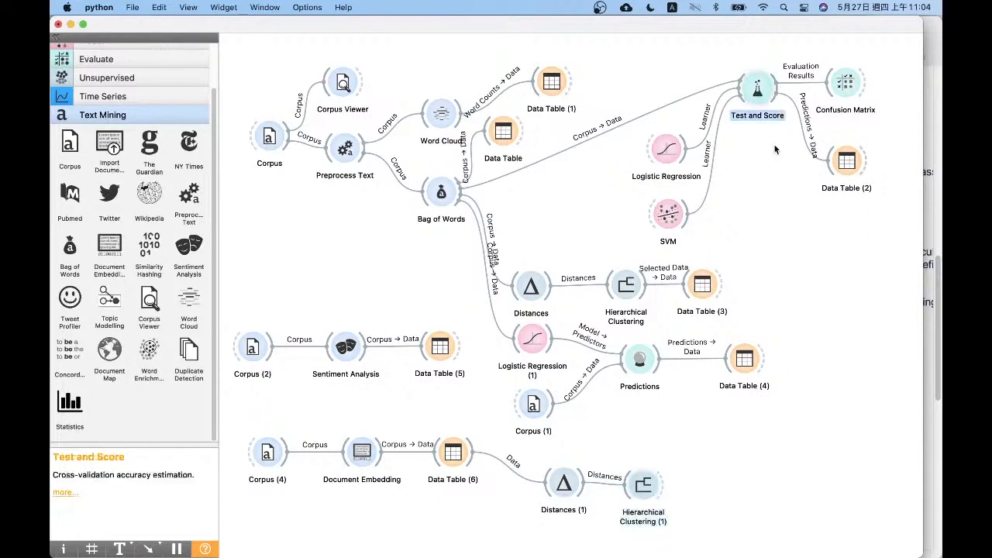